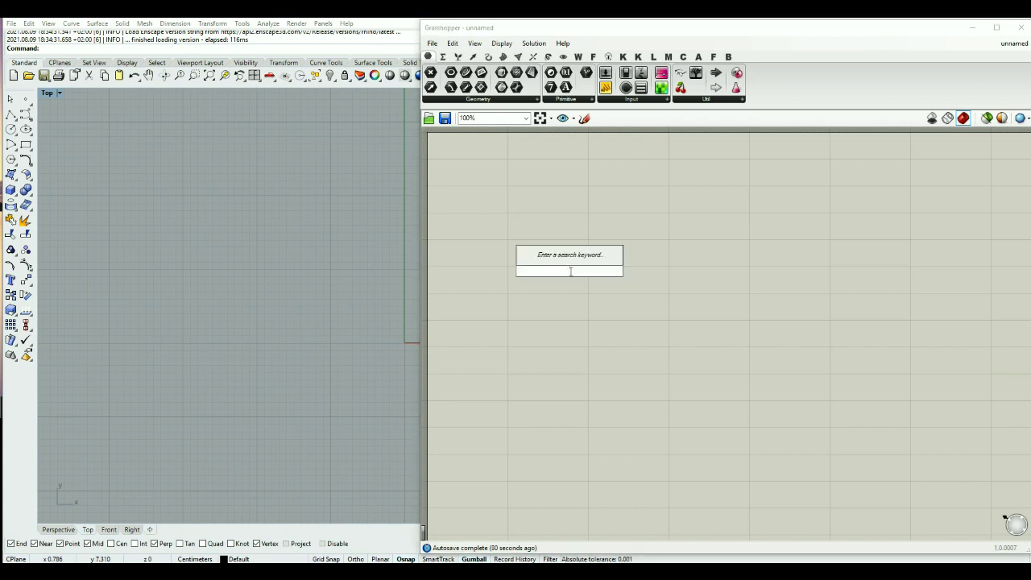
# - Add a Move component to the Grasshopper canvas and position it in the upper middle
pyautogui.write('move')
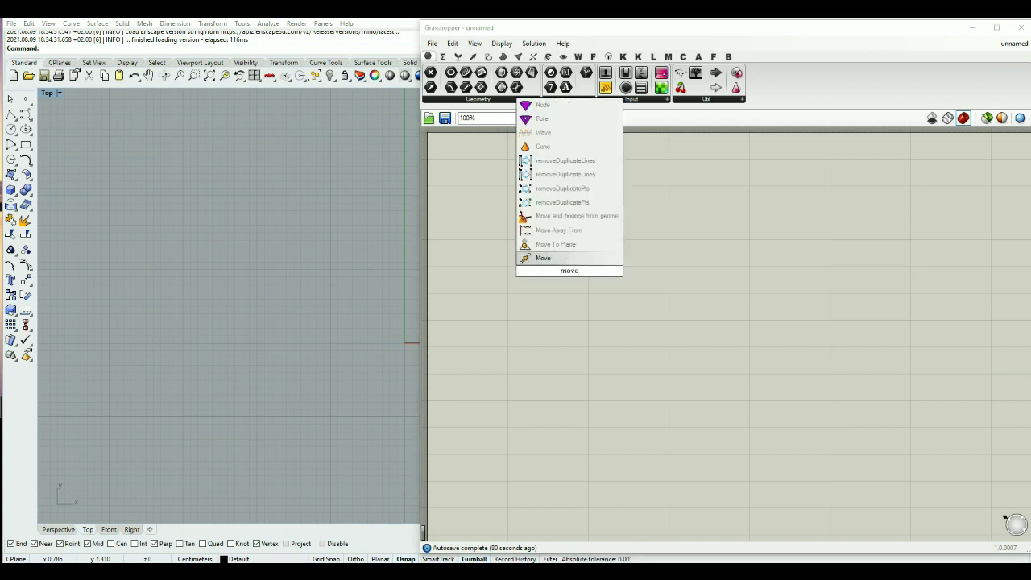
pyautogui.click(544, 259)
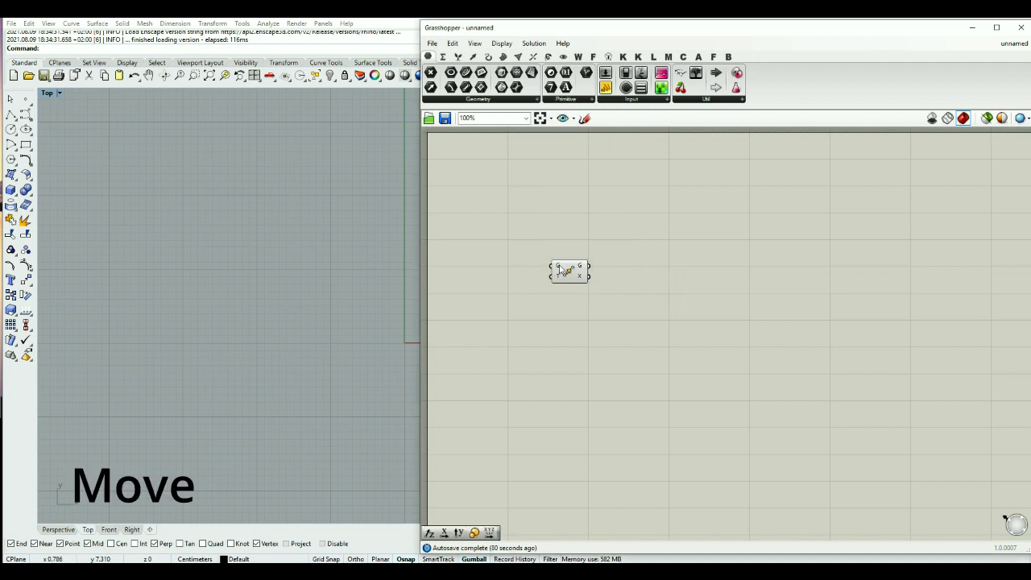
pyautogui.click(548, 57)
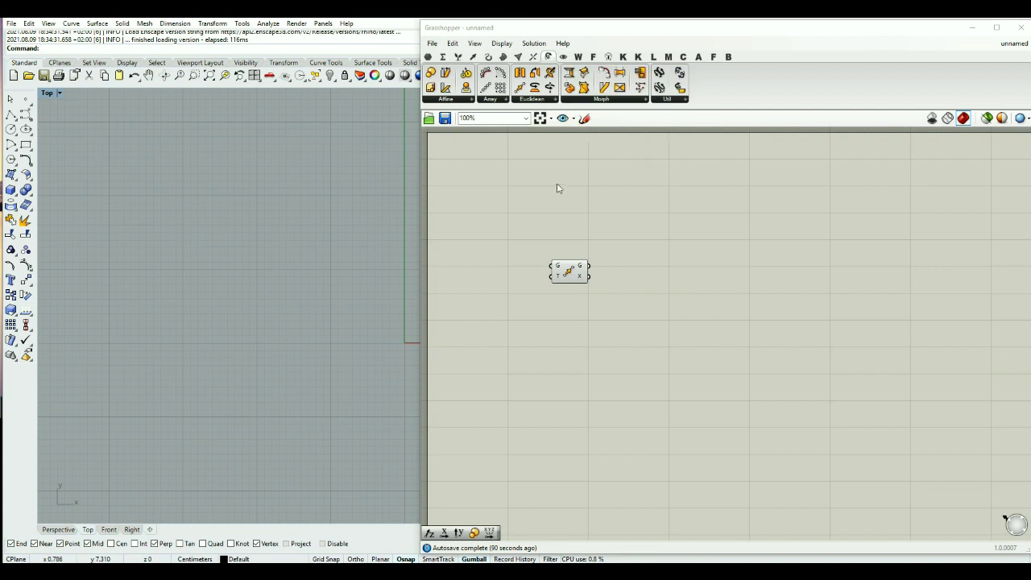
pyautogui.moveTo(571, 276); pyautogui.dragTo(637, 262)
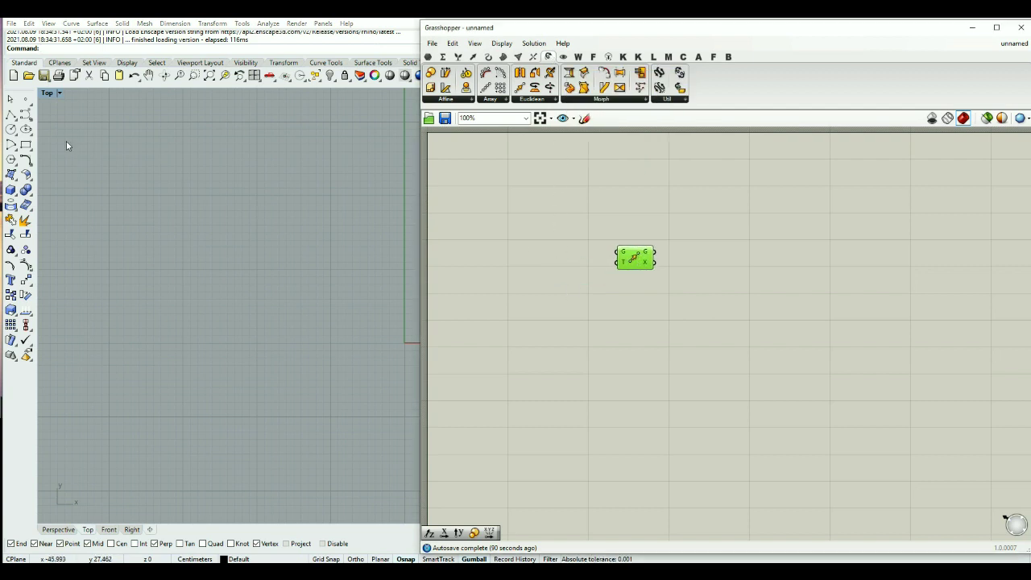
# - Draw a small upright rectangle in Rhino's Top viewport, left of the green Y axis
pyautogui.click(26, 144)
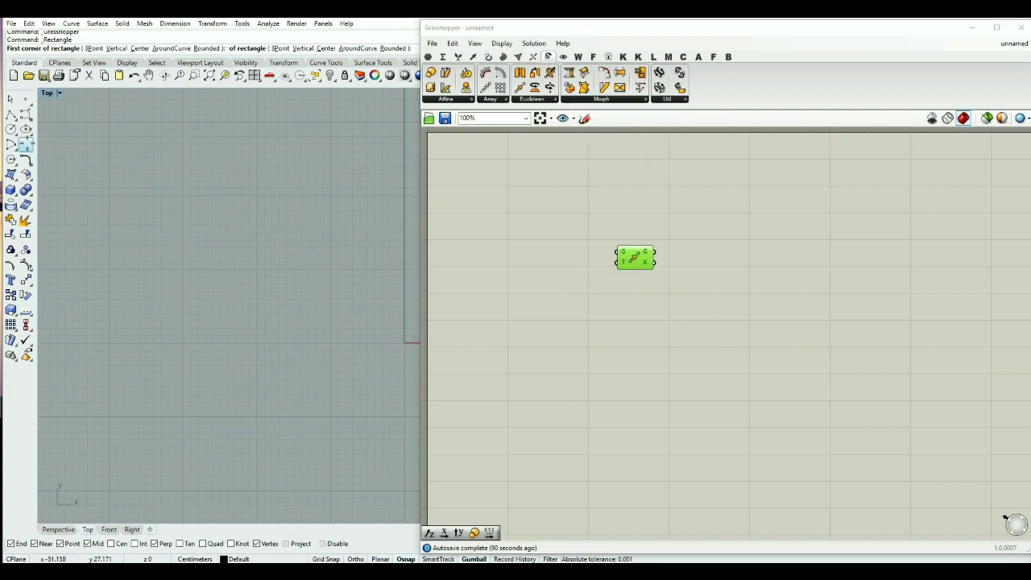
pyautogui.click(161, 241)
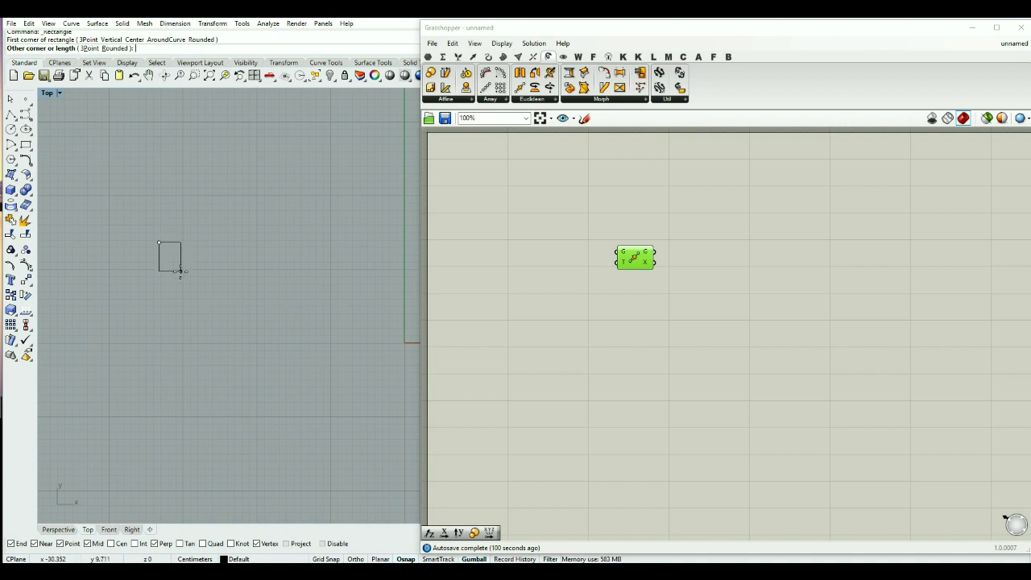
pyautogui.click(185, 278)
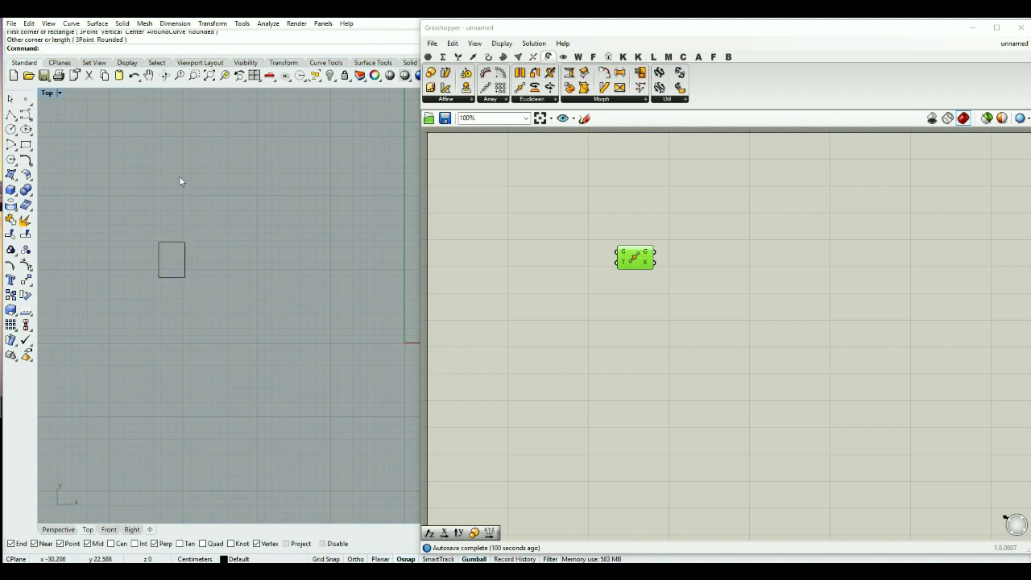
# - Add a Curve parameter beside the Move component and set the Rhino rectangle as its one curve
pyautogui.click(184, 278)
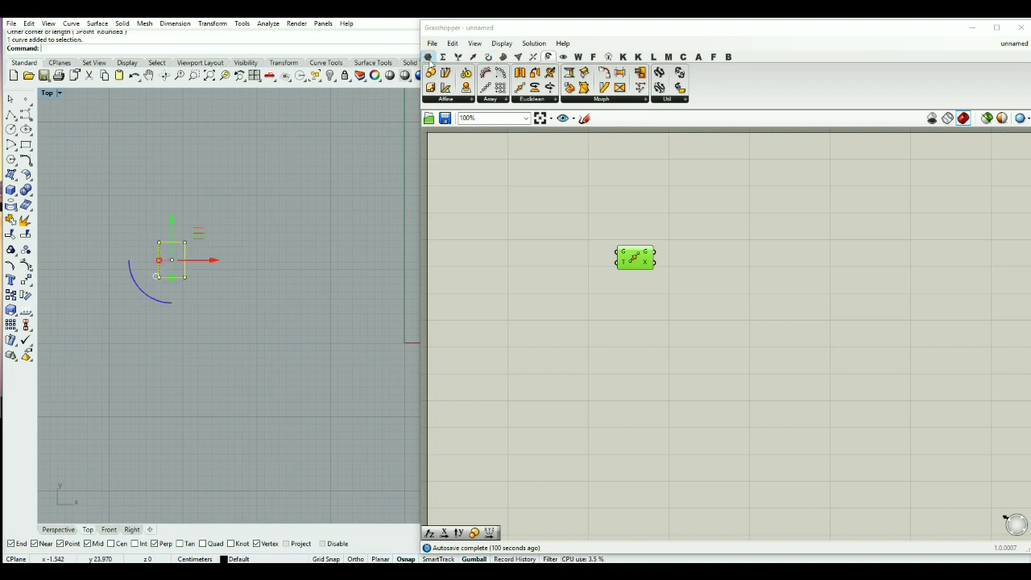
pyautogui.click(429, 58)
pyautogui.moveTo(468, 72); pyautogui.dragTo(570, 253)
pyautogui.rightClick(569, 252)
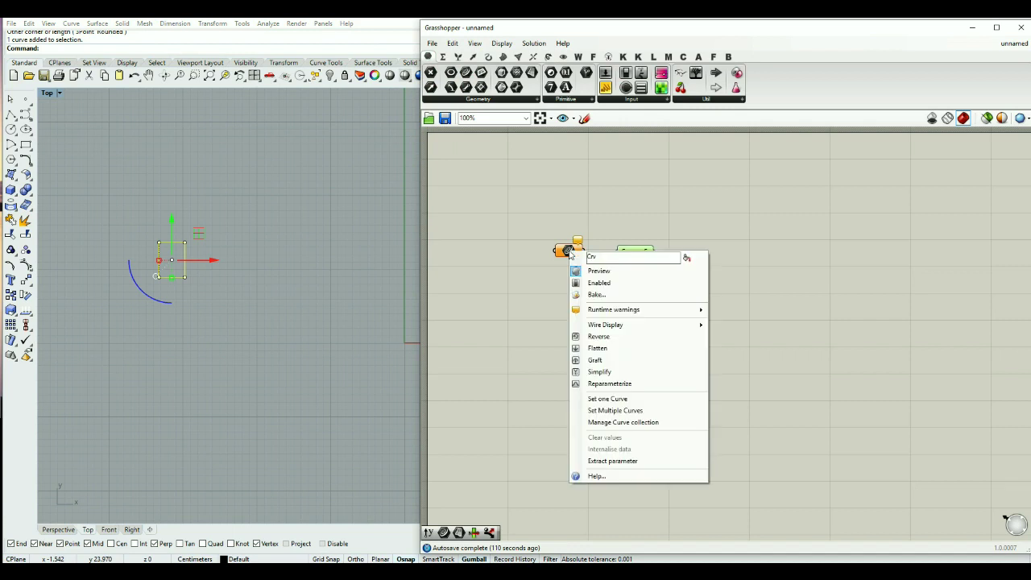
pyautogui.click(604, 401)
pyautogui.click(327, 282)
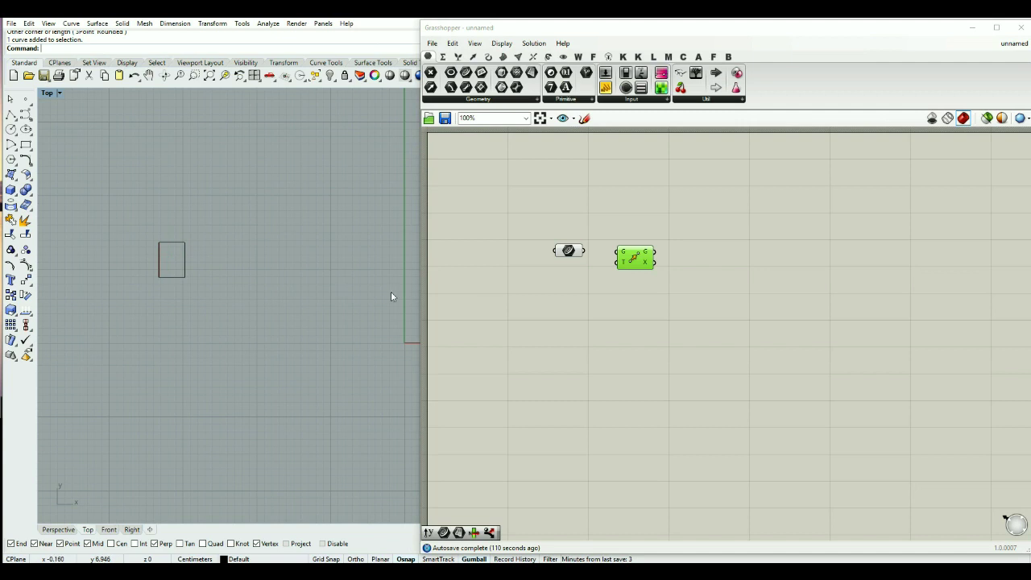
# - Hide the original rectangle in Rhino and select the Curve parameter to highlight its preview
pyautogui.moveTo(225, 199); pyautogui.dragTo(139, 270)
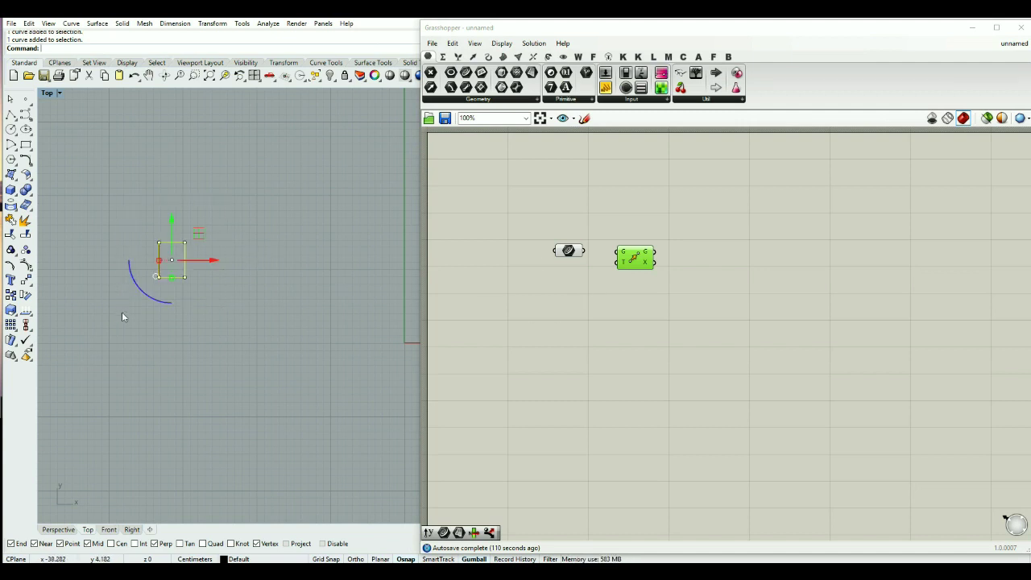
pyautogui.press('Return')
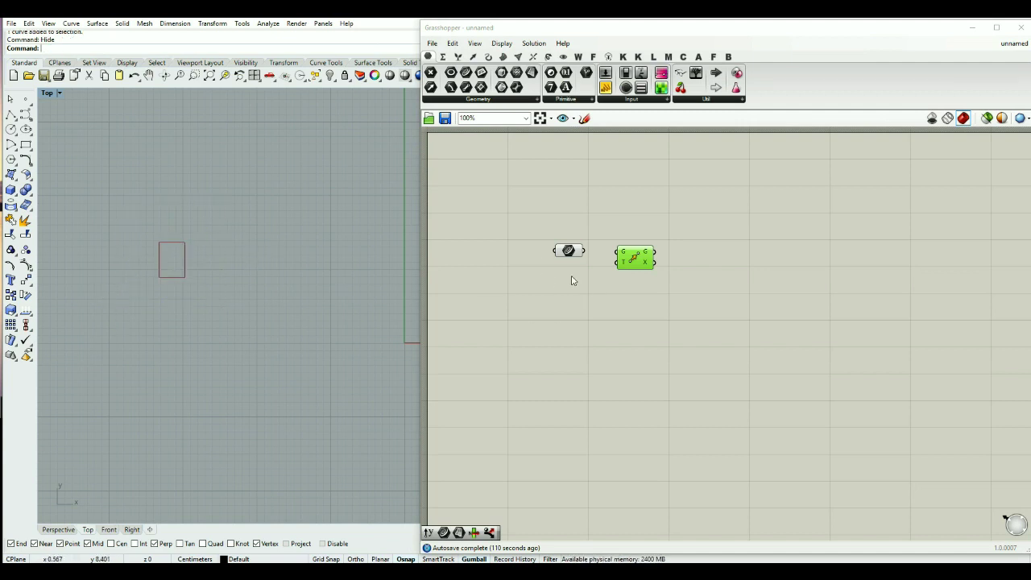
pyautogui.click(573, 252)
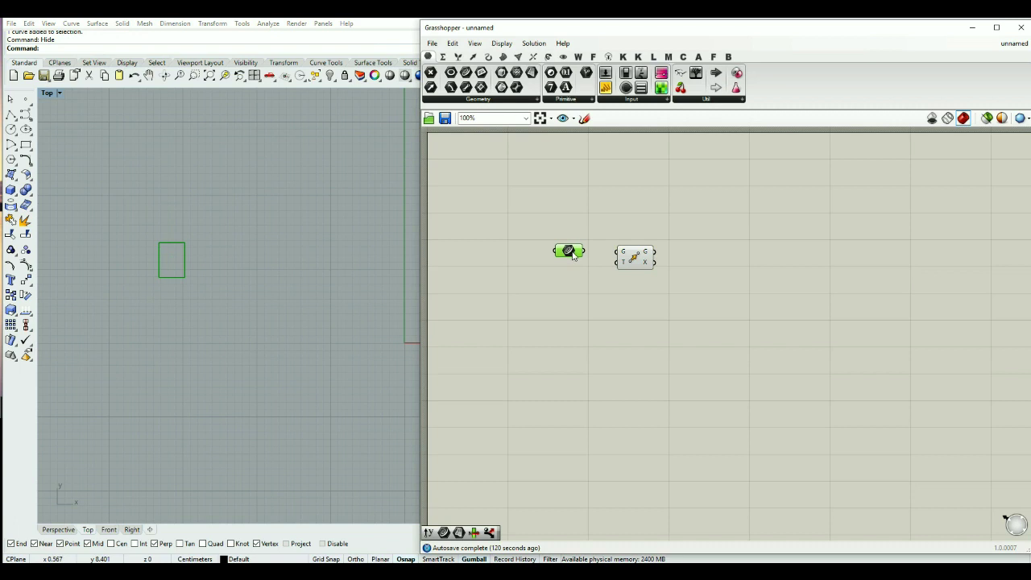
# - Connect the Curve parameter to the Move component's Geometry input and space the two components apart
pyautogui.scroll(3, 588, 256)
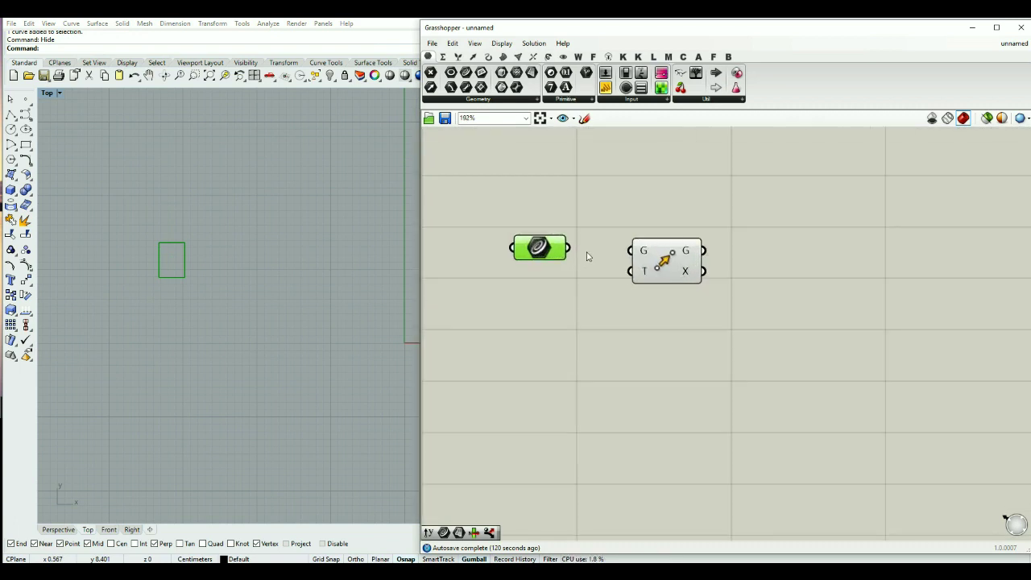
pyautogui.moveTo(583, 251); pyautogui.dragTo(671, 256)
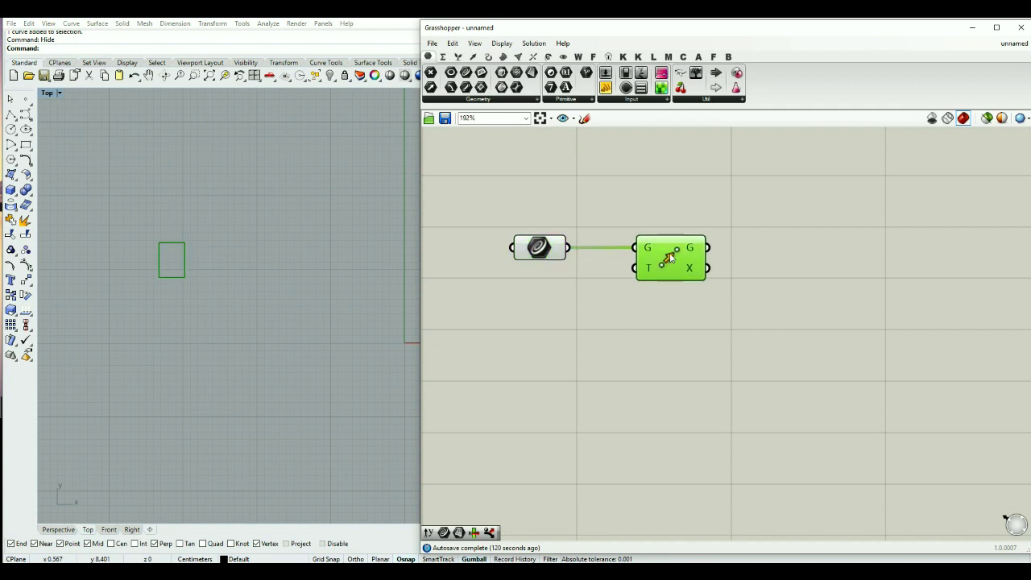
pyautogui.moveTo(645, 275)
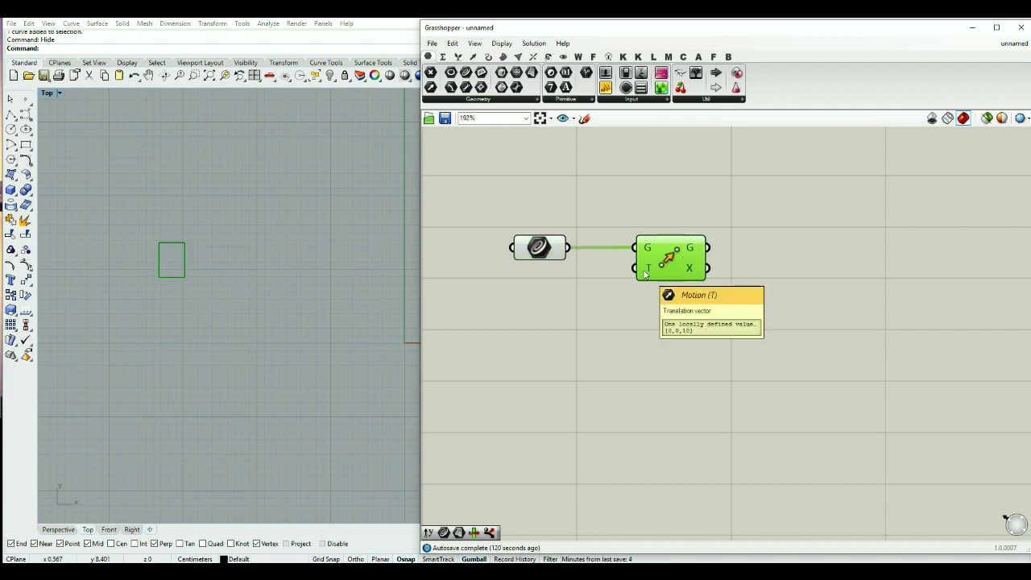
pyautogui.moveTo(644, 275); pyautogui.dragTo(656, 275)
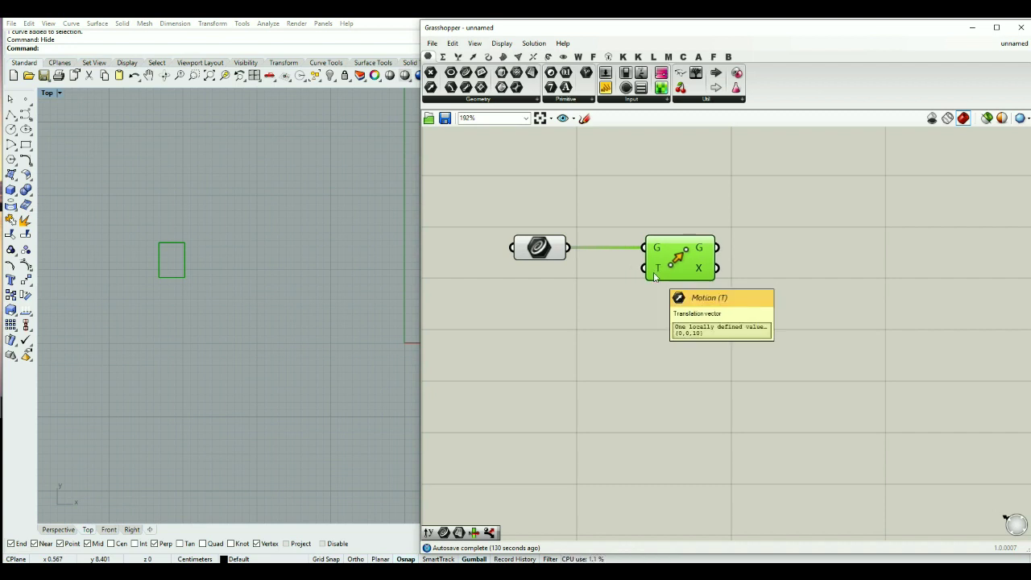
pyautogui.moveTo(668, 263); pyautogui.dragTo(692, 263)
# - Add a Unit X vector component below the wire between the Curve parameter and Move
pyautogui.doubleClick(596, 313)
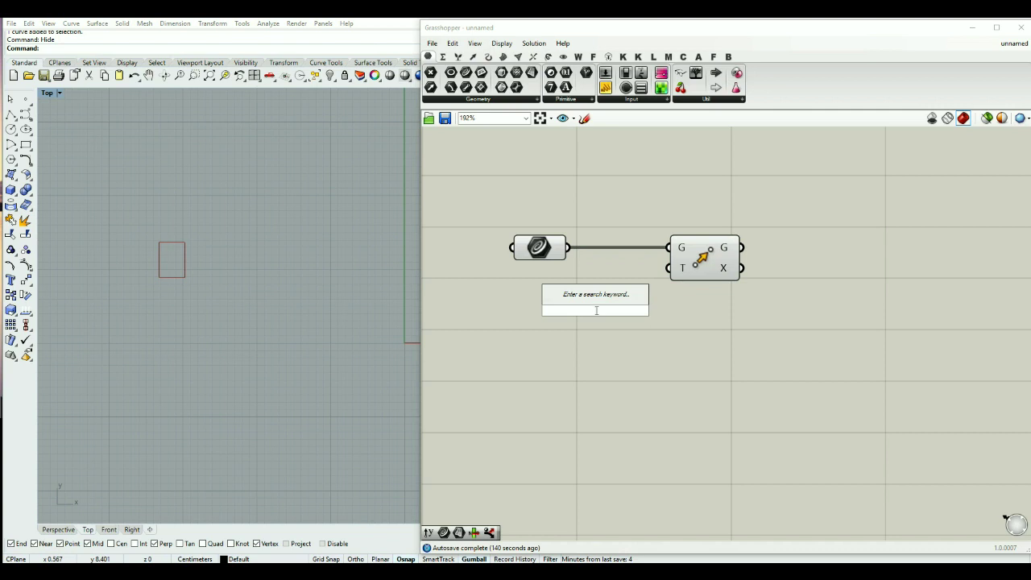
pyautogui.write('unit x')
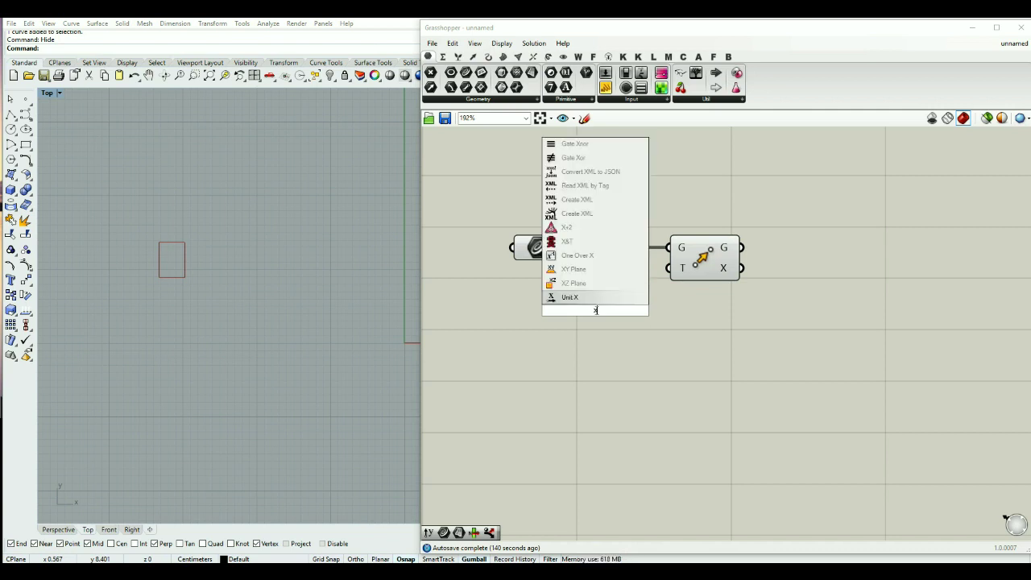
pyautogui.press('Return')
pyautogui.moveTo(584, 311); pyautogui.dragTo(590, 305)
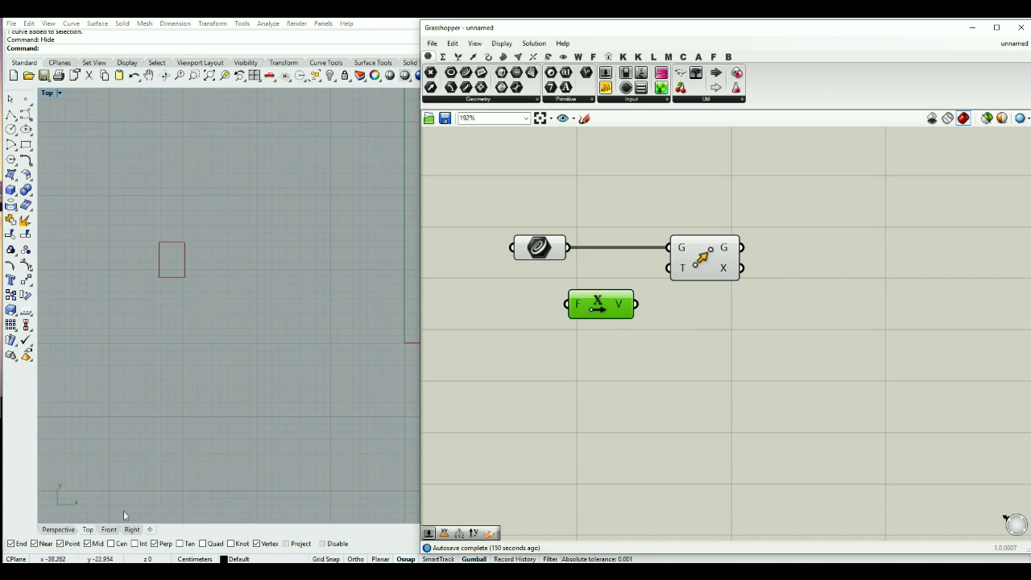
# - Show the Perspective viewport, connect Unit X to Move's Motion input, and spread the components apart
pyautogui.click(67, 530)
pyautogui.moveTo(167, 361); pyautogui.dragTo(202, 251, button='right')
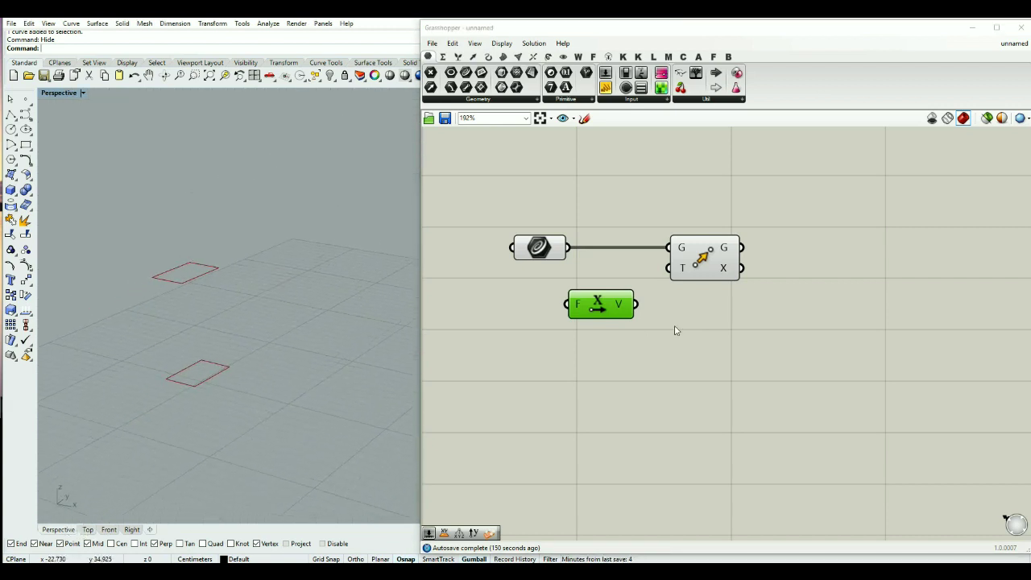
pyautogui.moveTo(678, 270)
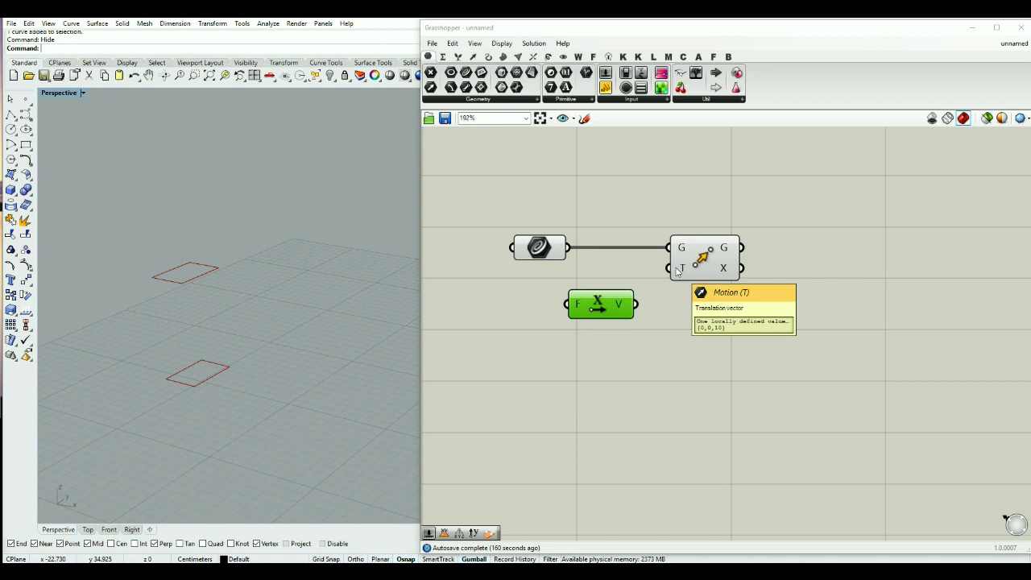
pyautogui.moveTo(600, 309); pyautogui.dragTo(668, 268)
pyautogui.keyDown('alt'); pyautogui.moveTo(629, 216); pyautogui.dragTo(818, 216); pyautogui.keyUp('alt')
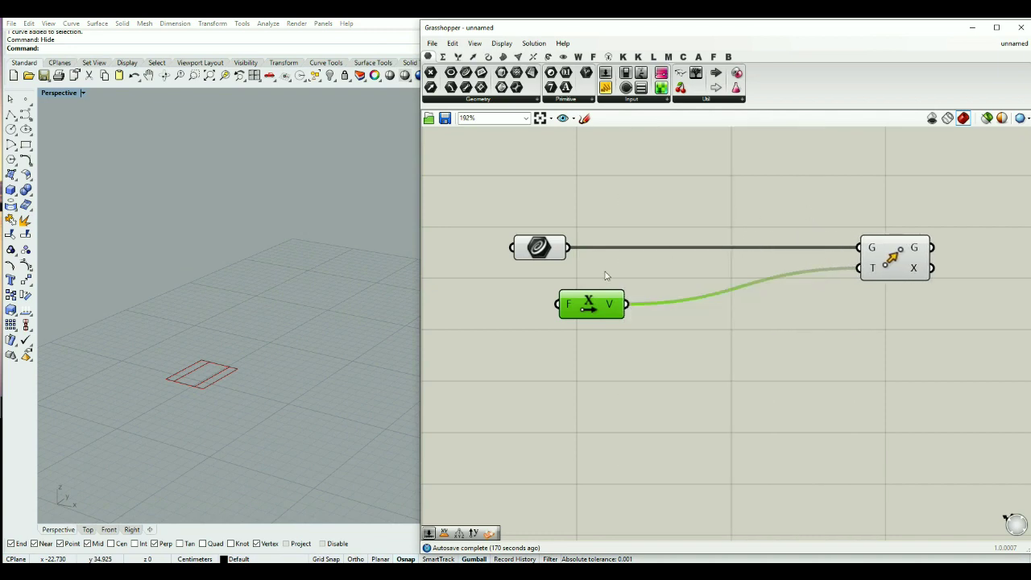
pyautogui.moveTo(590, 314); pyautogui.dragTo(709, 303)
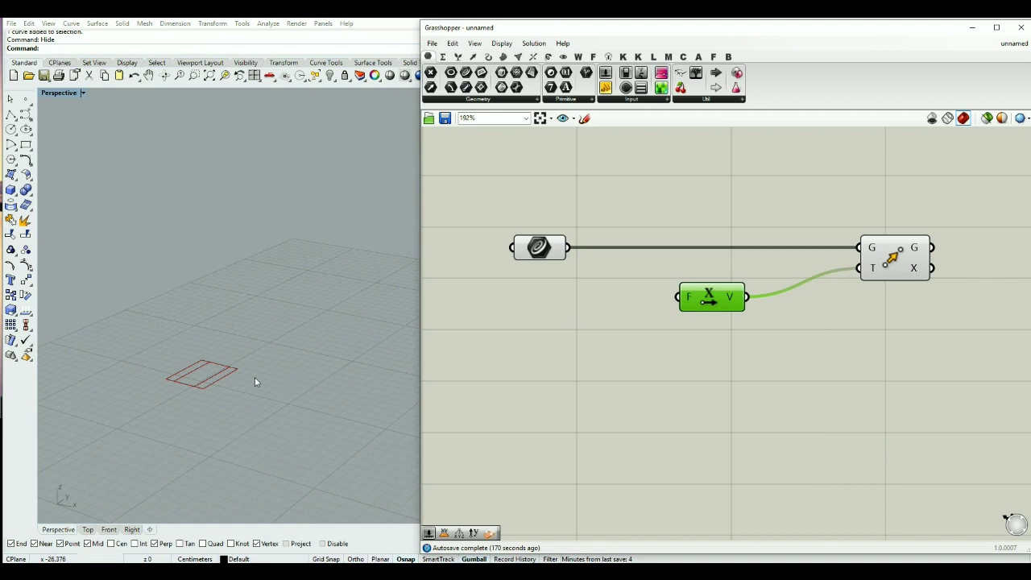
# - Show the Top viewport, then add a number slider at 12 and connect it to Unit X's Factor input
pyautogui.click(89, 532)
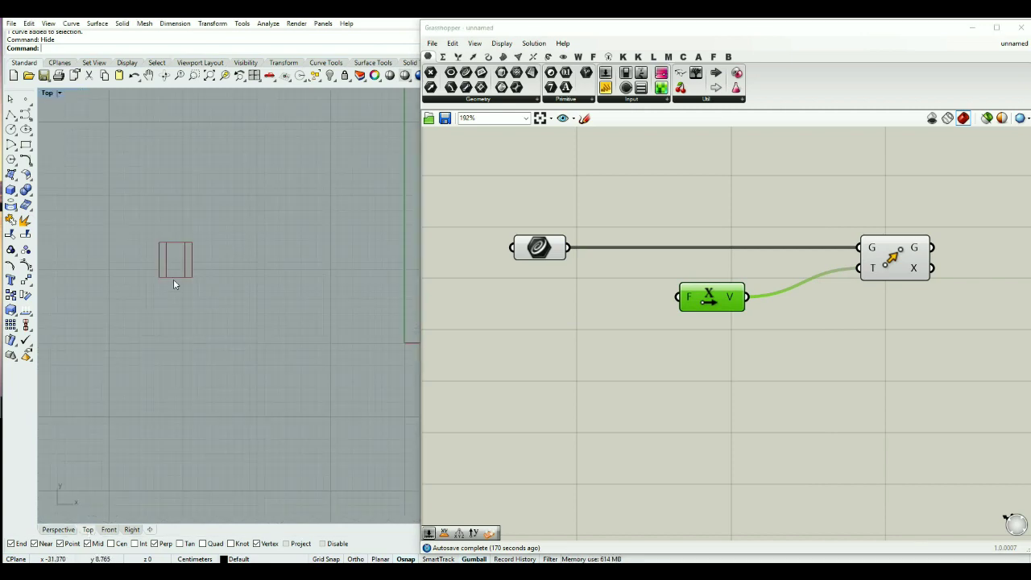
pyautogui.doubleClick(626, 323)
pyautogui.write('slider')
pyautogui.press('Return')
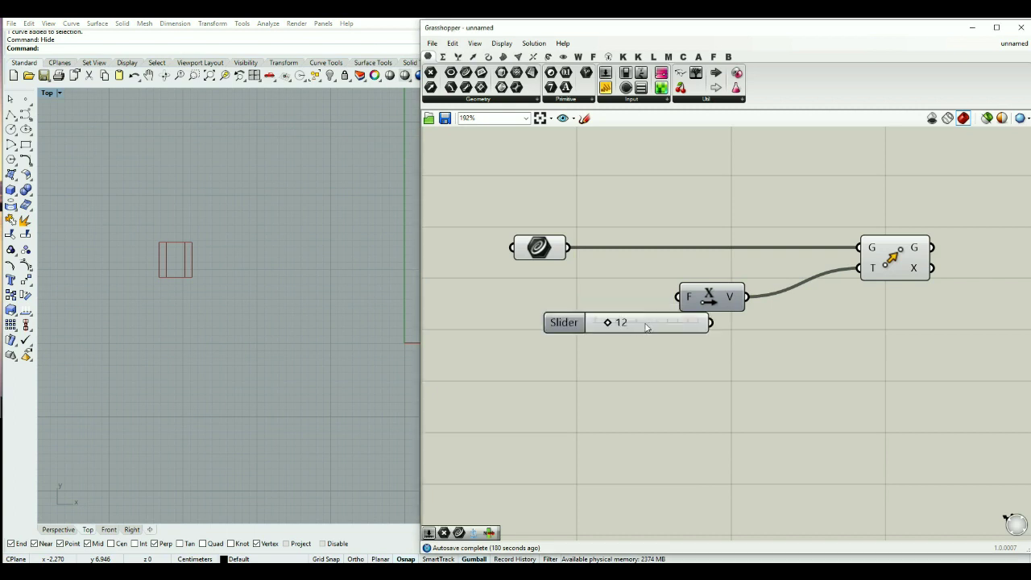
pyautogui.moveTo(657, 303); pyautogui.dragTo(767, 306)
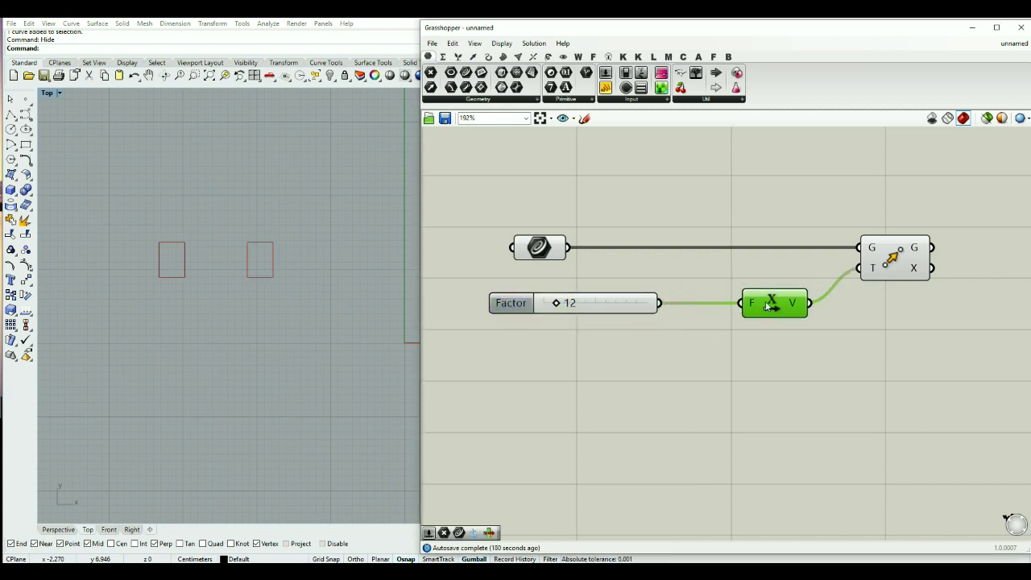
# - Set the Factor slider to 26 and select the Move component to highlight the moved rectangle
pyautogui.moveTo(614, 310); pyautogui.dragTo(565, 309)
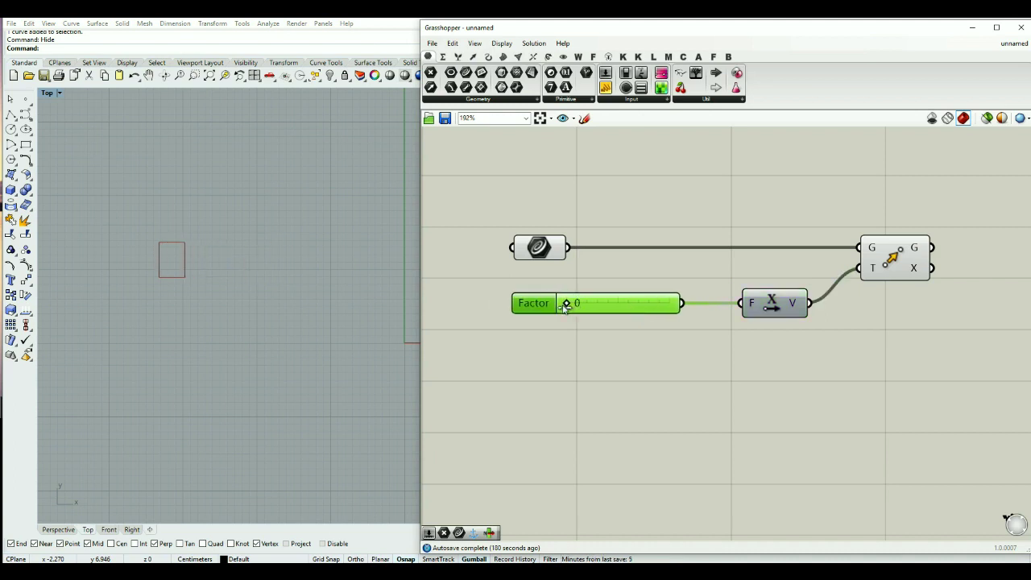
pyautogui.moveTo(564, 308); pyautogui.dragTo(599, 308)
pyautogui.scroll(3, 375, 276)
pyautogui.moveTo(349, 298); pyautogui.dragTo(357, 313, button='right')
pyautogui.click(882, 255)
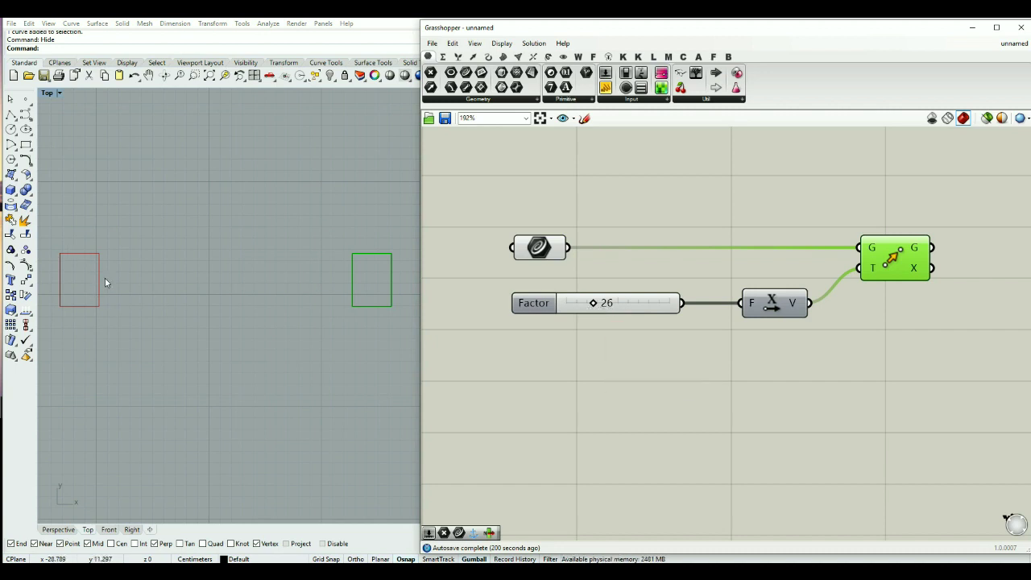
# - Add a Unit Y vector component directly below Unit X
pyautogui.click(804, 379)
pyautogui.doubleClick(777, 355)
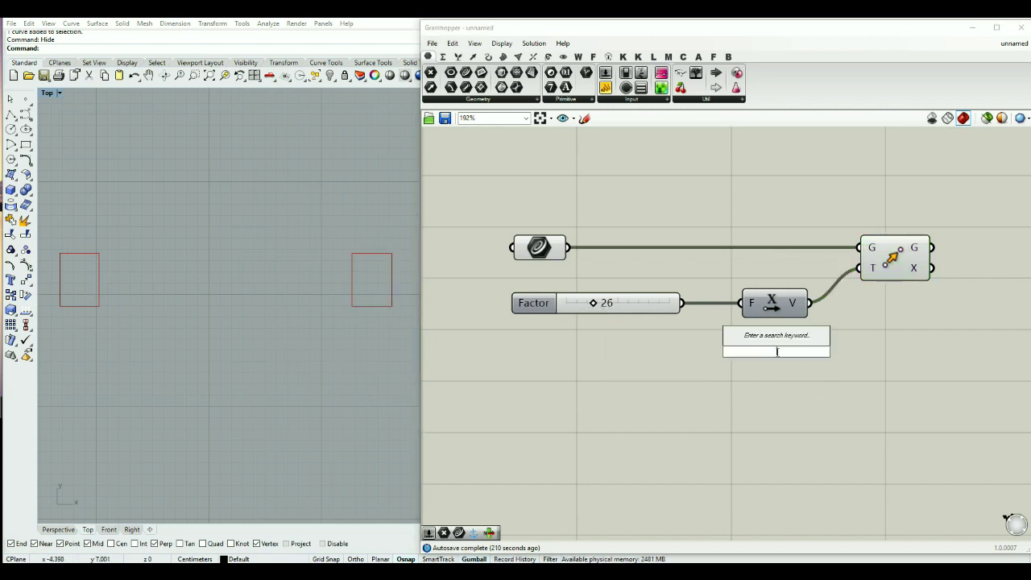
pyautogui.write('unit y')
pyautogui.press('Return')
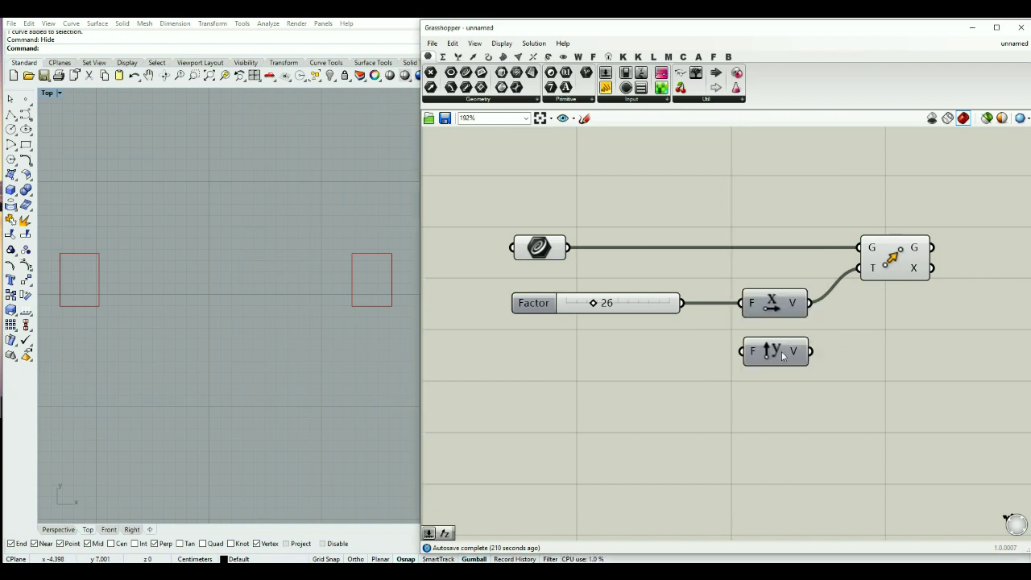
pyautogui.moveTo(783, 356); pyautogui.dragTo(785, 352)
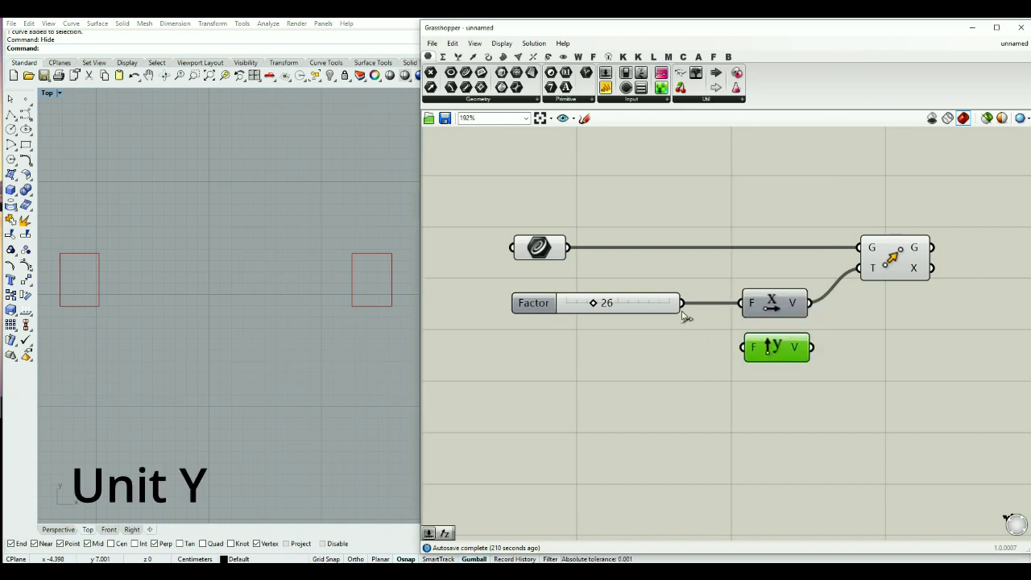
# - Connect the Factor slider to Unit Y and replace Unit X with Unit Y as Move's Motion input
pyautogui.moveTo(683, 312); pyautogui.dragTo(742, 348)
pyautogui.moveTo(812, 347); pyautogui.dragTo(858, 269)
pyautogui.scroll(-5, 270, 346)
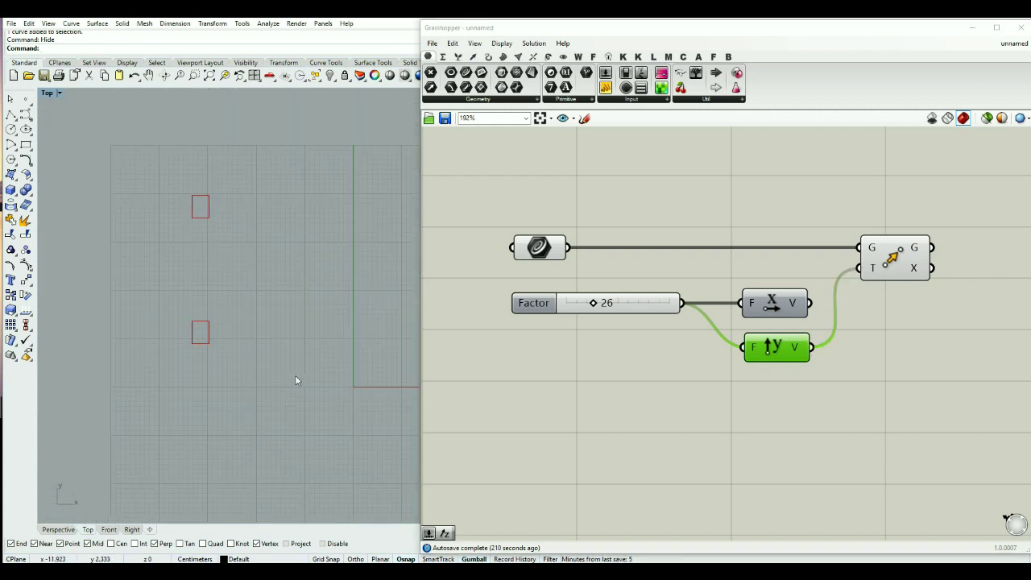
pyautogui.scroll(2, 218, 274)
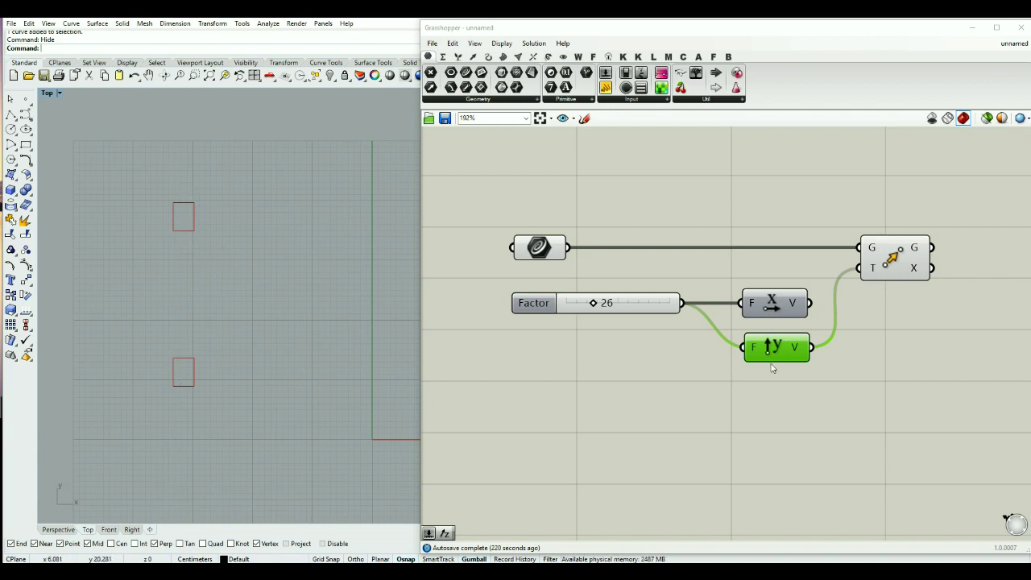
# - Show the Perspective viewport and add a Unit Z vector component below Unit Y
pyautogui.click(58, 529)
pyautogui.doubleClick(792, 405)
pyautogui.write('unit z')
pyautogui.press('Return')
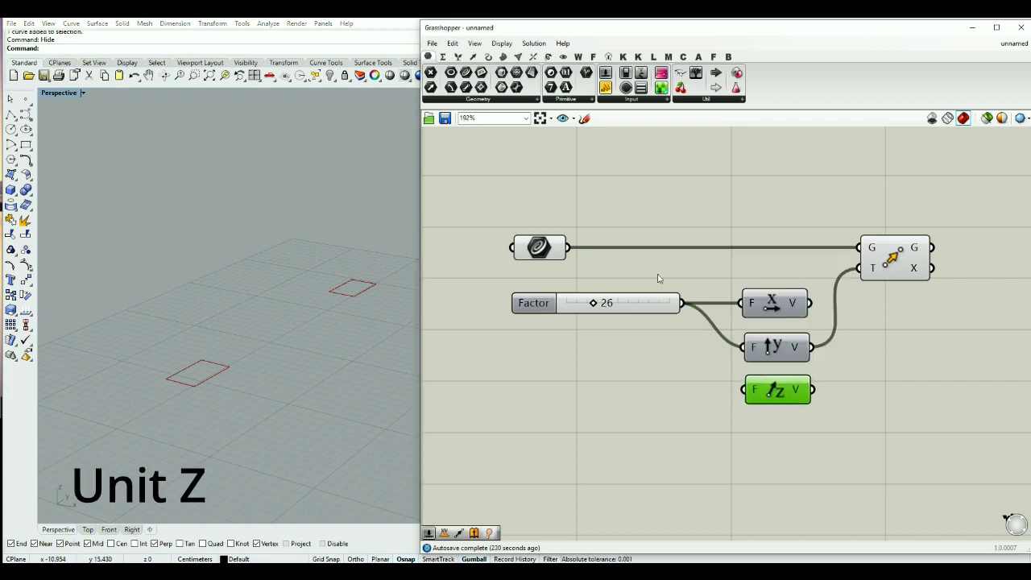
# - Drive Unit Z with the Factor slider at 8 and use its vector as Move's Motion input
pyautogui.moveTo(683, 304); pyautogui.dragTo(743, 390)
pyautogui.moveTo(812, 390); pyautogui.dragTo(859, 269)
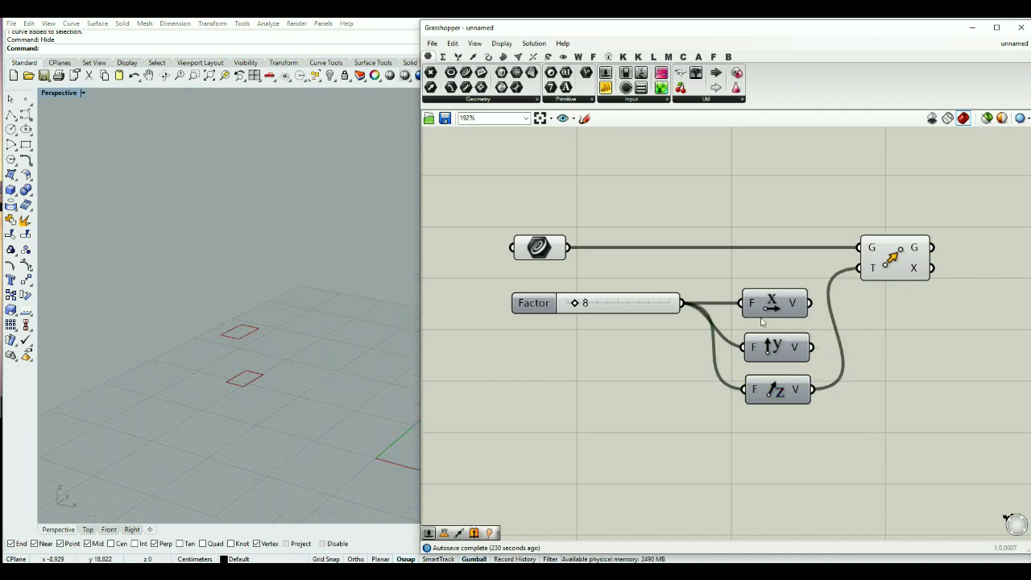
# - Add a Vector XYZ component below Unit Z and connect its vector output to Move's Motion input in place of Unit Z
pyautogui.doubleClick(787, 433)
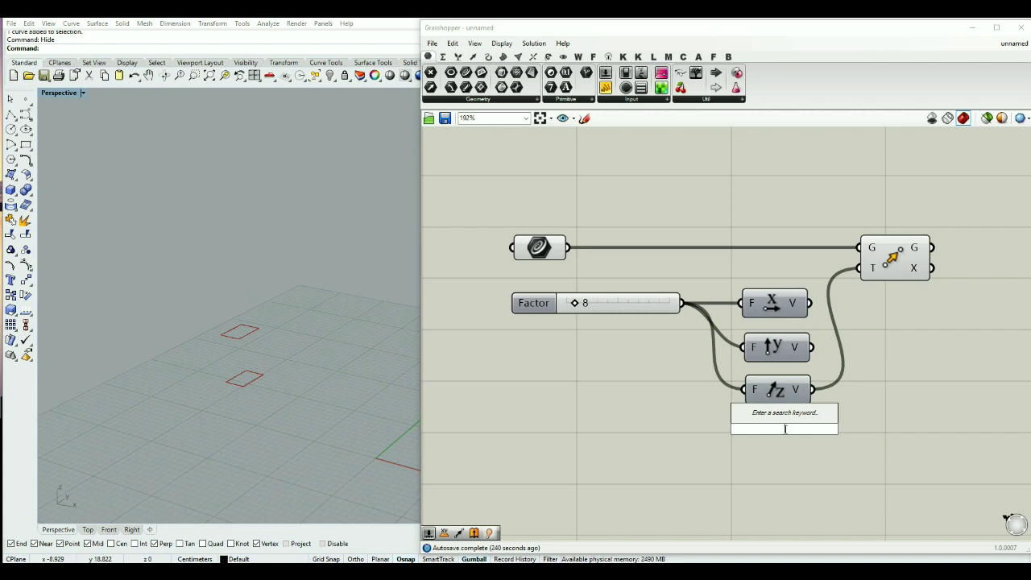
pyautogui.write('xyz')
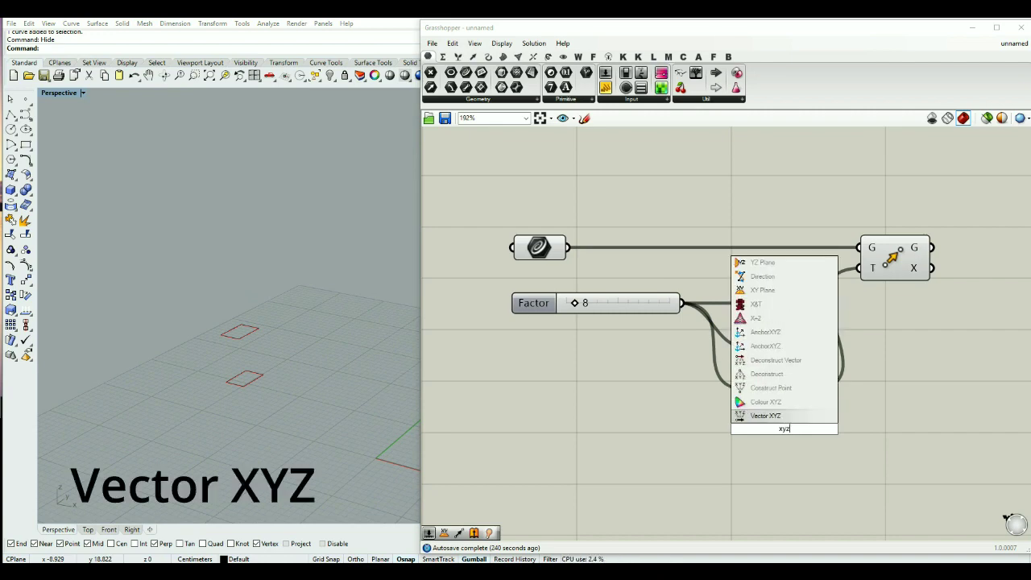
pyautogui.click(749, 416)
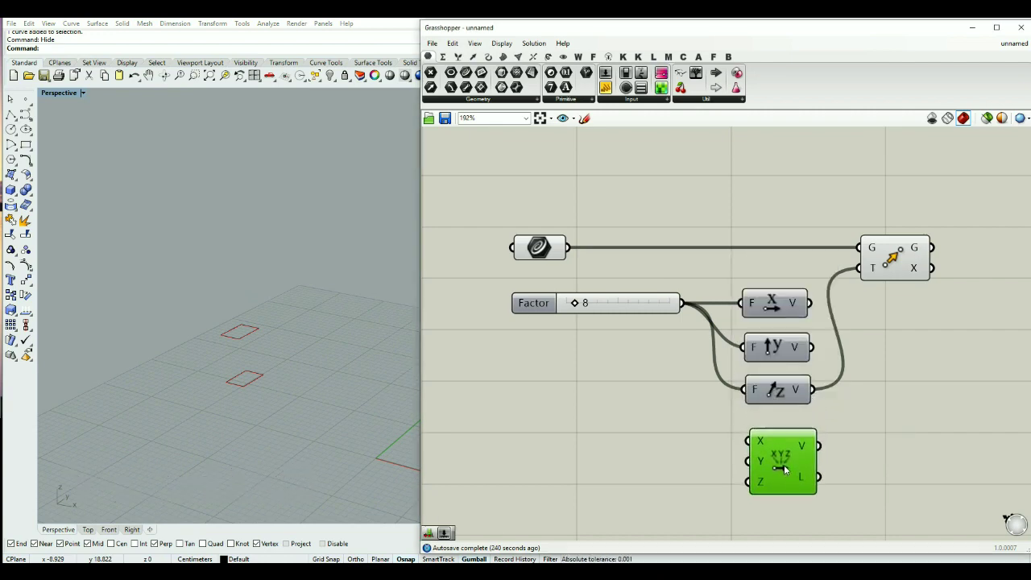
pyautogui.moveTo(781, 459); pyautogui.dragTo(781, 460)
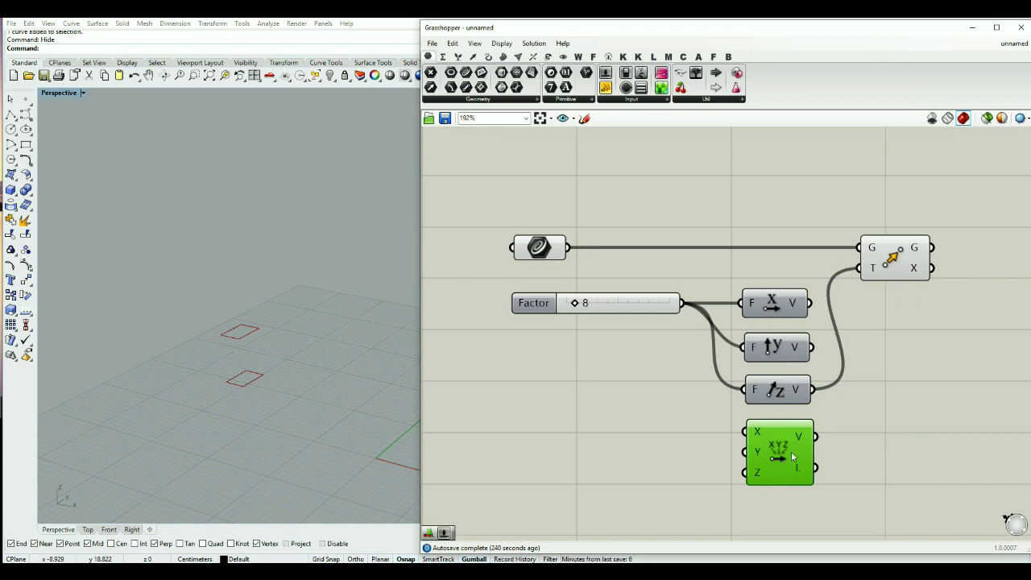
pyautogui.moveTo(816, 436); pyautogui.dragTo(862, 272)
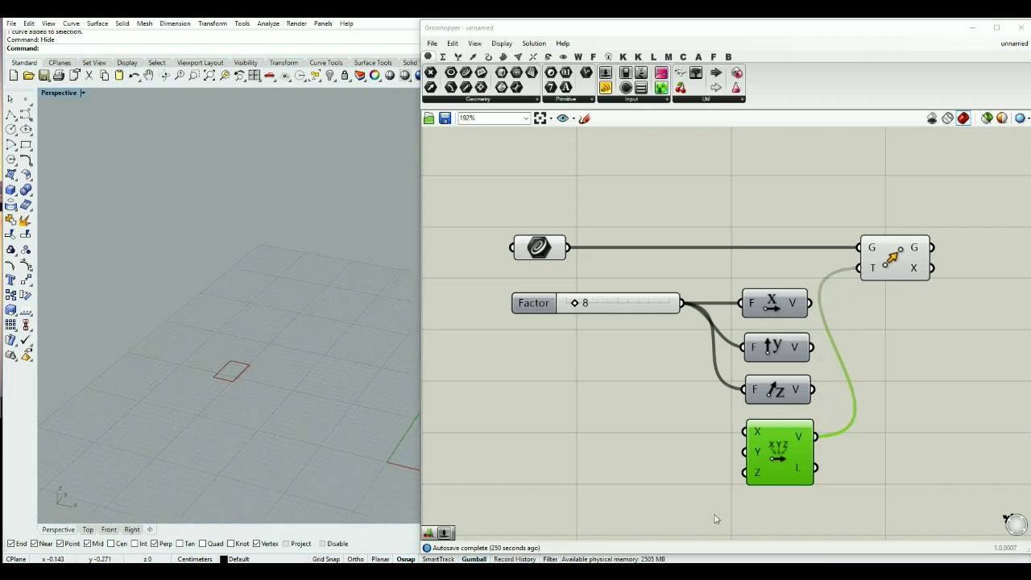
# - Make three copies of the Factor slider and stack them beside the Vector XYZ component
pyautogui.click(635, 318)
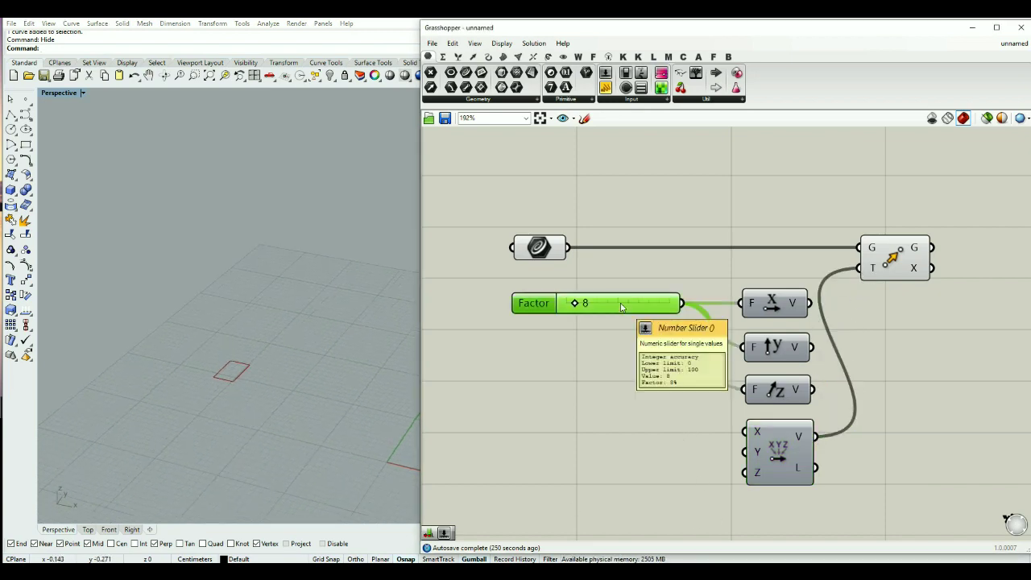
pyautogui.hotkey('ctrl', 'c')
pyautogui.hotkey('ctrl', 'v')
pyautogui.moveTo(638, 315); pyautogui.dragTo(647, 436)
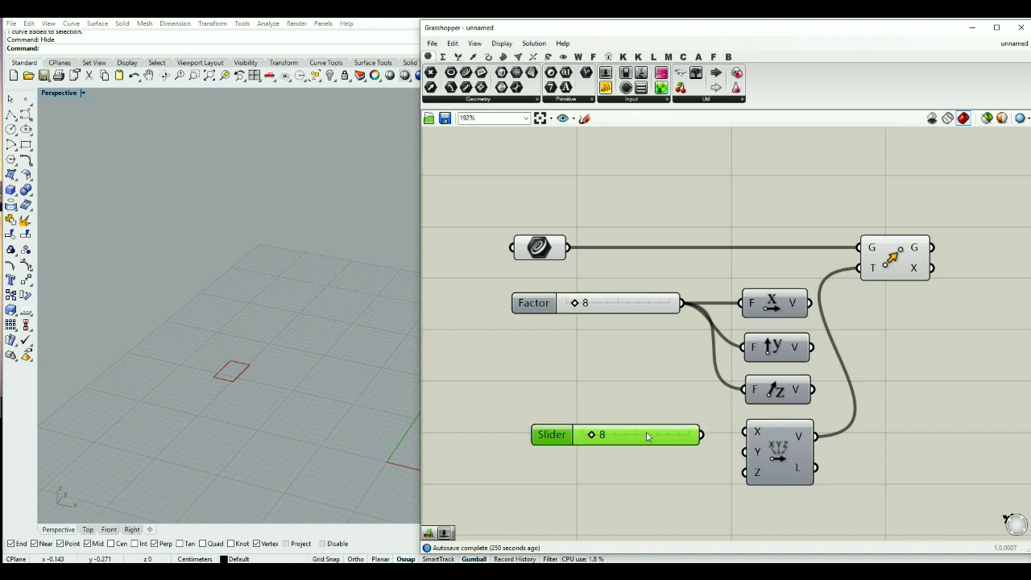
pyautogui.hotkey('ctrl', 'v')
pyautogui.hotkey('ctrl', 'v')
pyautogui.moveTo(663, 365); pyautogui.dragTo(634, 484)
pyautogui.click(643, 457)
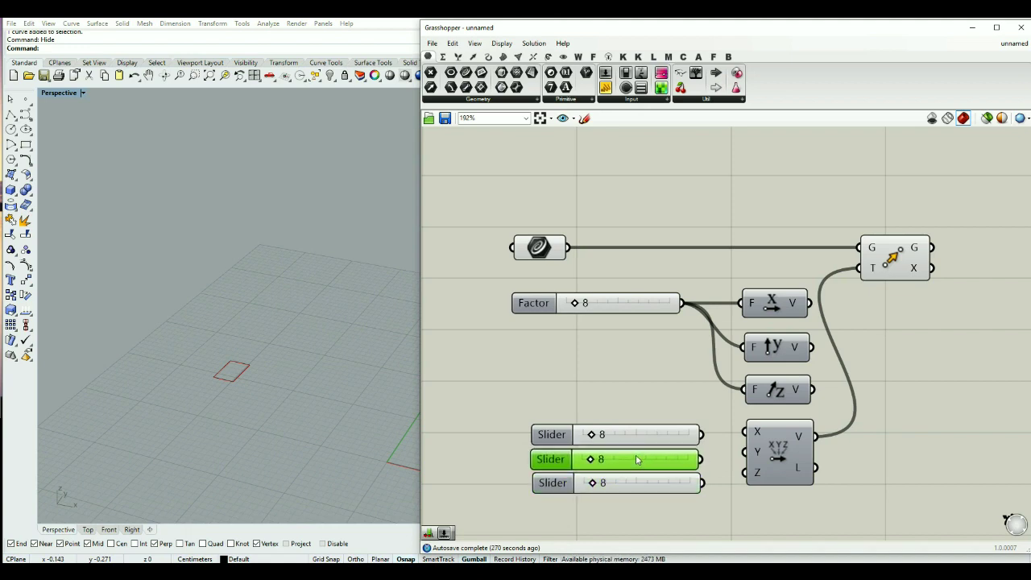
# - Connect the three copied sliders to the X, Y and Z inputs of Vector XYZ and line them up
pyautogui.click(656, 486)
pyautogui.moveTo(701, 435); pyautogui.dragTo(677, 474)
pyautogui.click(673, 493)
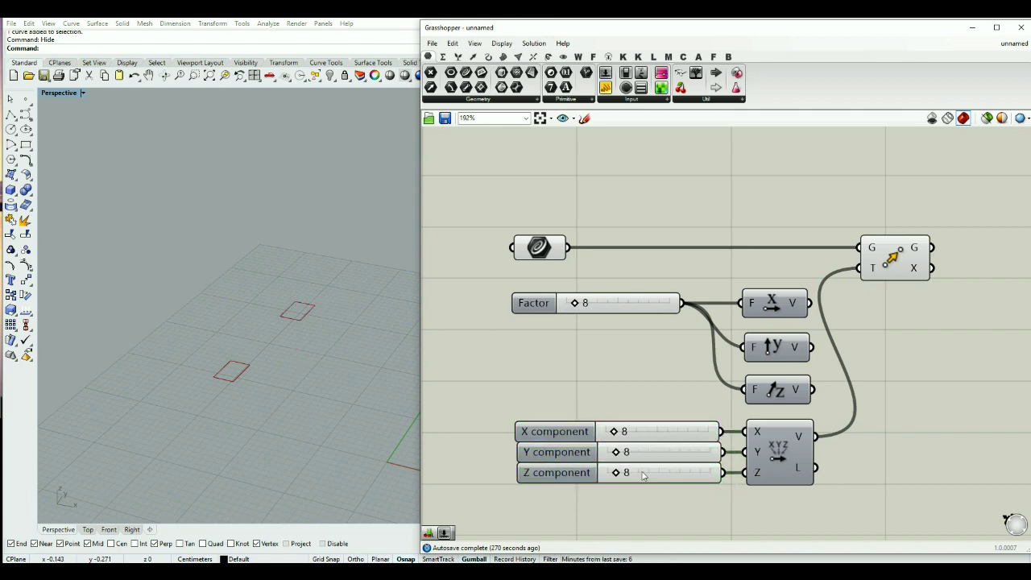
# - Set the X component slider to 26, the Y component to 6 and the Z component to 20
pyautogui.moveTo(617, 432); pyautogui.dragTo(614, 452)
pyautogui.moveTo(327, 440); pyautogui.dragTo(375, 391, button='right')
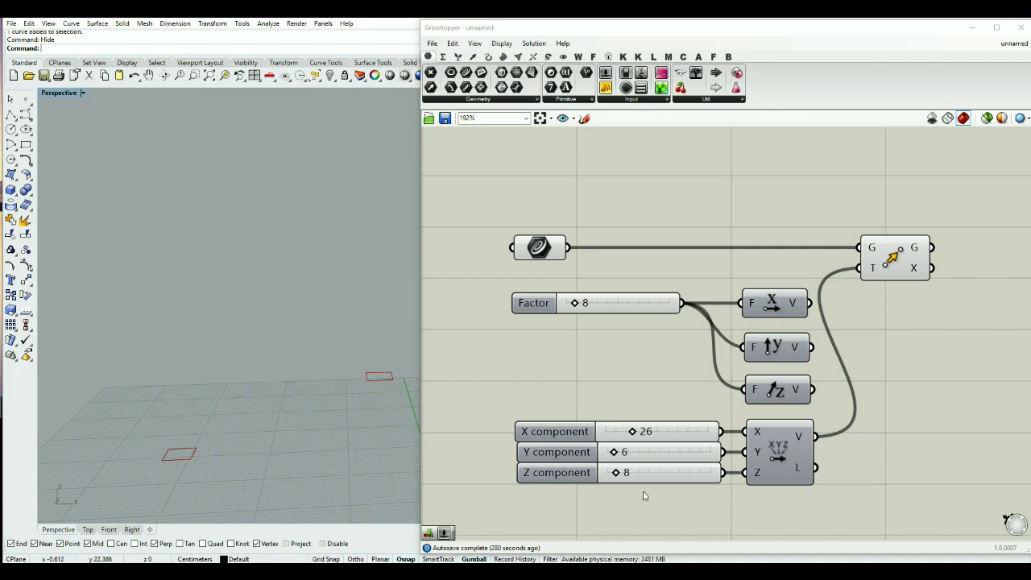
pyautogui.moveTo(619, 475); pyautogui.dragTo(637, 476)
# - Add a Vector Display component beside Vector XYZ and feed the vector output into its V input
pyautogui.doubleClick(866, 457)
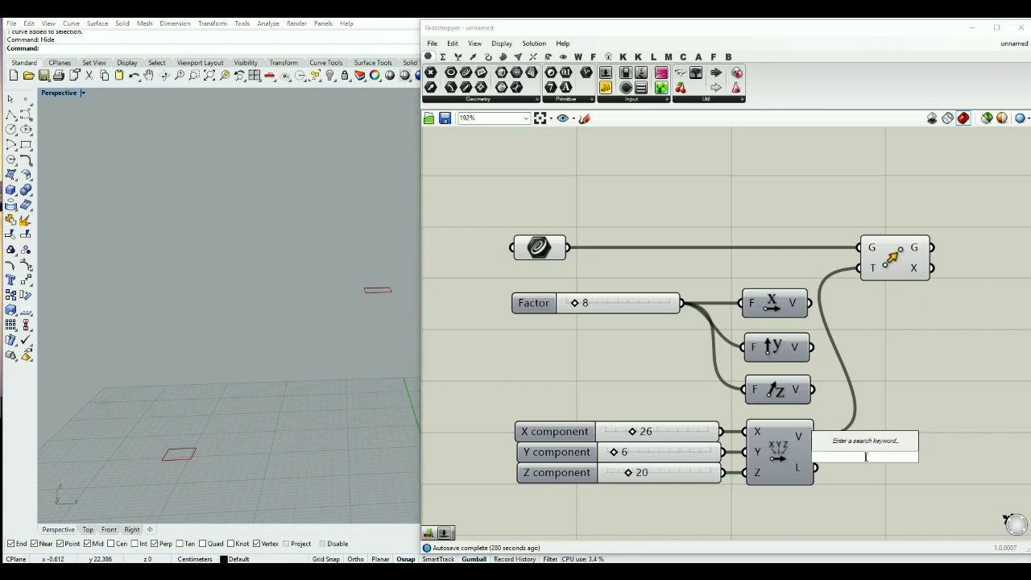
pyautogui.write('vector')
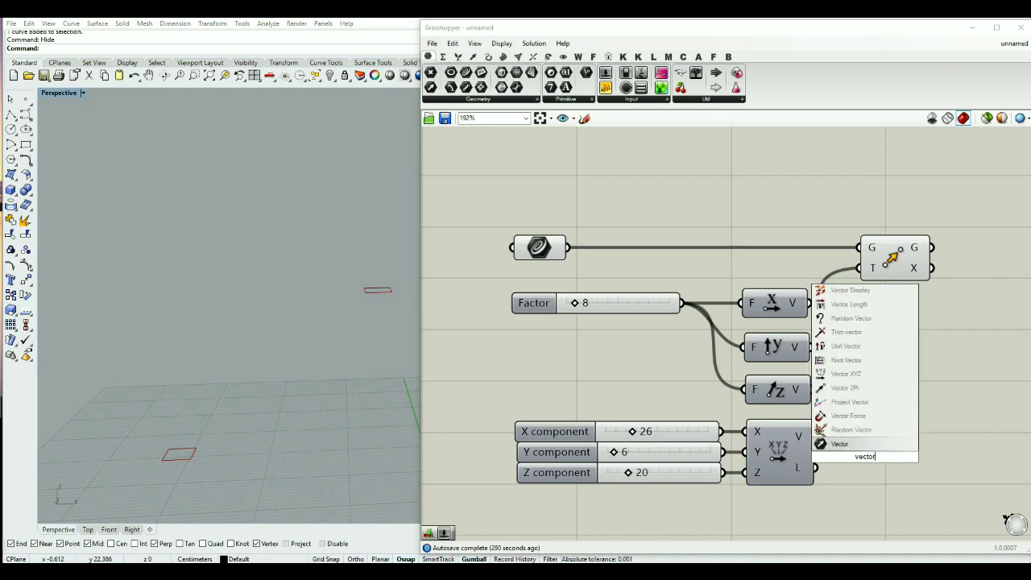
pyautogui.write(' disp')
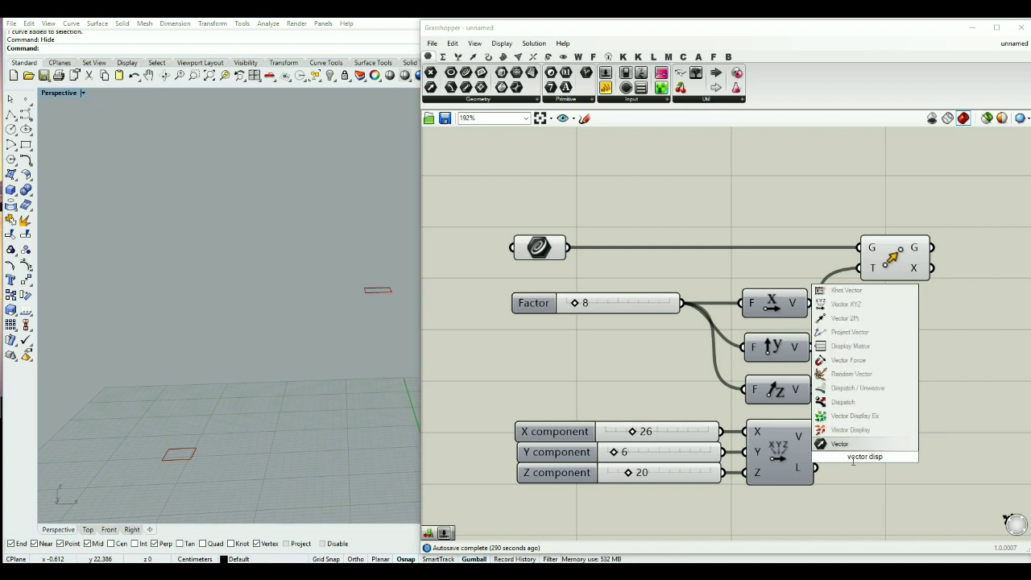
pyautogui.click(854, 429)
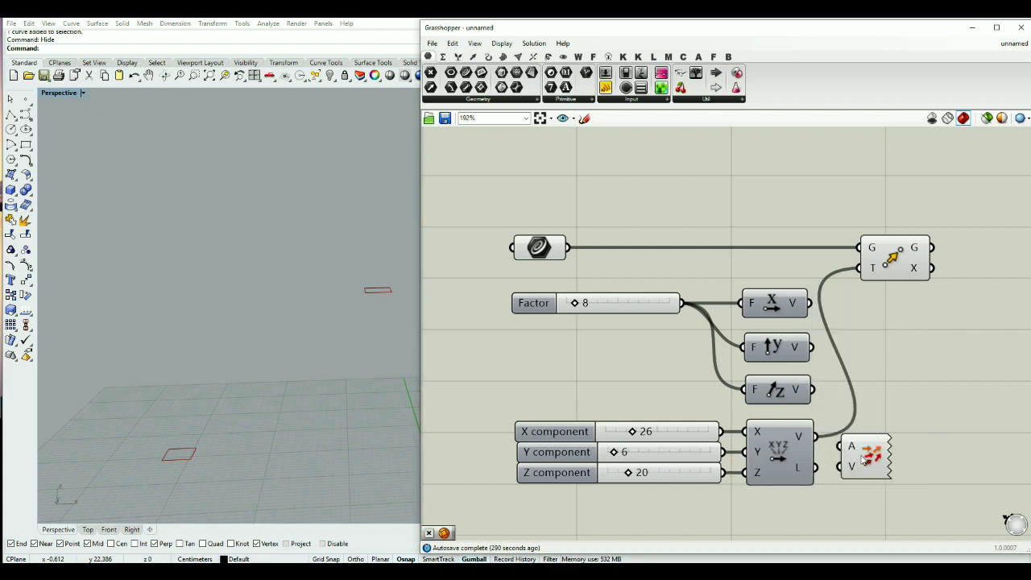
pyautogui.moveTo(864, 459); pyautogui.dragTo(894, 427)
pyautogui.moveTo(815, 436); pyautogui.dragTo(890, 435)
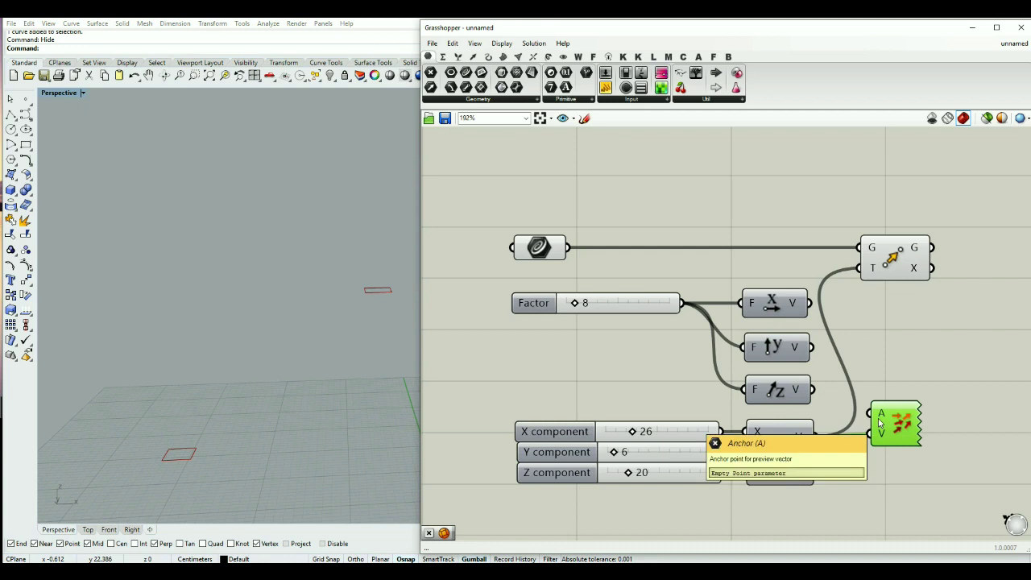
# - Add an Area component above the curve parameter and connect the curve to its geometry input
pyautogui.doubleClick(641, 211)
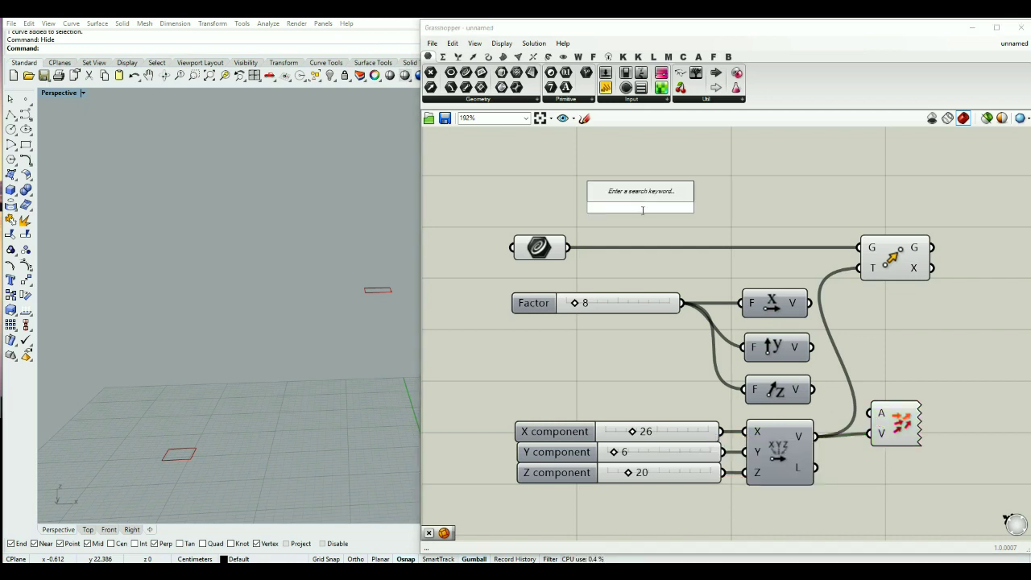
pyautogui.write('area')
pyautogui.press('Return')
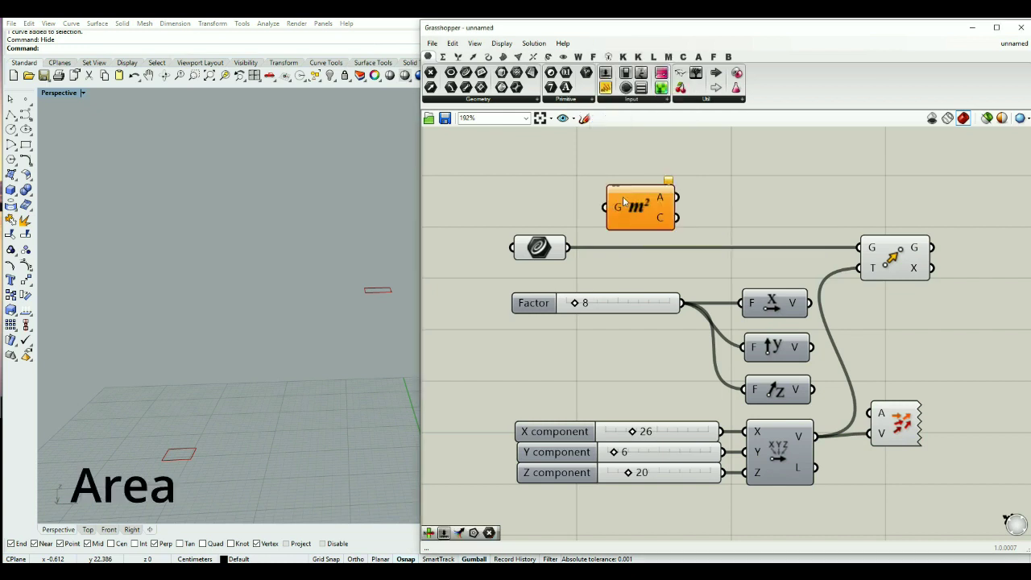
pyautogui.moveTo(631, 219); pyautogui.dragTo(630, 206)
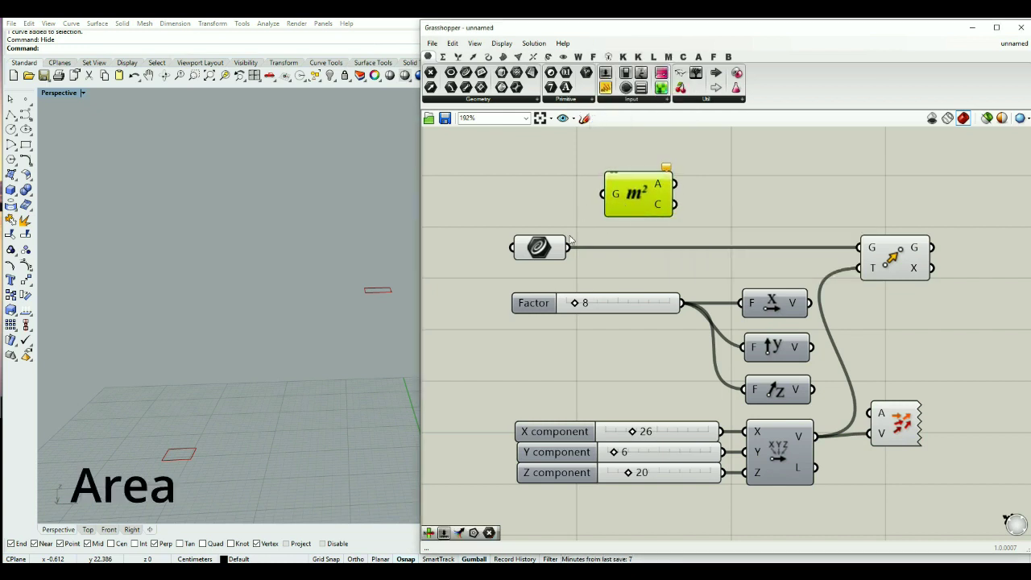
pyautogui.moveTo(569, 248); pyautogui.dragTo(602, 194)
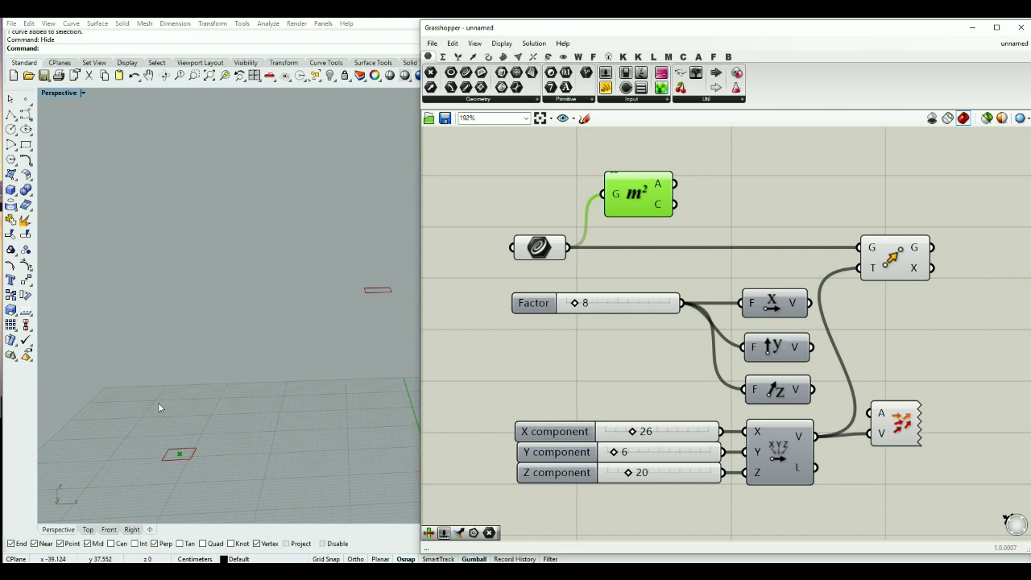
# - Check the rectangle's centroid from above, connect Area's centroid output to Vector Display's Anchor input, and return to the Perspective viewport
pyautogui.click(88, 531)
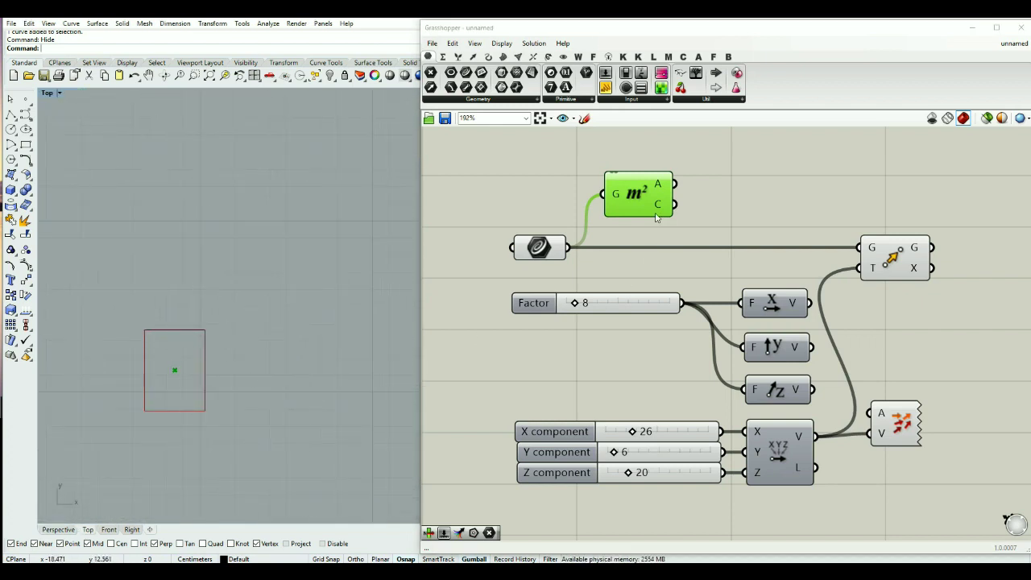
pyautogui.moveTo(660, 186)
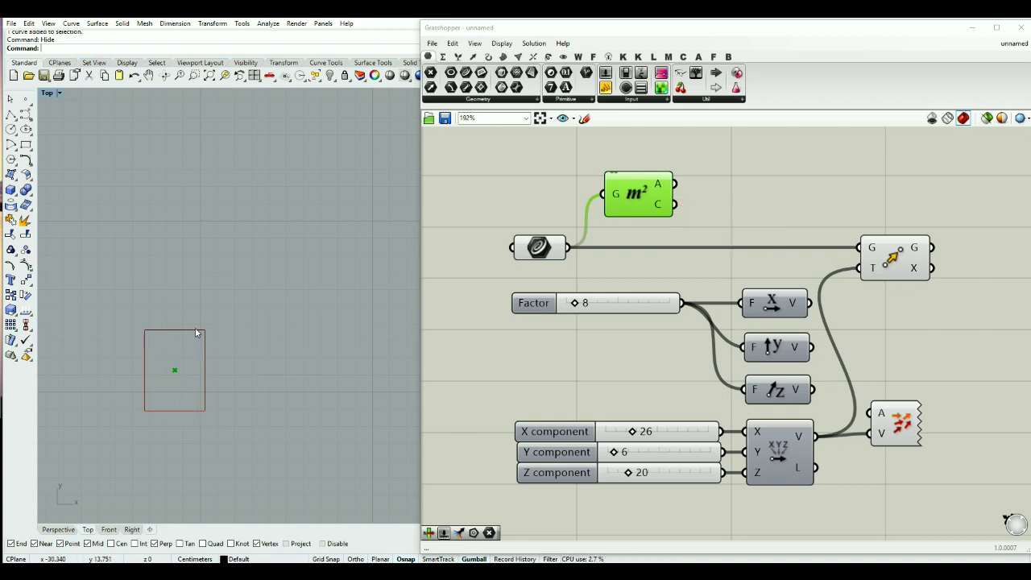
pyautogui.moveTo(674, 205); pyautogui.dragTo(871, 414)
pyautogui.click(65, 530)
pyautogui.moveTo(303, 368); pyautogui.dragTo(344, 433, button='right')
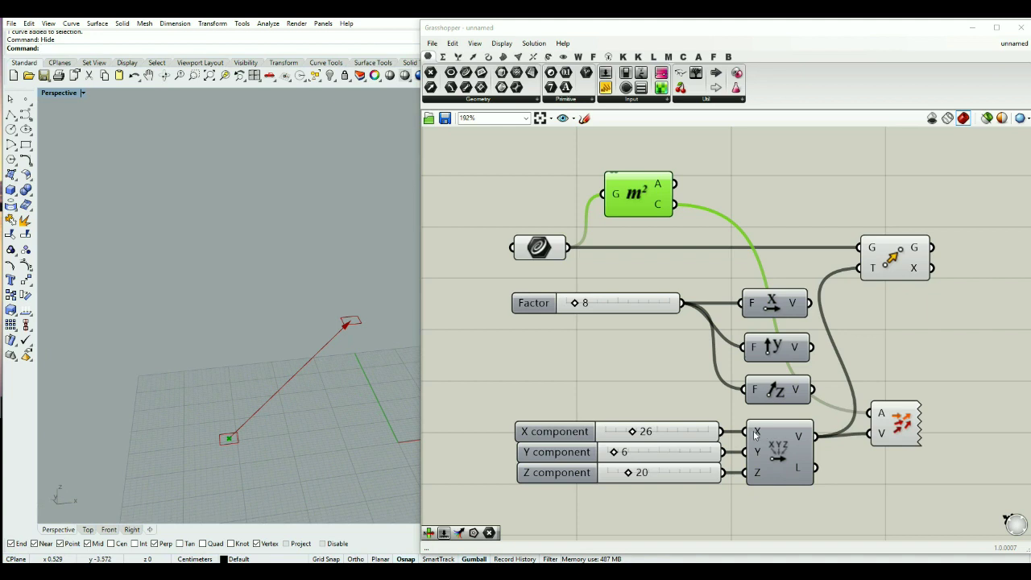
# - Highlight the Vector Display arrow and examine how it runs from the original rectangle to the moved one
pyautogui.click(898, 423)
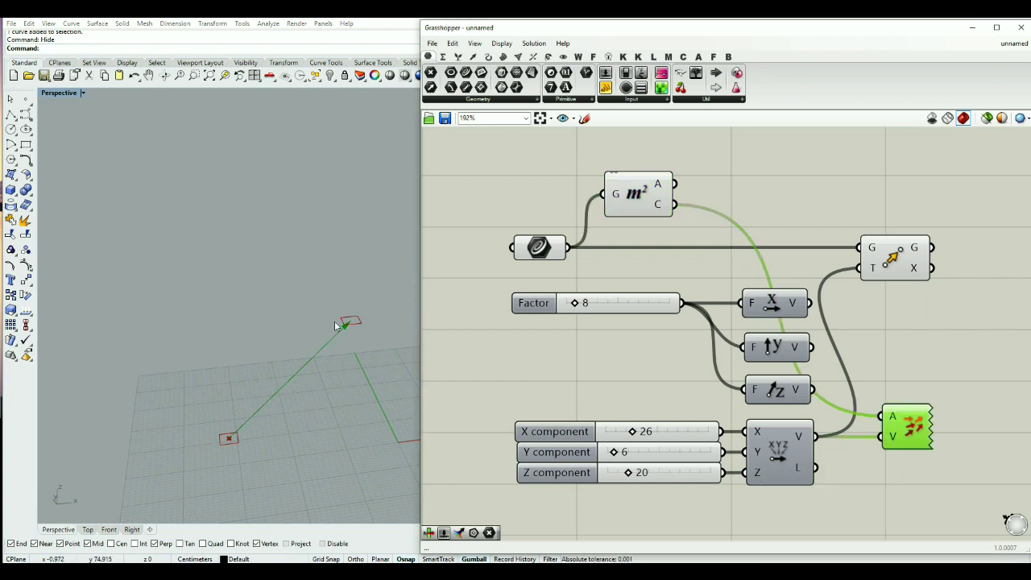
pyautogui.click(547, 56)
pyautogui.click(834, 184)
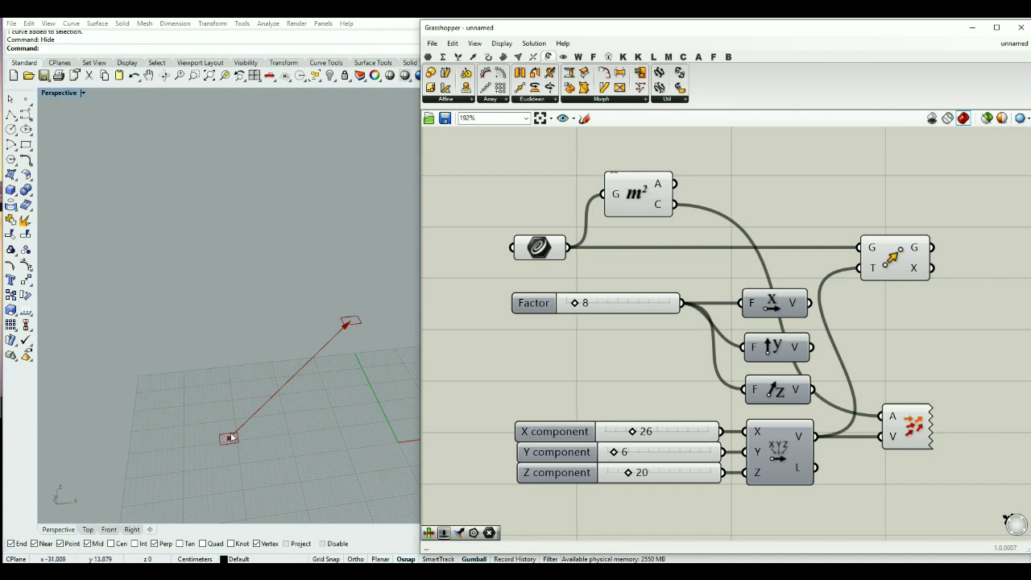
pyautogui.moveTo(364, 331); pyautogui.dragTo(369, 321, button='right')
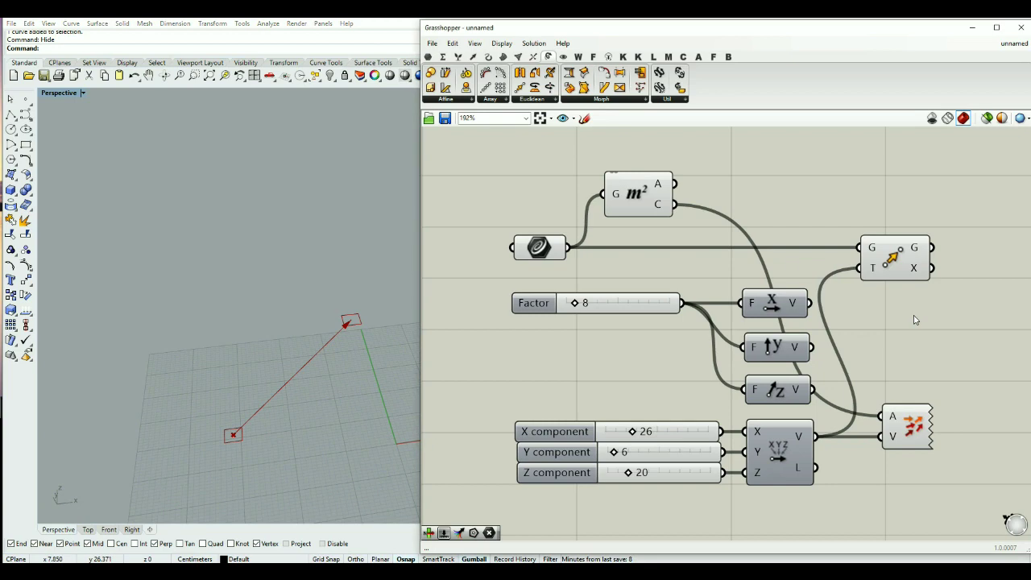
# - Add a Vector 2Pt component in the free canvas space below Vector XYZ
pyautogui.scroll(-2, 914, 315)
pyautogui.moveTo(825, 492); pyautogui.dragTo(784, 455, button='right')
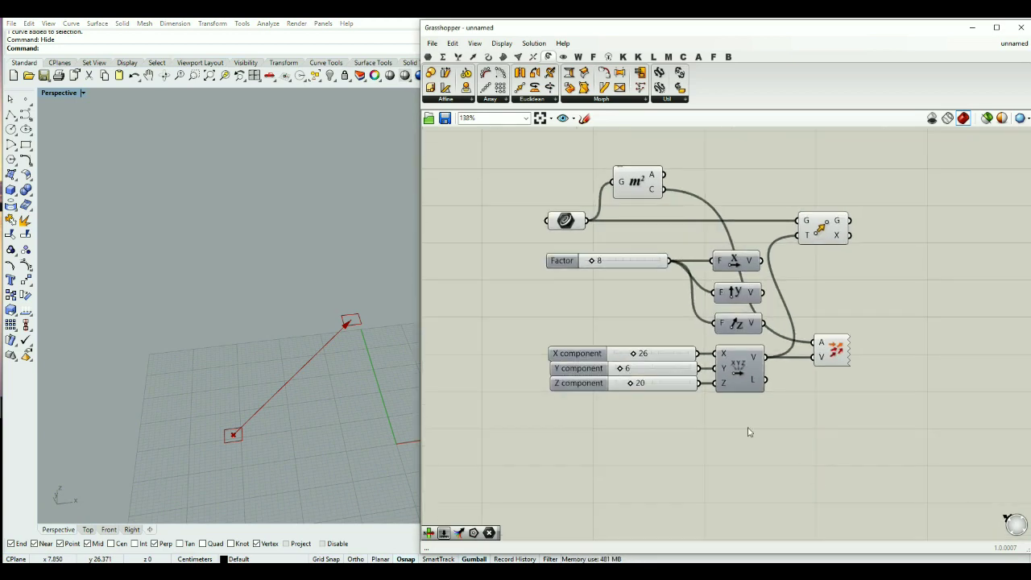
pyautogui.doubleClick(749, 433)
pyautogui.write('vector')
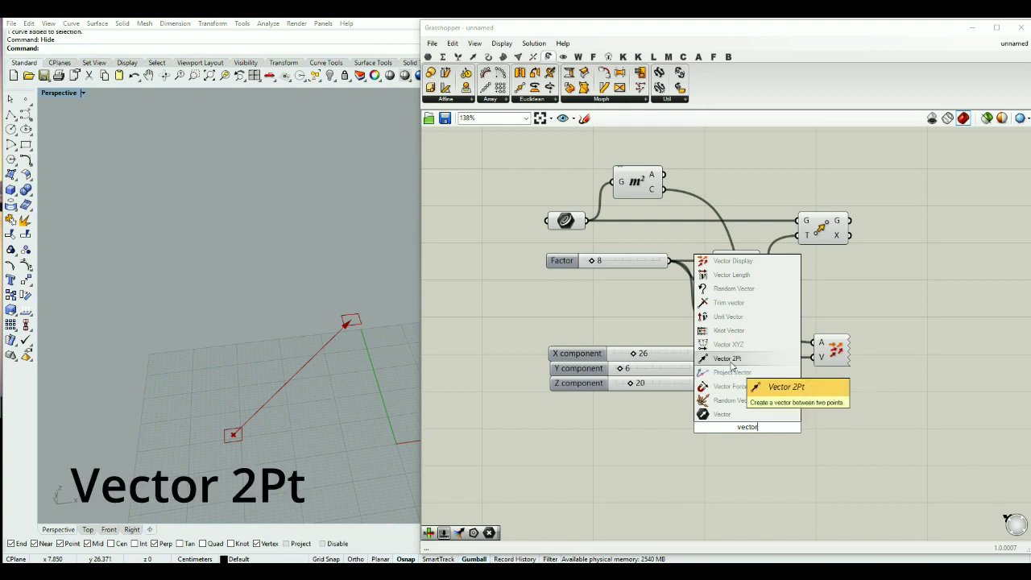
pyautogui.click(729, 360)
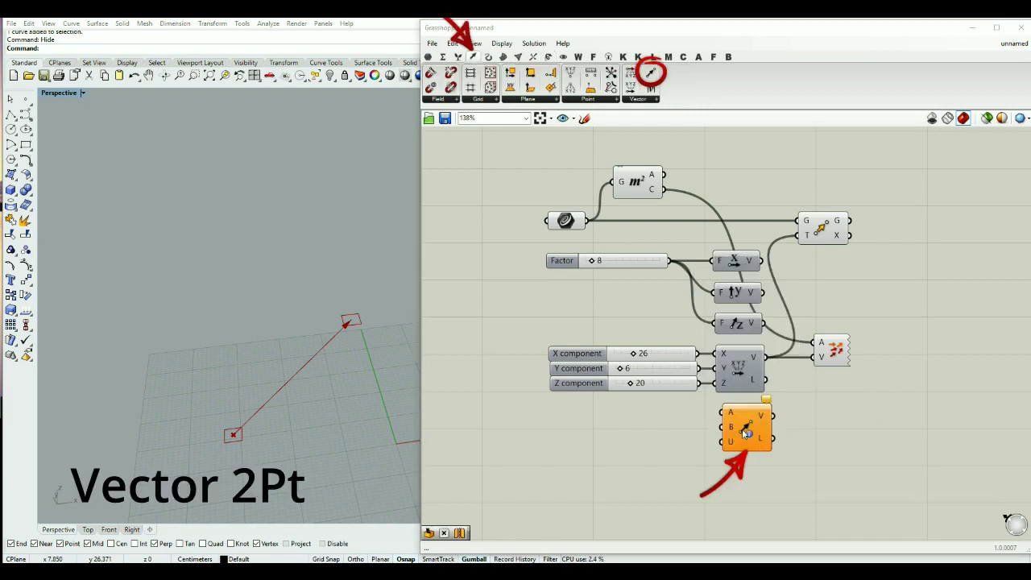
# - Look through the Vector category's list of vector components and align the placed Vector 2Pt under Vector XYZ
pyautogui.click(473, 59)
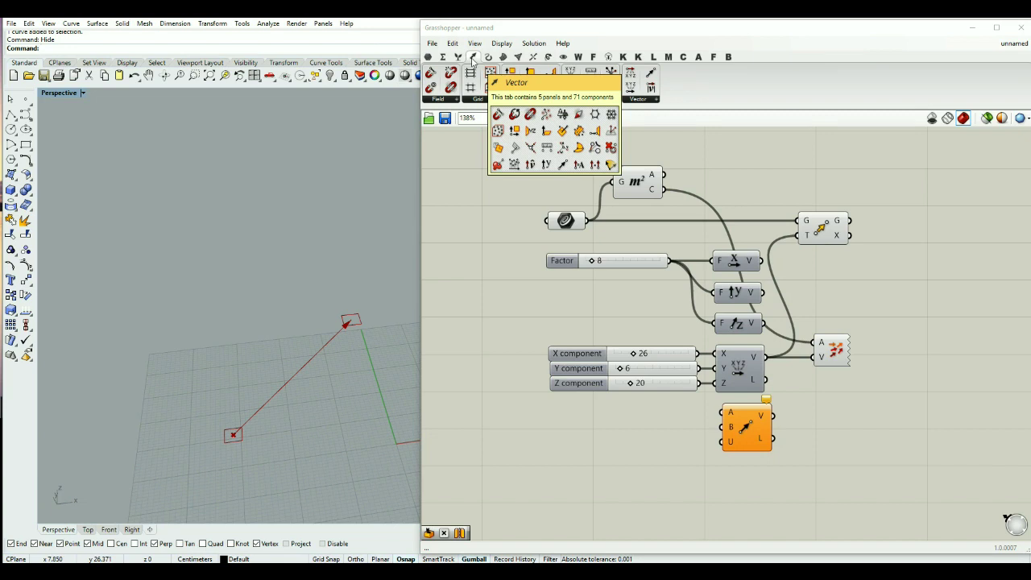
pyautogui.click(642, 100)
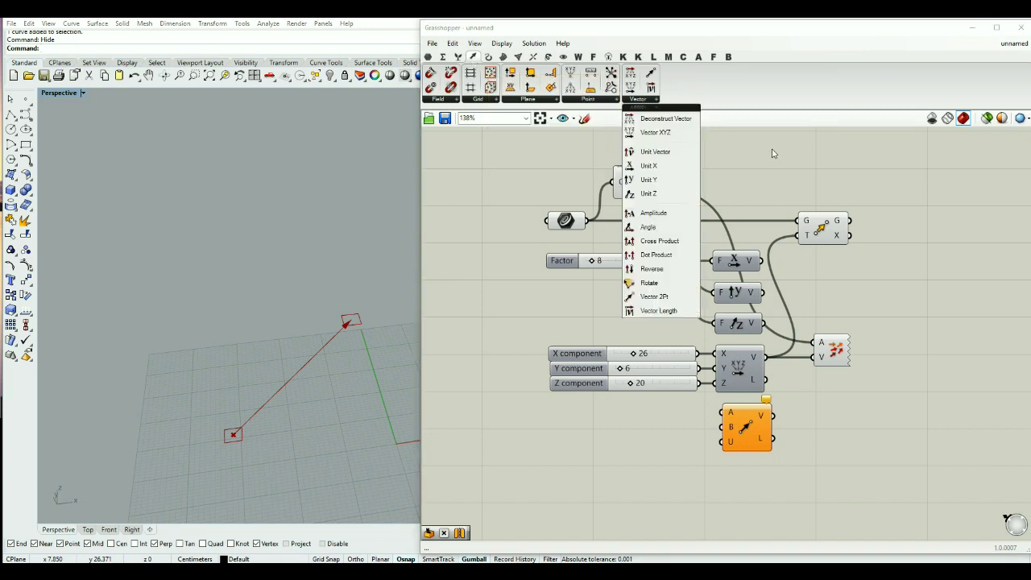
pyautogui.moveTo(736, 419); pyautogui.dragTo(737, 428)
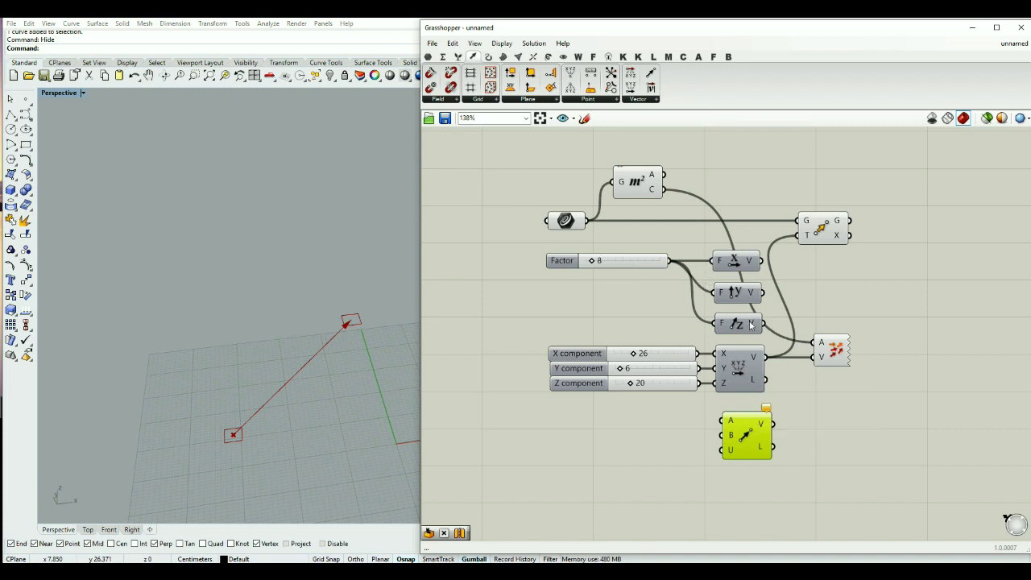
pyautogui.moveTo(746, 429); pyautogui.dragTo(741, 428)
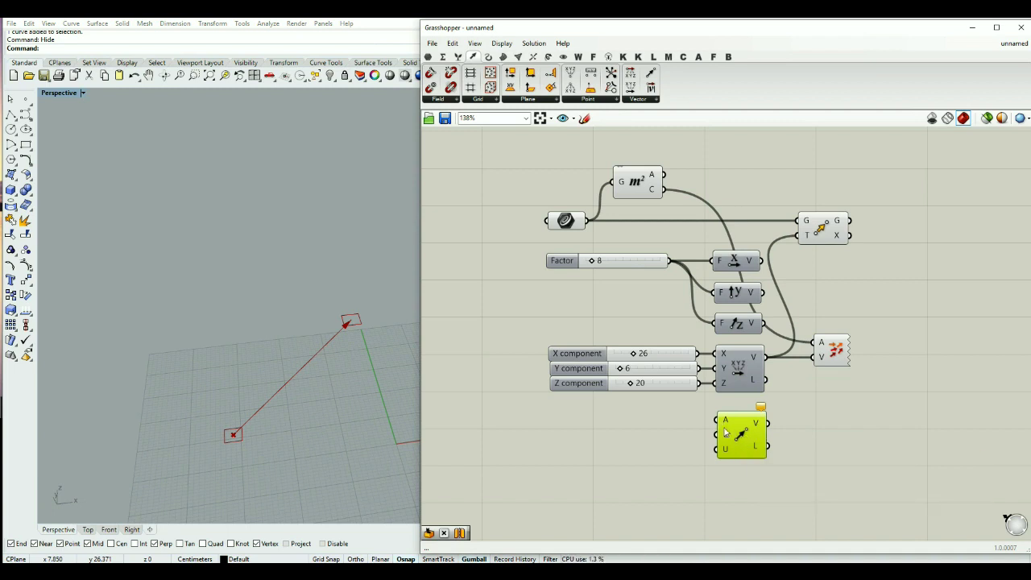
# - Place a Rhino point object on the ground grid just behind the original rectangle
pyautogui.click(25, 98)
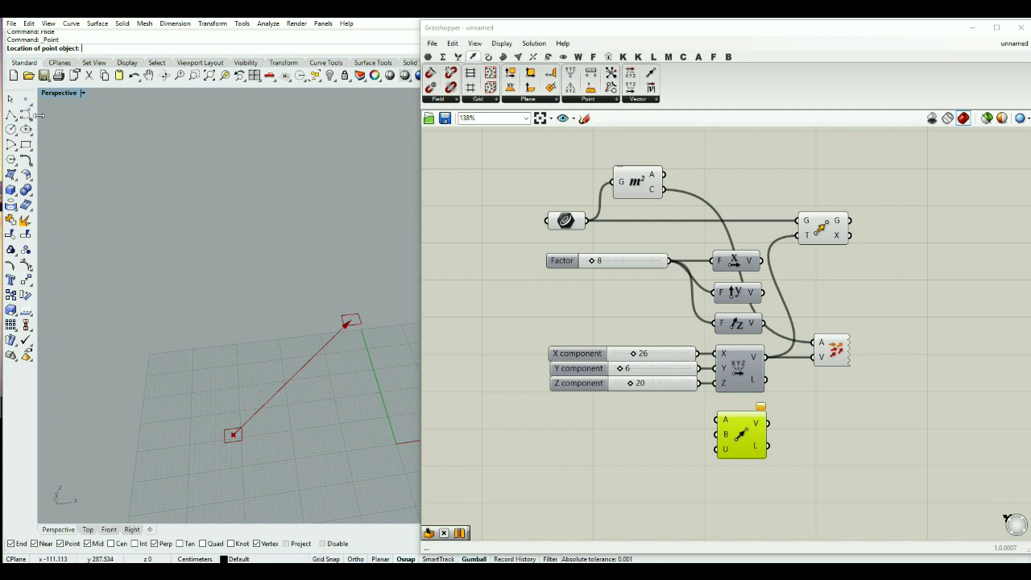
pyautogui.click(224, 414)
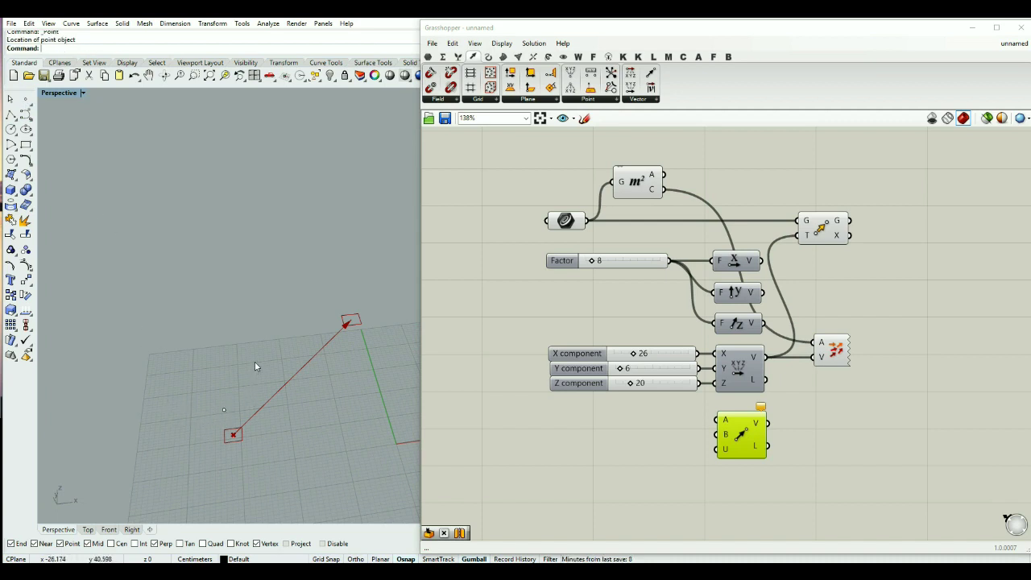
# - Place a second Rhino point object behind the first one and raise it vertically above the ground grid
pyautogui.moveTo(294, 401); pyautogui.dragTo(263, 364, button='right')
pyautogui.click(325, 355)
pyautogui.moveTo(326, 322); pyautogui.dragTo(317, 246)
# - Add a Point parameter beside the Vector 2Pt component and duplicate it directly below
pyautogui.click(428, 56)
pyautogui.click(431, 72)
pyautogui.click(666, 423)
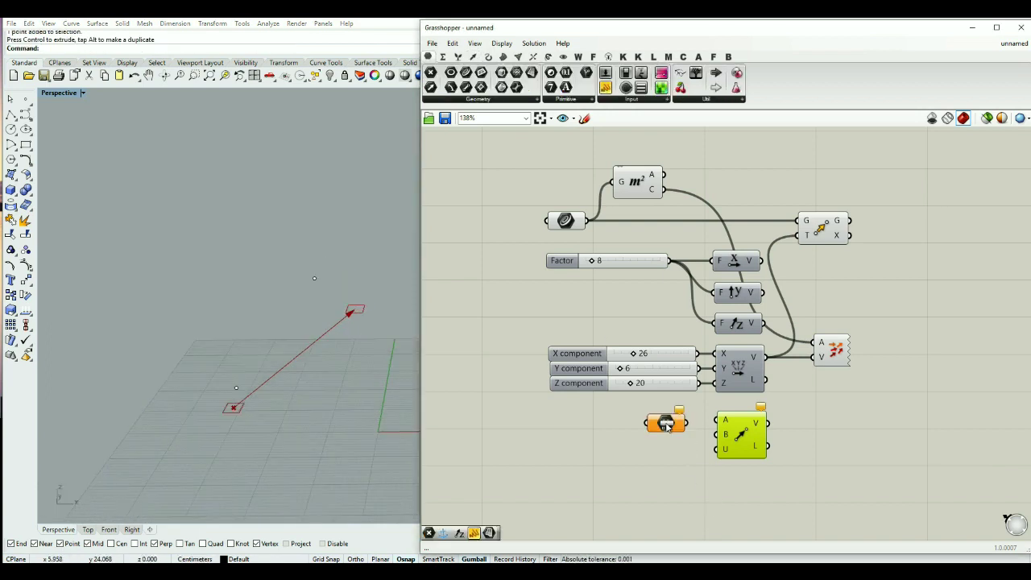
pyautogui.click(669, 431)
pyautogui.hotkey('ctrl', 'c')
pyautogui.hotkey('ctrl', 'v')
# - Reference the ground point in the upper Point parameter and the raised point in the lower one
pyautogui.rightClick(670, 429)
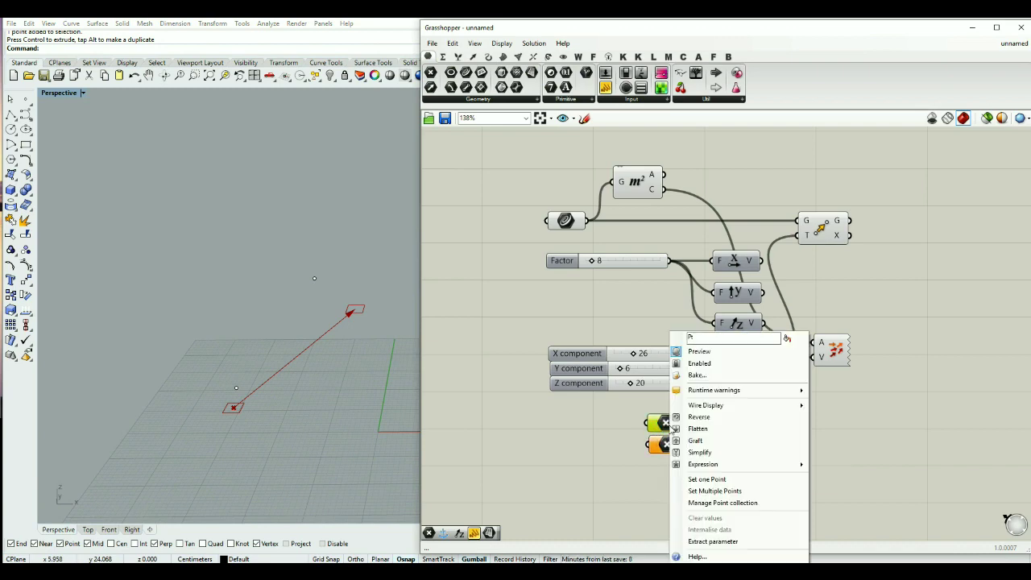
pyautogui.click(712, 484)
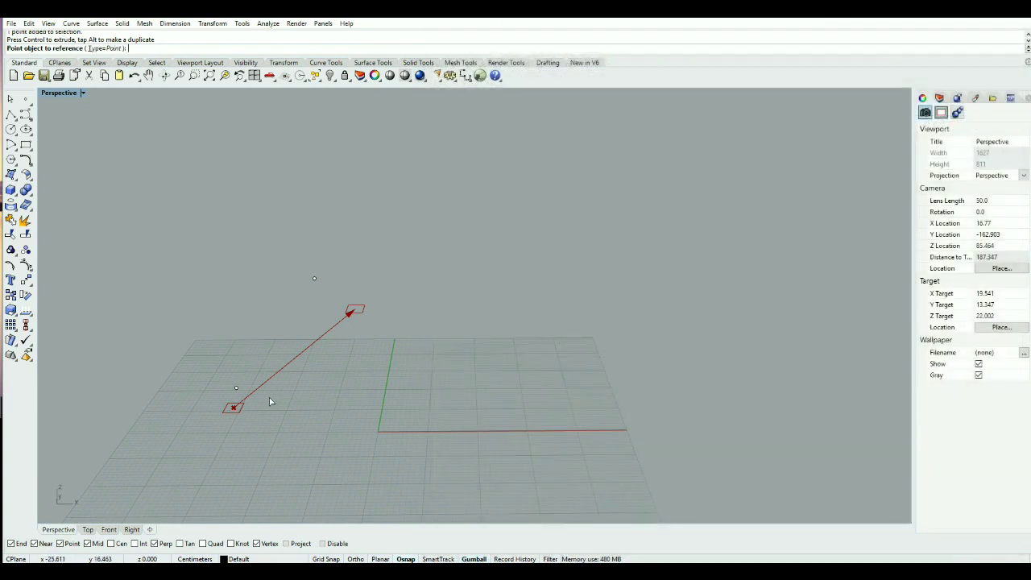
pyautogui.click(234, 391)
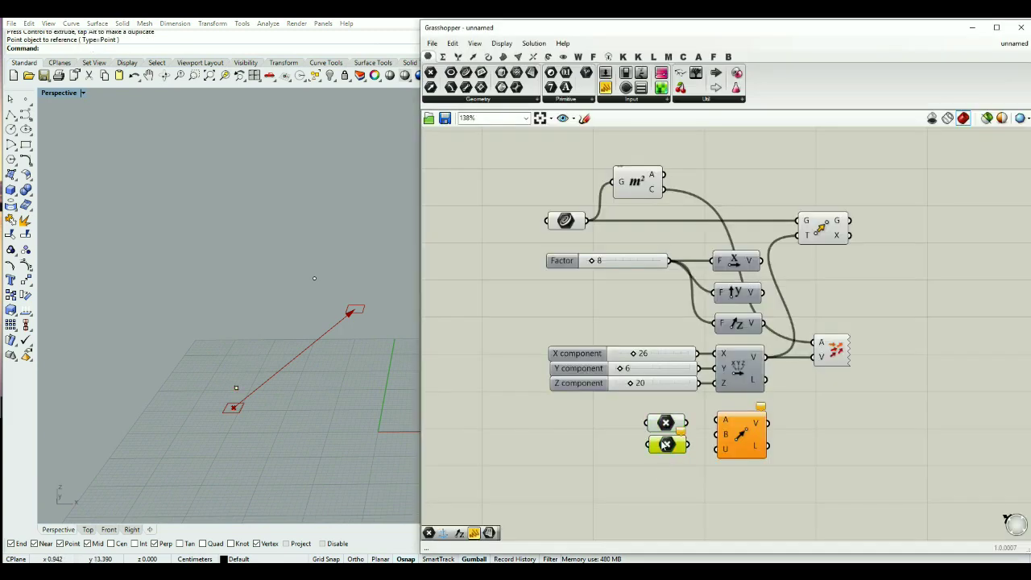
pyautogui.rightClick(659, 444)
pyautogui.click(699, 478)
pyautogui.click(314, 279)
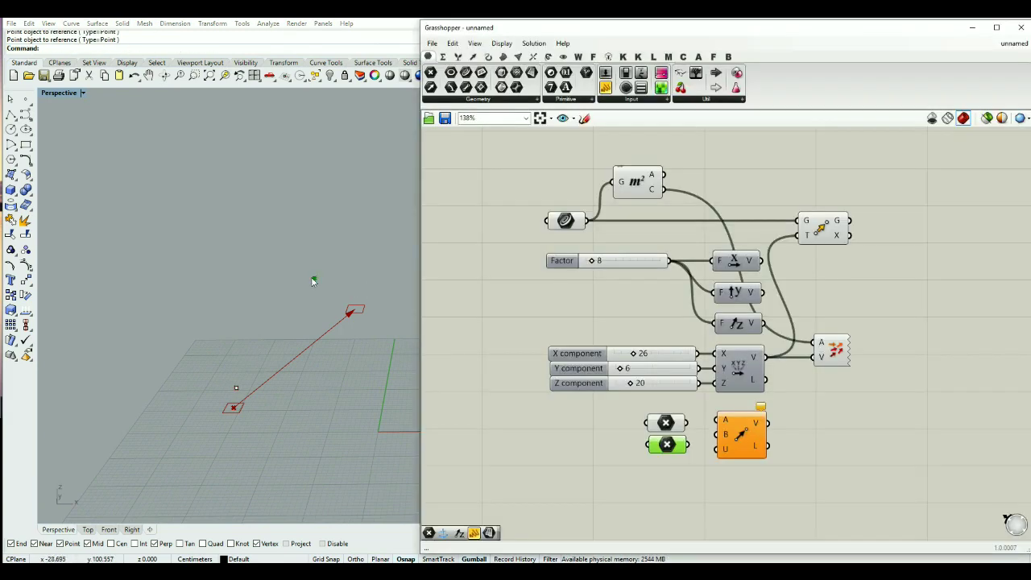
# - Connect the Point parameters to Vector 2Pt's A and B inputs and its vector output to Move's T input
pyautogui.moveTo(687, 423); pyautogui.dragTo(738, 451)
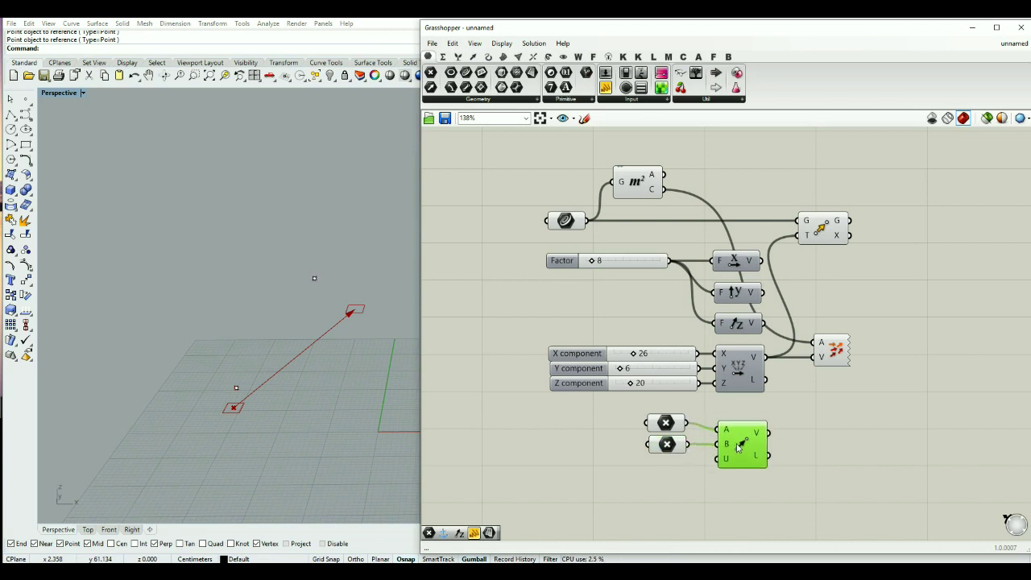
pyautogui.click(782, 448)
pyautogui.moveTo(769, 435); pyautogui.dragTo(796, 238)
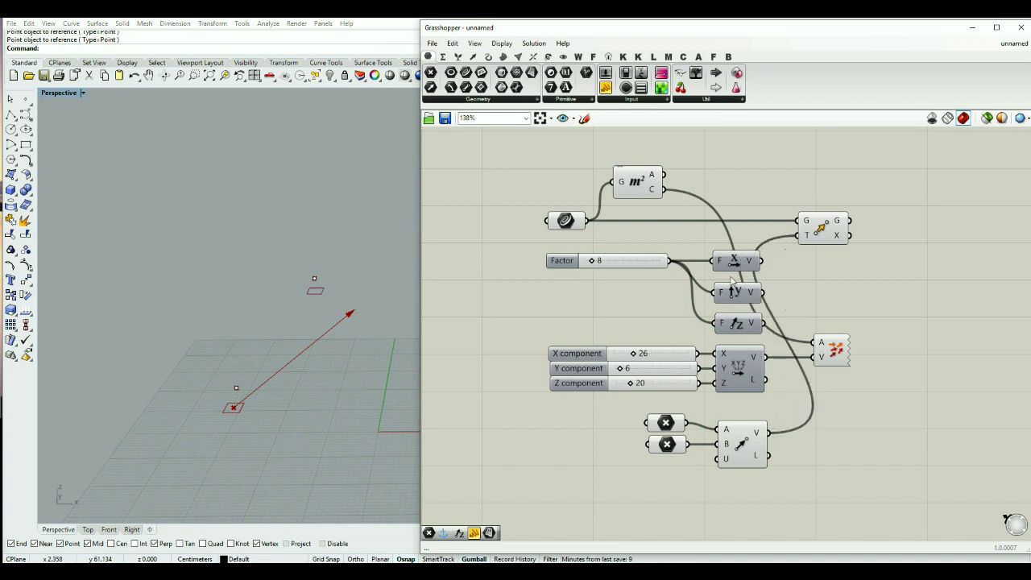
# - Feed Vector 2Pt's vector output into Vector Display and use the upper Point parameter as its anchor
pyautogui.moveTo(209, 360); pyautogui.dragTo(244, 363, button='right')
pyautogui.moveTo(771, 436); pyautogui.dragTo(816, 362)
pyautogui.moveTo(260, 418); pyautogui.dragTo(322, 360, button='right')
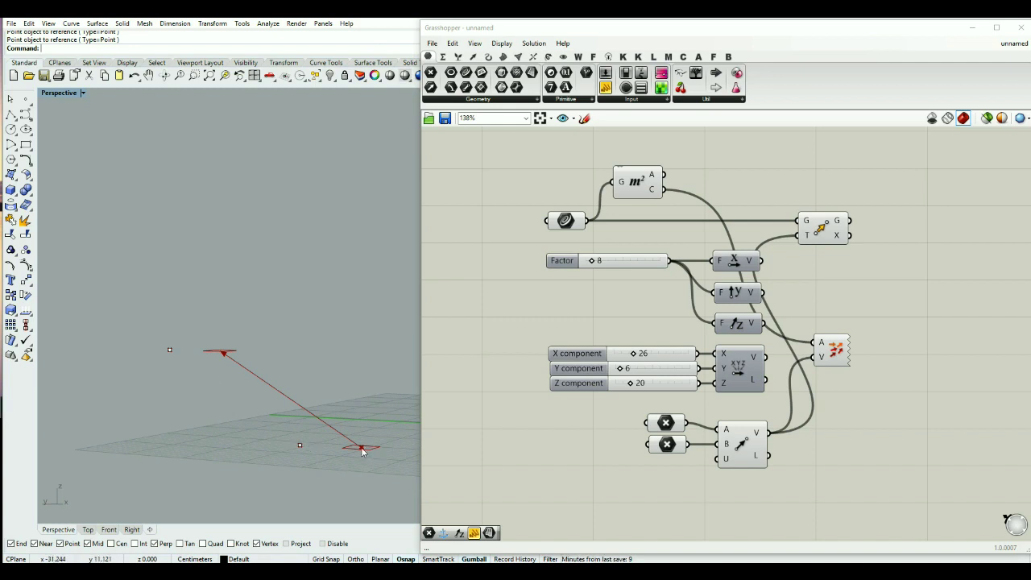
pyautogui.click(666, 424)
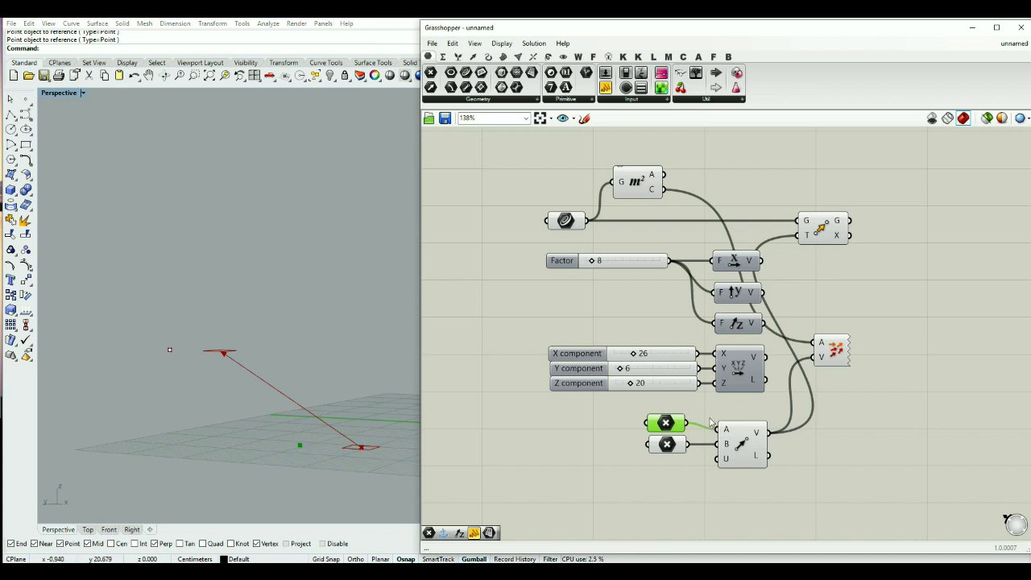
pyautogui.moveTo(686, 425); pyautogui.dragTo(811, 340)
pyautogui.moveTo(316, 376)
pyautogui.mouseDown(button='right')
pyautogui.moveTo(282, 389)
pyautogui.moveTo(305, 396)
pyautogui.moveTo(315, 382)
pyautogui.mouseUp(button='right')
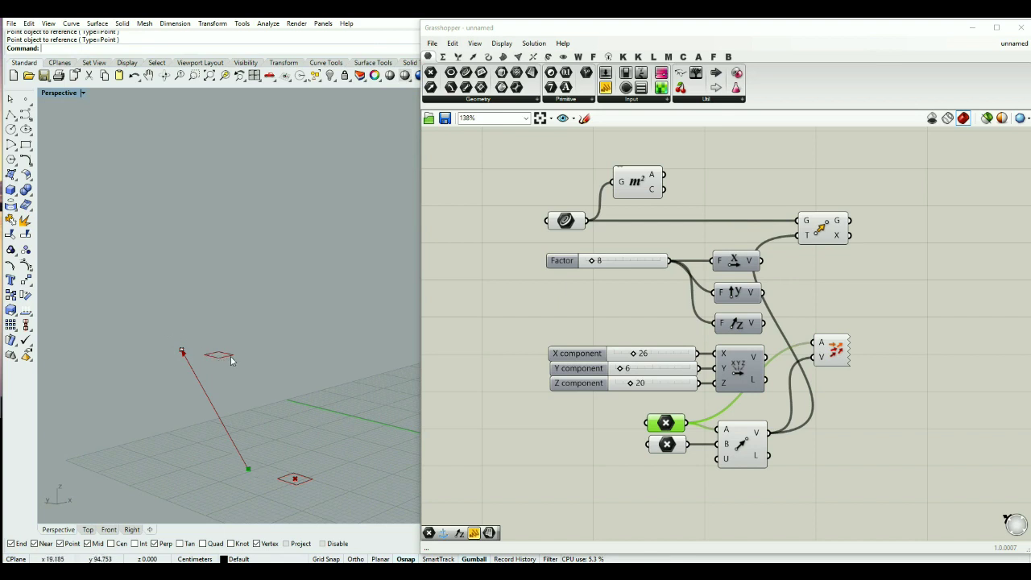
# - Group all the components of the Move definition
pyautogui.moveTo(719, 393); pyautogui.dragTo(667, 387, button='right')
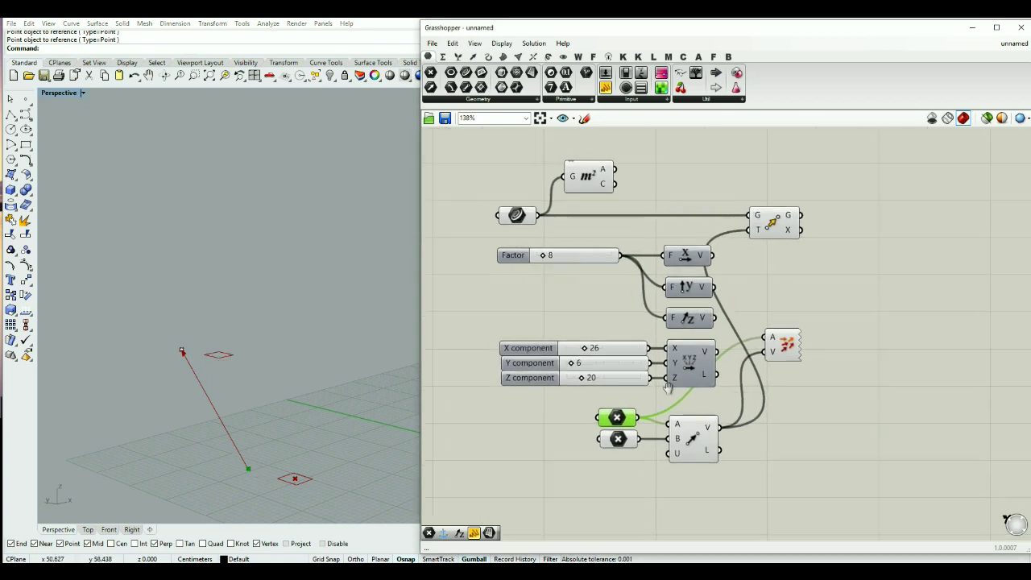
pyautogui.scroll(-3, 863, 357)
pyautogui.moveTo(847, 228); pyautogui.dragTo(620, 466)
pyautogui.middleClick(664, 443)
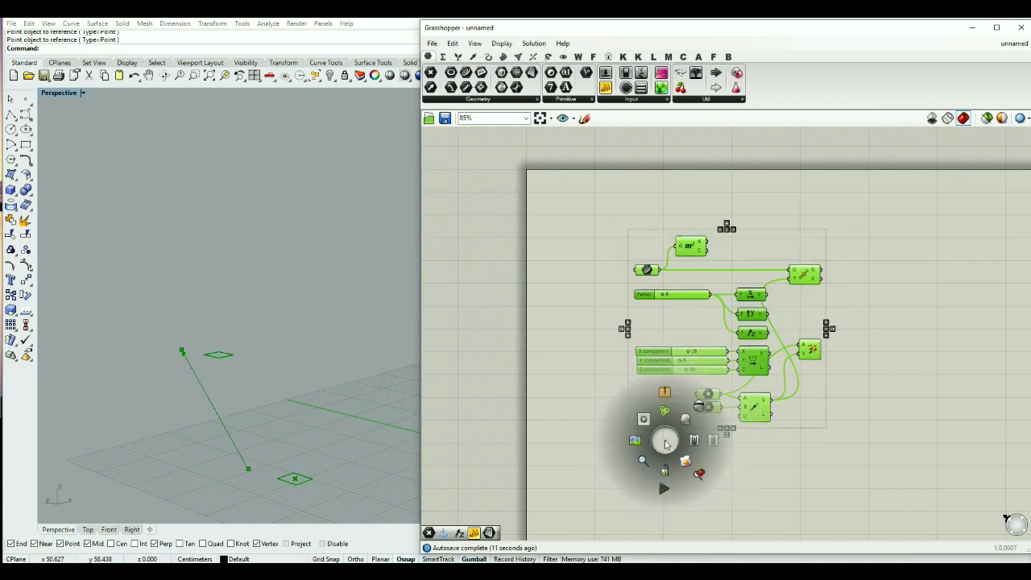
pyautogui.hotkey('ctrl', 'g')
pyautogui.click(946, 376)
pyautogui.scroll(1, 824, 404)
pyautogui.moveTo(794, 381); pyautogui.dragTo(788, 365, button='right')
# - Turn off the preview of the grouped components and hide the Rhino rectangle and points
pyautogui.moveTo(861, 149); pyautogui.dragTo(601, 432)
pyautogui.middleClick(600, 432)
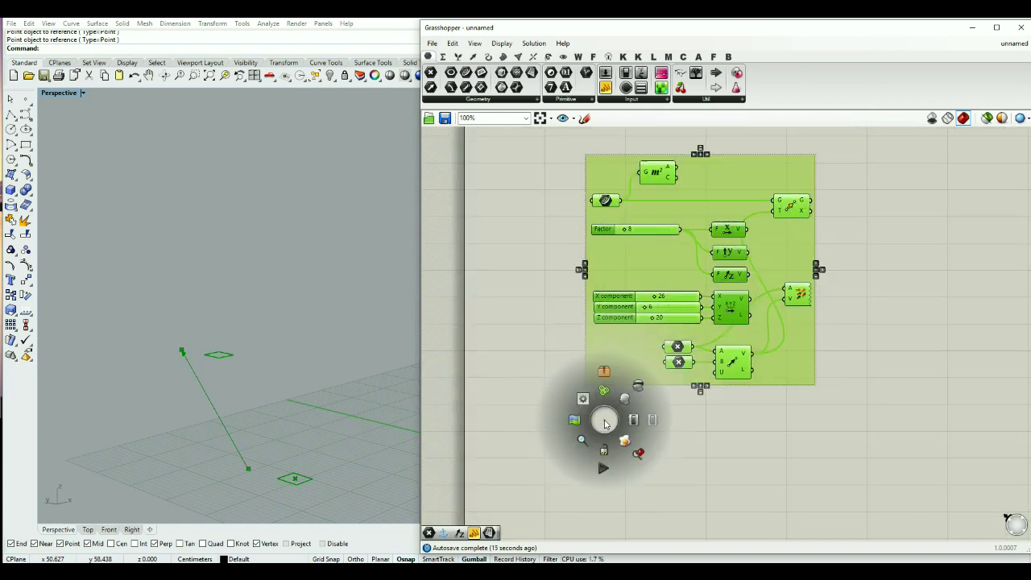
pyautogui.scroll(-1, 607, 426)
pyautogui.click(581, 448)
# - Copy the rectangle's parameter to the free canvas below the group and turn on the copy's preview
pyautogui.click(614, 231)
pyautogui.hotkey('ctrl', 'c')
pyautogui.hotkey('ctrl', 'v')
pyautogui.moveTo(641, 461); pyautogui.dragTo(632, 460)
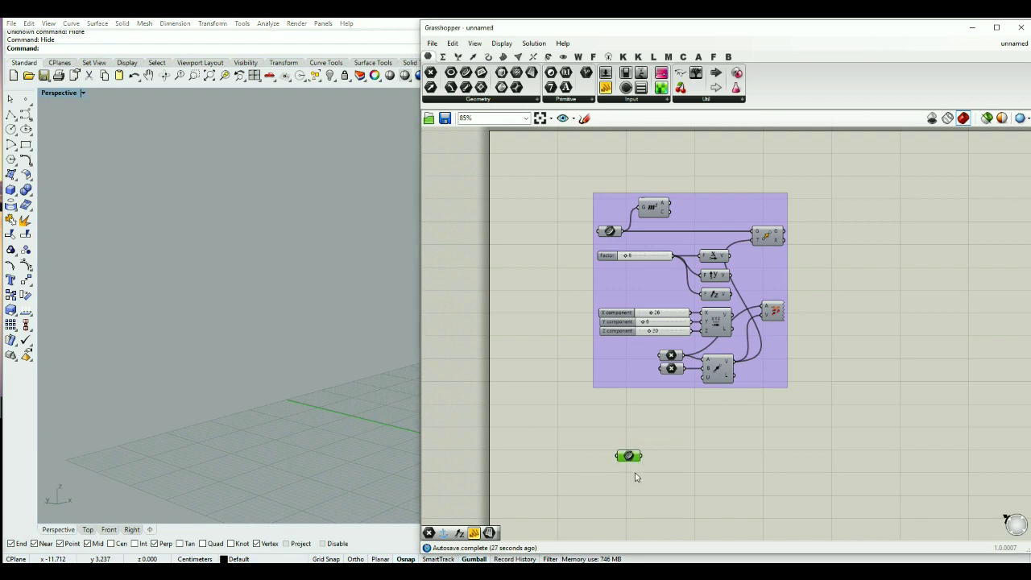
pyautogui.scroll(-2, 633, 478)
pyautogui.middleClick(633, 478)
pyautogui.click(722, 459)
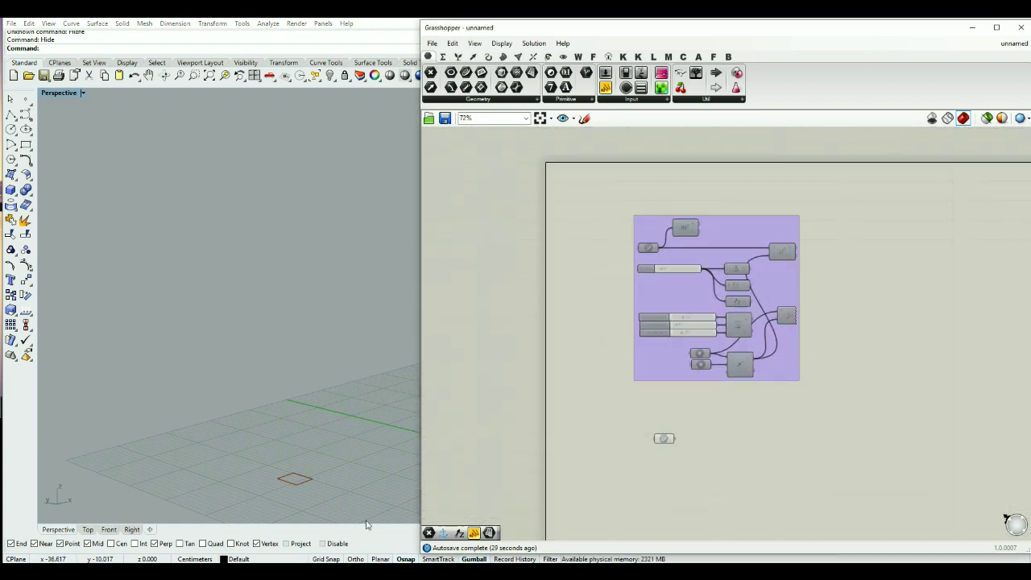
# - Switch Rhino to the Top view and add a Mirror component beside the copied rectangle parameter
pyautogui.click(88, 529)
pyautogui.moveTo(724, 454); pyautogui.dragTo(693, 425, button='right')
pyautogui.doubleClick(693, 425)
pyautogui.write('m')
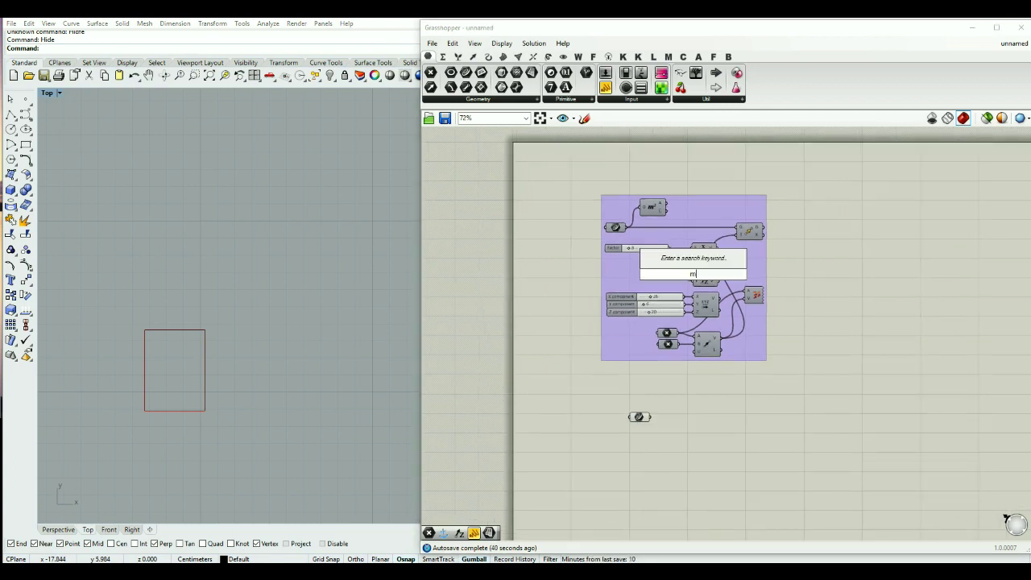
pyautogui.write('ir')
pyautogui.press('Return')
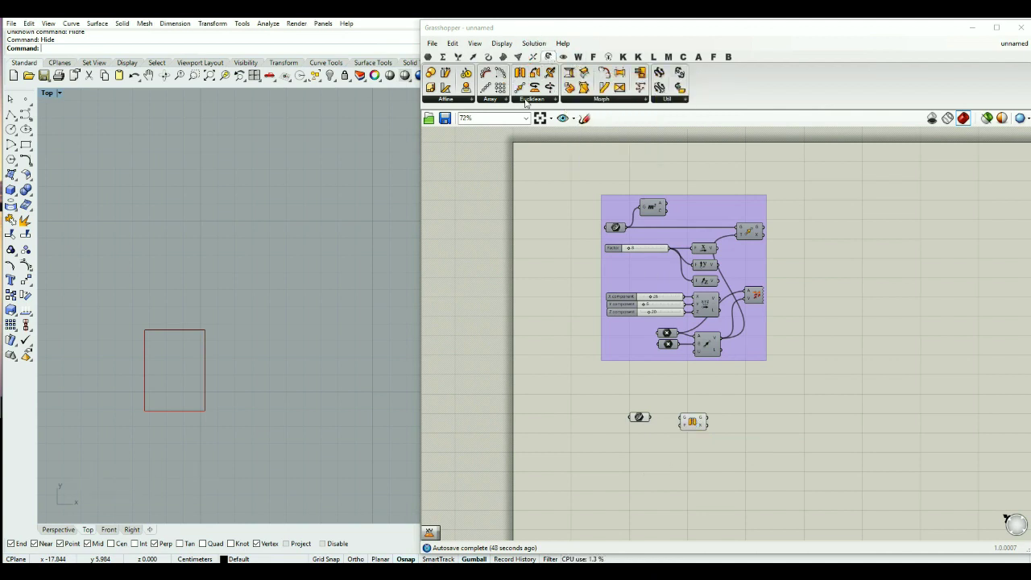
# - Connect the copied rectangle parameter to Mirror's geometry input and align the two components
pyautogui.scroll(4, 673, 443)
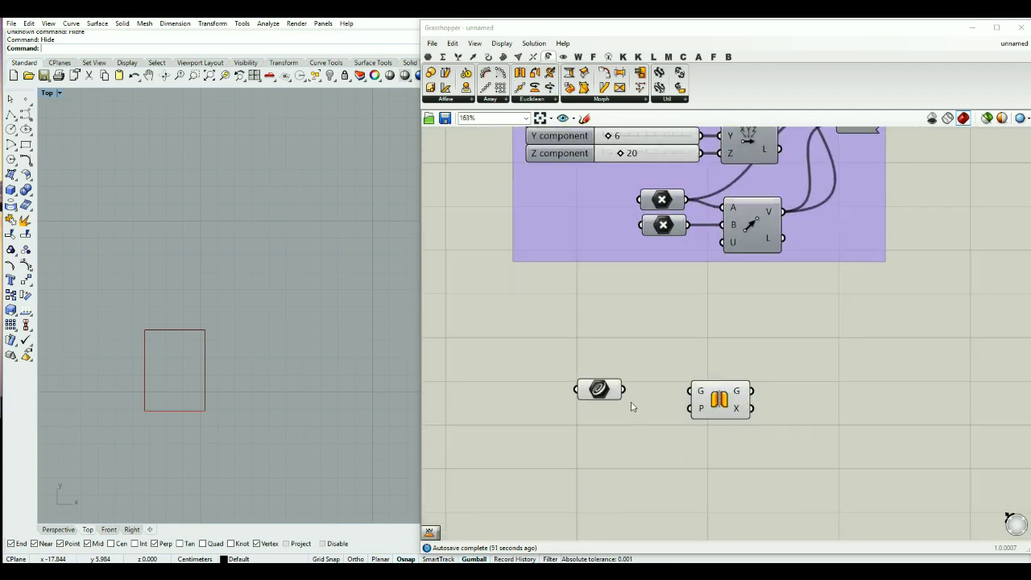
pyautogui.moveTo(624, 390); pyautogui.dragTo(717, 401)
pyautogui.click(715, 403)
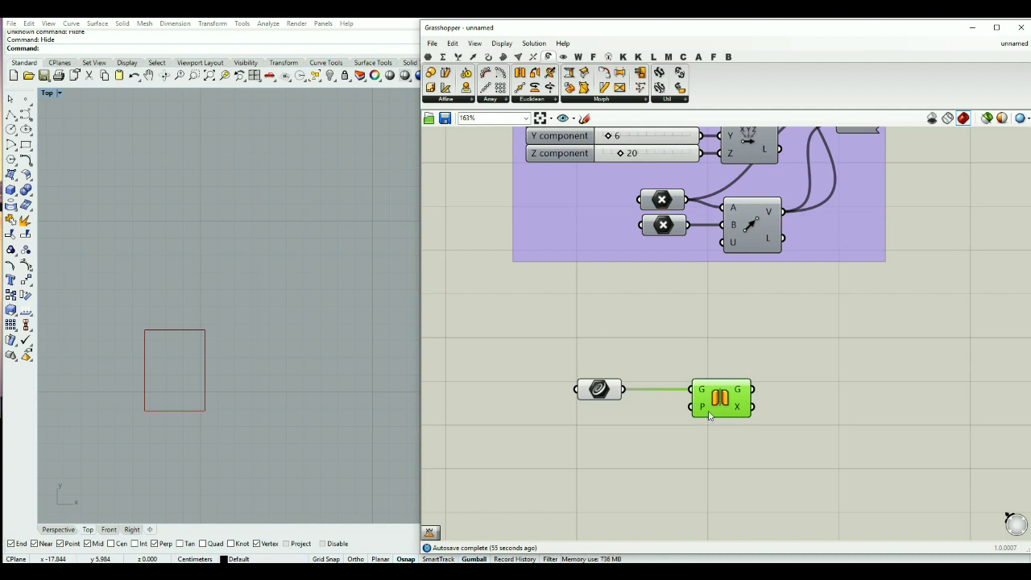
# - Examine Mirror's default plane input and the mirrored rectangle in the Perspective and Top views
pyautogui.scroll(-3, 702, 415)
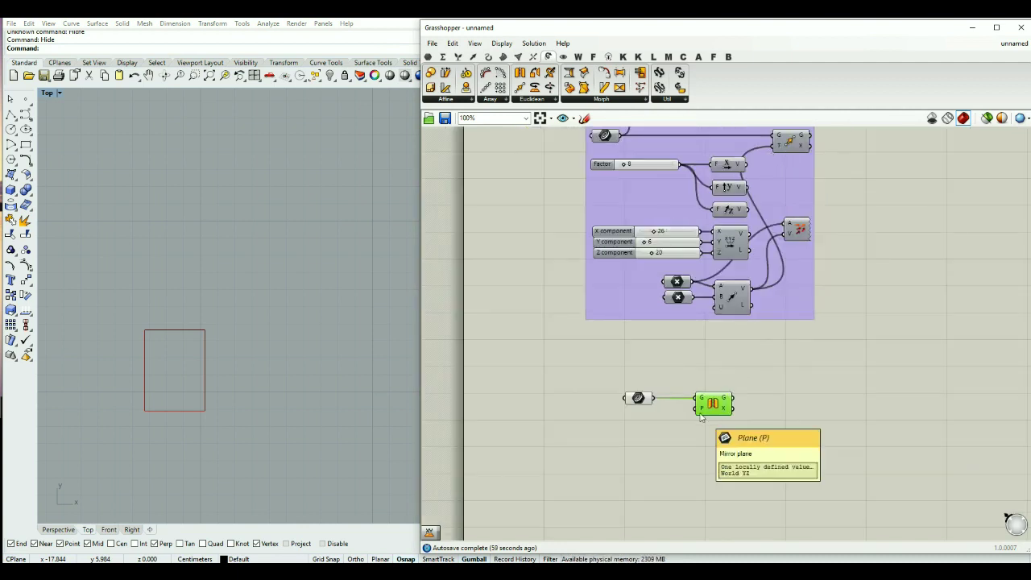
pyautogui.moveTo(710, 415); pyautogui.dragTo(726, 415)
pyautogui.scroll(4, 699, 428)
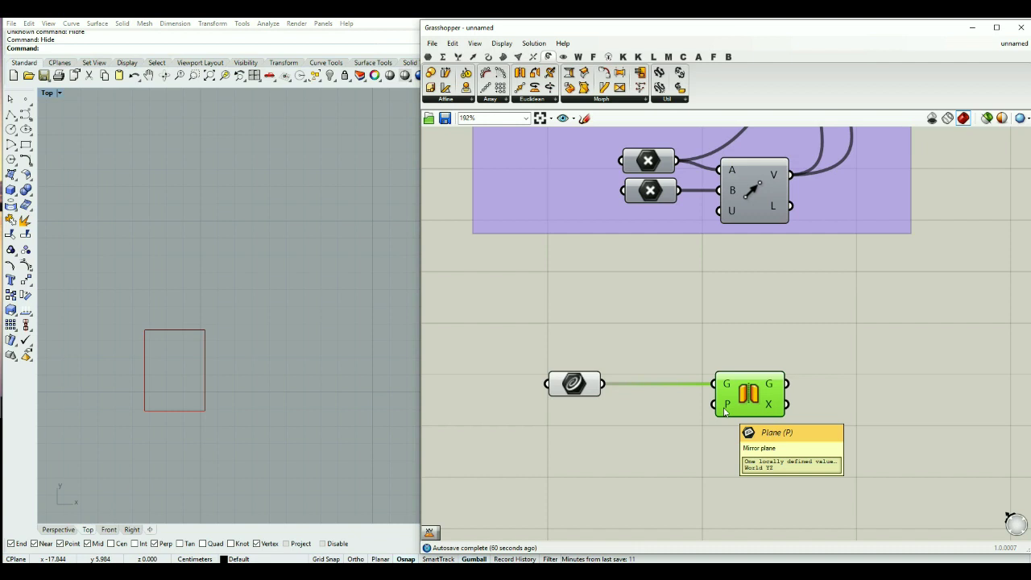
pyautogui.click(71, 530)
pyautogui.moveTo(148, 448); pyautogui.dragTo(357, 425, button='right')
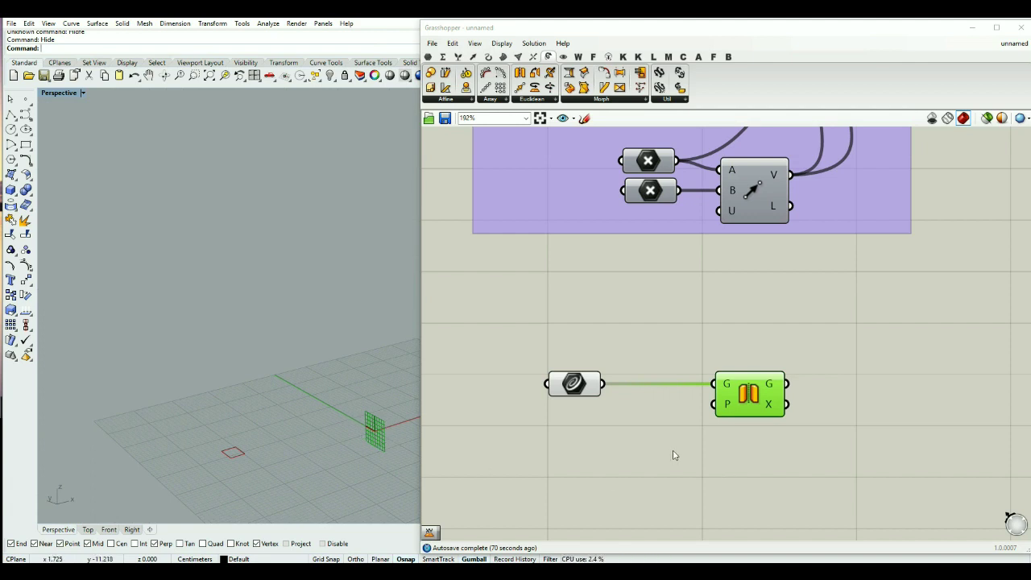
pyautogui.moveTo(349, 434); pyautogui.dragTo(255, 399, button='right')
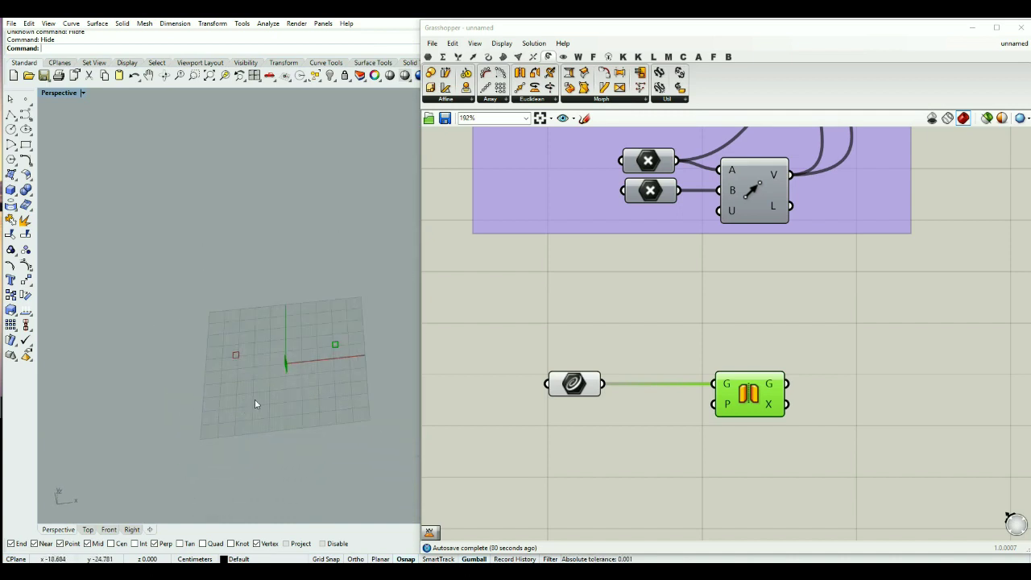
pyautogui.click(87, 529)
pyautogui.scroll(-5, 234, 337)
pyautogui.scroll(-4, 191, 353)
pyautogui.scroll(2, 278, 350)
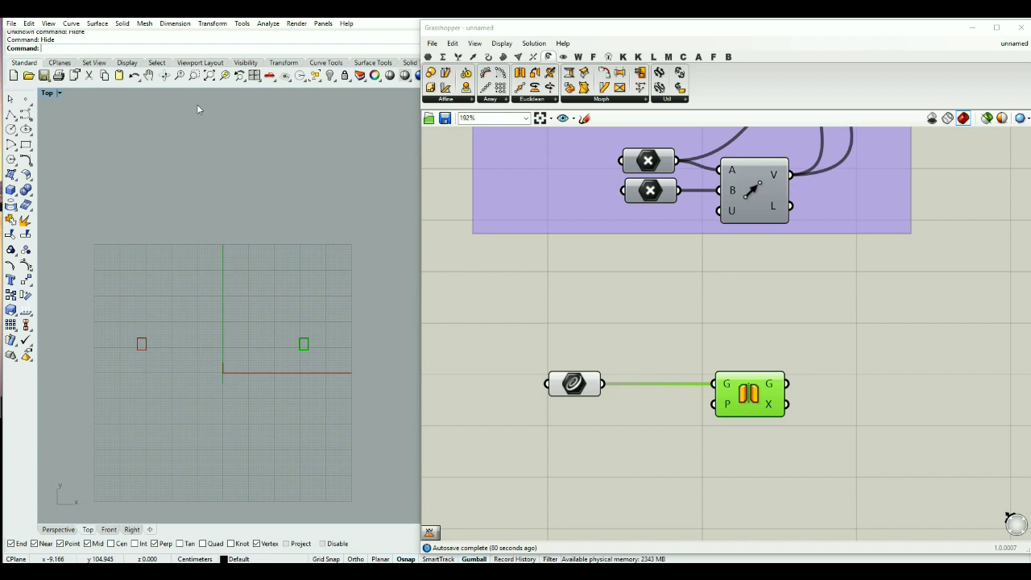
# - Show the hidden Rhino objects and delete the two points
pyautogui.click(330, 75)
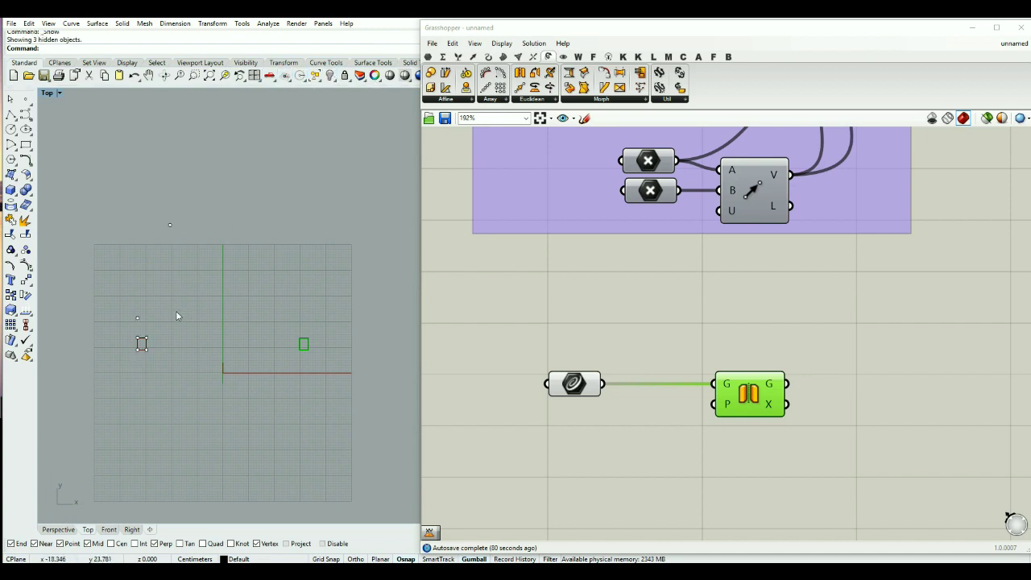
pyautogui.click(161, 333)
# - Move the Rhino rectangle closer to the Y axis and inspect its mirrored copy in the Perspective view
pyautogui.moveTo(119, 361); pyautogui.dragTo(242, 353)
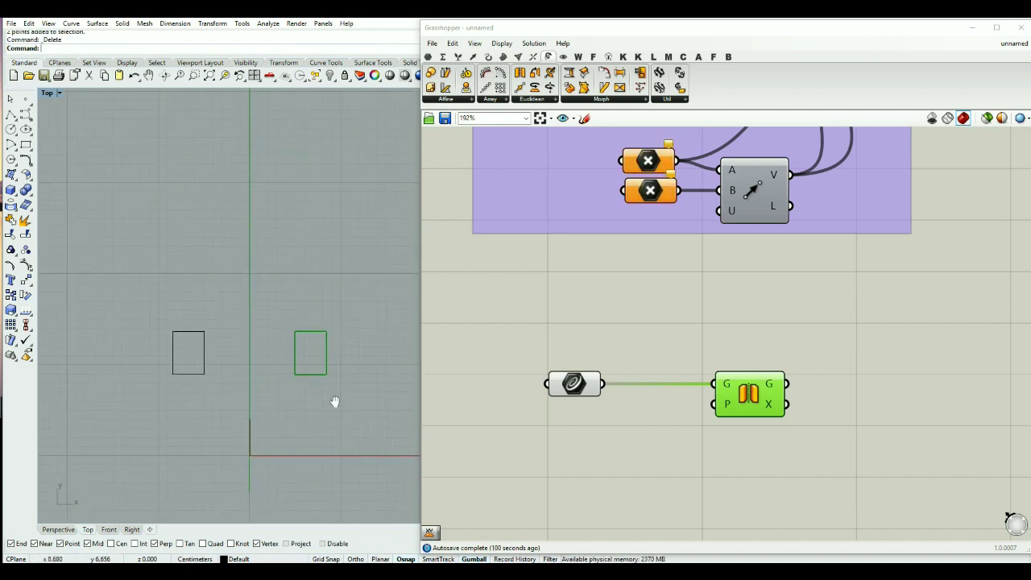
pyautogui.click(58, 530)
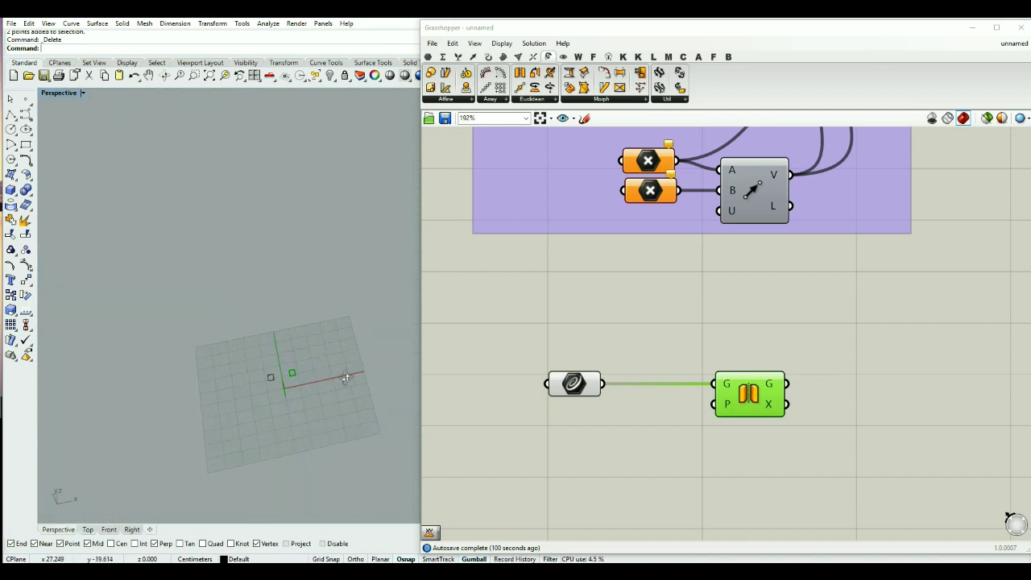
pyautogui.scroll(5, 270, 418)
pyautogui.moveTo(350, 398); pyautogui.dragTo(322, 452, button='right')
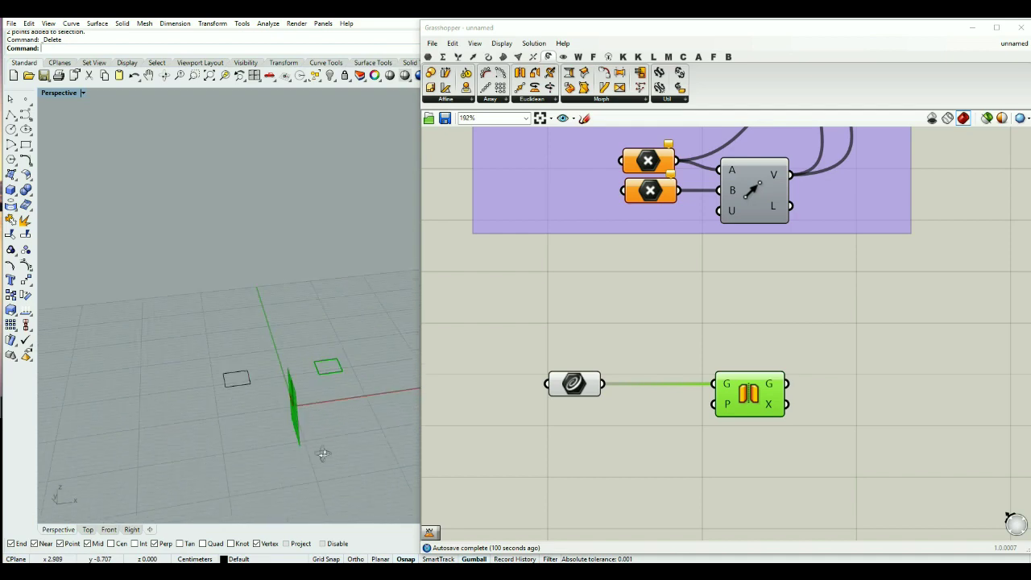
# - Add an XY Plane component, connect it to Mirror's plane input, and compare the source and mirrored rectangles
pyautogui.doubleClick(612, 448)
pyautogui.write('xy')
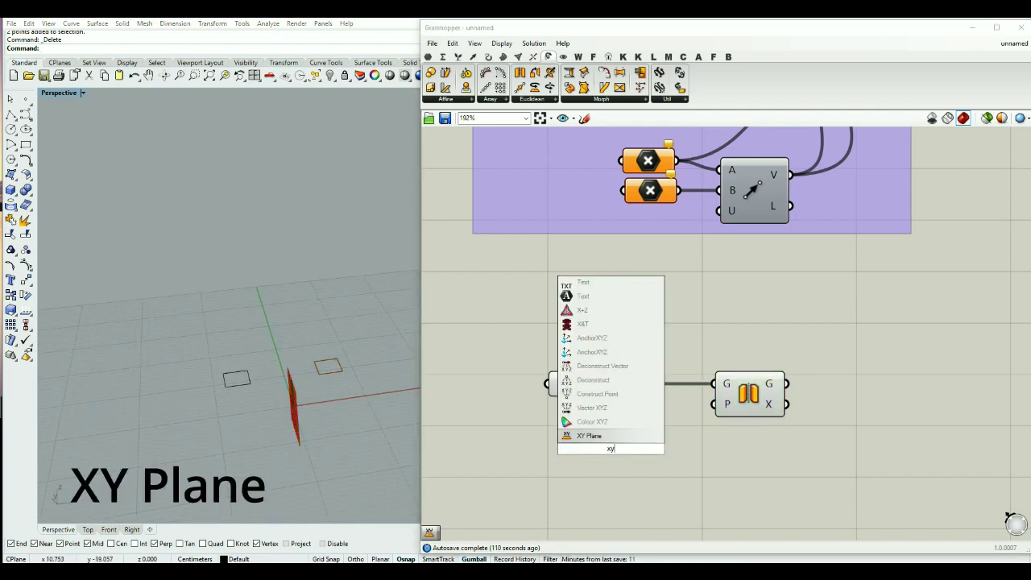
pyautogui.press('Return')
pyautogui.moveTo(726, 415); pyautogui.dragTo(638, 443)
pyautogui.moveTo(266, 384)
pyautogui.mouseDown(button='right')
pyautogui.moveTo(320, 416)
pyautogui.moveTo(313, 349)
pyautogui.moveTo(325, 320)
pyautogui.moveTo(317, 375)
pyautogui.moveTo(339, 396)
pyautogui.moveTo(253, 399)
pyautogui.mouseUp(button='right')
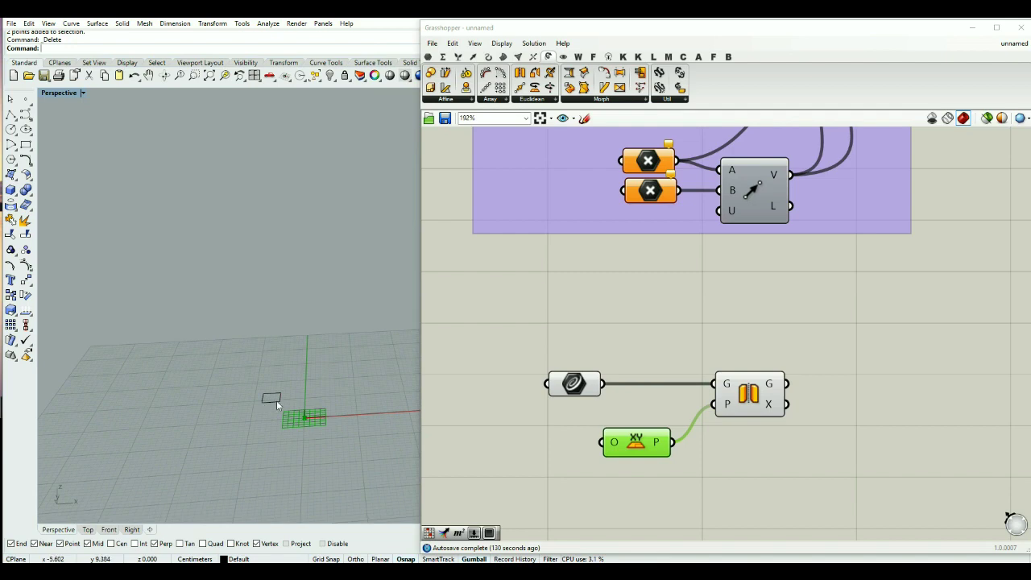
pyautogui.click(553, 382)
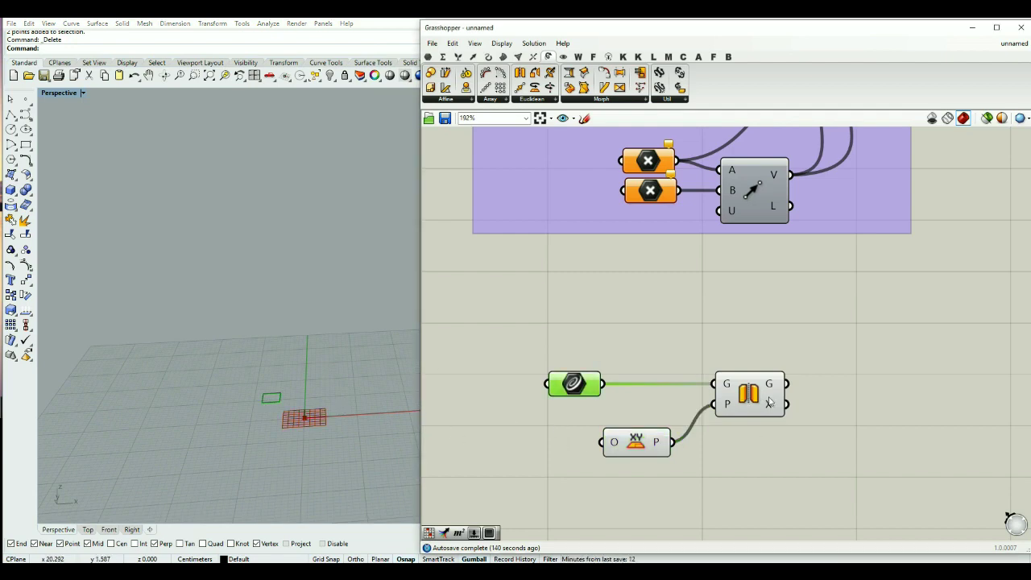
pyautogui.click(747, 395)
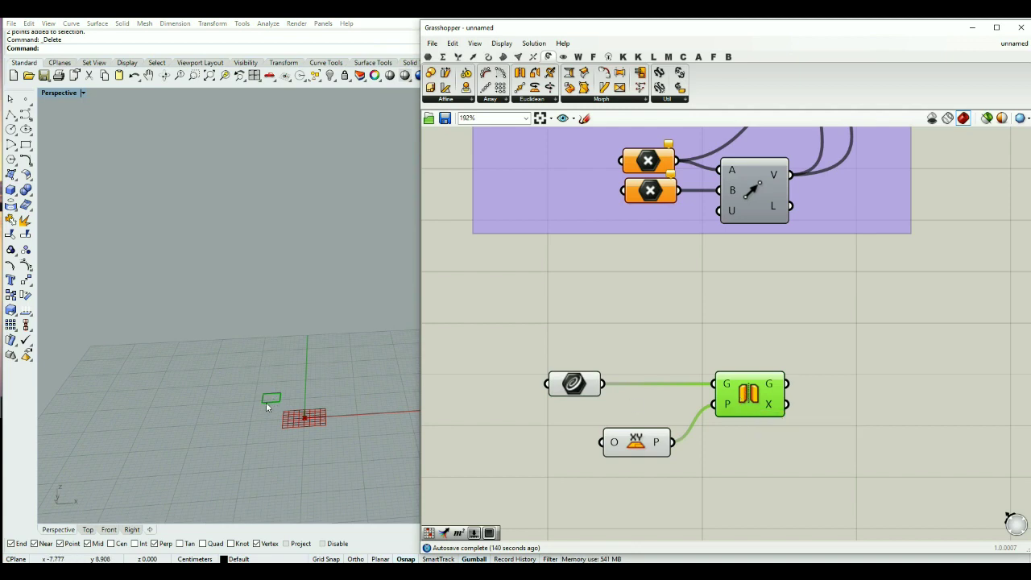
pyautogui.moveTo(278, 399); pyautogui.dragTo(279, 401, button='right')
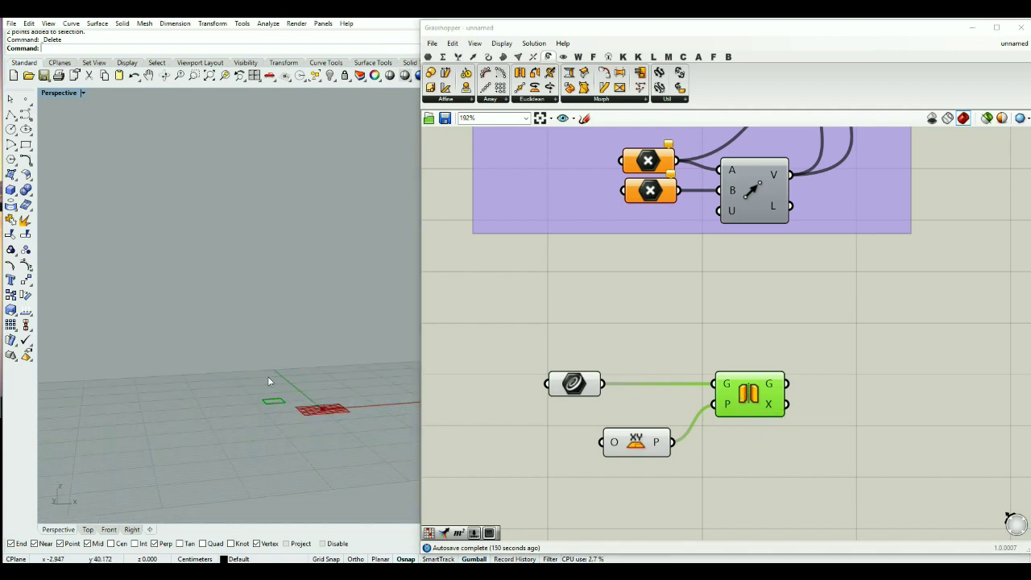
# - Add a Move component and connect the curve parameter to its geometry input
pyautogui.doubleClick(642, 338)
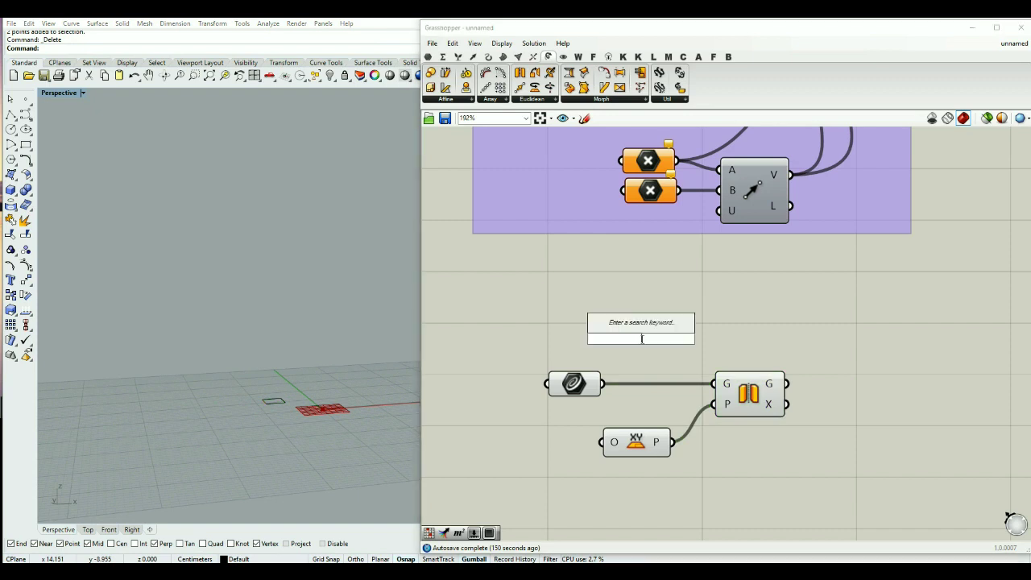
pyautogui.write('move')
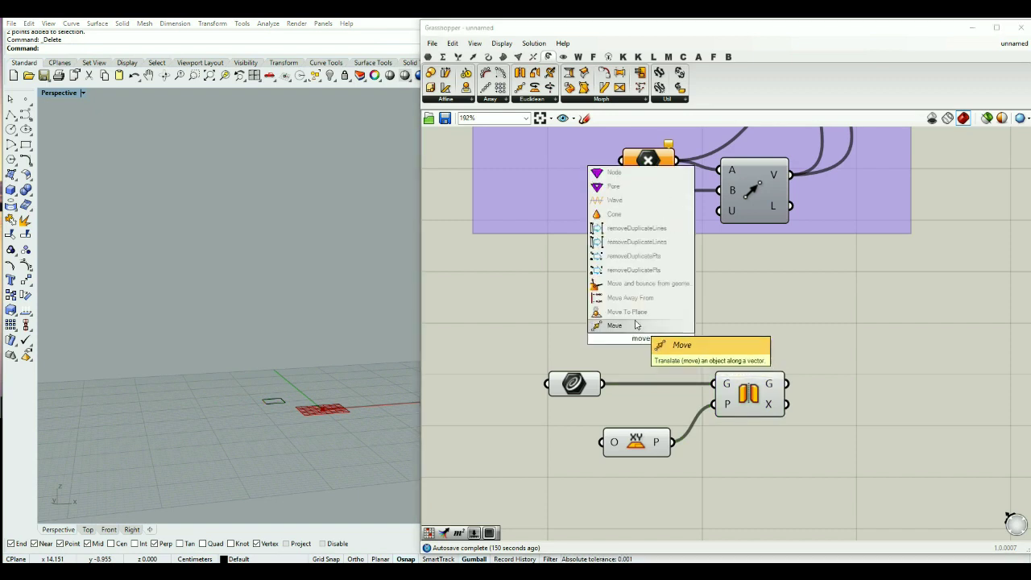
pyautogui.press('Return')
pyautogui.moveTo(602, 383); pyautogui.dragTo(669, 342)
pyautogui.moveTo(286, 379)
pyautogui.mouseDown(button='right')
pyautogui.moveTo(320, 357)
pyautogui.moveTo(299, 372)
pyautogui.mouseUp(button='right')
# - Add a Unit Z vector component and connect it to Move's translation input
pyautogui.click(600, 363)
pyautogui.doubleClick(600, 363)
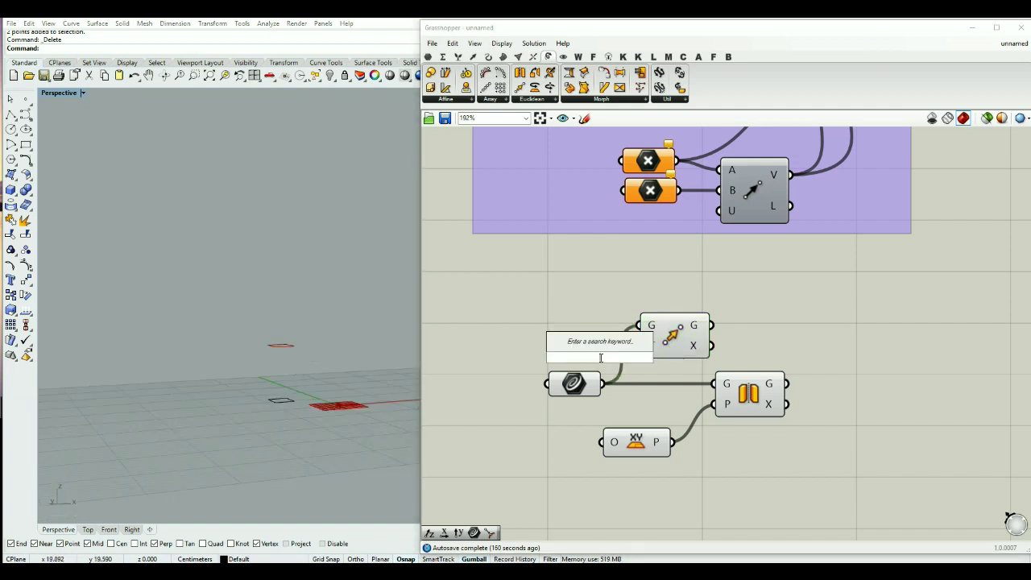
pyautogui.write('unit z')
pyautogui.press('Return')
pyautogui.moveTo(637, 364); pyautogui.dragTo(603, 356)
# - Add a number slider with the value 2 and connect it to Unit Z's factor input
pyautogui.doubleClick(482, 330)
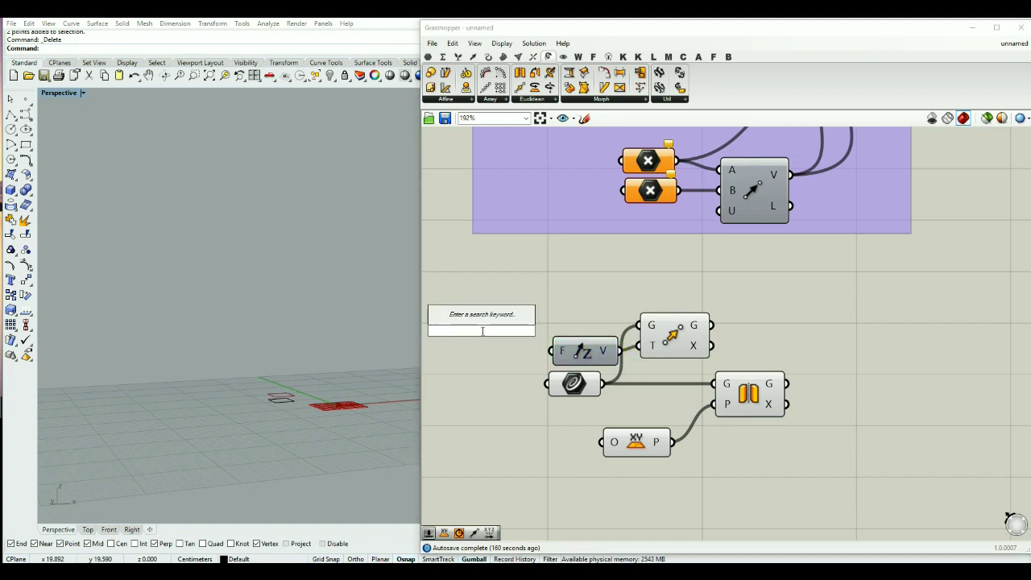
pyautogui.write('2')
pyautogui.press('Return')
pyautogui.moveTo(535, 356); pyautogui.dragTo(552, 351)
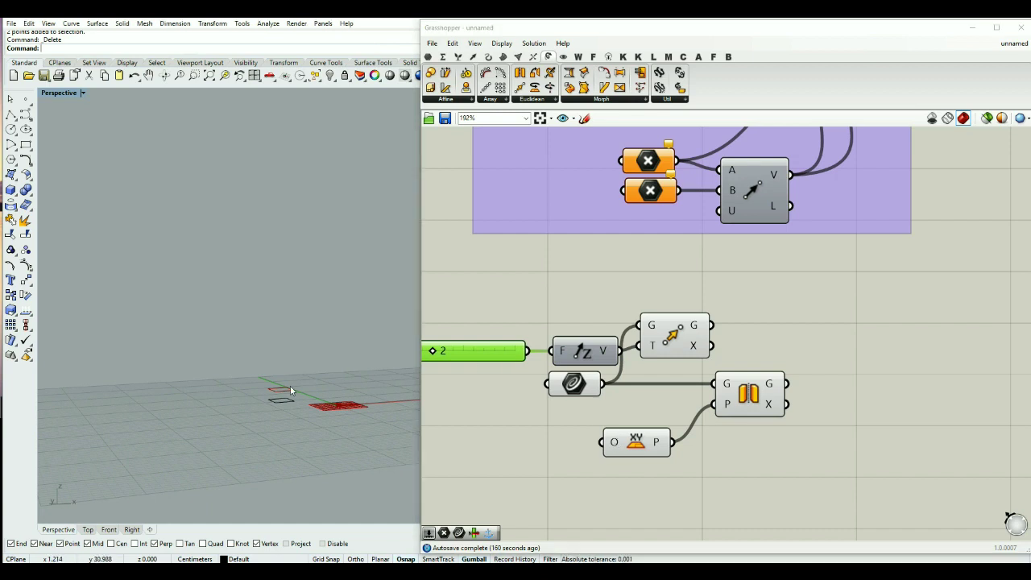
# - Hide the source rectangle in Rhino and turn off the preview of the Grasshopper curve parameter
pyautogui.moveTo(290, 390); pyautogui.dragTo(250, 403, button='right')
pyautogui.click(241, 412)
pyautogui.press('Return')
pyautogui.click(574, 384)
pyautogui.middleClick(574, 384)
pyautogui.click(596, 375)
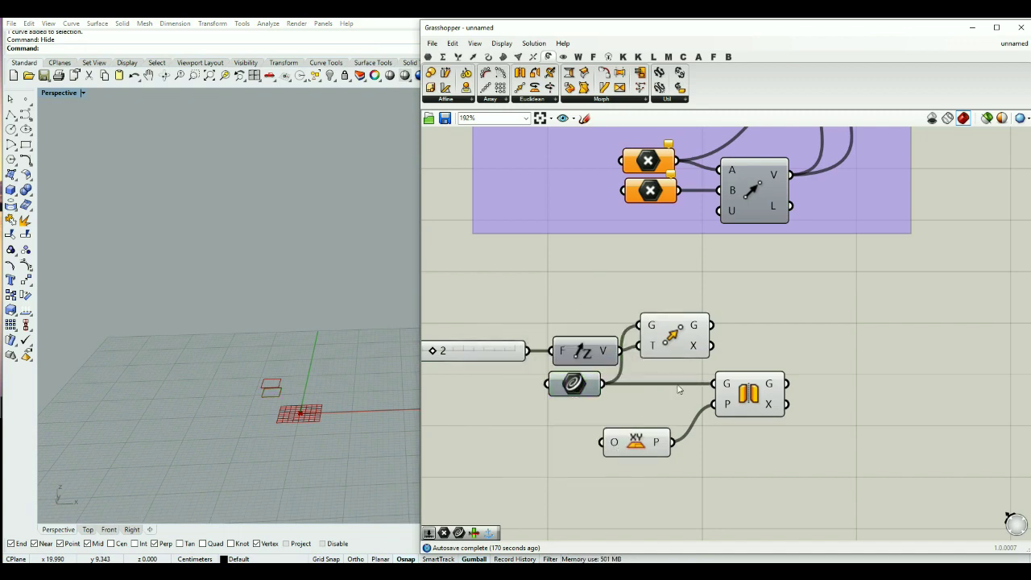
# - Shift the Mirror component away from Move and connect Move's geometry output to Mirror's geometry input
pyautogui.middleClick(746, 393)
pyautogui.click(769, 365)
pyautogui.moveTo(790, 395); pyautogui.dragTo(806, 395)
pyautogui.moveTo(708, 325); pyautogui.dragTo(772, 384)
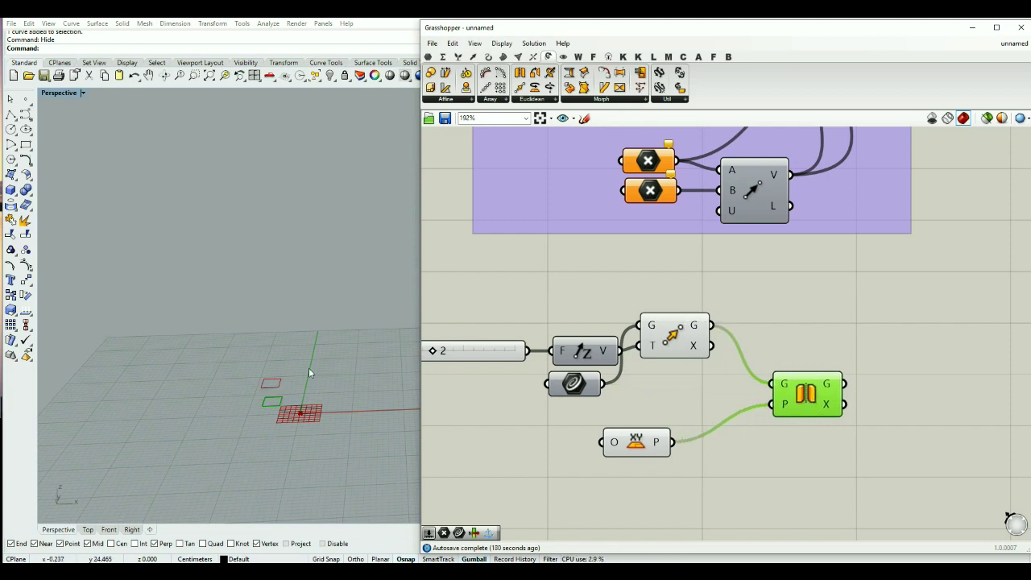
# - Examine the moved rectangle and its copy mirrored across the XY plane in the Perspective and Front views
pyautogui.moveTo(292, 453); pyautogui.dragTo(270, 428, button='right')
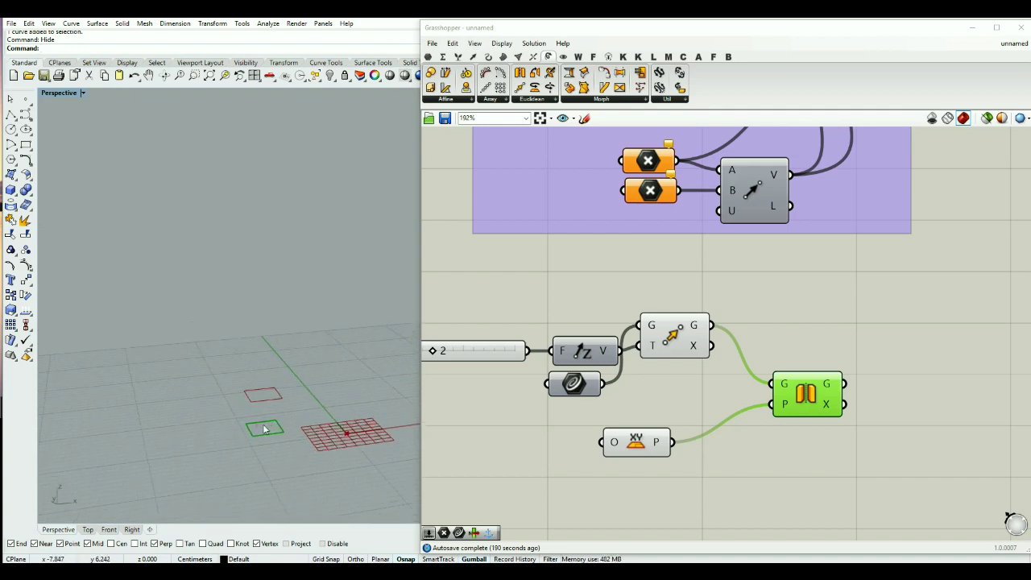
pyautogui.click(109, 530)
pyautogui.scroll(-2, 364, 350)
pyautogui.scroll(4, 369, 325)
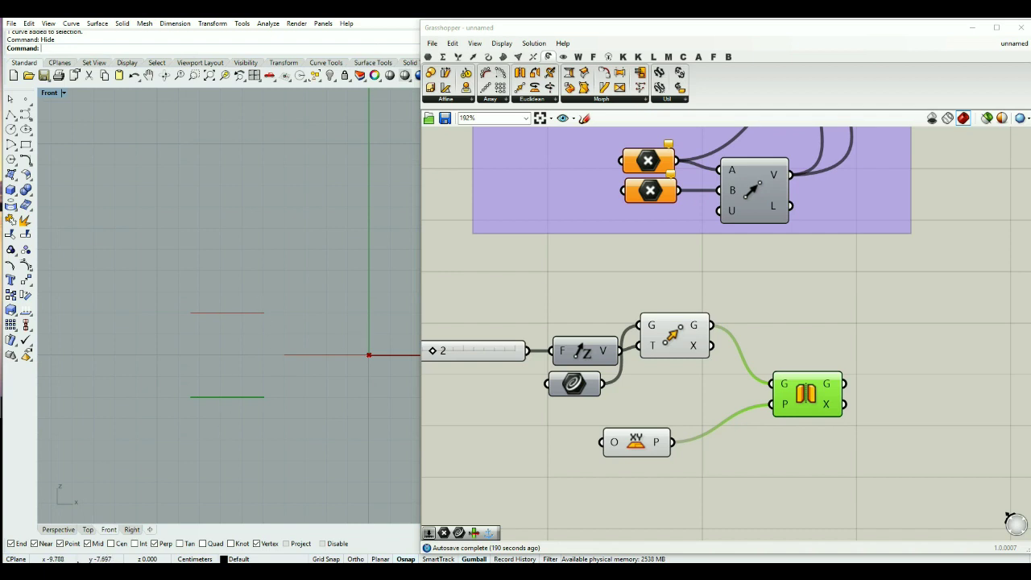
pyautogui.click(87, 530)
pyautogui.click(68, 533)
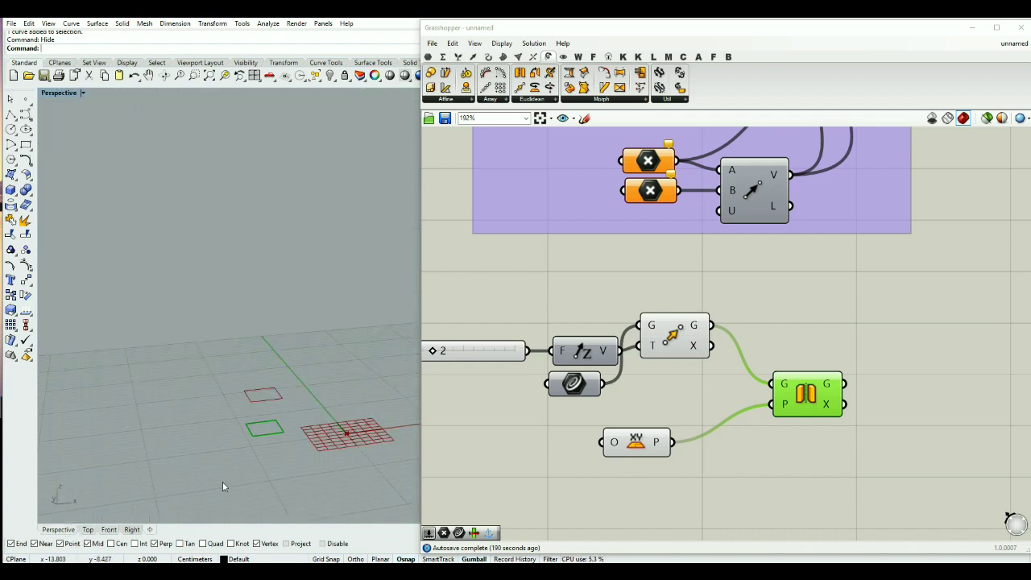
pyautogui.moveTo(223, 482); pyautogui.dragTo(274, 471, button='right')
# - Replace Mirror's XY Plane input with a new XZ Plane component and delete the XY Plane component
pyautogui.moveTo(668, 445); pyautogui.dragTo(692, 441)
pyautogui.doubleClick(658, 479)
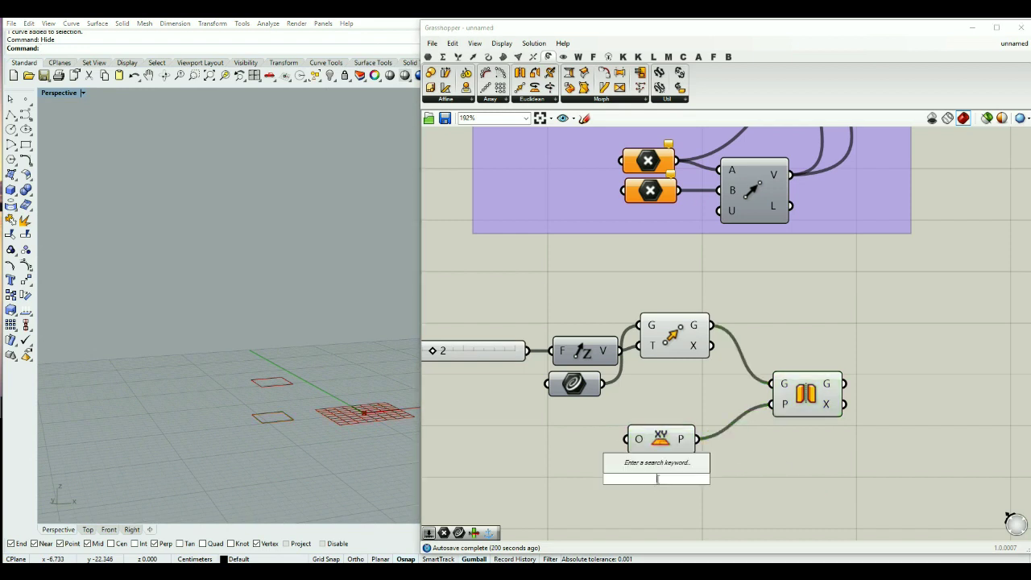
pyautogui.write('xz')
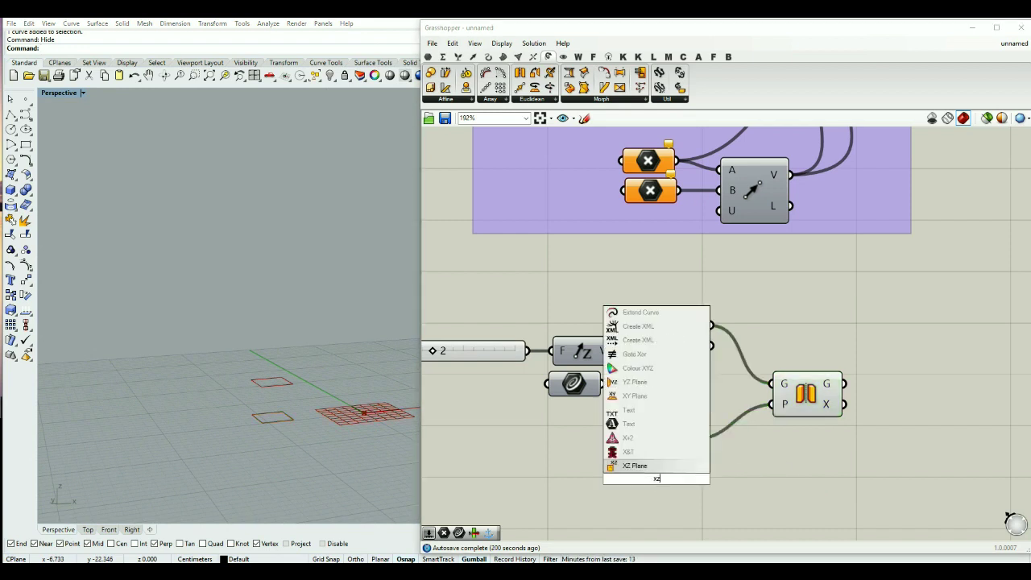
pyautogui.press('Return')
pyautogui.moveTo(778, 405); pyautogui.dragTo(692, 479)
pyautogui.scroll(2, 323, 439)
pyautogui.scroll(-2, 226, 363)
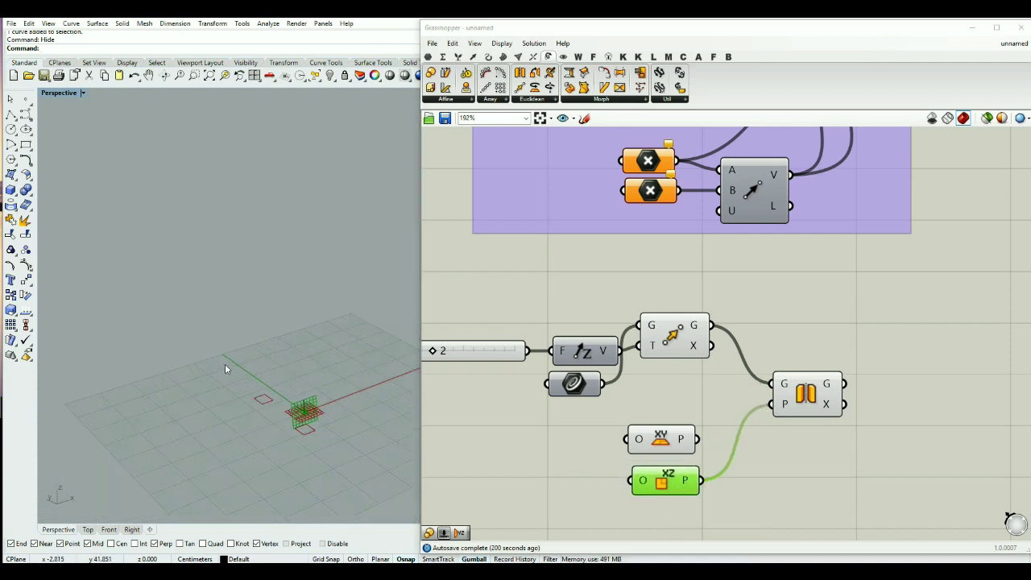
pyautogui.click(667, 444)
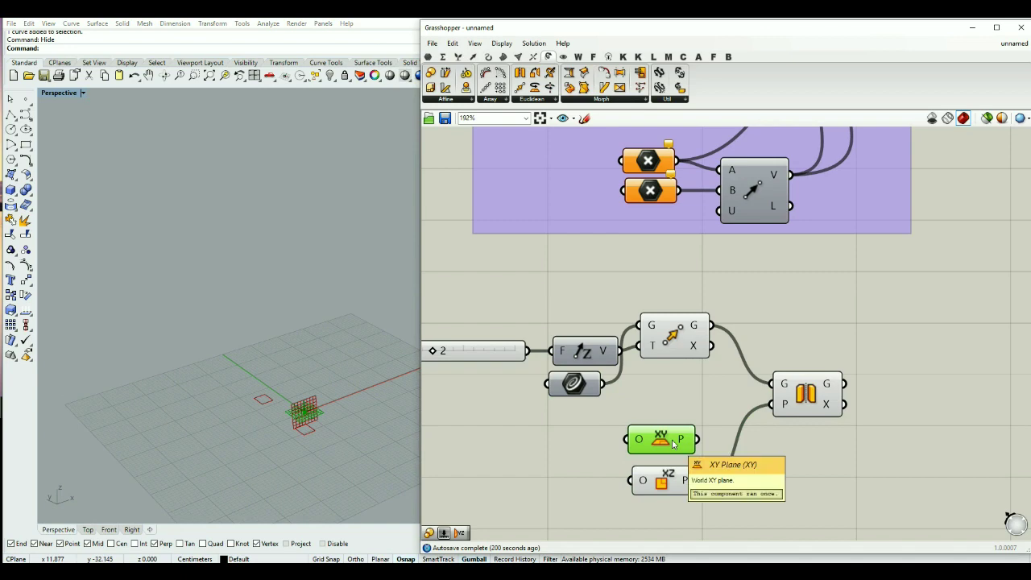
pyautogui.press('Delete')
# - Examine the rectangle mirrored across the XZ plane in the Top and Perspective views
pyautogui.scroll(2, 305, 443)
pyautogui.scroll(1, 306, 443)
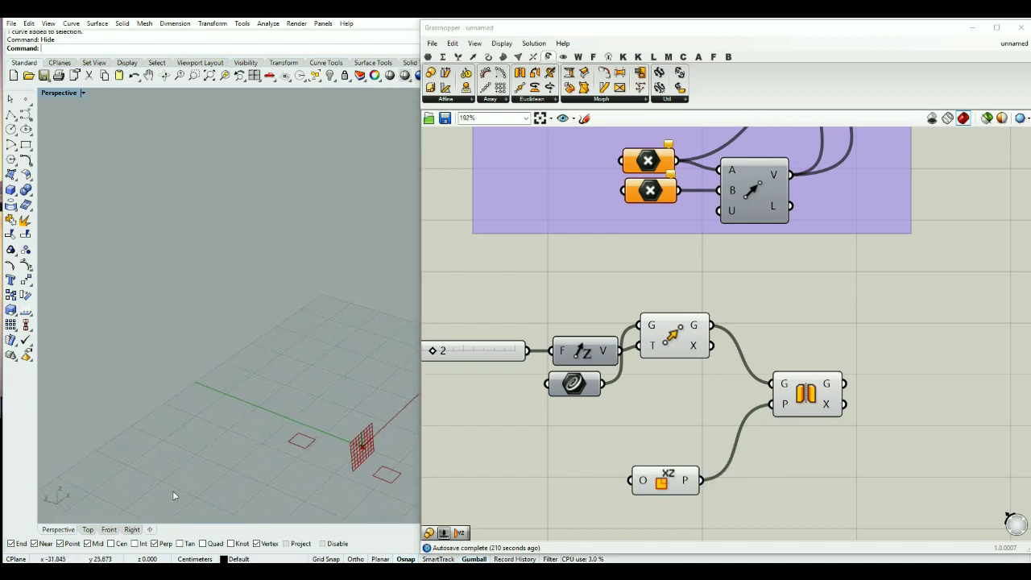
pyautogui.click(89, 529)
pyautogui.scroll(3, 229, 418)
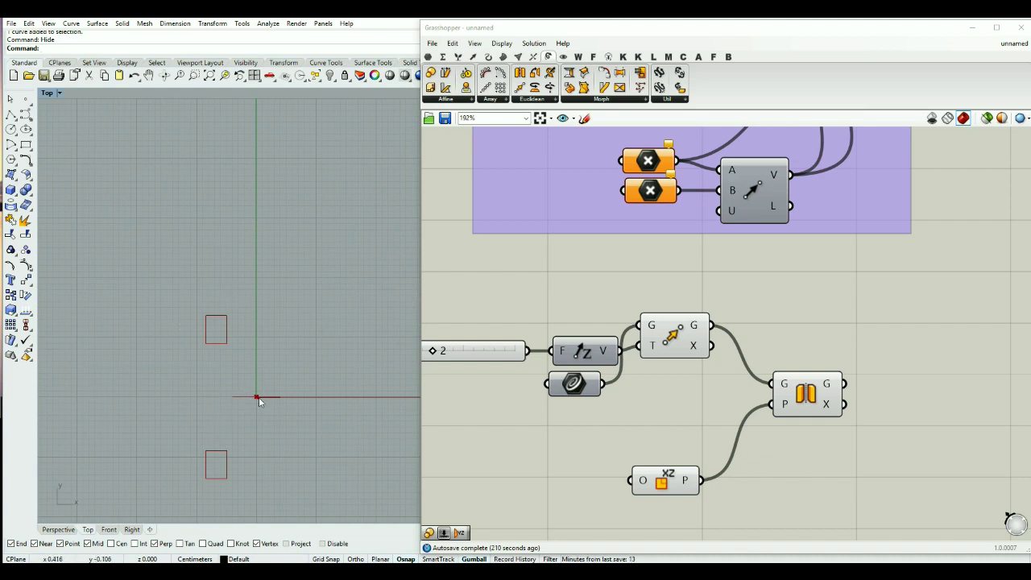
pyautogui.click(59, 529)
pyautogui.moveTo(287, 476); pyautogui.dragTo(261, 473, button='right')
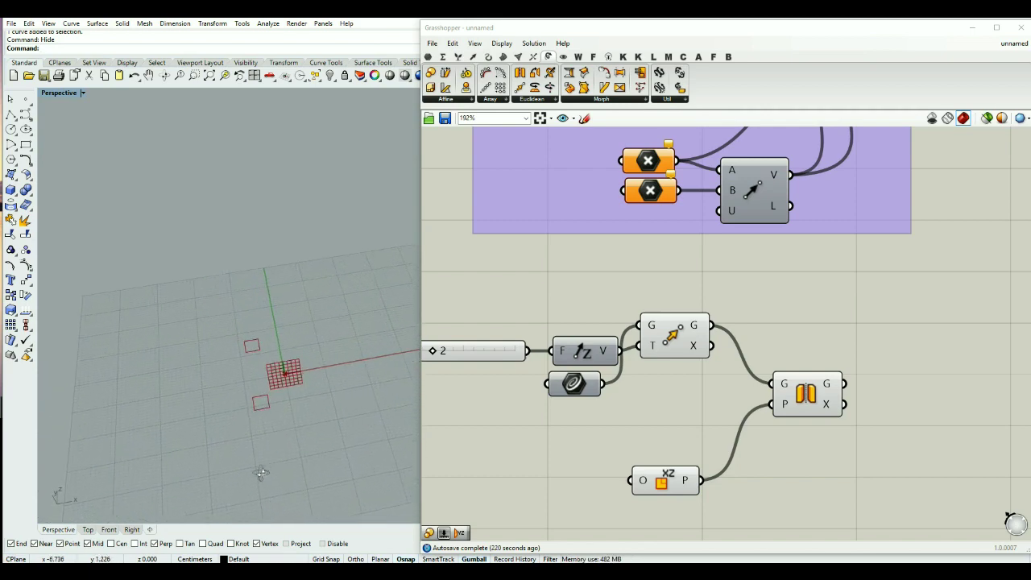
pyautogui.scroll(4, 254, 351)
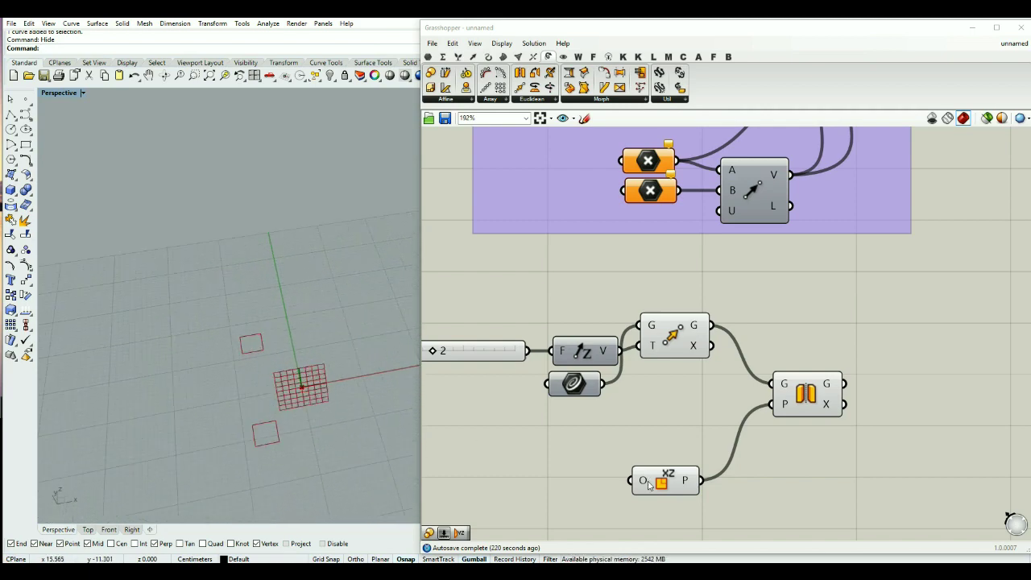
# - Draw a Rhino point object just below the moved rectangle, between it and its mirrored copy
pyautogui.moveTo(644, 487)
pyautogui.click(26, 98)
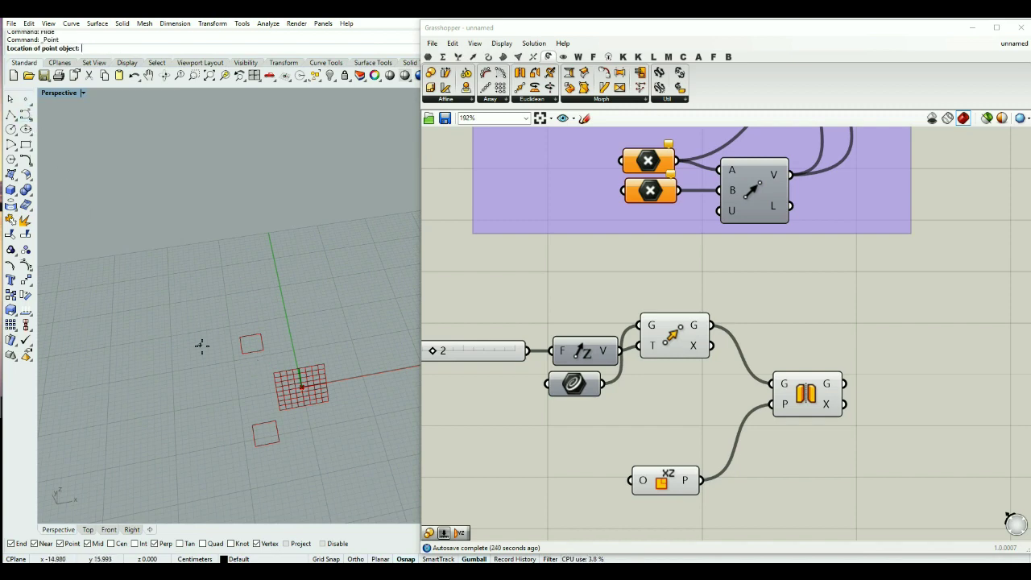
pyautogui.click(253, 366)
pyautogui.click(253, 366)
# - Add a Point parameter, reference the new Rhino point in it, and connect it to XZ Plane's origin input
pyautogui.click(428, 57)
pyautogui.click(450, 72)
pyautogui.click(559, 477)
pyautogui.rightClick(567, 481)
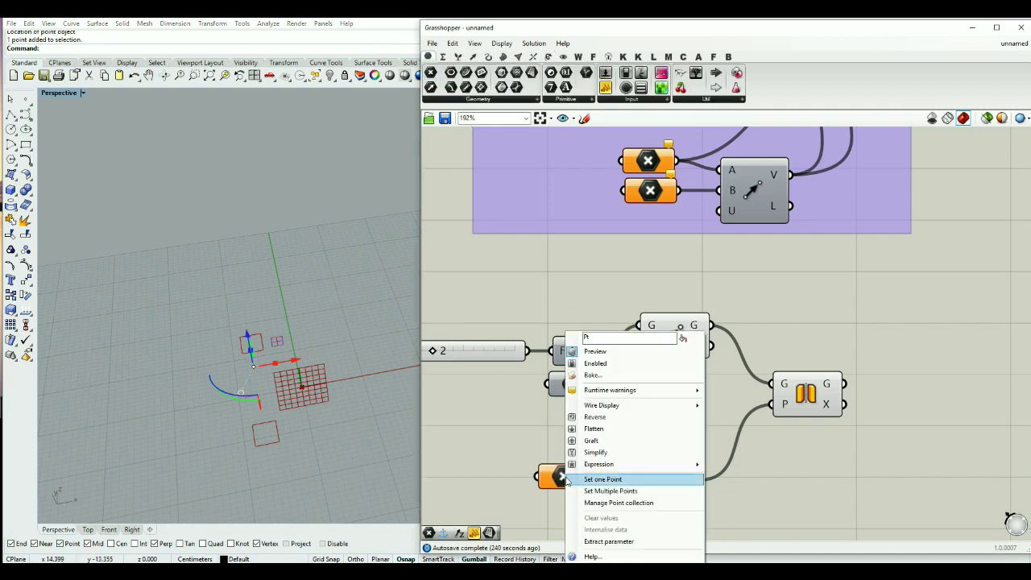
pyautogui.click(600, 479)
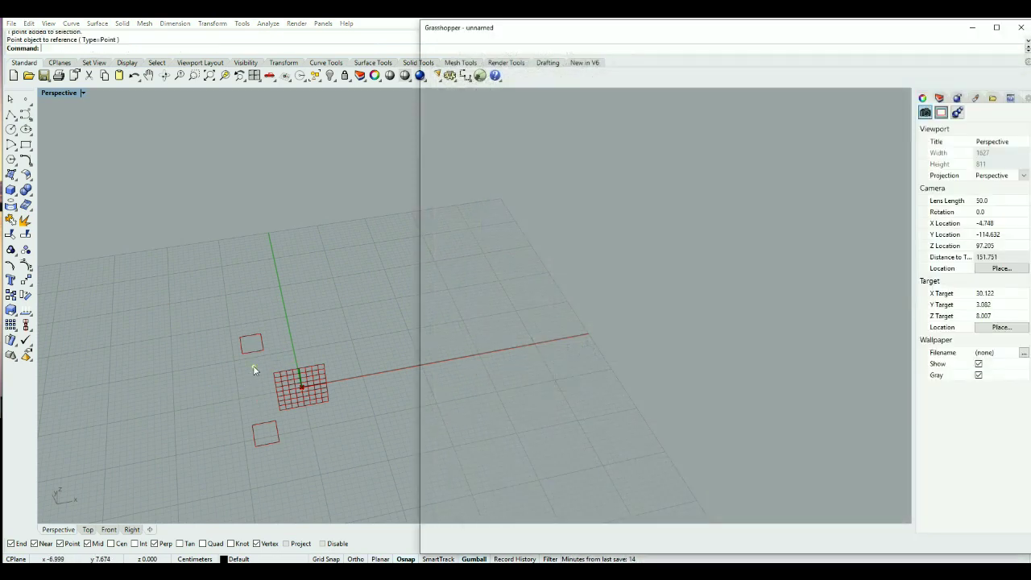
pyautogui.click(253, 369)
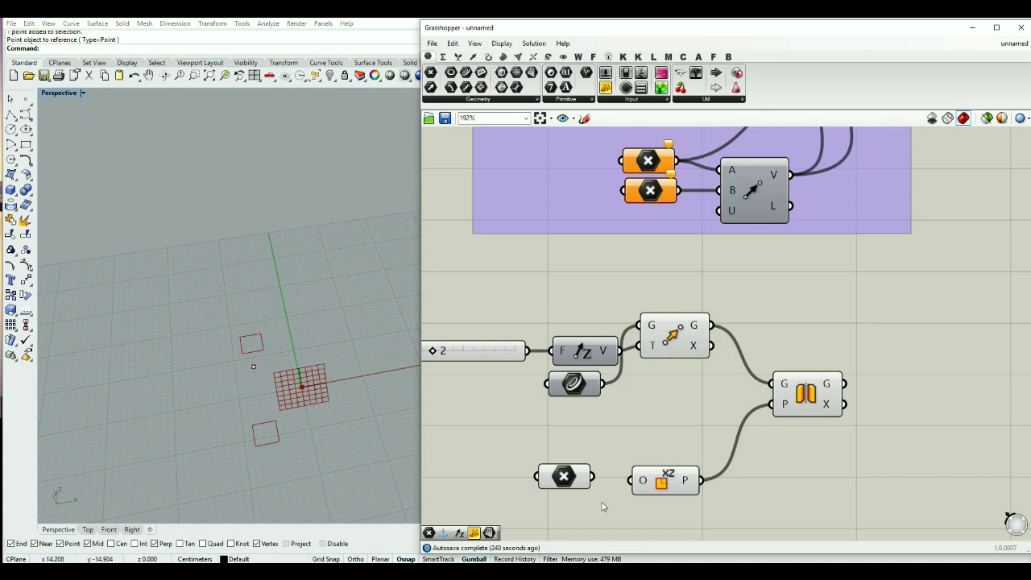
pyautogui.click(567, 484)
# - Examine how the relocated XZ mirror plane sits relative to the rectangle and its mirrored copy in the Perspective view
pyautogui.moveTo(285, 457); pyautogui.dragTo(360, 435, button='right')
pyautogui.scroll(5, 360, 431)
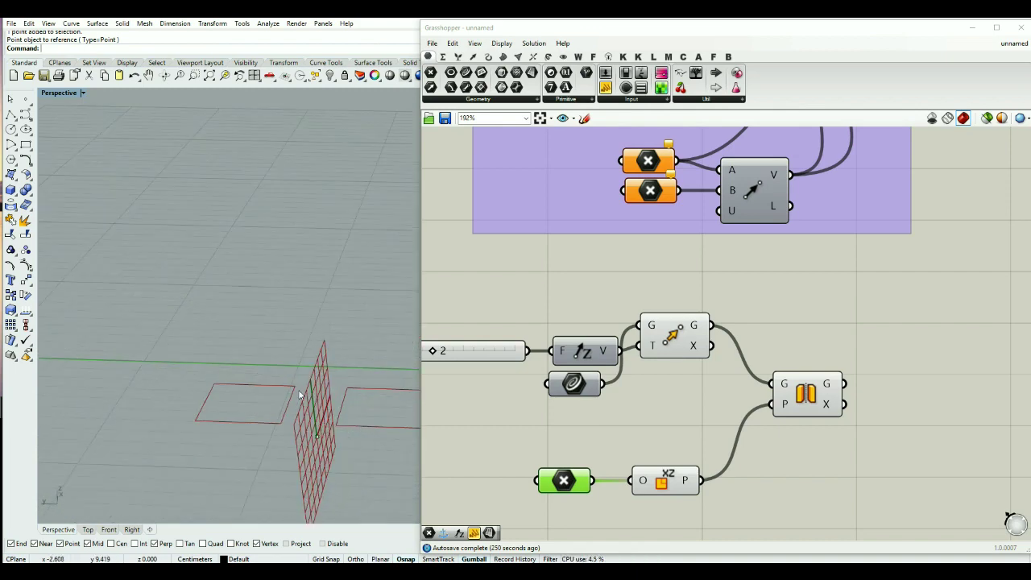
pyautogui.moveTo(365, 449); pyautogui.dragTo(311, 464, button='right')
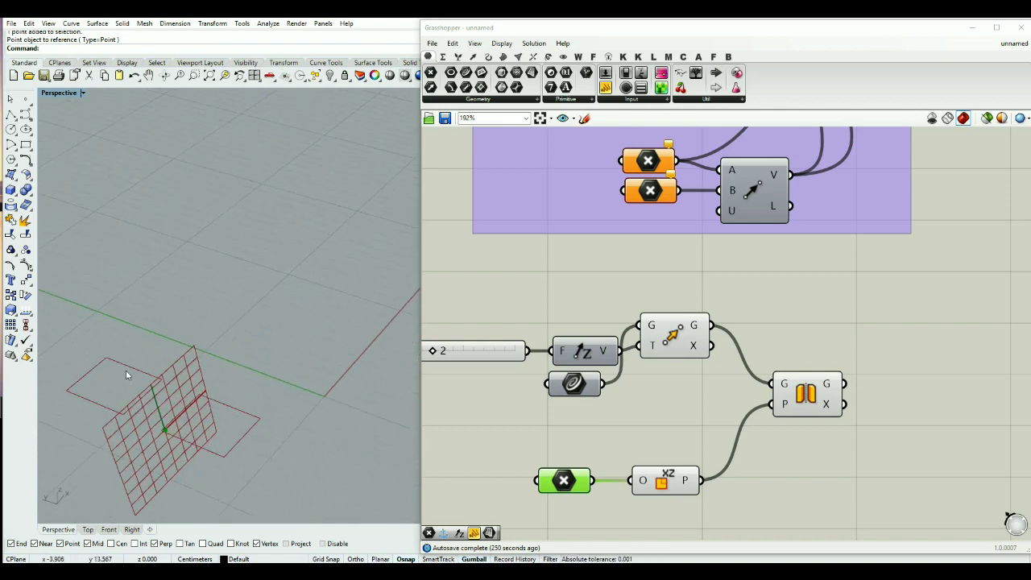
pyautogui.moveTo(256, 378); pyautogui.dragTo(143, 386, button='right')
pyautogui.moveTo(247, 380); pyautogui.dragTo(275, 431, button='right')
pyautogui.moveTo(267, 376); pyautogui.dragTo(186, 309, button='right')
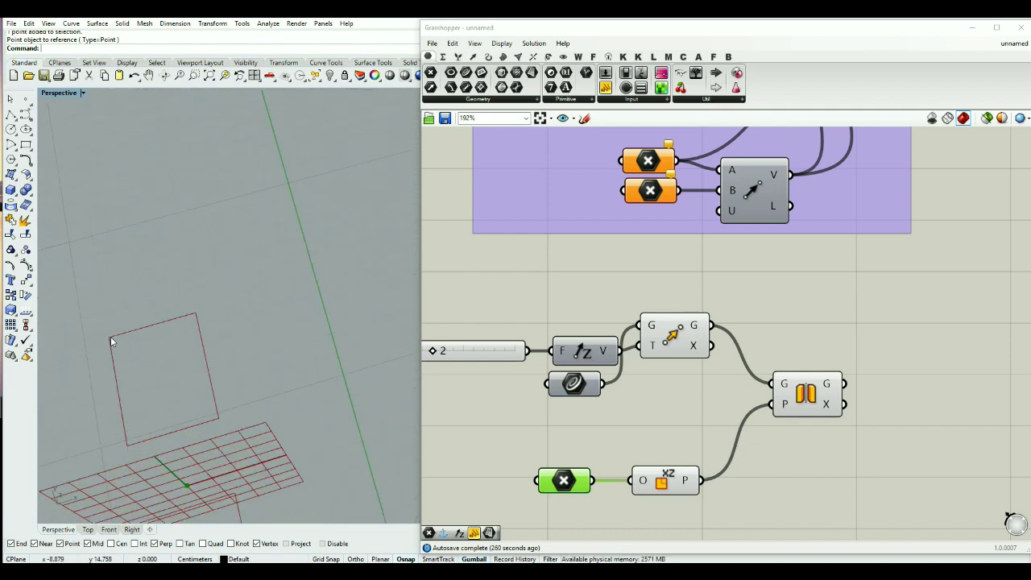
pyautogui.moveTo(207, 322); pyautogui.dragTo(214, 426, button='right')
# - Make room between the curve parameter and the downstream components, and add an Explode component there
pyautogui.scroll(-2, 673, 451)
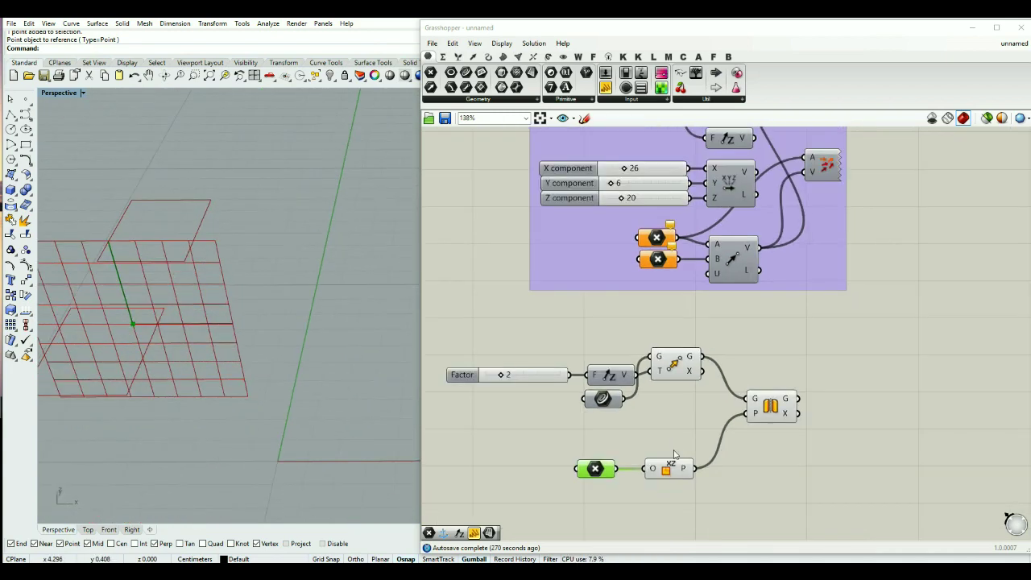
pyautogui.moveTo(680, 449); pyautogui.dragTo(646, 419, button='right')
pyautogui.moveTo(596, 379); pyautogui.dragTo(498, 390)
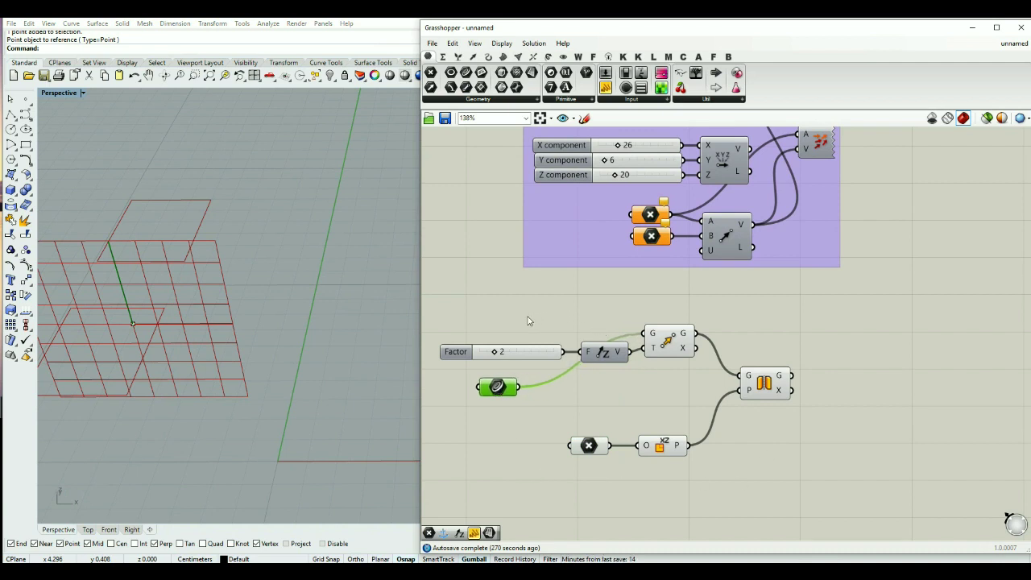
pyautogui.keyDown('alt'); pyautogui.moveTo(518, 318); pyautogui.dragTo(696, 338); pyautogui.keyUp('alt')
pyautogui.doubleClick(577, 414)
pyautogui.write('explode')
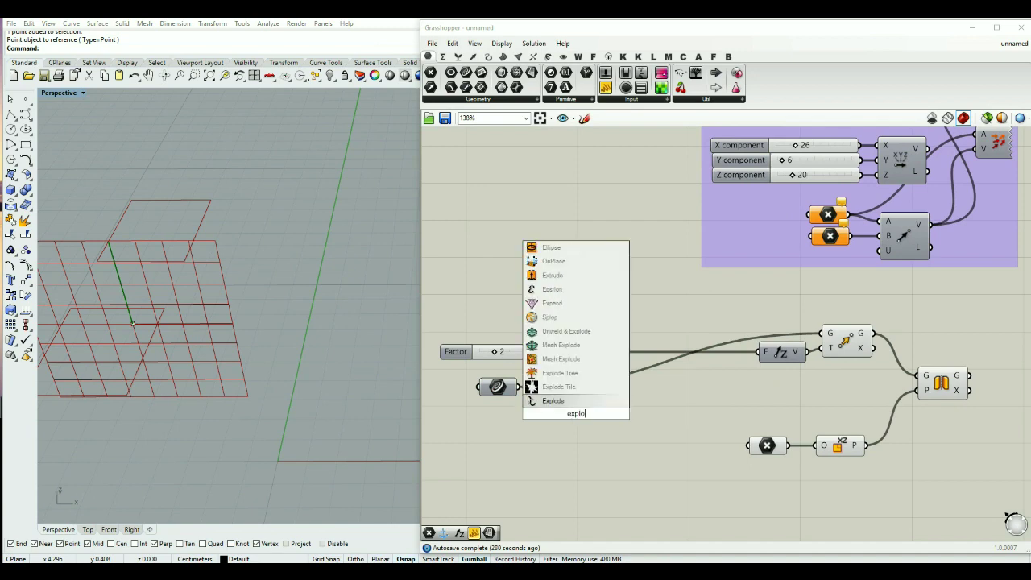
pyautogui.click(553, 401)
# - Turn off the preview of the Point parameter, the XZ Plane and the Mirror component
pyautogui.moveTo(866, 403); pyautogui.dragTo(757, 475)
pyautogui.middleClick(780, 464)
pyautogui.click(780, 419)
pyautogui.scroll(-4, 803, 431)
pyautogui.moveTo(864, 411); pyautogui.dragTo(876, 407)
pyautogui.click(889, 403)
pyautogui.middleClick(886, 398)
pyautogui.click(925, 364)
# - Connect the curve parameter to Explode's curve input and inspect the exploded rectangle in the Perspective view
pyautogui.click(748, 423)
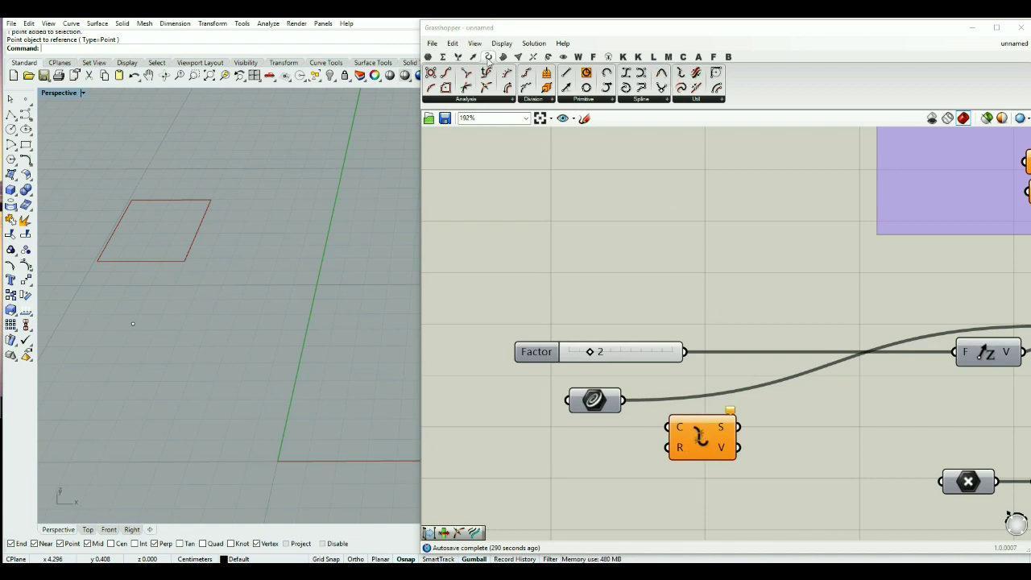
pyautogui.click(695, 99)
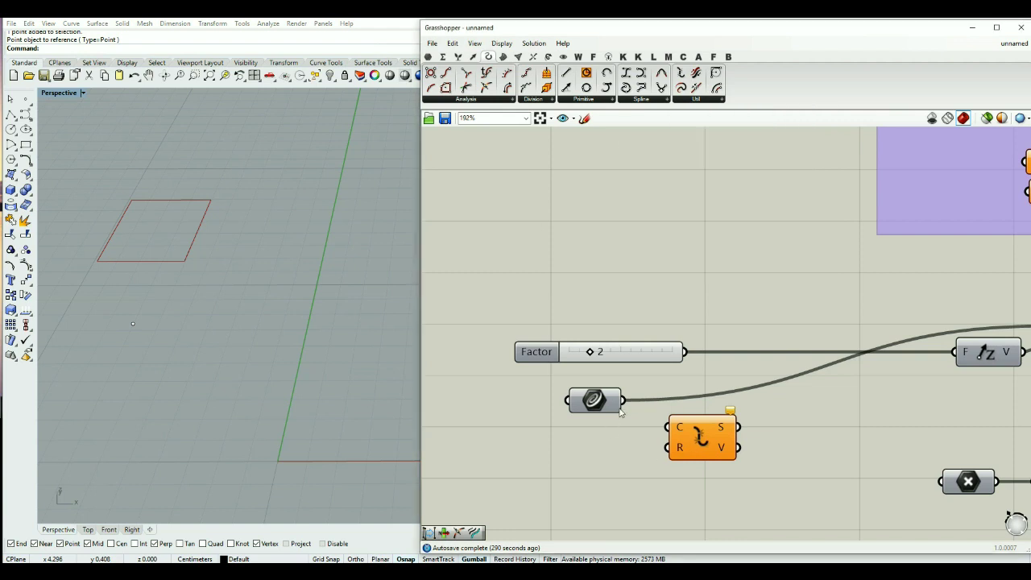
pyautogui.moveTo(622, 400); pyautogui.dragTo(731, 438)
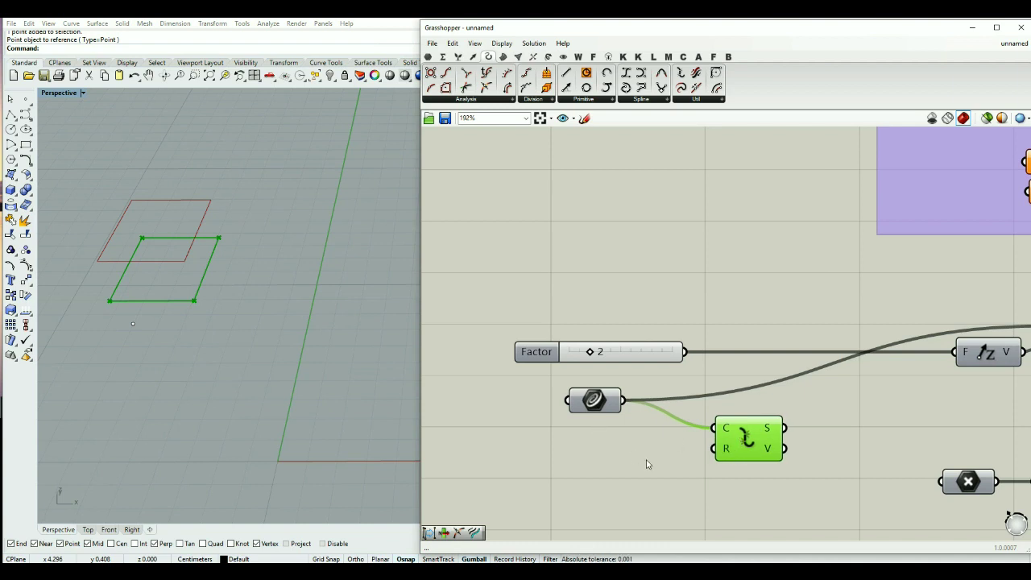
pyautogui.moveTo(251, 318); pyautogui.dragTo(271, 306, button='right')
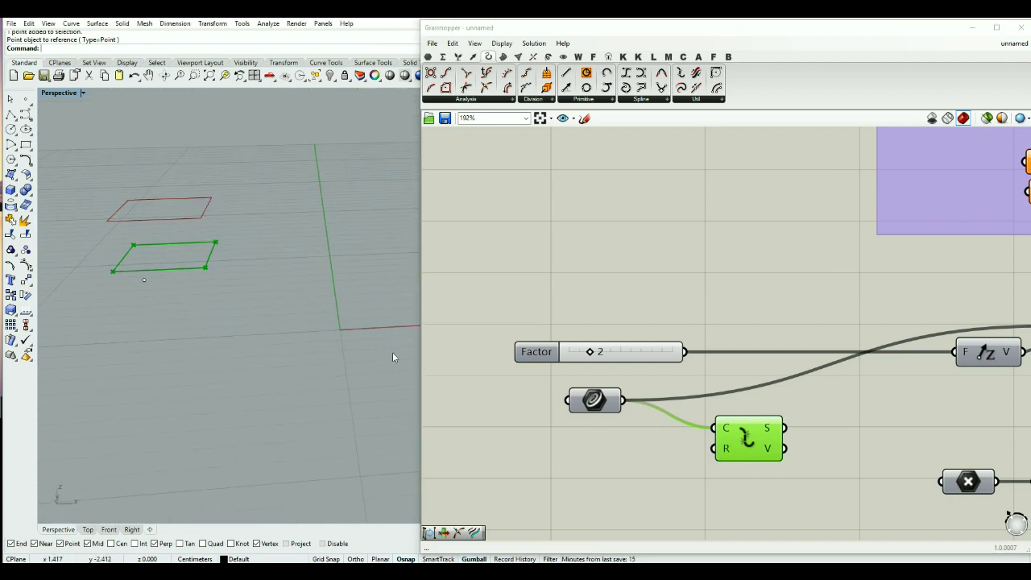
pyautogui.scroll(-4, 387, 355)
pyautogui.scroll(-1, 614, 443)
pyautogui.scroll(-2, 671, 466)
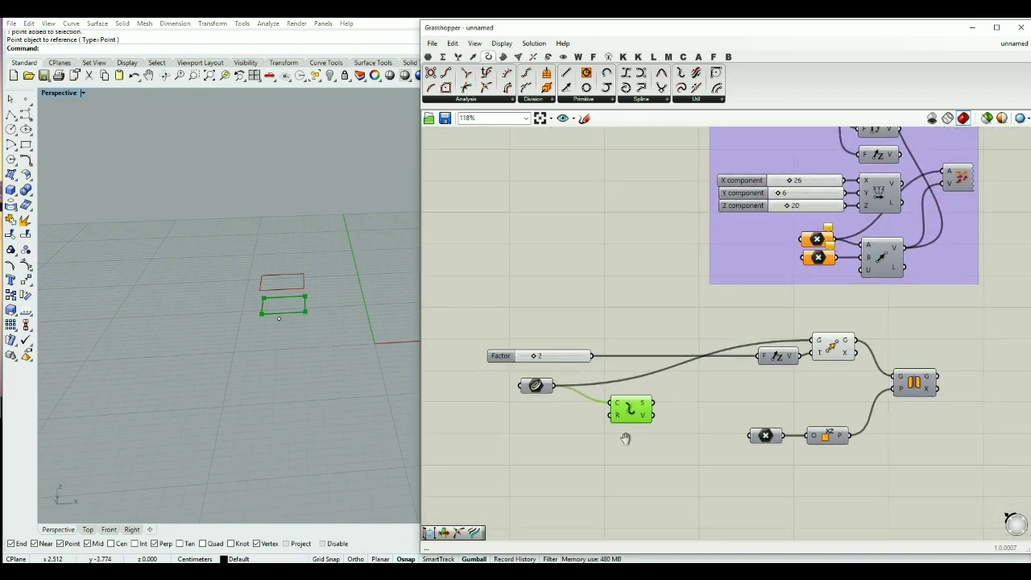
pyautogui.scroll(1, 830, 387)
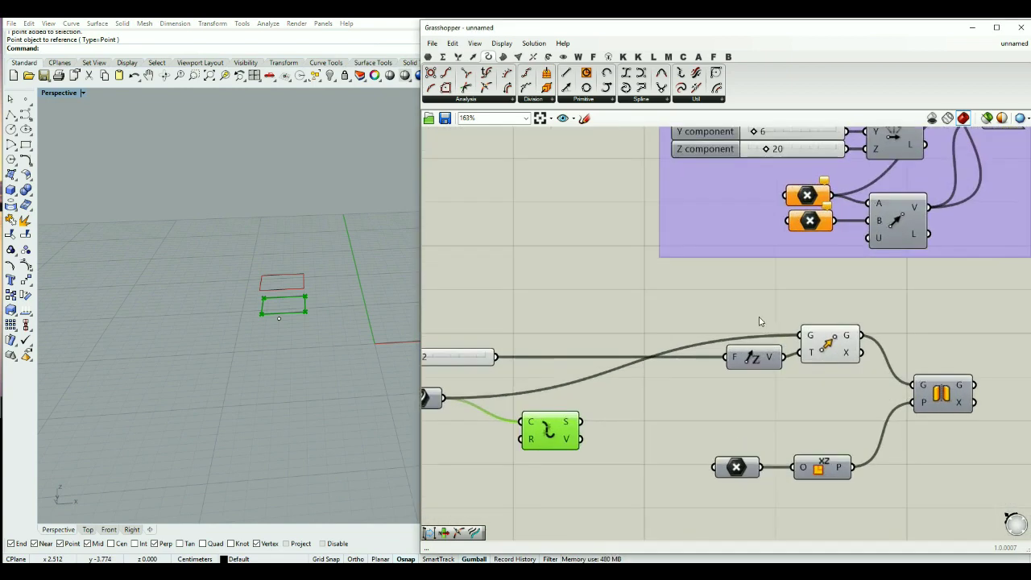
pyautogui.scroll(-1, 854, 377)
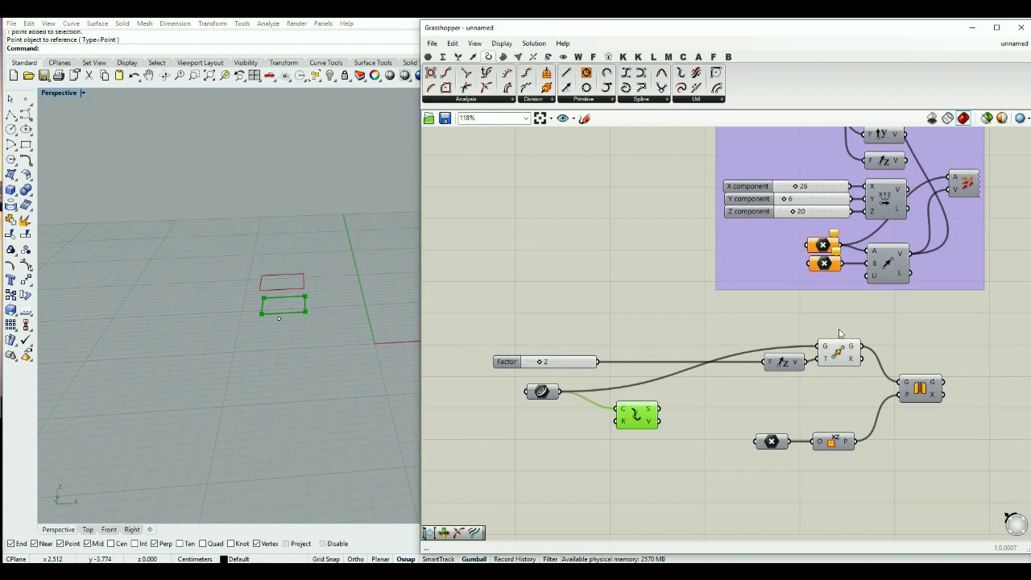
# - Delete the Factor slider, Unit Z and Move components, and connect the curve parameter directly to Mirror's geometry input
pyautogui.moveTo(835, 330); pyautogui.dragTo(769, 382)
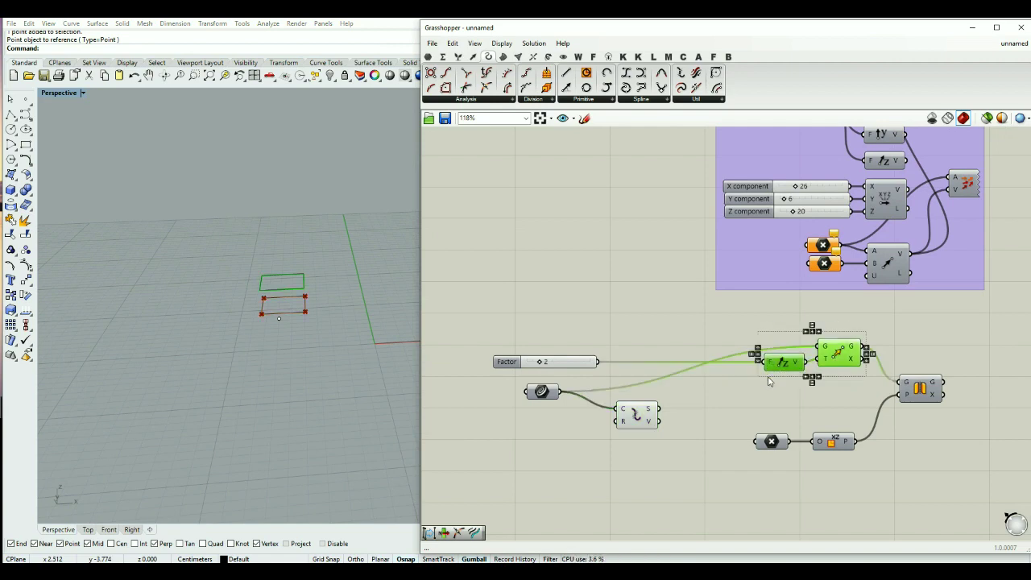
pyautogui.press('Delete')
pyautogui.moveTo(679, 333); pyautogui.dragTo(904, 384)
pyautogui.press('Delete')
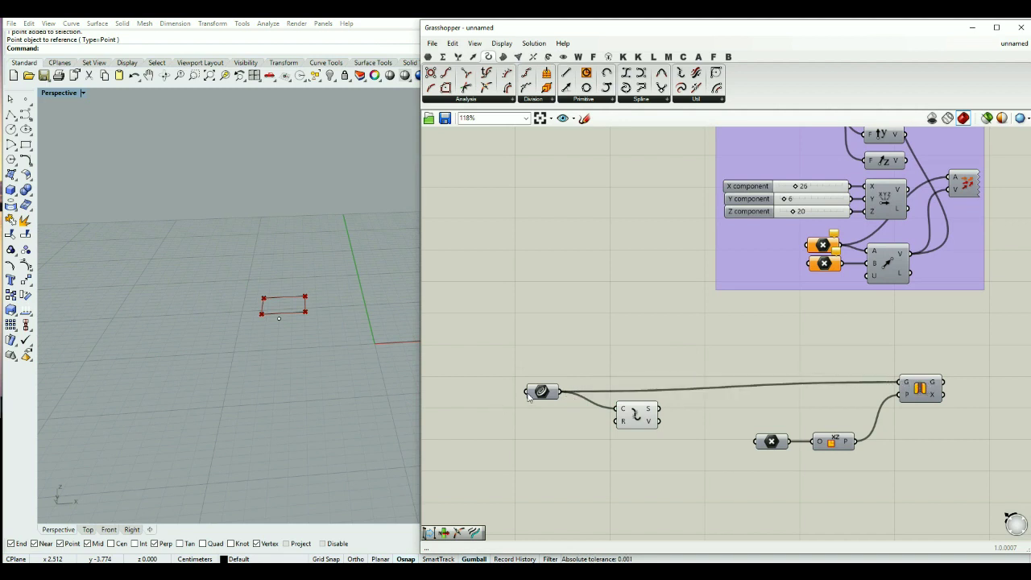
pyautogui.moveTo(551, 396); pyautogui.dragTo(552, 390)
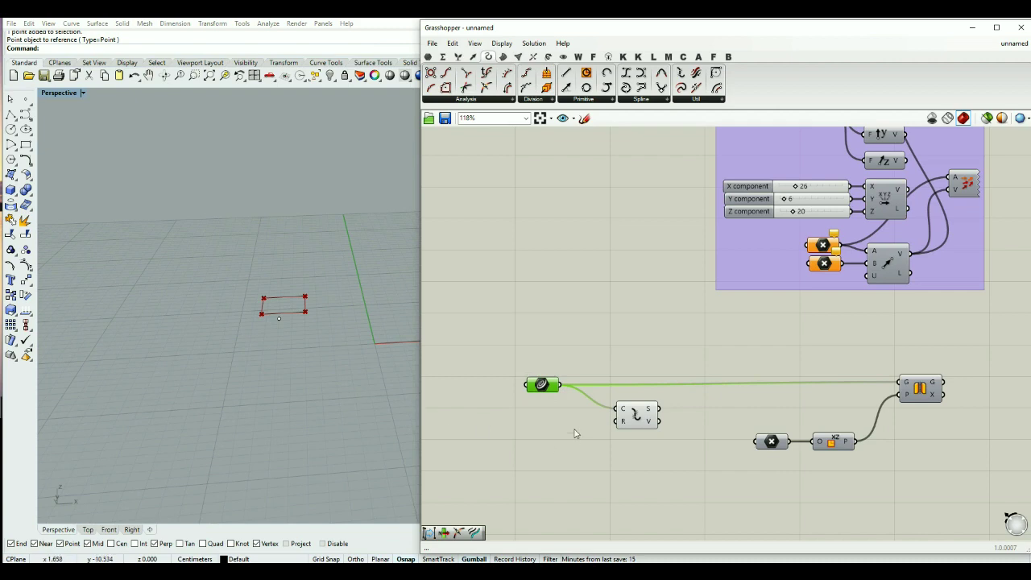
# - Delete the referenced point object beside the rectangle in the Perspective view
pyautogui.scroll(2, 574, 427)
pyautogui.moveTo(298, 338); pyautogui.dragTo(292, 352, button='right')
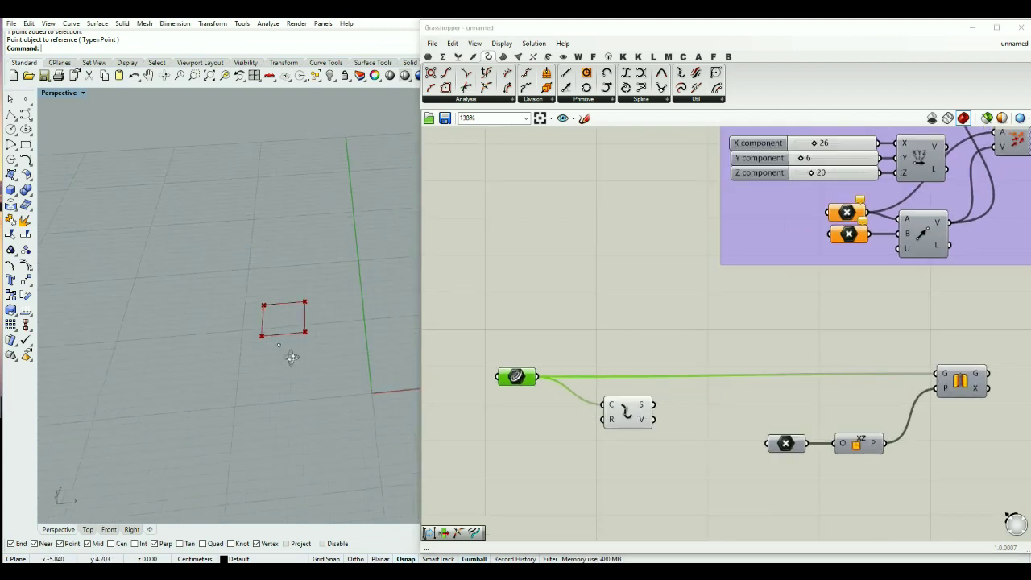
pyautogui.click(281, 348)
pyautogui.press('Delete')
pyautogui.moveTo(317, 349); pyautogui.dragTo(273, 295, button='right')
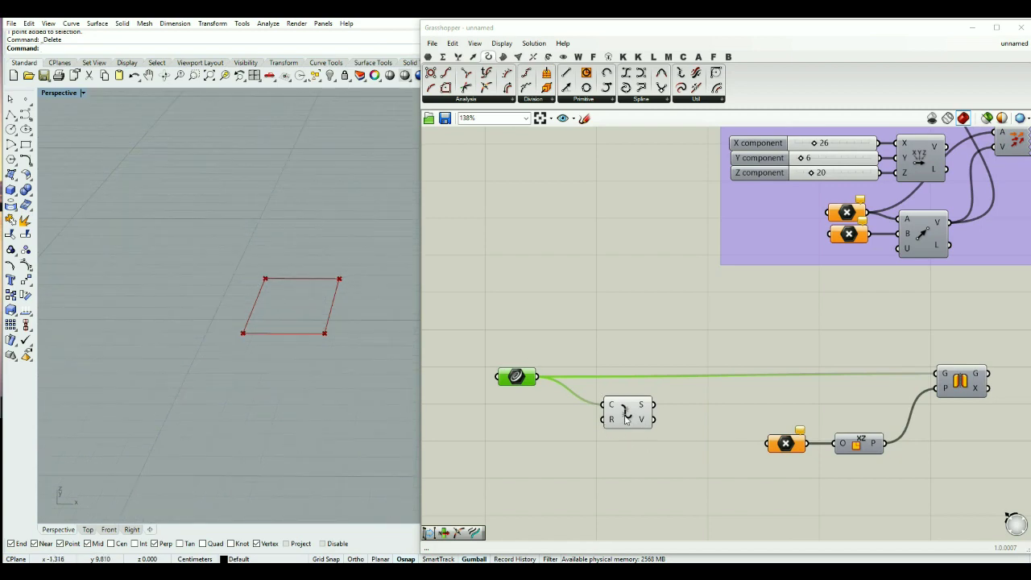
# - Add a List Item component beside Explode and connect Explode's segments output to its list input
pyautogui.moveTo(627, 419); pyautogui.dragTo(622, 414)
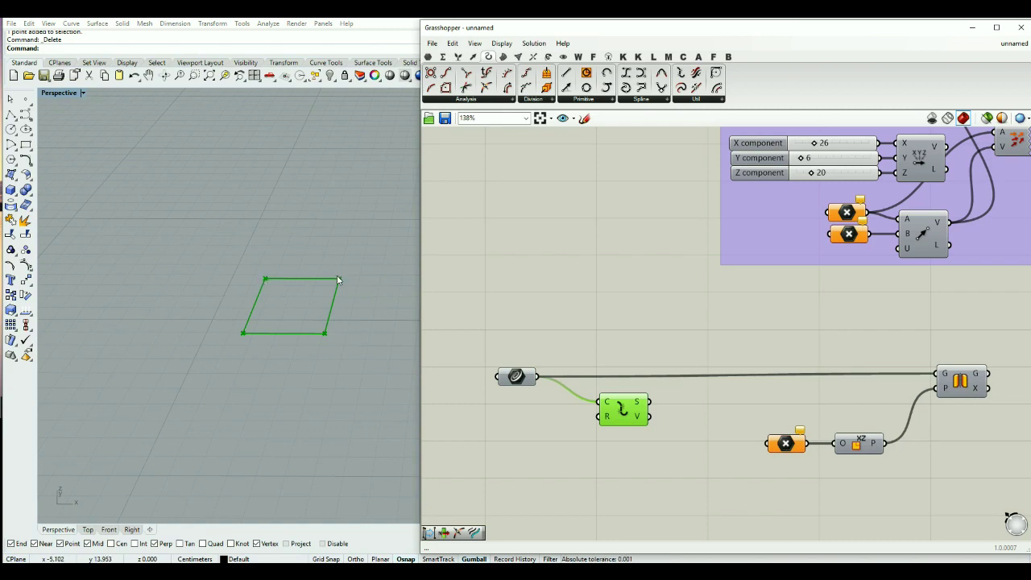
pyautogui.scroll(2, 702, 445)
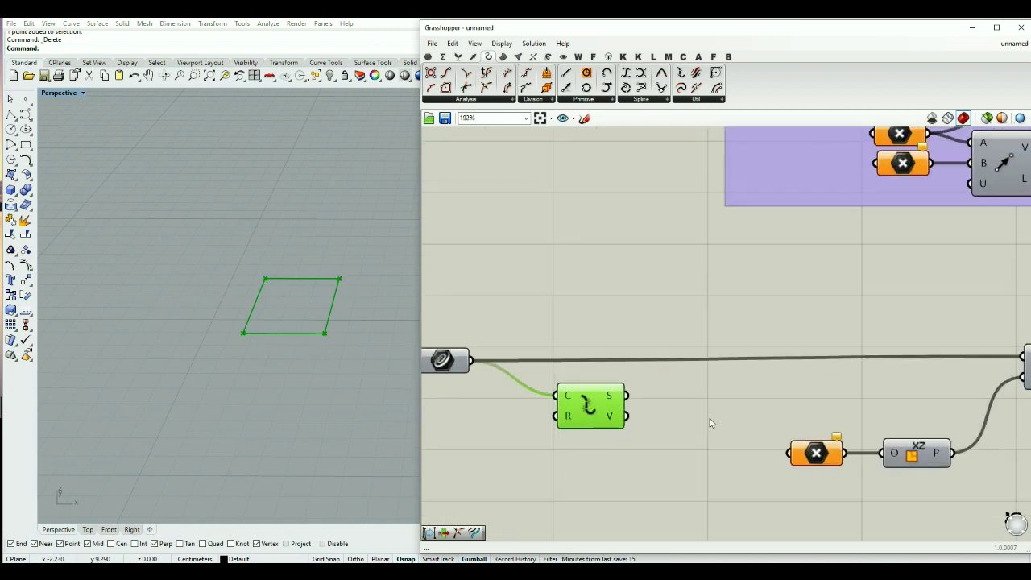
pyautogui.doubleClick(702, 414)
pyautogui.write('list ite')
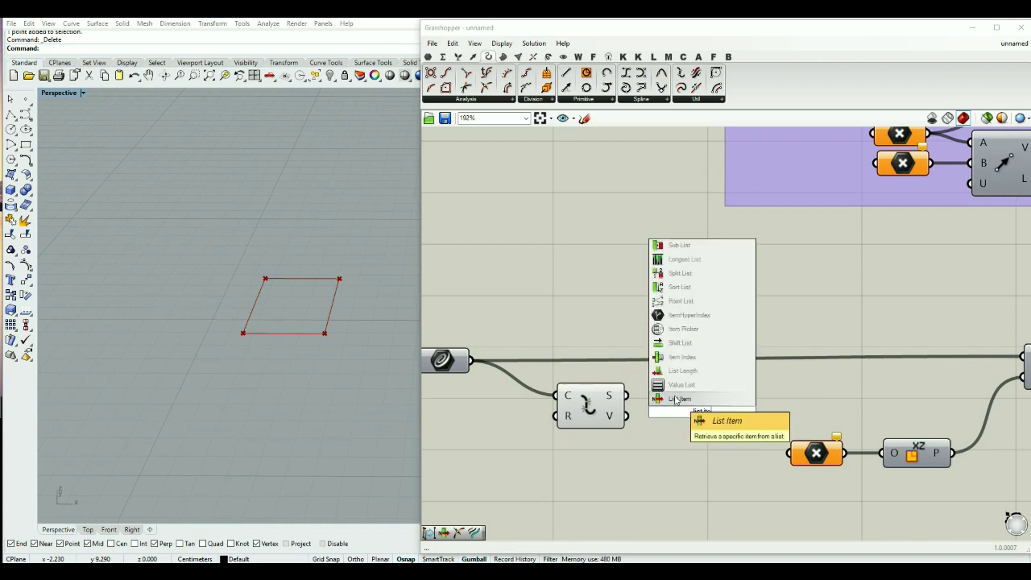
pyautogui.click(679, 399)
pyautogui.moveTo(626, 395); pyautogui.dragTo(668, 393)
pyautogui.click(694, 407)
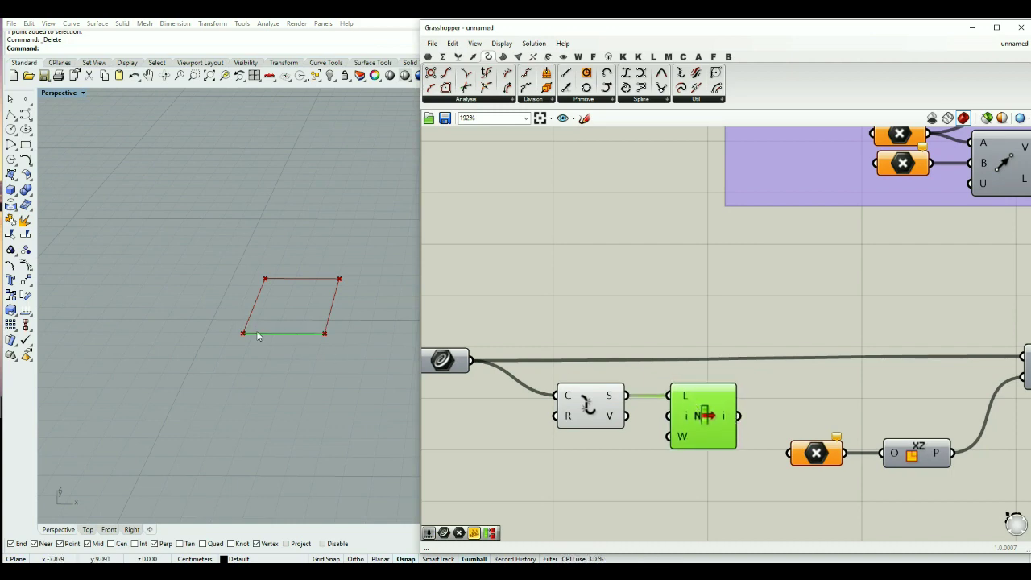
# - Feed Explode's vertices into List Item instead, and connect the List Item output to the Point parameter
pyautogui.moveTo(626, 416); pyautogui.dragTo(813, 457)
pyautogui.click(803, 418)
pyautogui.scroll(-2, 645, 411)
pyautogui.scroll(2, 798, 431)
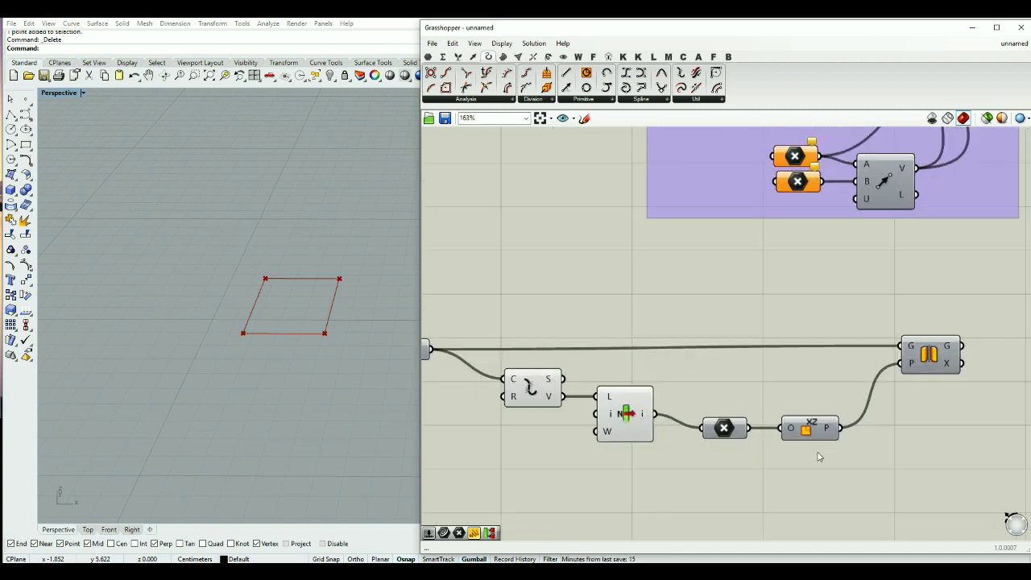
# - Turn on the XZ Plane's preview and examine how the plane sits at the rectangle's corner in the Perspective view
pyautogui.click(811, 429)
pyautogui.middleClick(812, 430)
pyautogui.click(776, 428)
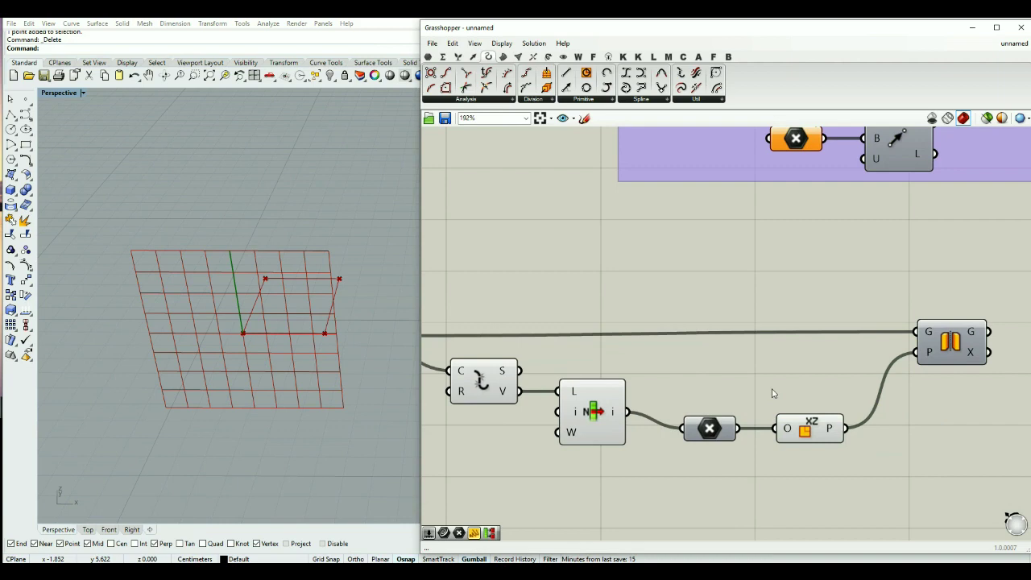
pyautogui.moveTo(295, 362); pyautogui.dragTo(292, 311, button='right')
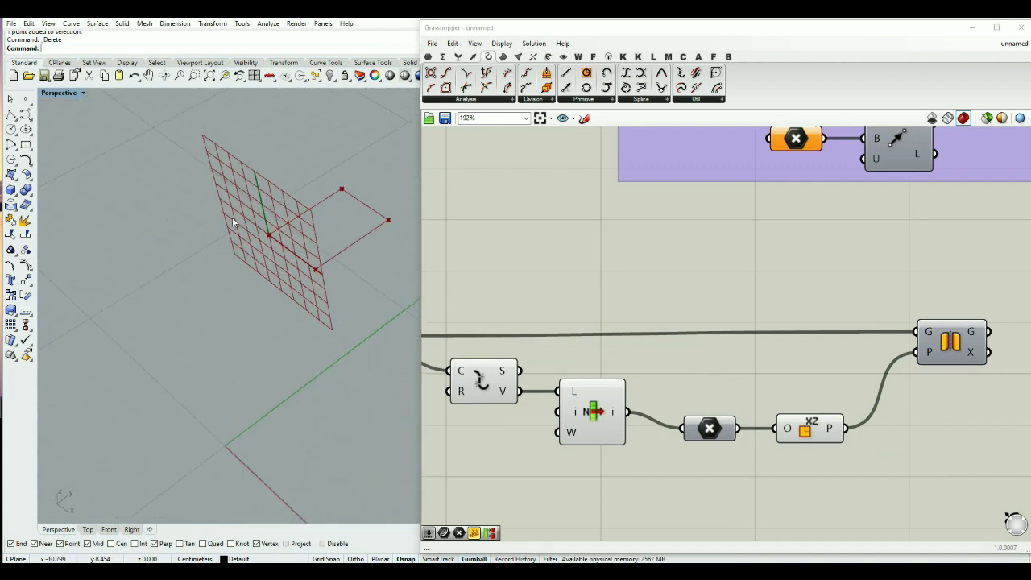
pyautogui.scroll(3, 271, 242)
pyautogui.scroll(-2, 271, 238)
pyautogui.moveTo(270, 238); pyautogui.dragTo(276, 276, button='right')
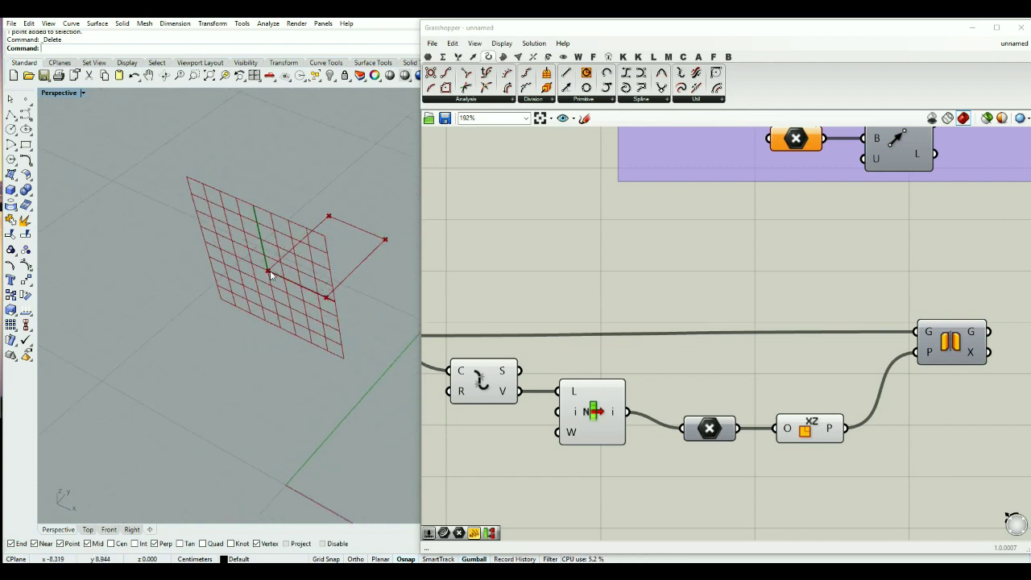
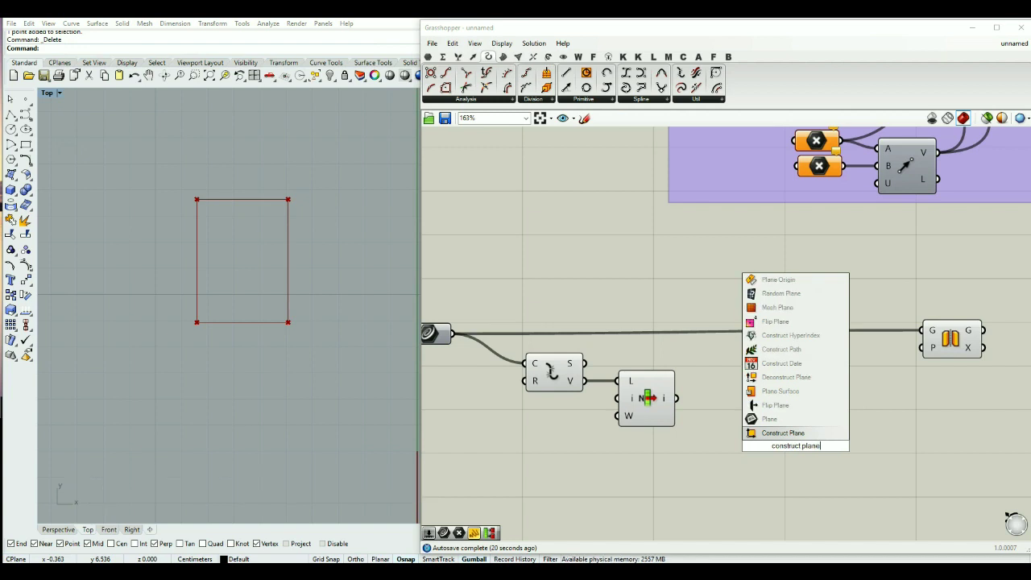
# - Add a Construct Plane component and connect the List Item output to its origin input
pyautogui.click(792, 434)
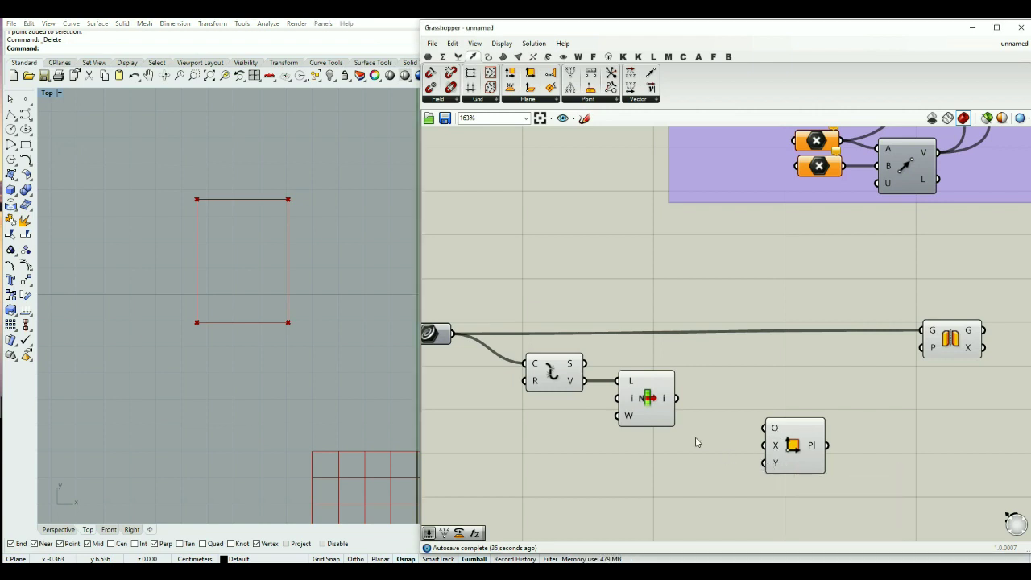
pyautogui.scroll(-5, 697, 442)
pyautogui.scroll(4, 673, 363)
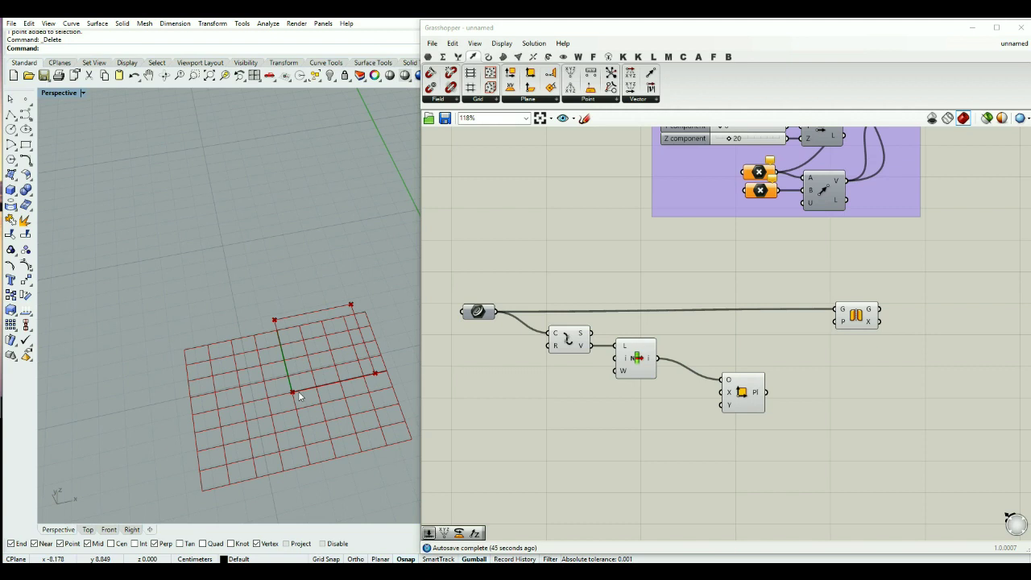
pyautogui.moveTo(293, 393); pyautogui.dragTo(279, 392, button='right')
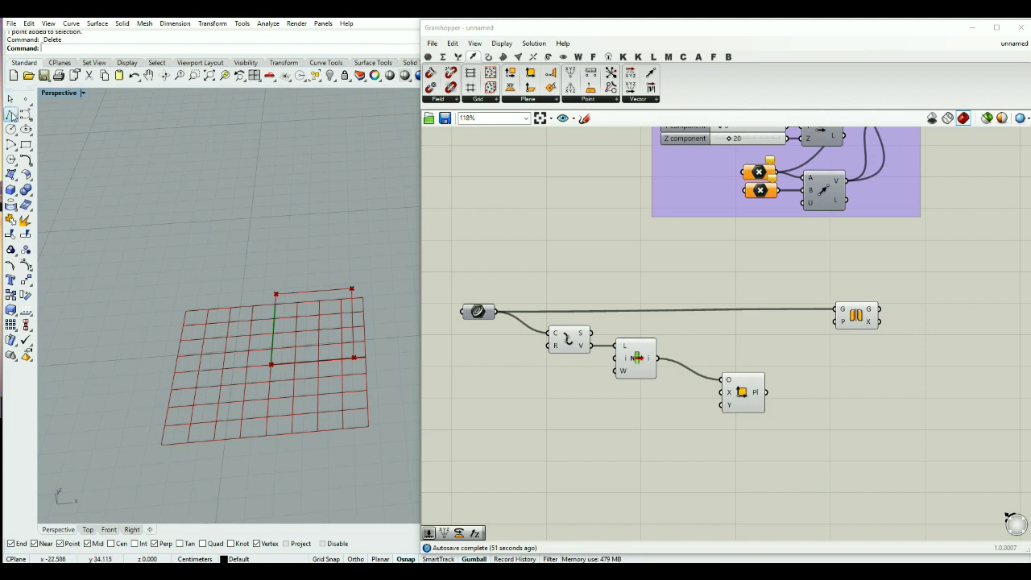
# - Show the hidden Rhino rectangle and draw a polyline along its diagonal, starting from the plane's origin corner
pyautogui.click(11, 115)
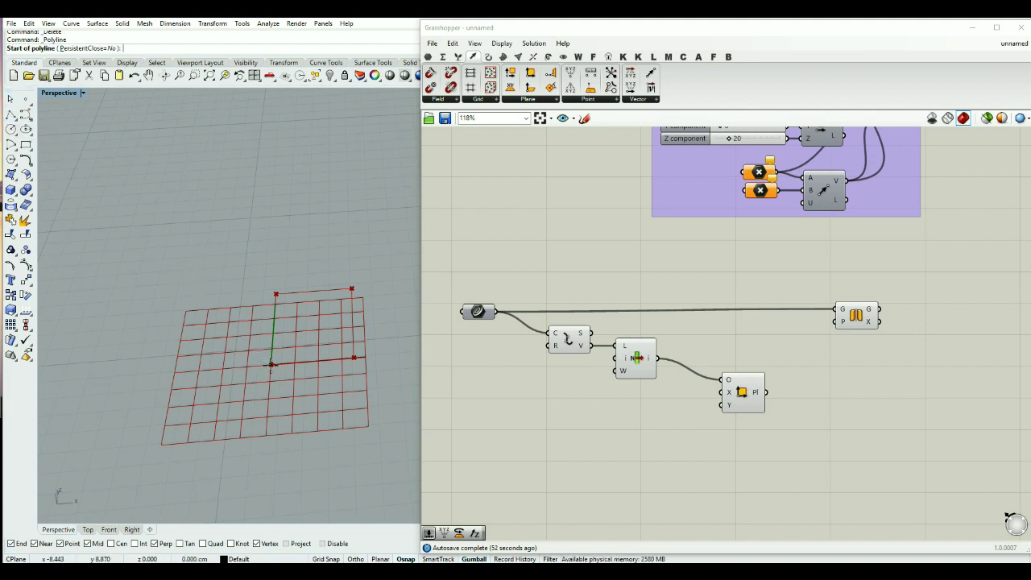
pyautogui.rightClick(330, 75)
pyautogui.scroll(3, 312, 343)
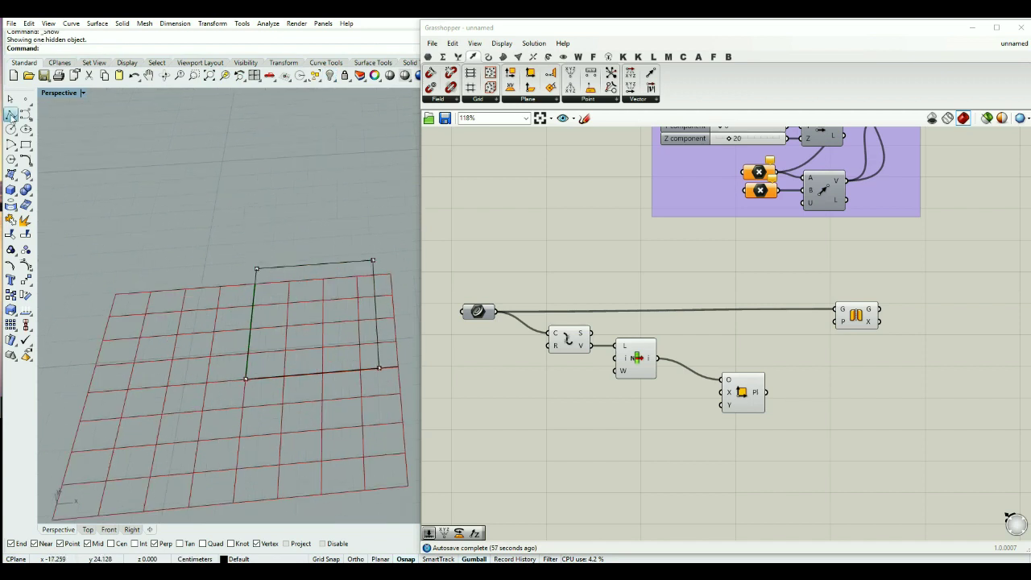
pyautogui.rightClick(242, 355)
pyautogui.click(246, 379)
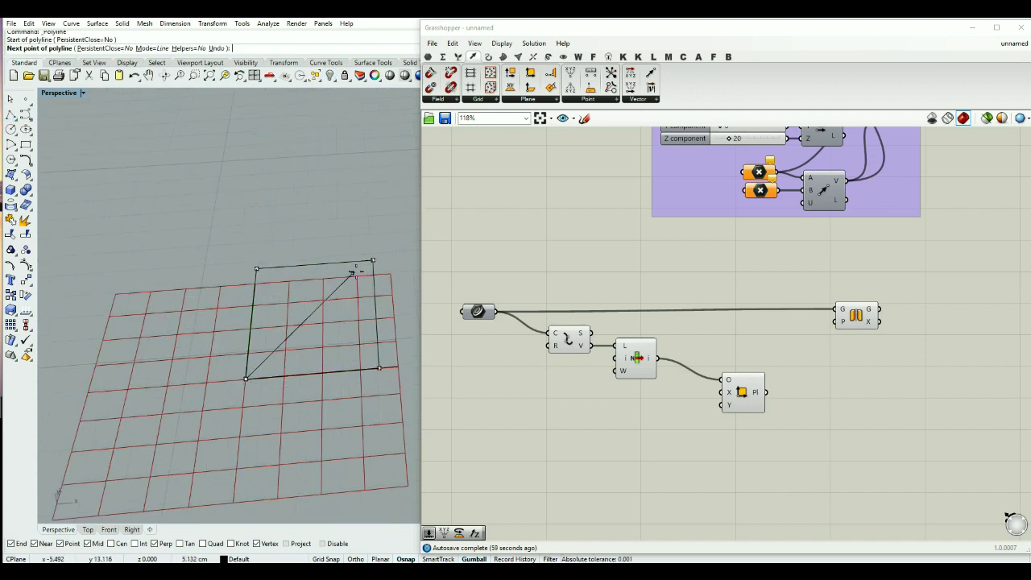
pyautogui.click(373, 260)
pyautogui.press('Return')
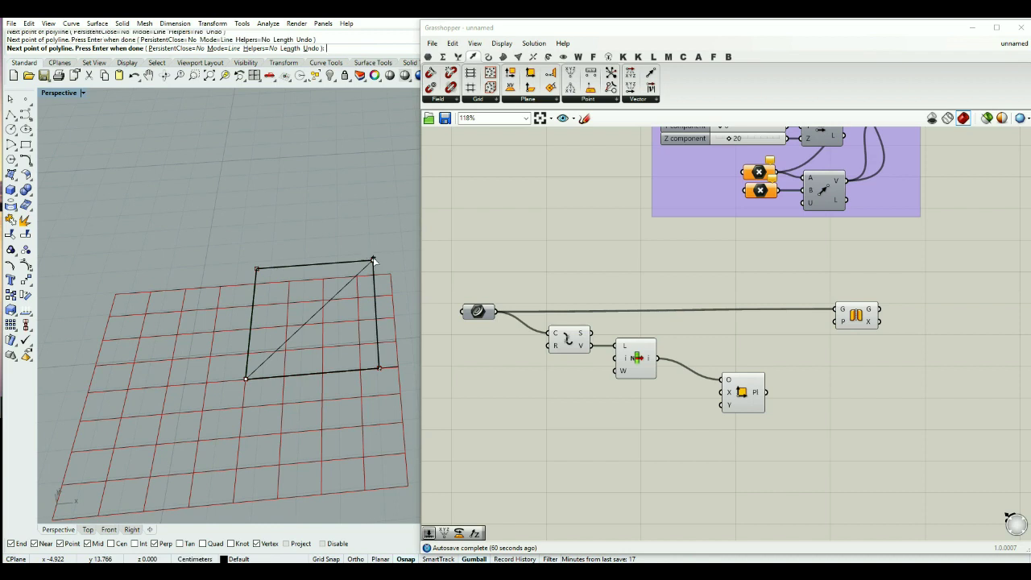
# - Add a Curve parameter referencing the diagonal line, connect it to Construct Plane's X input, and align it below List Item
pyautogui.click(430, 57)
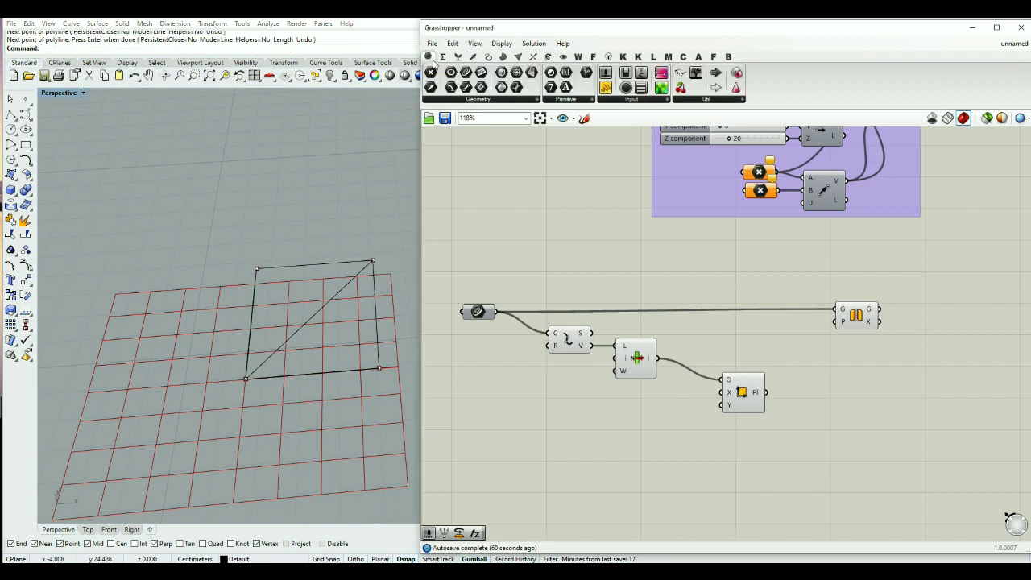
pyautogui.moveTo(432, 73); pyautogui.dragTo(633, 412)
pyautogui.rightClick(633, 413)
pyautogui.click(669, 479)
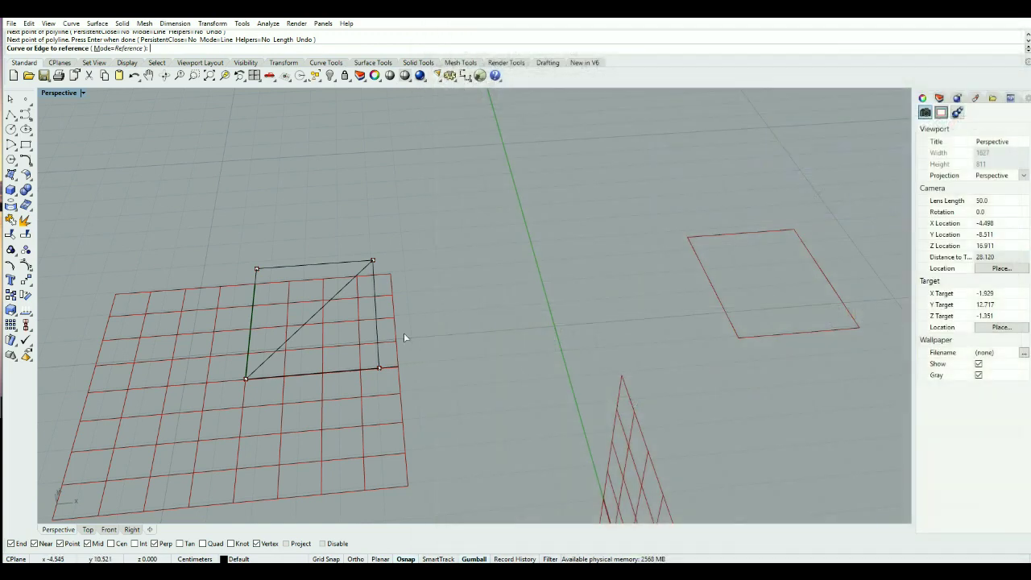
pyautogui.click(335, 293)
pyautogui.moveTo(649, 410); pyautogui.dragTo(716, 399)
pyautogui.moveTo(635, 413); pyautogui.dragTo(644, 399)
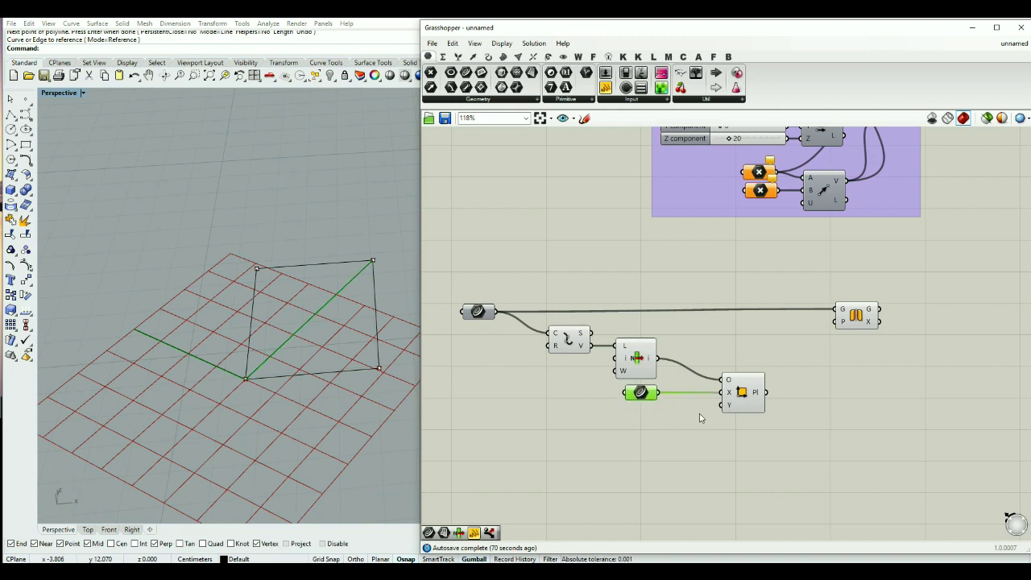
# - Add a Unit Z vector below the diagonal's curve parameter and connect it to Construct Plane's Y input
pyautogui.doubleClick(647, 427)
pyautogui.write('line')
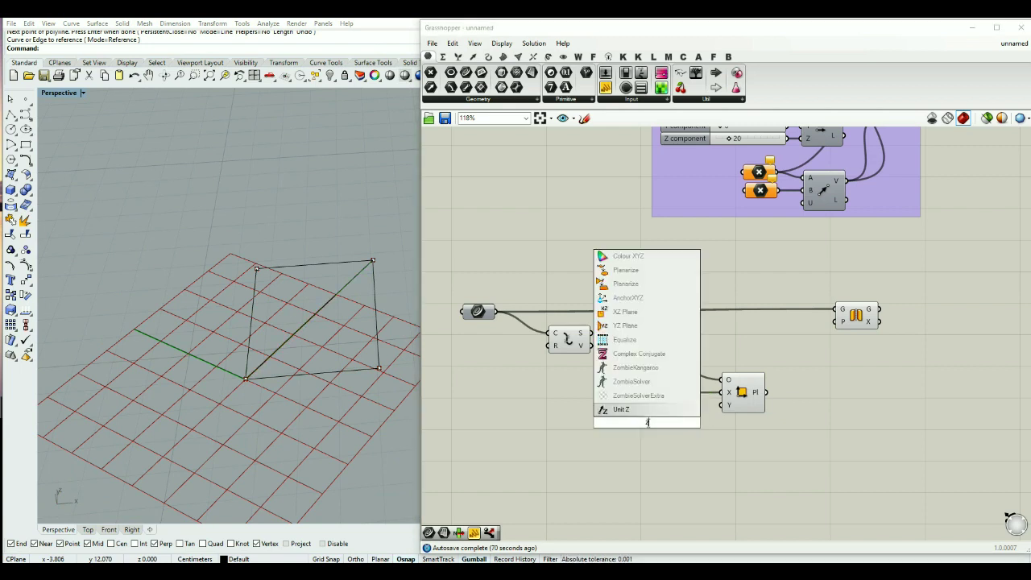
pyautogui.press('Return')
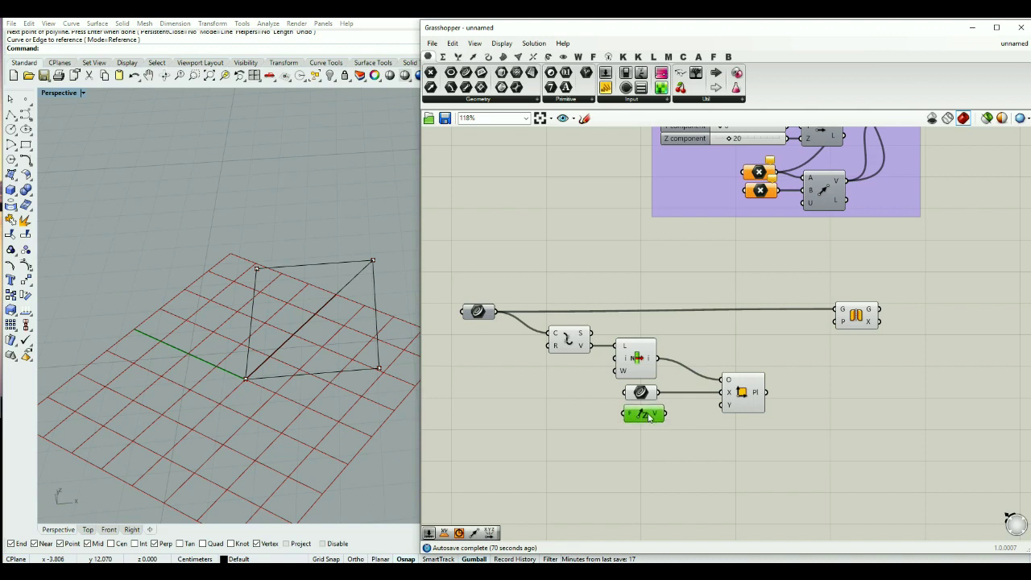
pyautogui.moveTo(665, 415); pyautogui.dragTo(722, 405)
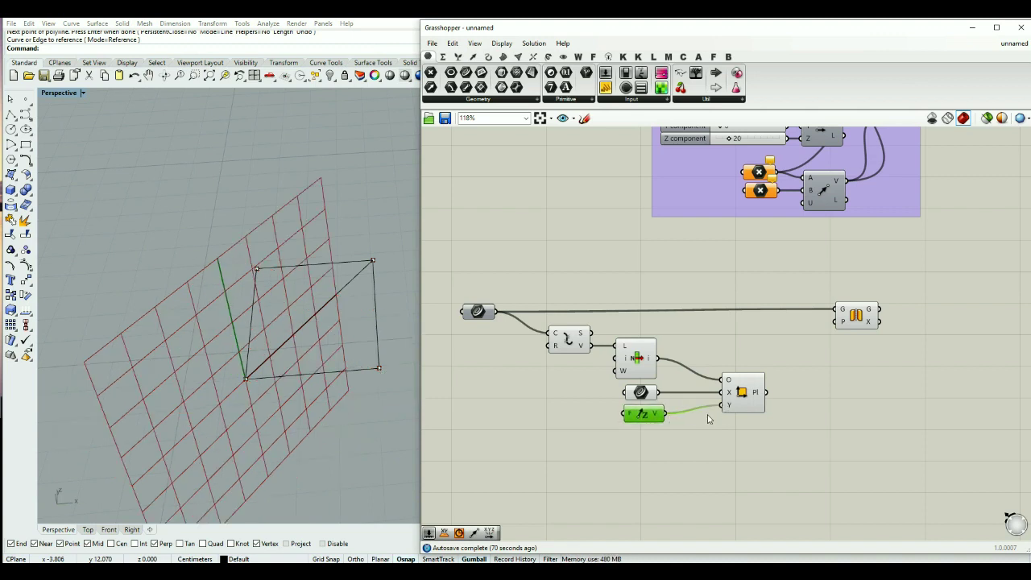
# - Connect the Construct Plane output to Mirror's plane input and view the rectangle mirrored across the diagonal
pyautogui.moveTo(333, 430)
pyautogui.mouseDown(button='right')
pyautogui.moveTo(303, 413)
pyautogui.moveTo(323, 418)
pyautogui.mouseUp(button='right')
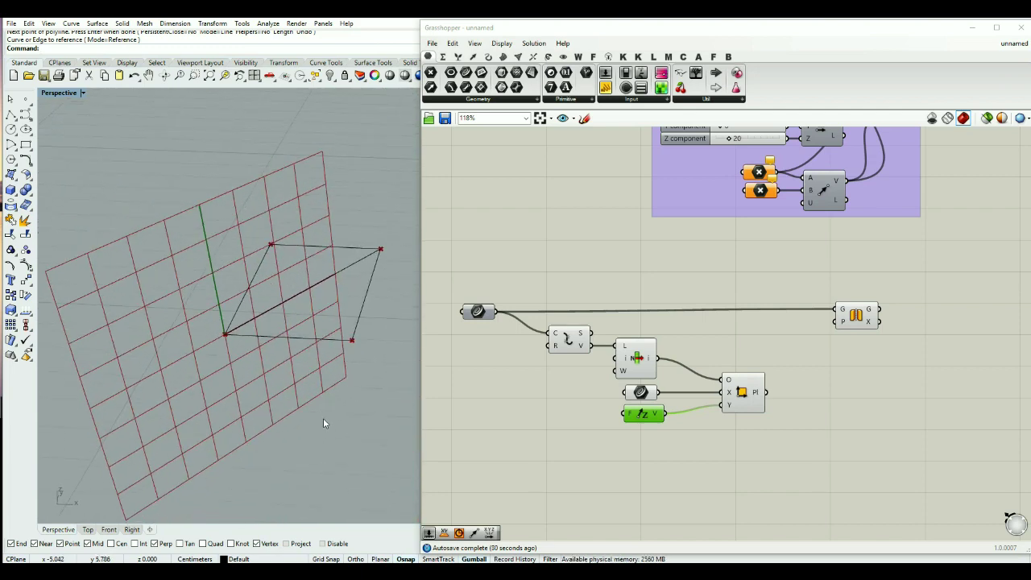
pyautogui.moveTo(837, 321); pyautogui.dragTo(776, 401)
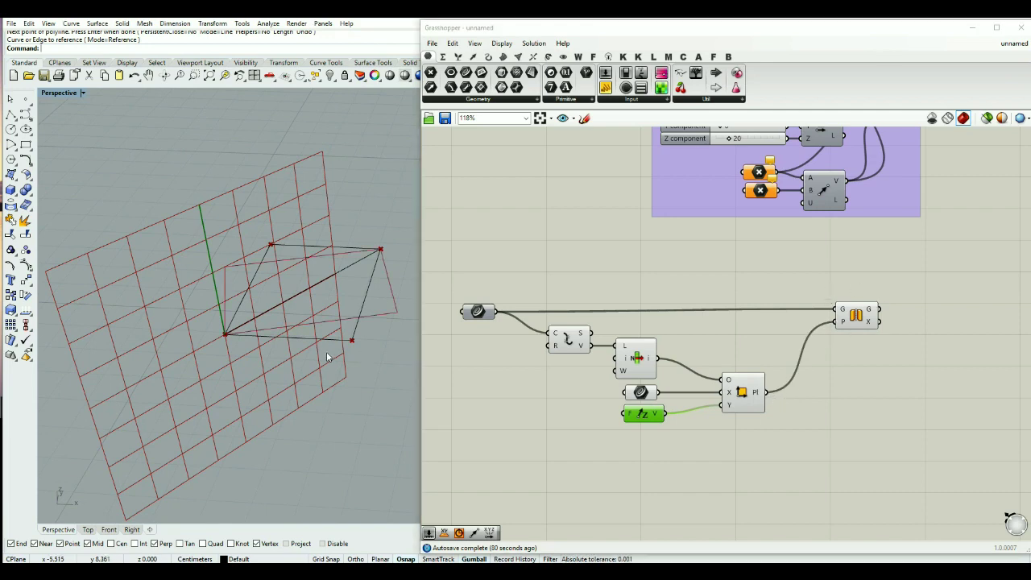
pyautogui.moveTo(327, 352); pyautogui.dragTo(333, 357, button='right')
# - Turn off the preview of the components feeding Mirror, leaving only the mirrored rectangle previewed
pyautogui.moveTo(759, 333); pyautogui.dragTo(580, 461)
pyautogui.middleClick(584, 456)
pyautogui.scroll(-3, 621, 427)
pyautogui.click(621, 427)
pyautogui.click(603, 433)
pyautogui.moveTo(278, 420); pyautogui.dragTo(361, 322, button='right')
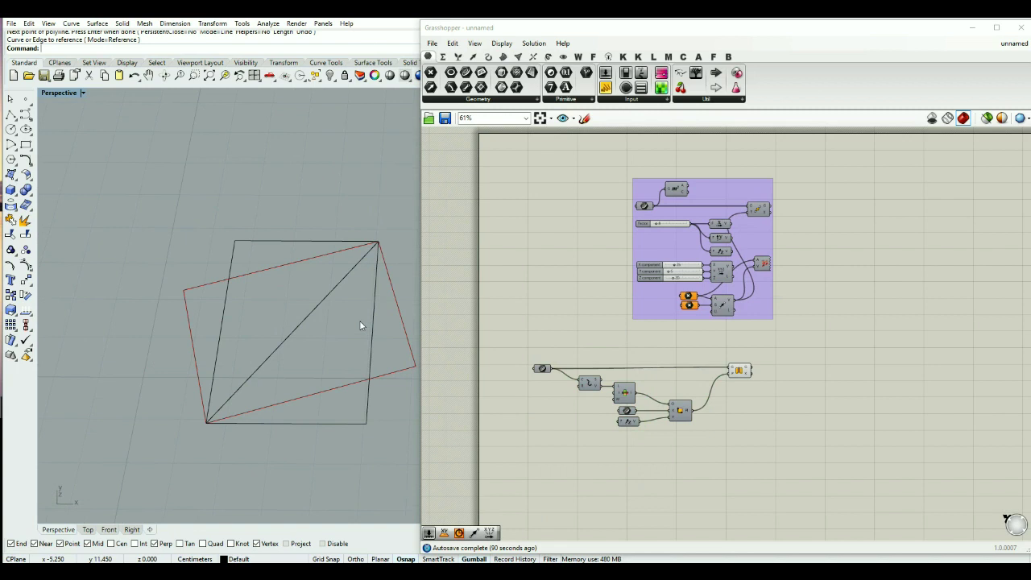
# - Hide the original rectangle and the diagonal line in Rhino
pyautogui.click(299, 334)
pyautogui.click(273, 385)
pyautogui.hotkey('ctrl', 'a')
pyautogui.write('Hide')
pyautogui.press('Return')
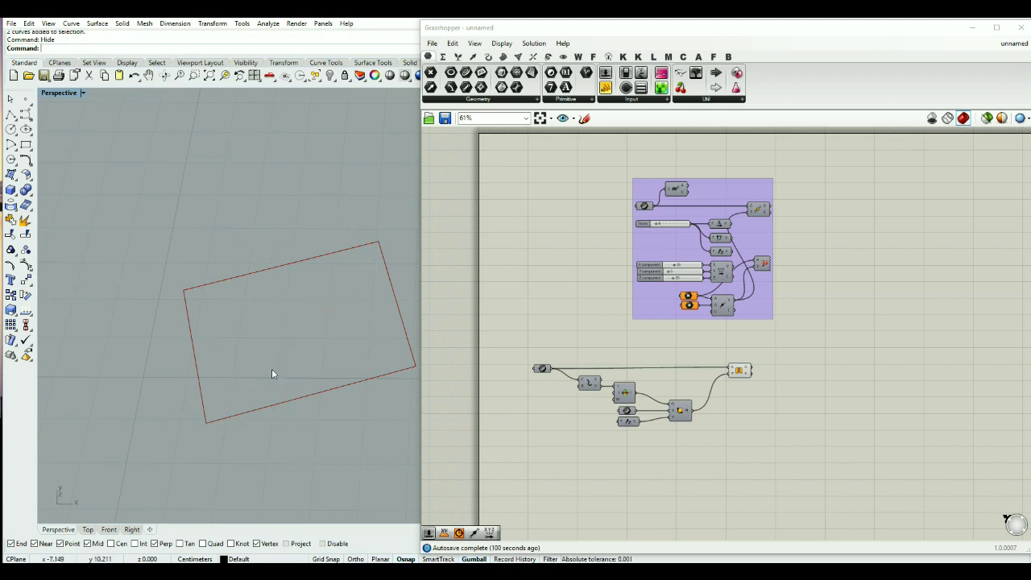
# - Turn on the preview of the rectangle's curve parameter and highlight Mirror's result to compare it with the original
pyautogui.click(542, 368)
pyautogui.middleClick(542, 368)
pyautogui.scroll(2, 542, 368)
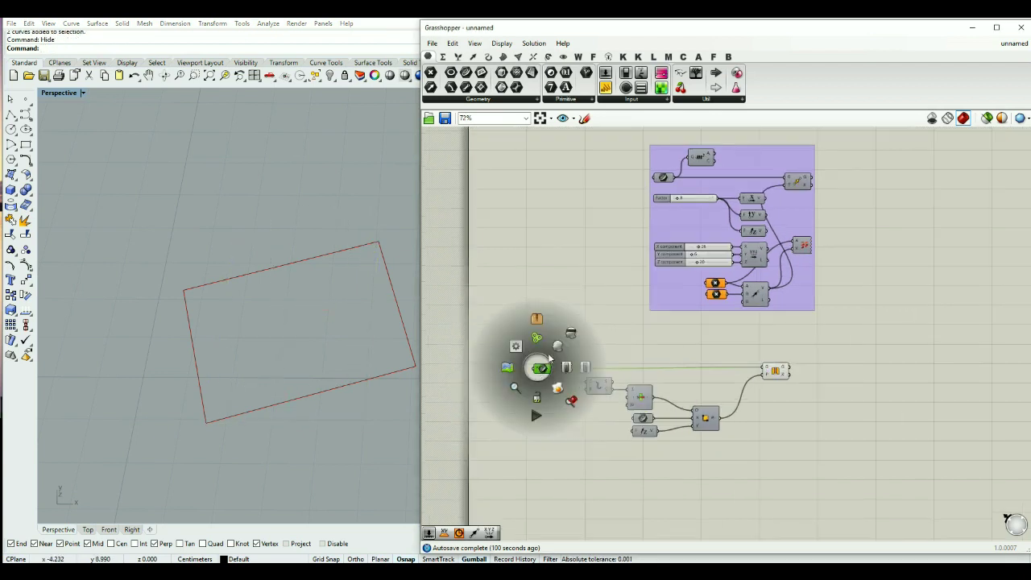
pyautogui.click(564, 334)
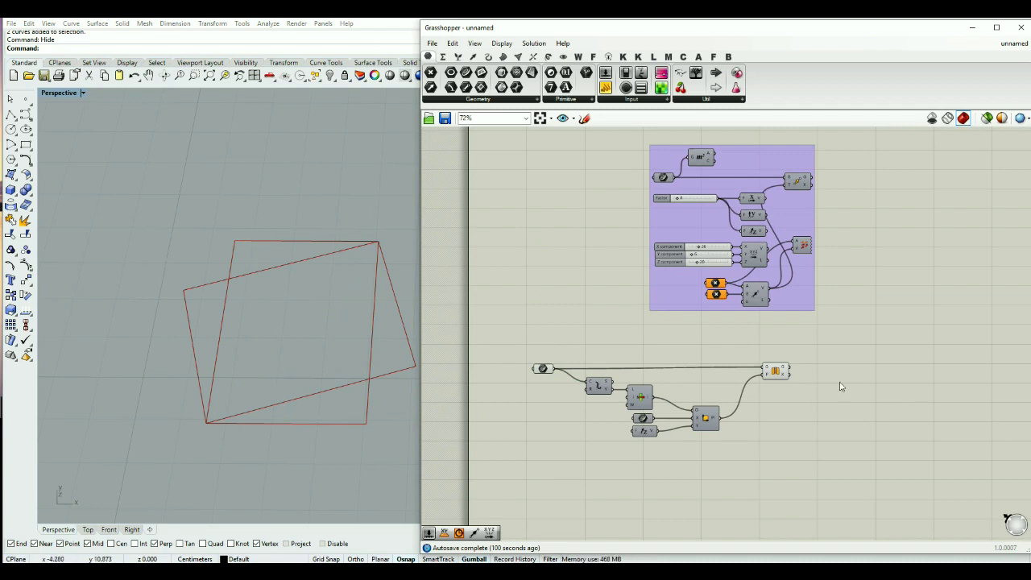
pyautogui.scroll(2, 776, 371)
pyautogui.click(775, 371)
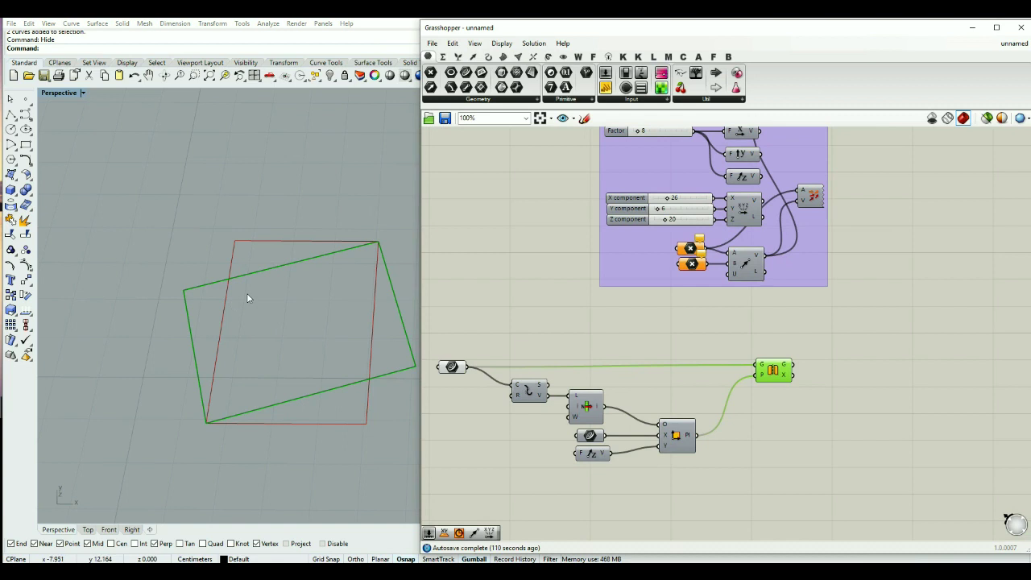
pyautogui.moveTo(711, 428); pyautogui.dragTo(794, 383, button='right')
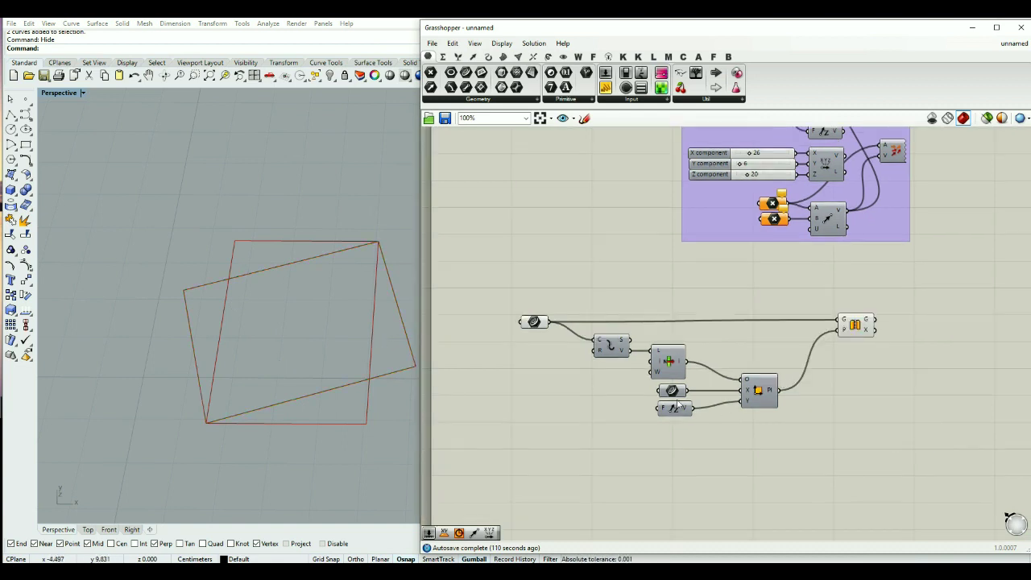
# - Connect the Vector XYZ output to Construct Plane's X-axis input in place of the diagonal's curve parameter, and delete that parameter
pyautogui.keyDown('shift'); pyautogui.scroll(3, 746, 392); pyautogui.keyUp('shift')
pyautogui.scroll(-2, 785, 350)
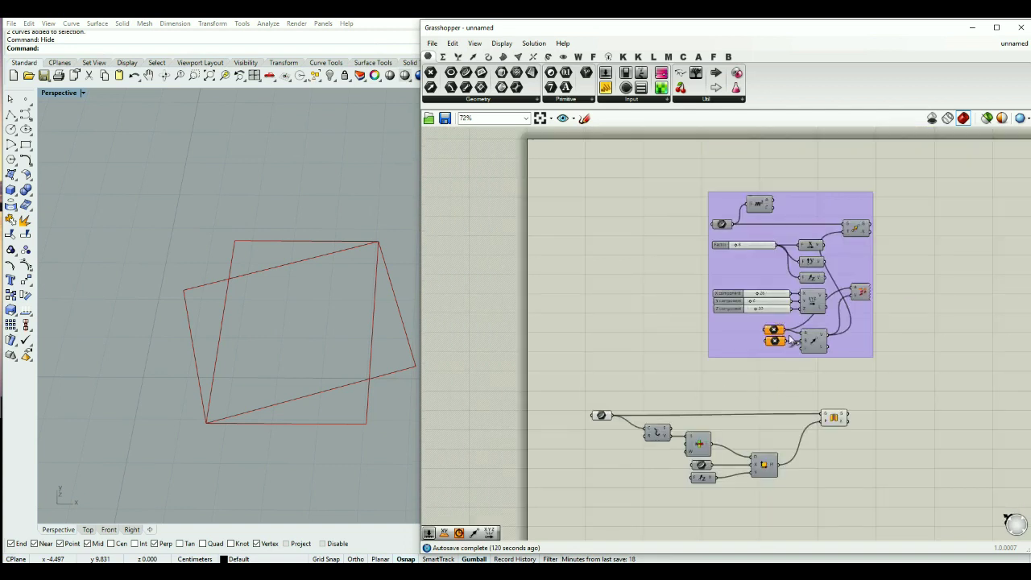
pyautogui.scroll(2, 784, 322)
pyautogui.moveTo(784, 323); pyautogui.dragTo(747, 268, button='right')
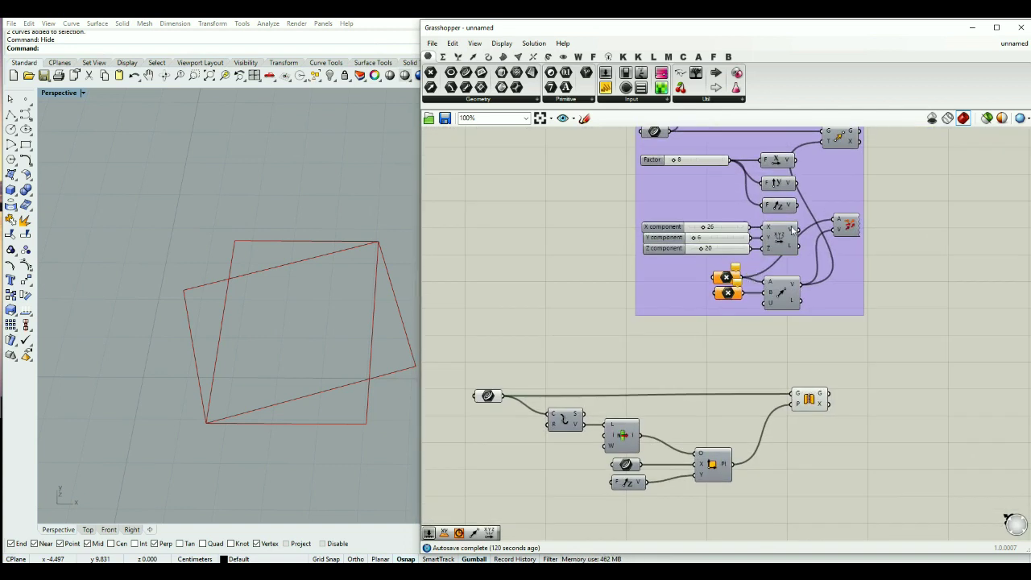
pyautogui.moveTo(797, 230); pyautogui.dragTo(698, 458)
pyautogui.click(630, 465)
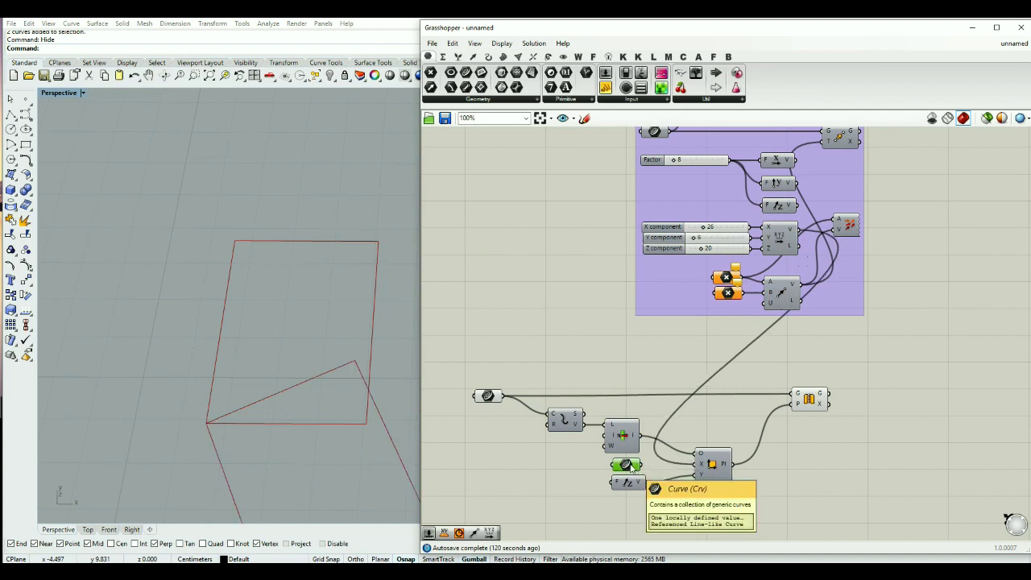
pyautogui.press('Delete')
pyautogui.moveTo(347, 355); pyautogui.dragTo(265, 333, button='right')
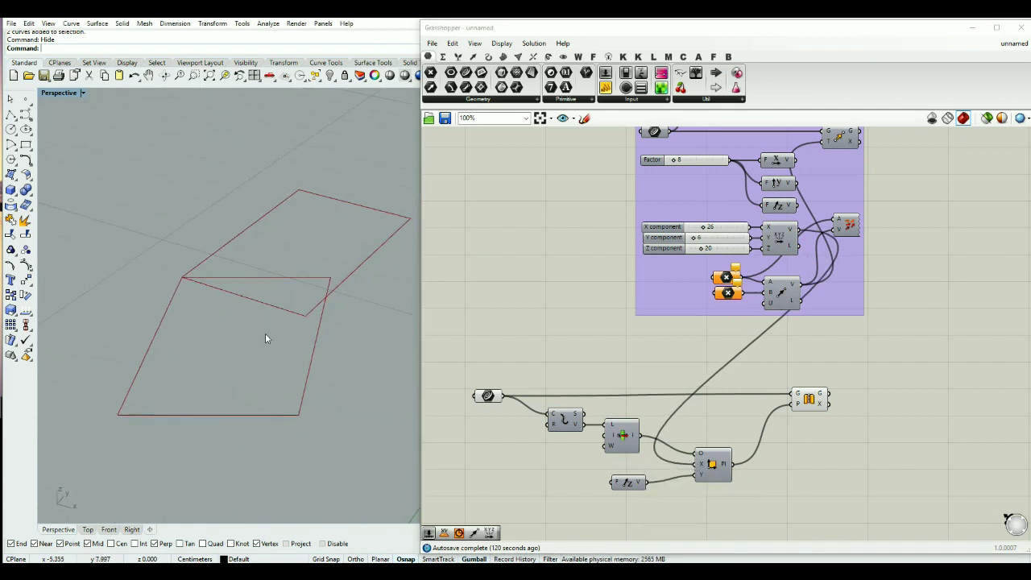
pyautogui.moveTo(376, 325); pyautogui.dragTo(328, 361, button='right')
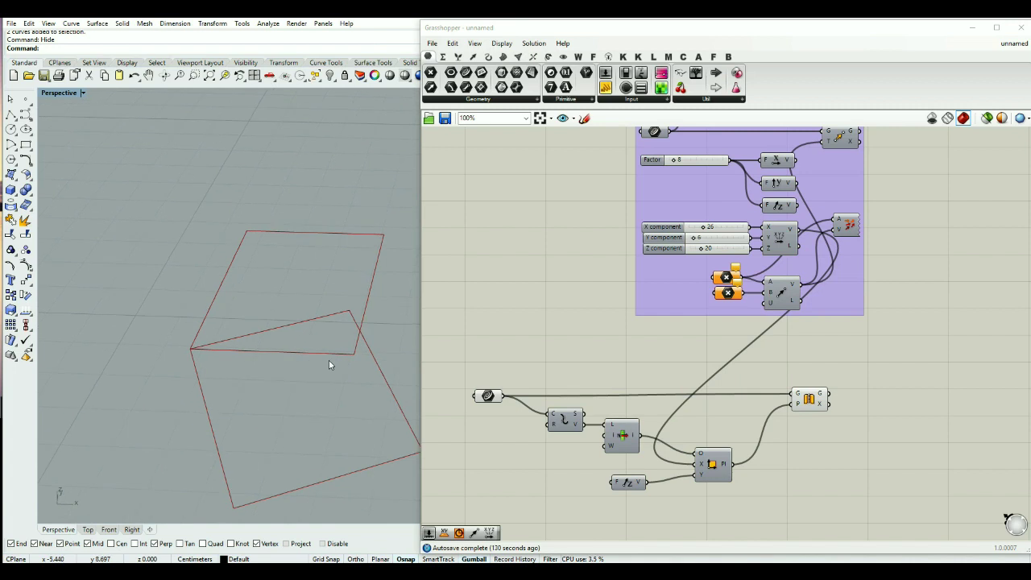
# - Add a Rotate component from the Euclidean transforms beside the rectangle's curve parameter on an empty part of the canvas
pyautogui.scroll(1, 674, 367)
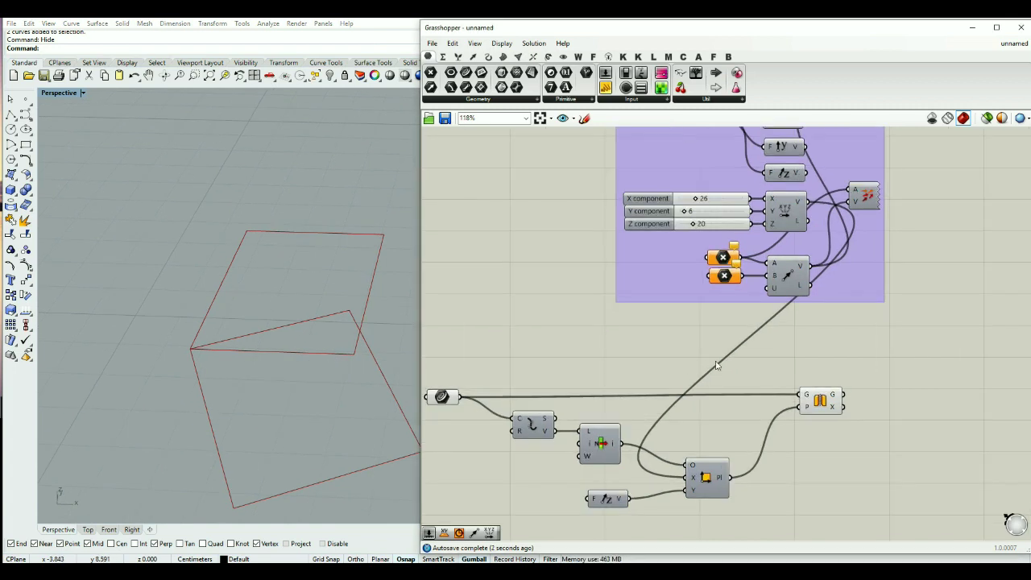
pyautogui.scroll(-2, 757, 364)
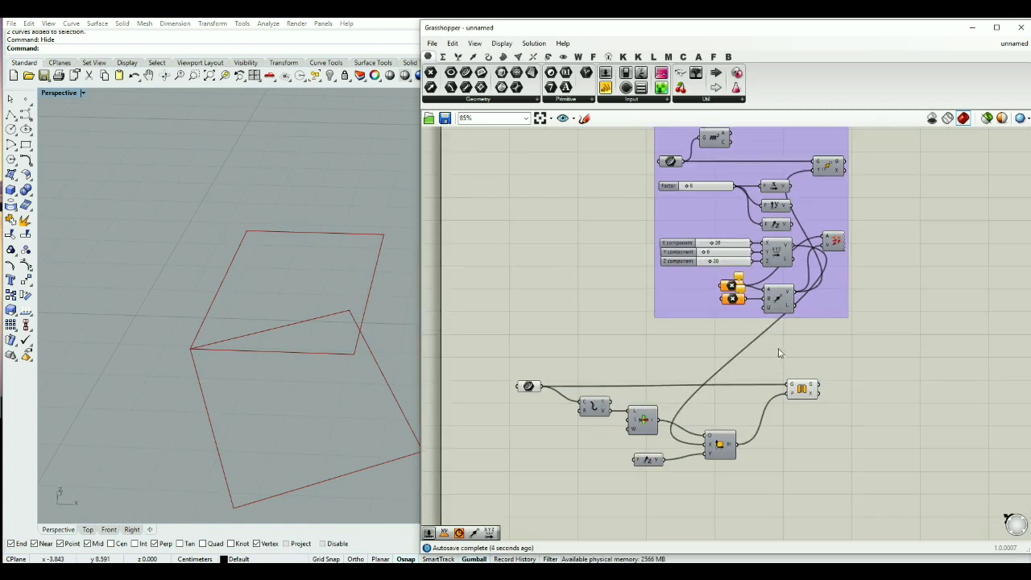
pyautogui.scroll(-2, 858, 334)
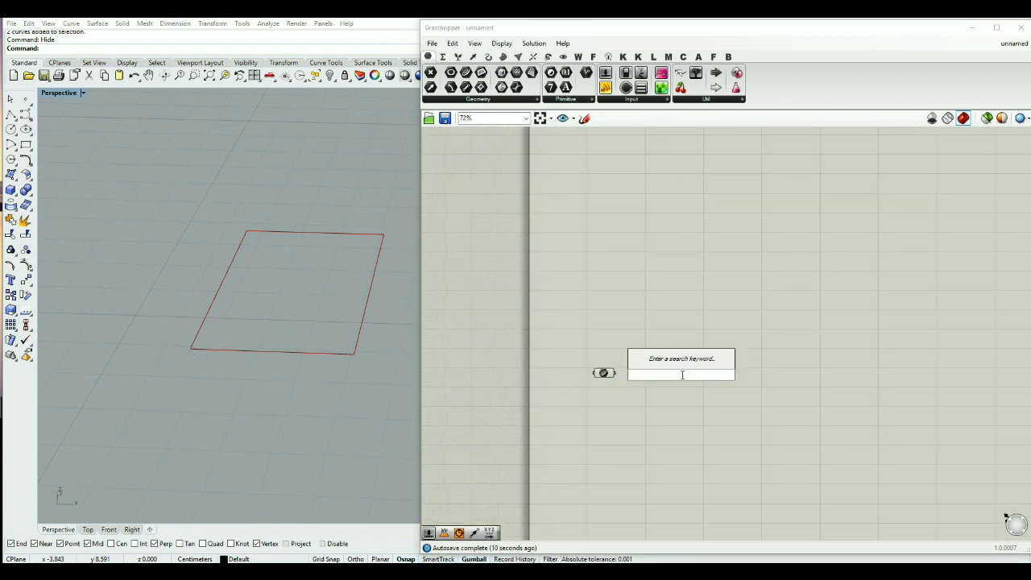
pyautogui.write('rot')
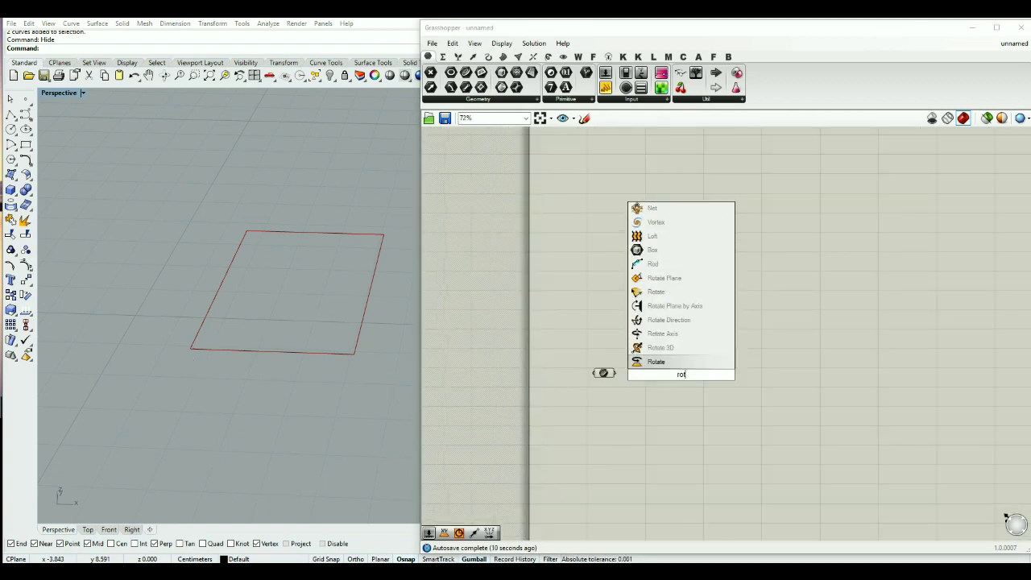
pyautogui.write('ate')
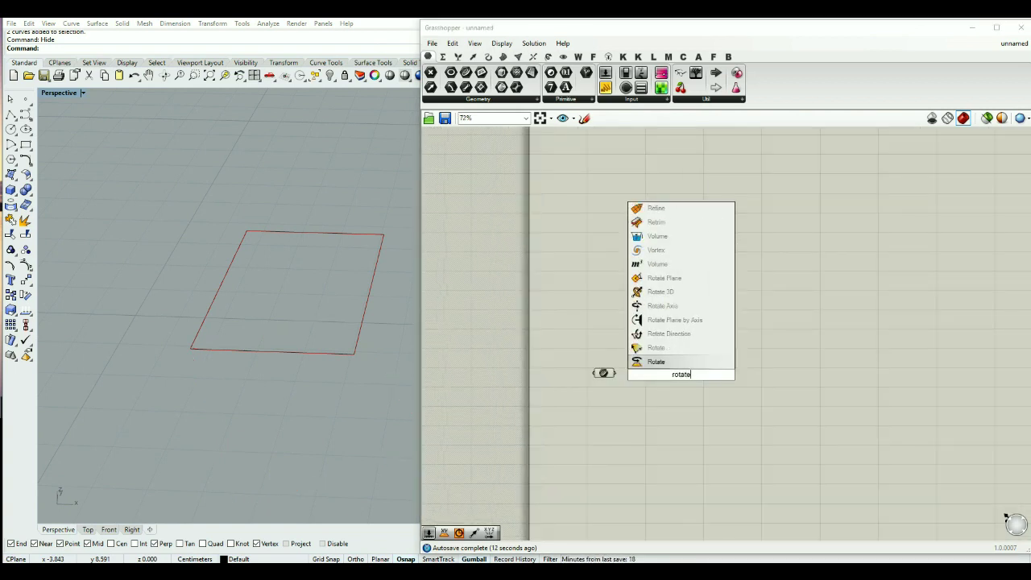
pyautogui.click(657, 364)
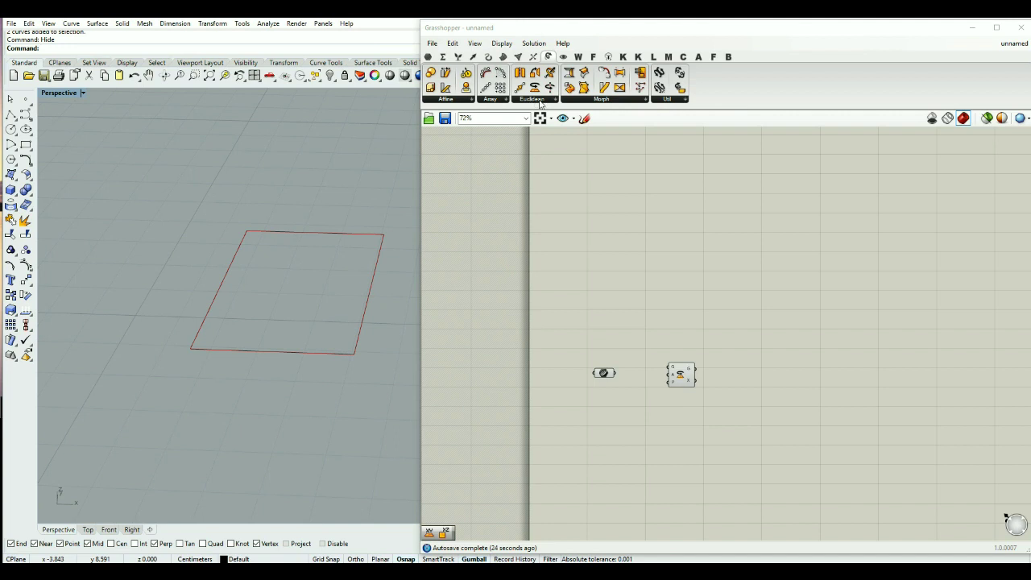
pyautogui.scroll(4, 612, 392)
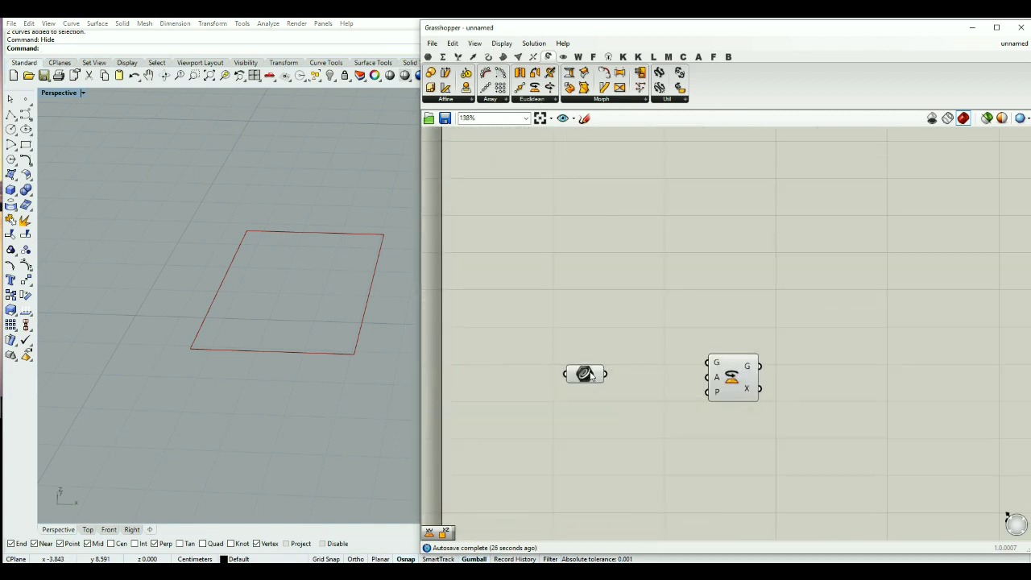
# - Line up the curve parameter with Rotate, show Rhino's Top view and connect the curve to Rotate's geometry input
pyautogui.click(597, 355)
pyautogui.moveTo(735, 377); pyautogui.dragTo(737, 369)
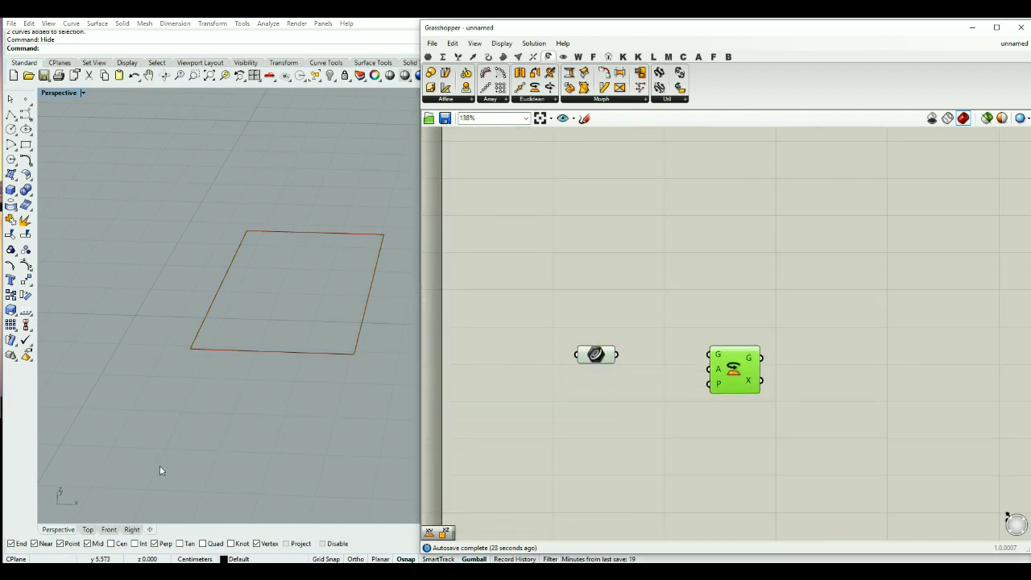
pyautogui.click(88, 529)
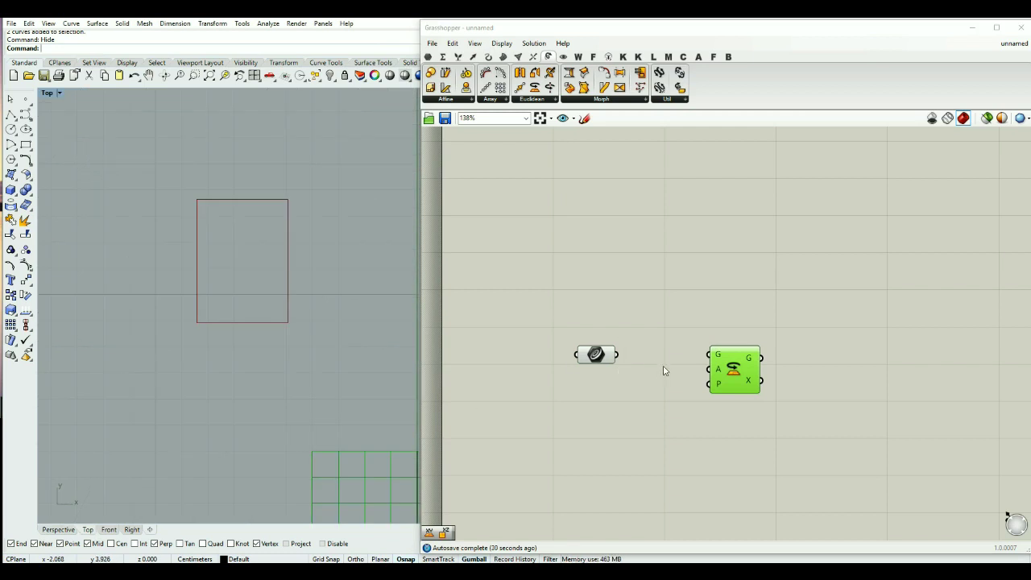
pyautogui.moveTo(617, 355); pyautogui.dragTo(742, 367)
# - Switch Rotate's angle input from radians to degrees
pyautogui.moveTo(724, 375)
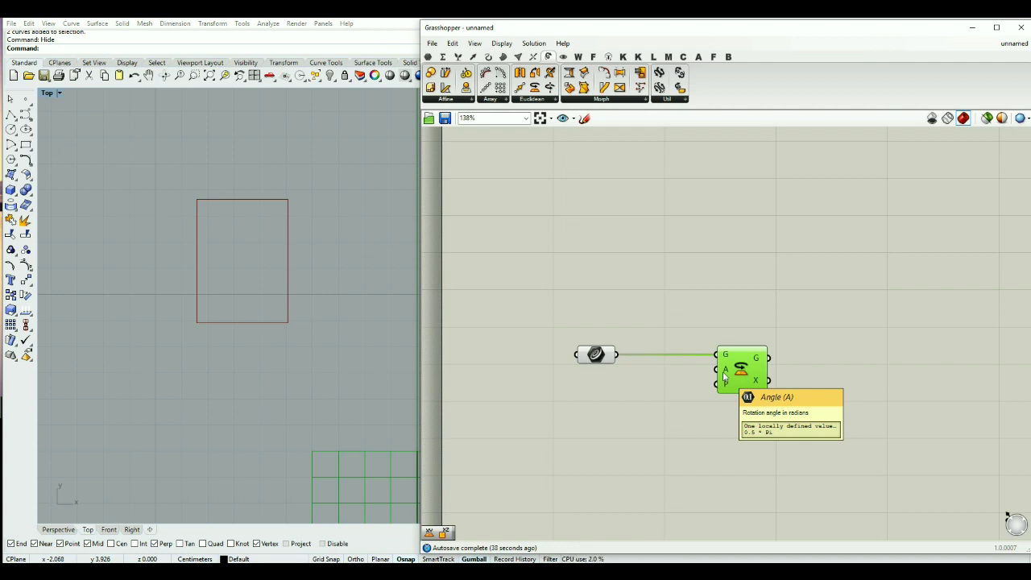
pyautogui.rightClick(723, 371)
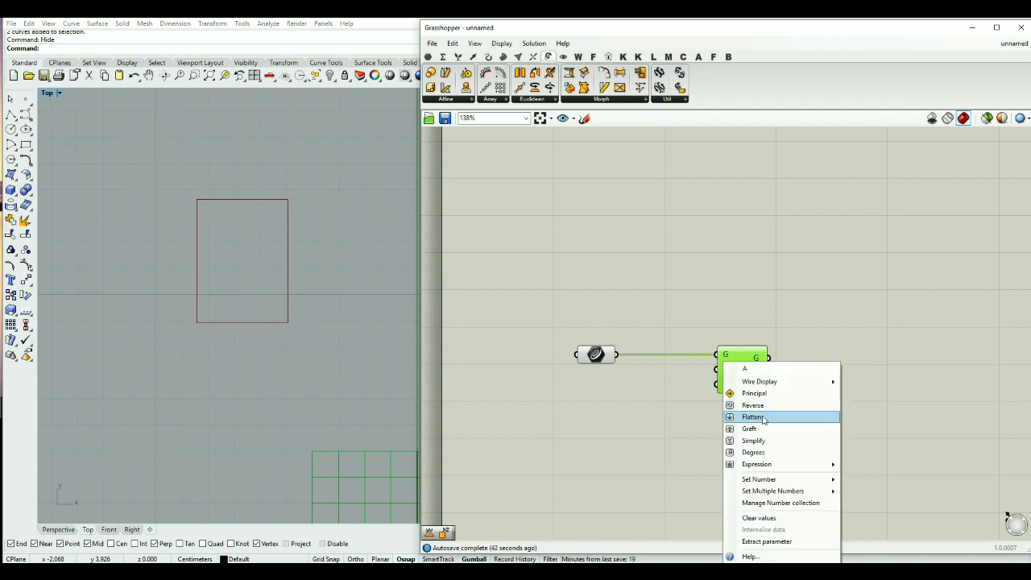
pyautogui.click(754, 452)
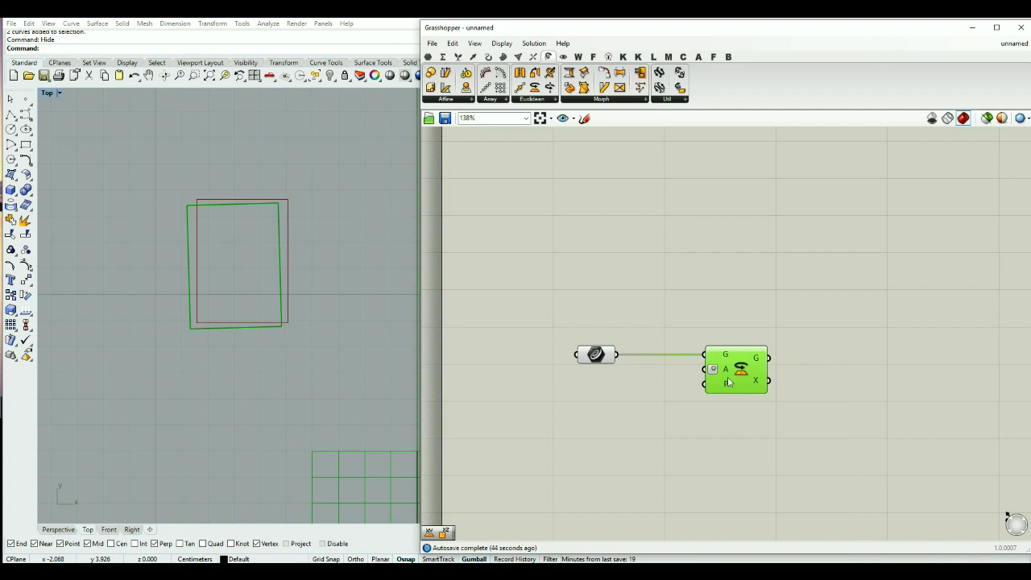
pyautogui.moveTo(740, 375); pyautogui.dragTo(746, 374)
# - Add a number slider set to 12, connect it to Rotate's angle input, and align the components
pyautogui.doubleClick(656, 322)
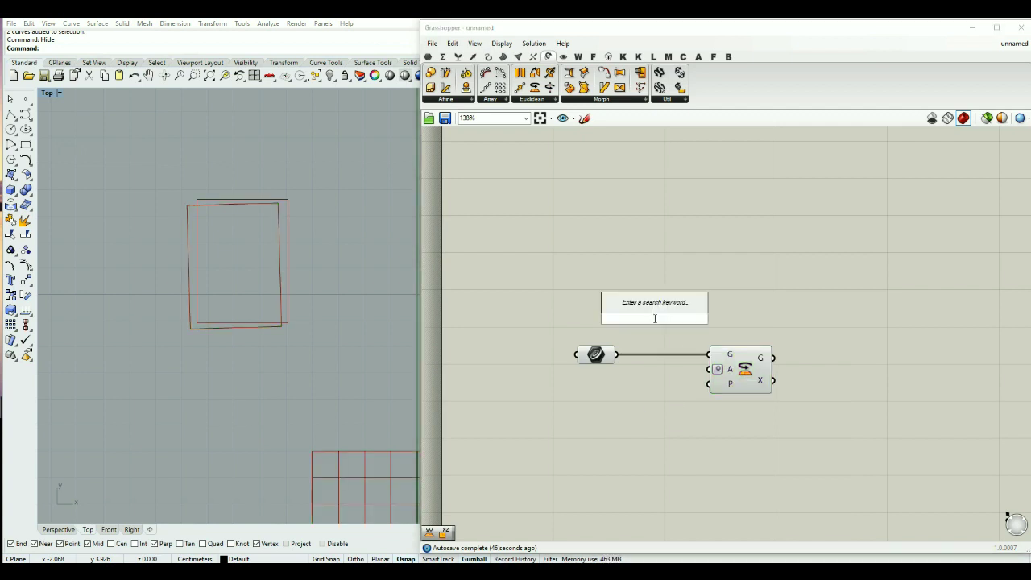
pyautogui.write('12')
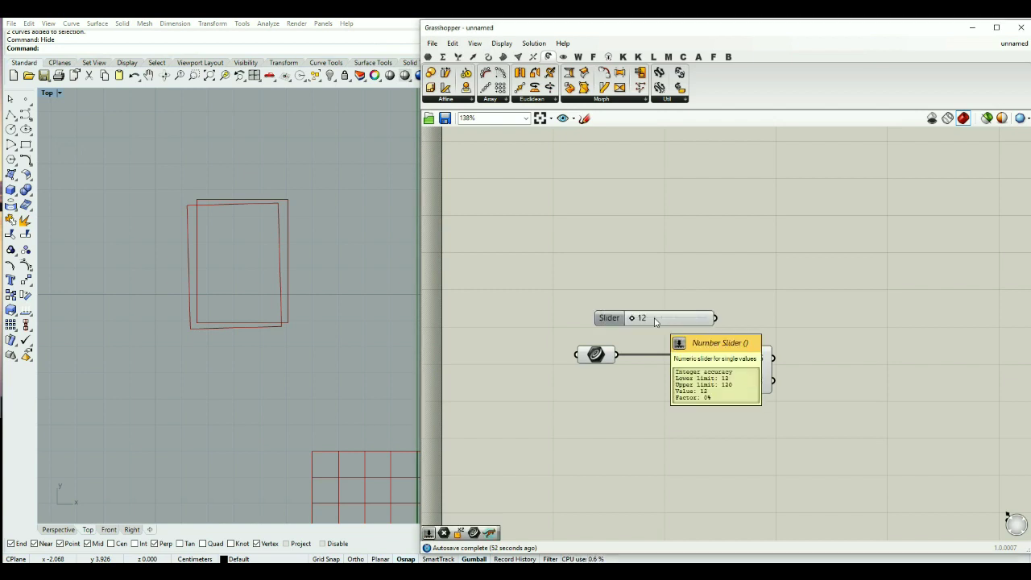
pyautogui.press('Return')
pyautogui.moveTo(603, 347); pyautogui.dragTo(622, 382)
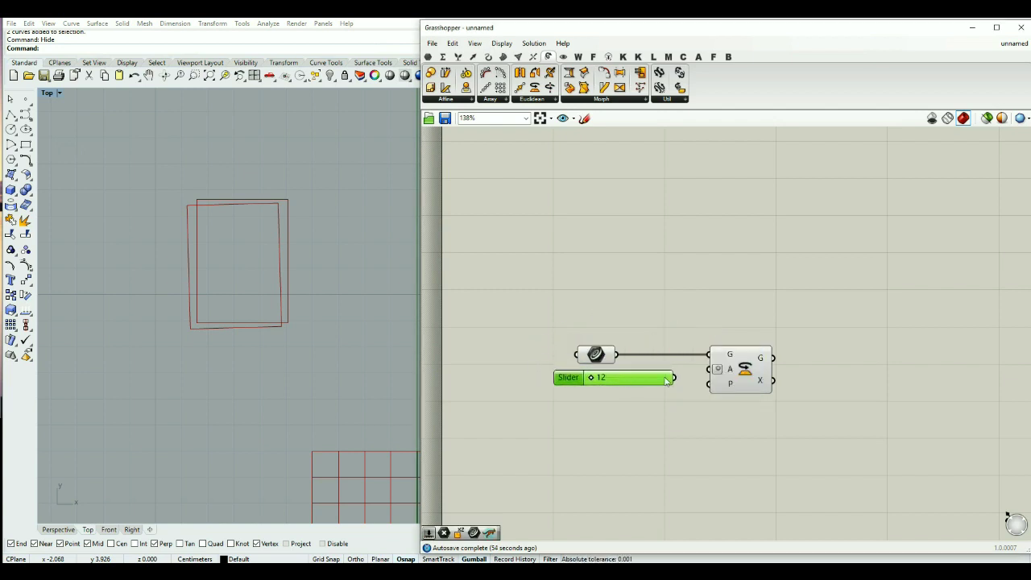
pyautogui.moveTo(711, 369); pyautogui.dragTo(675, 378)
pyautogui.moveTo(737, 379); pyautogui.dragTo(776, 383)
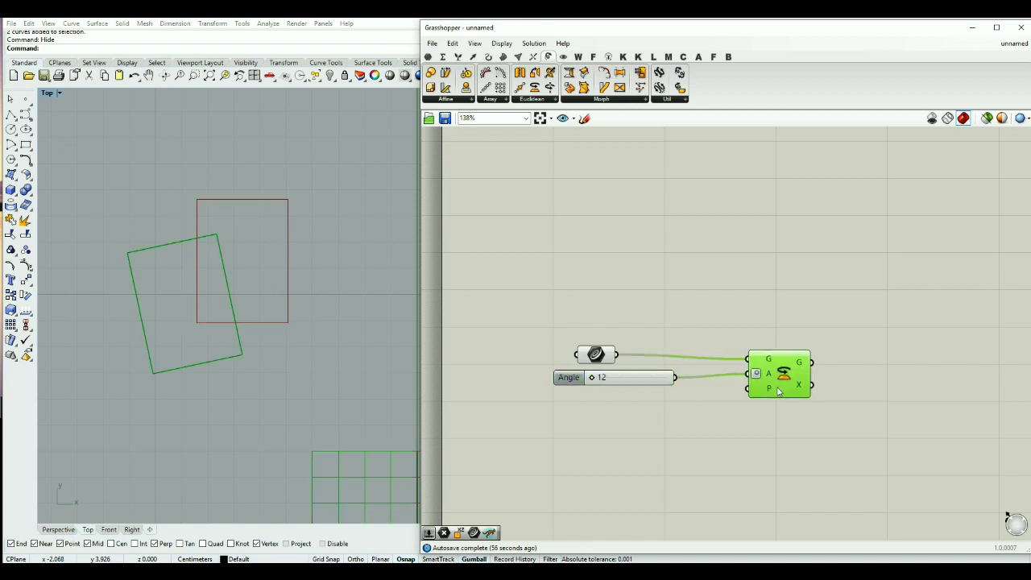
pyautogui.moveTo(653, 380); pyautogui.dragTo(676, 377)
pyautogui.click(706, 424)
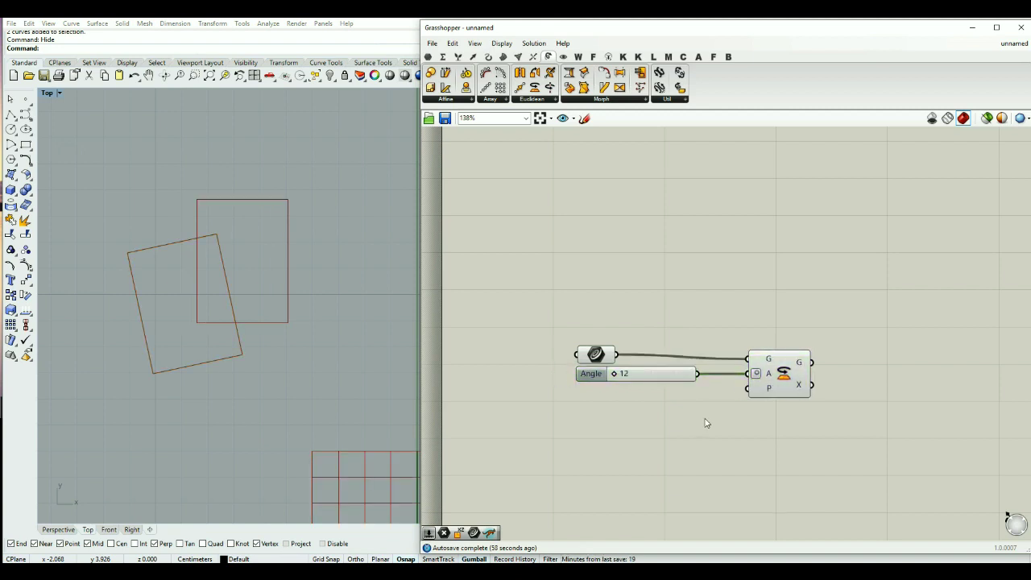
pyautogui.moveTo(607, 358); pyautogui.dragTo(606, 362)
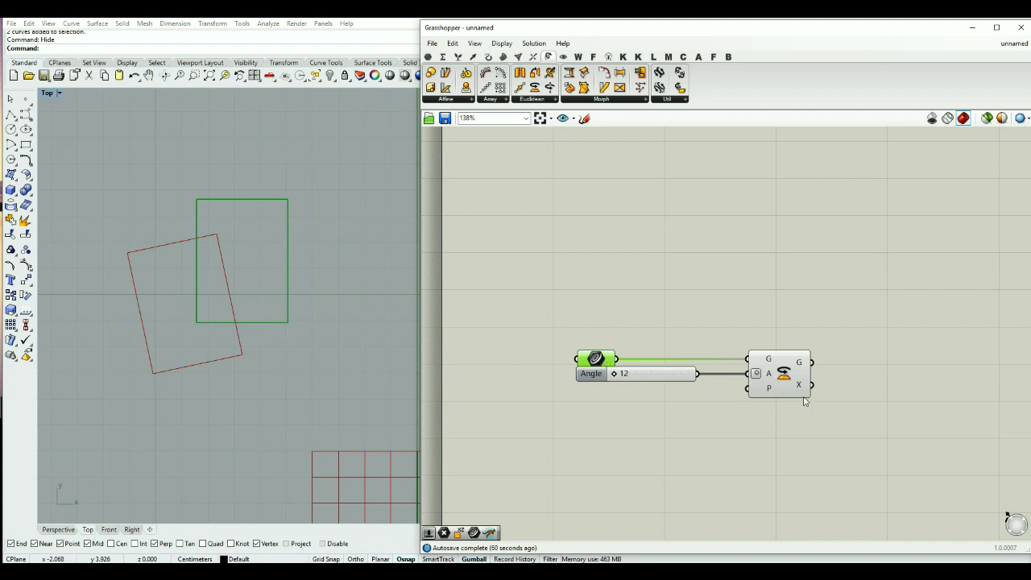
# - Add an Area component for the rectangle's curve and connect its centroid output to Rotate's plane input
pyautogui.moveTo(770, 396)
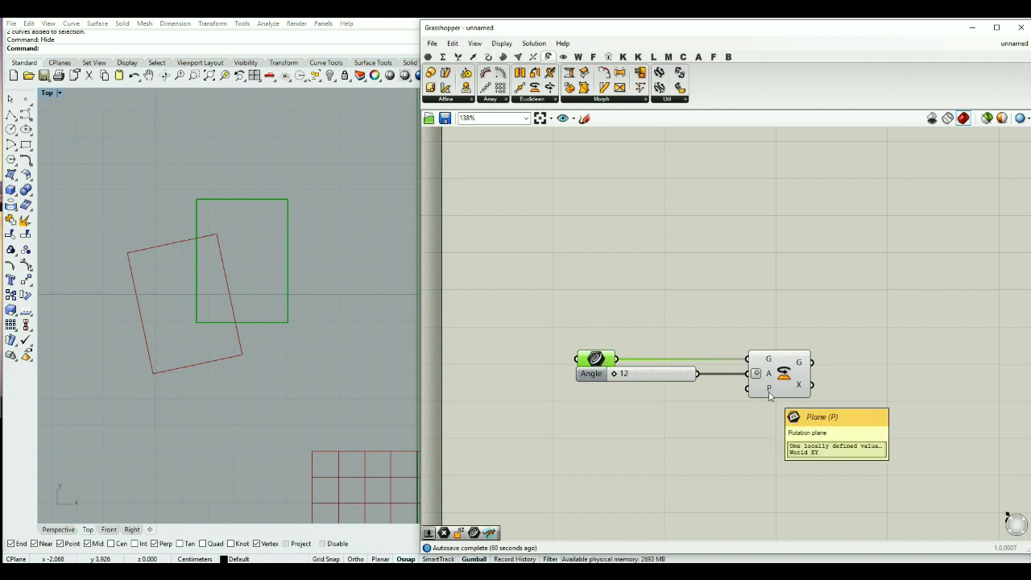
pyautogui.scroll(-2, 203, 323)
pyautogui.moveTo(295, 371); pyautogui.dragTo(292, 337, button='right')
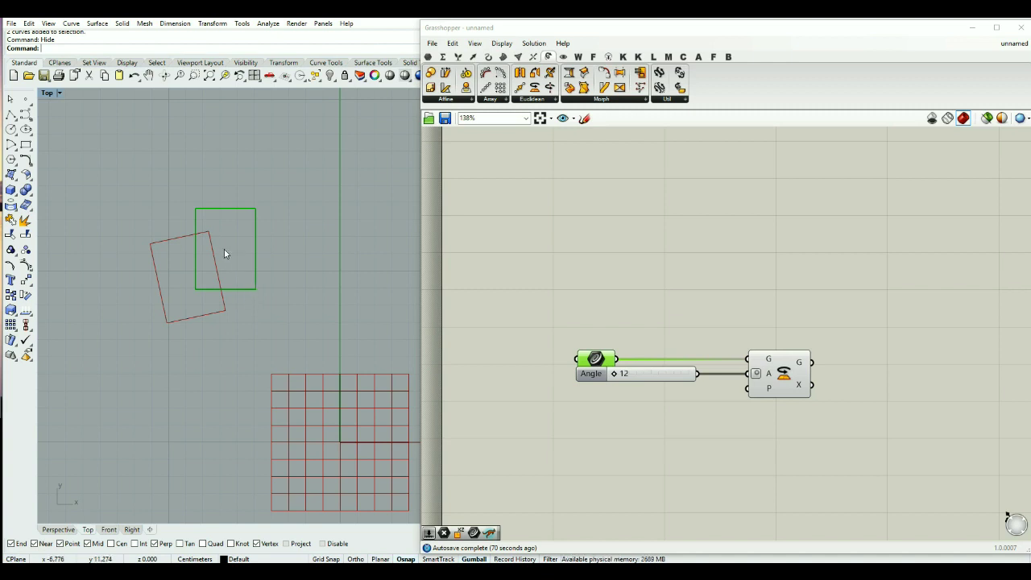
pyautogui.click(651, 339)
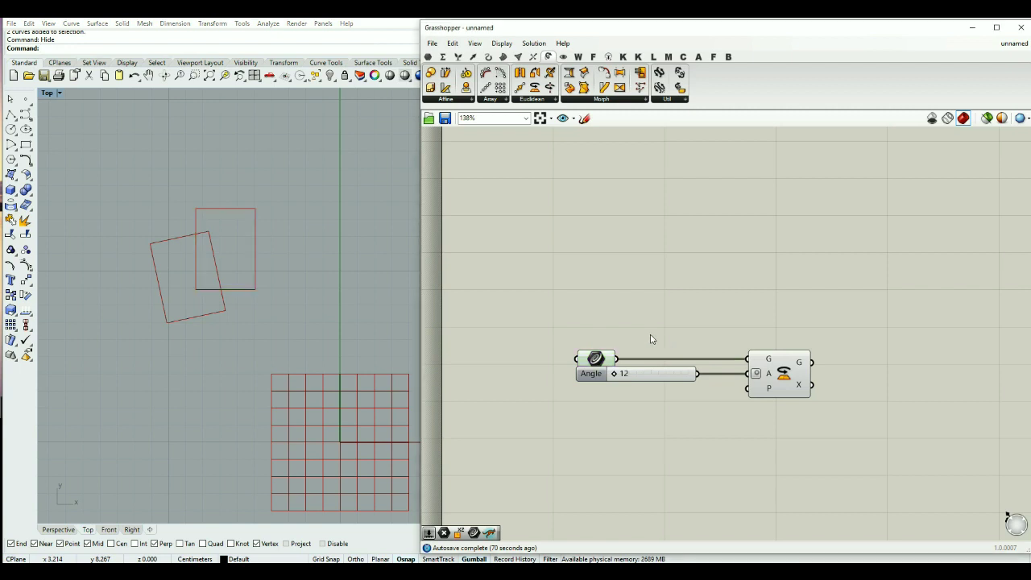
pyautogui.doubleClick(651, 339)
pyautogui.write('area')
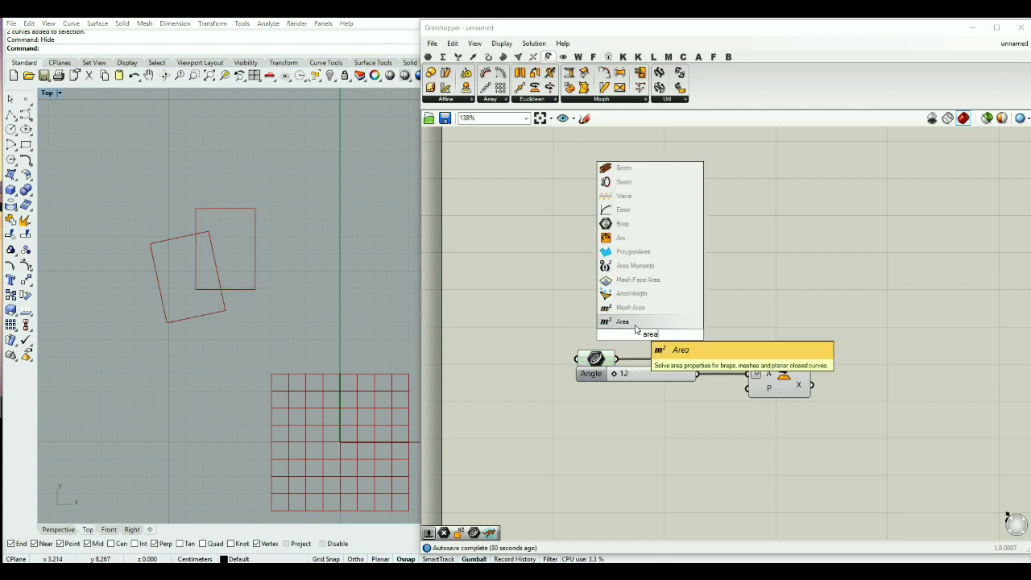
pyautogui.press('Return')
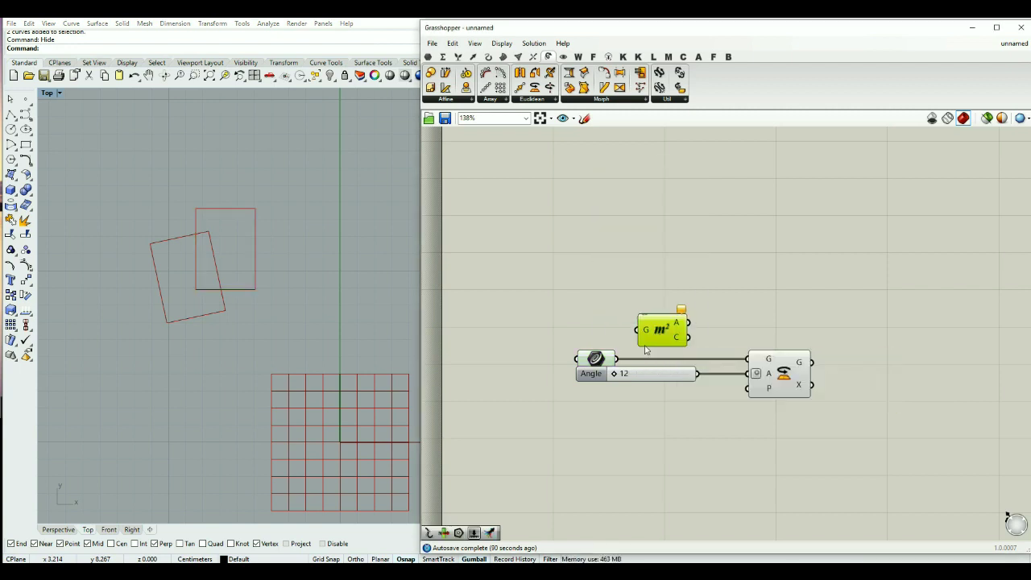
pyautogui.moveTo(617, 360); pyautogui.dragTo(669, 420)
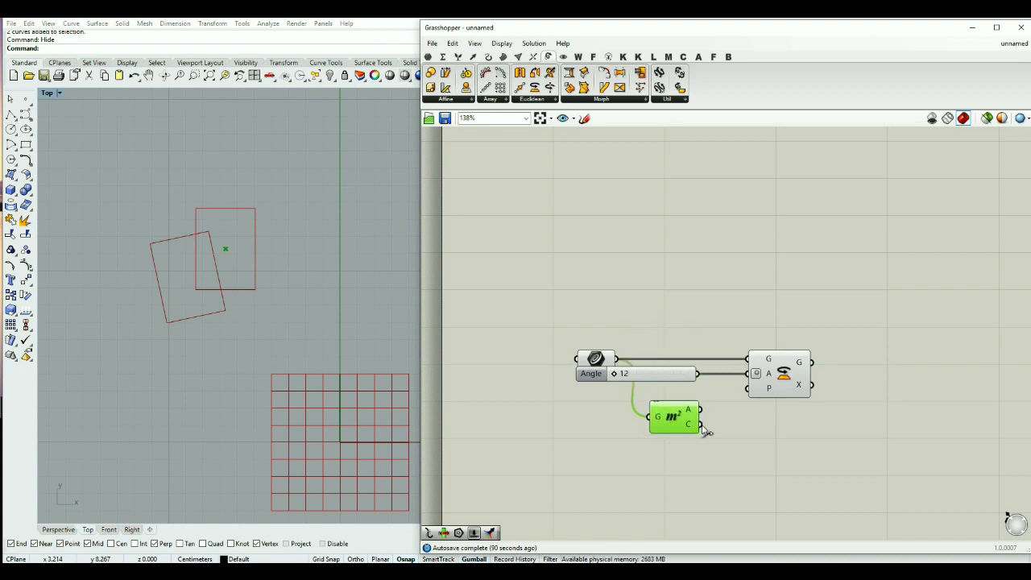
pyautogui.moveTo(702, 428); pyautogui.dragTo(747, 389)
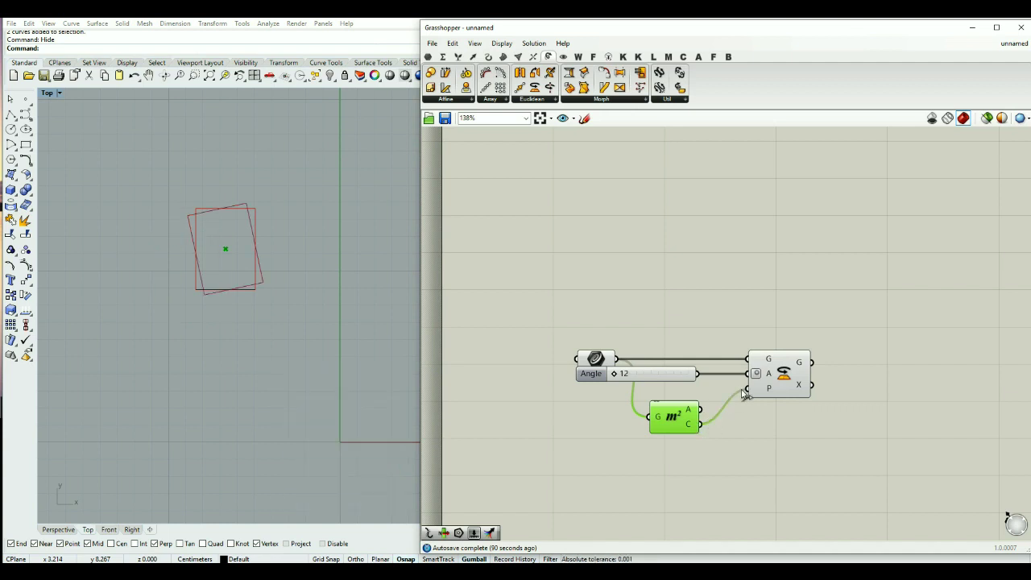
# - Delete the Area component that feeds Rotate's plane input
pyautogui.moveTo(614, 375)
pyautogui.mouseDown()
pyautogui.moveTo(694, 390)
pyautogui.moveTo(615, 376)
pyautogui.mouseUp()
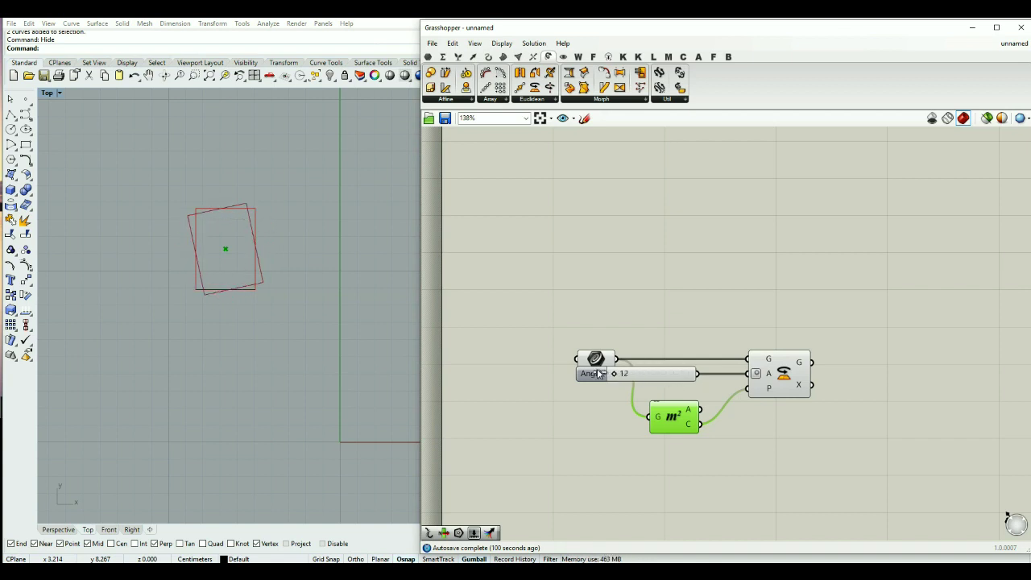
pyautogui.press('Delete')
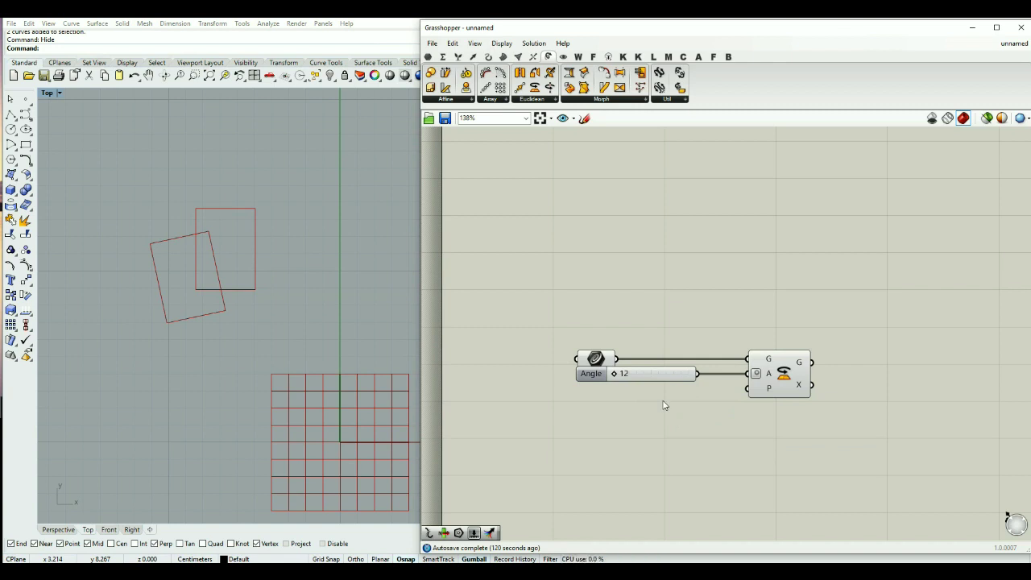
# - Add an Explode component below the Angle slider, fed by the rectangle's curve, with more space before Rotate
pyautogui.doubleClick(664, 400)
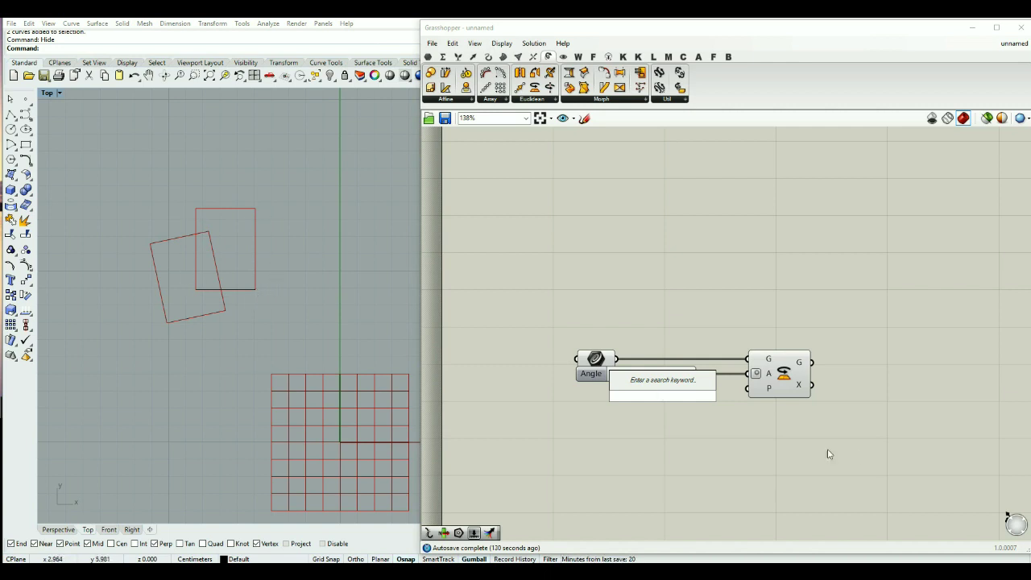
pyautogui.write('ex')
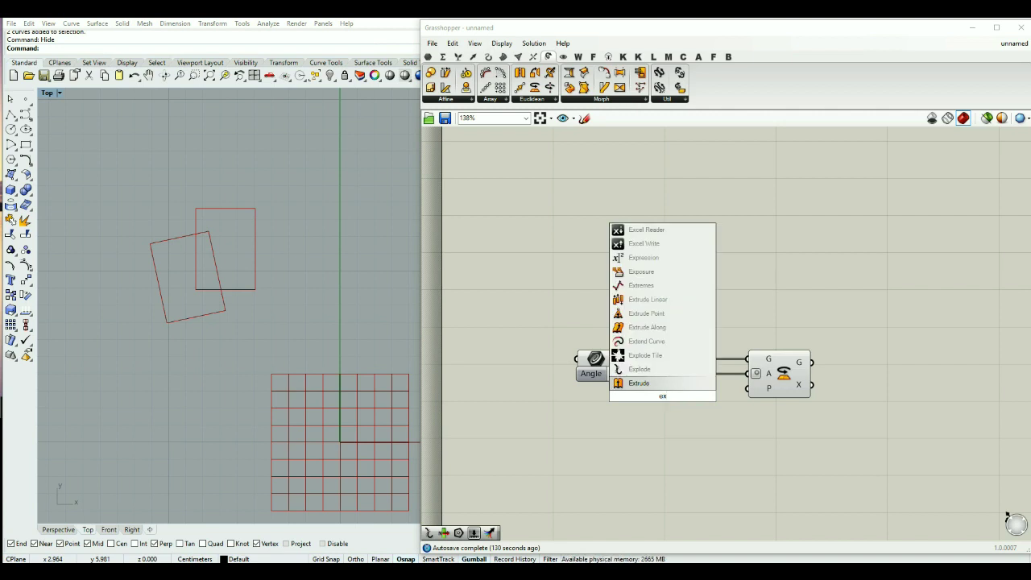
pyautogui.write('plode')
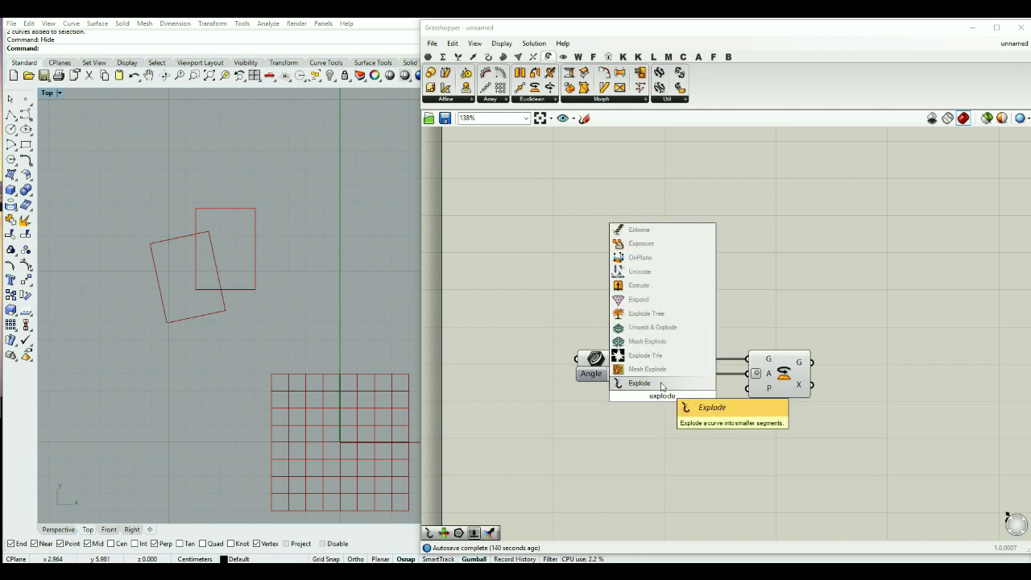
pyautogui.press('Return')
pyautogui.scroll(2, 662, 394)
pyautogui.moveTo(665, 393); pyautogui.dragTo(662, 421)
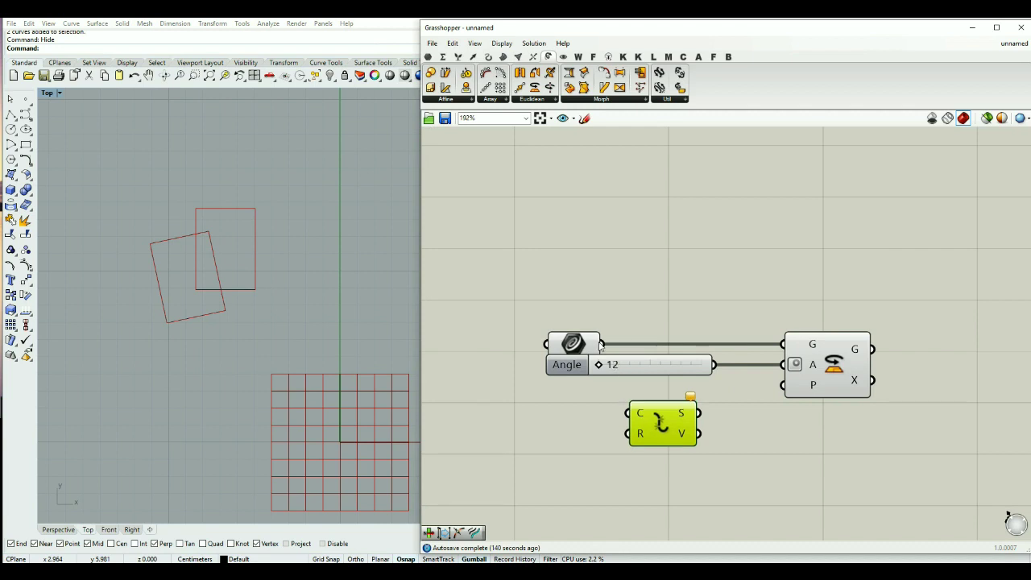
pyautogui.moveTo(616, 367); pyautogui.dragTo(667, 431)
pyautogui.click(734, 450)
pyautogui.moveTo(859, 390); pyautogui.dragTo(959, 390)
pyautogui.click(792, 465)
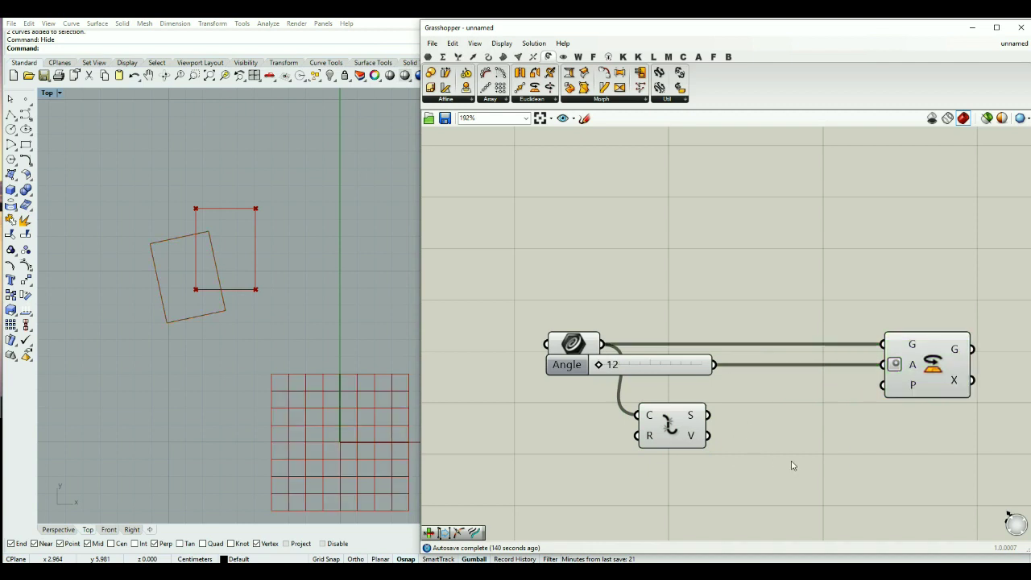
# - Add a List Item component, feed it the exploded curve's vertices, and connect its item output to the Rotate component's Plane input
pyautogui.doubleClick(792, 466)
pyautogui.write('split')
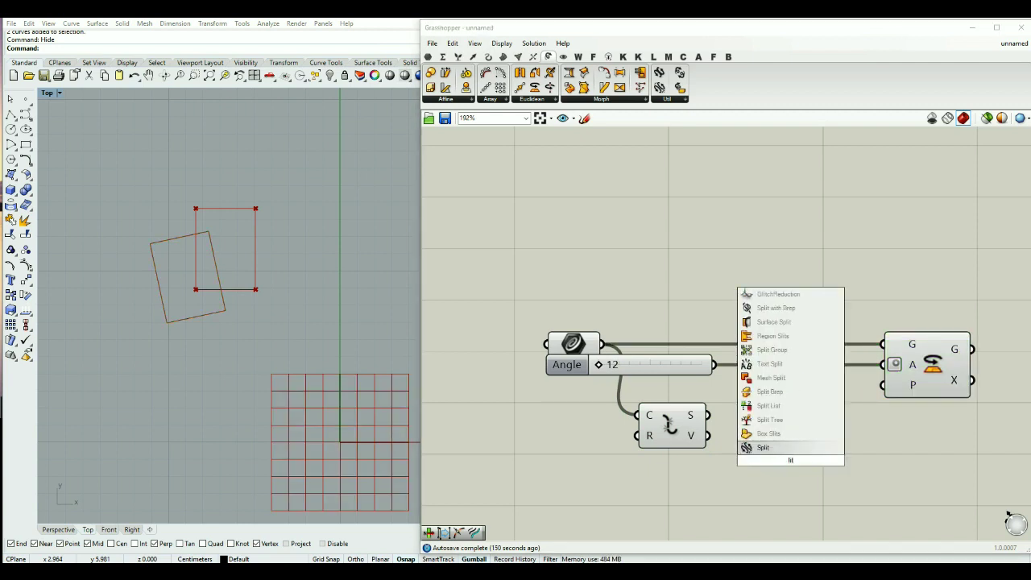
pyautogui.write('st rota')
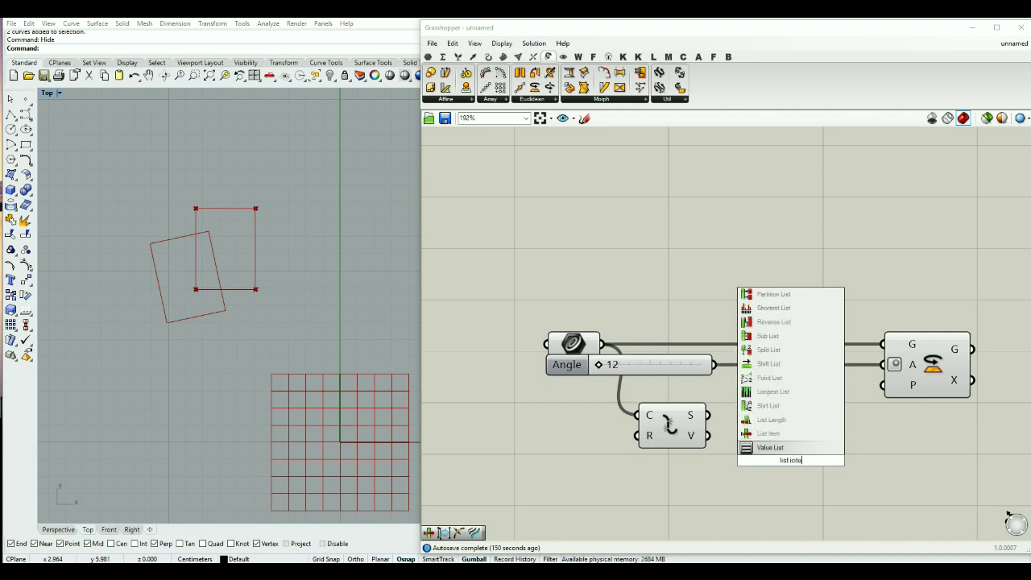
pyautogui.scroll(2, 830, 450)
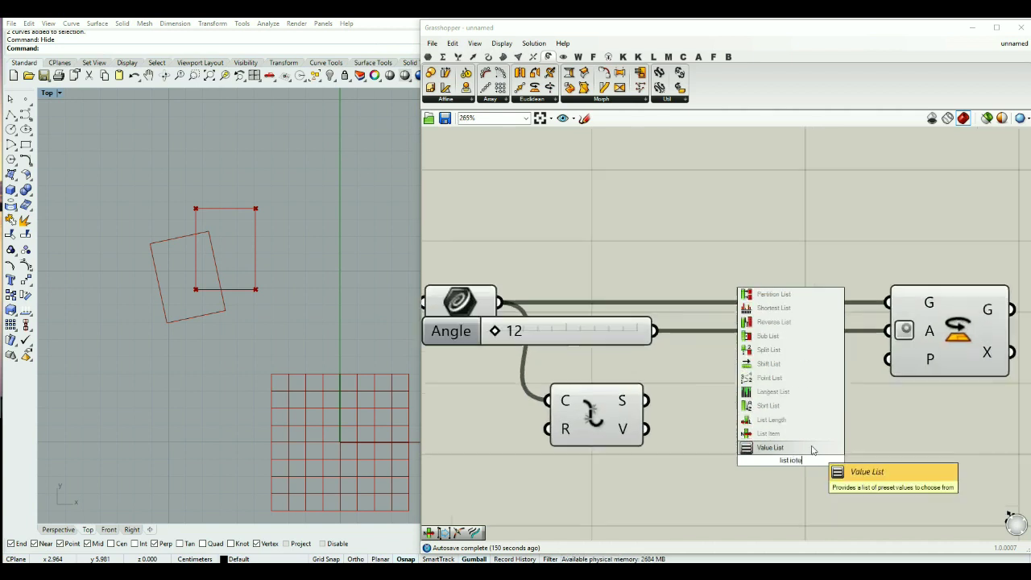
pyautogui.click(797, 434)
pyautogui.moveTo(645, 429); pyautogui.dragTo(745, 436)
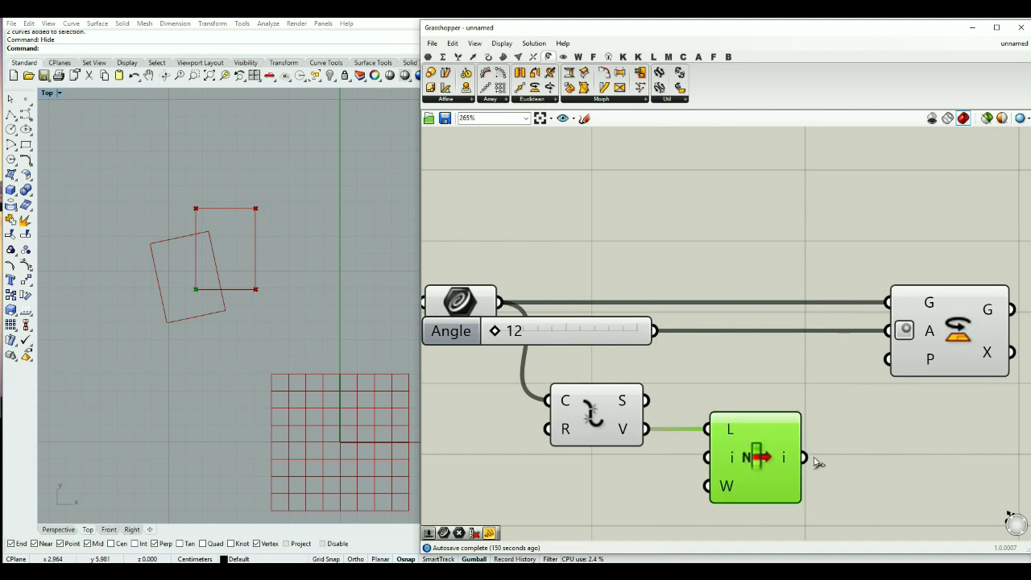
pyautogui.moveTo(806, 457); pyautogui.dragTo(881, 375)
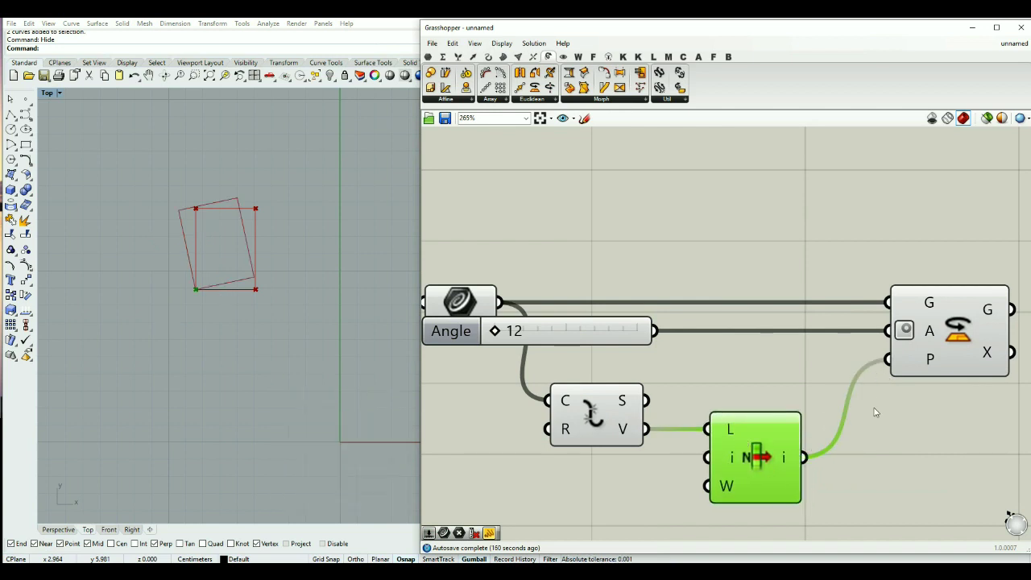
# - Create a number slider with value 2 and connect it to the List Item's index input
pyautogui.scroll(-1, 877, 415)
pyautogui.moveTo(712, 499); pyautogui.dragTo(757, 456, button='right')
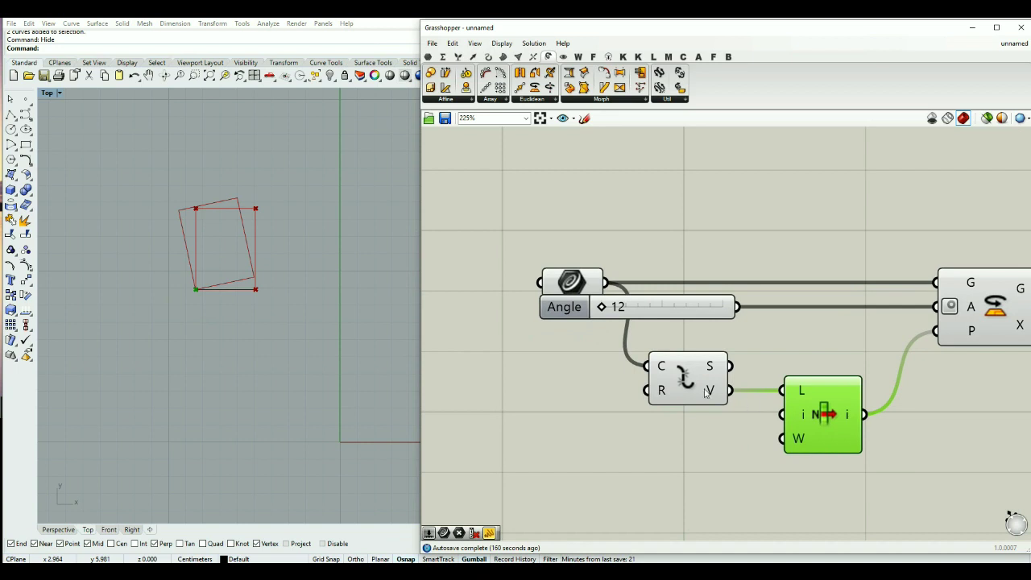
pyautogui.doubleClick(692, 452)
pyautogui.write('2')
pyautogui.press('Return')
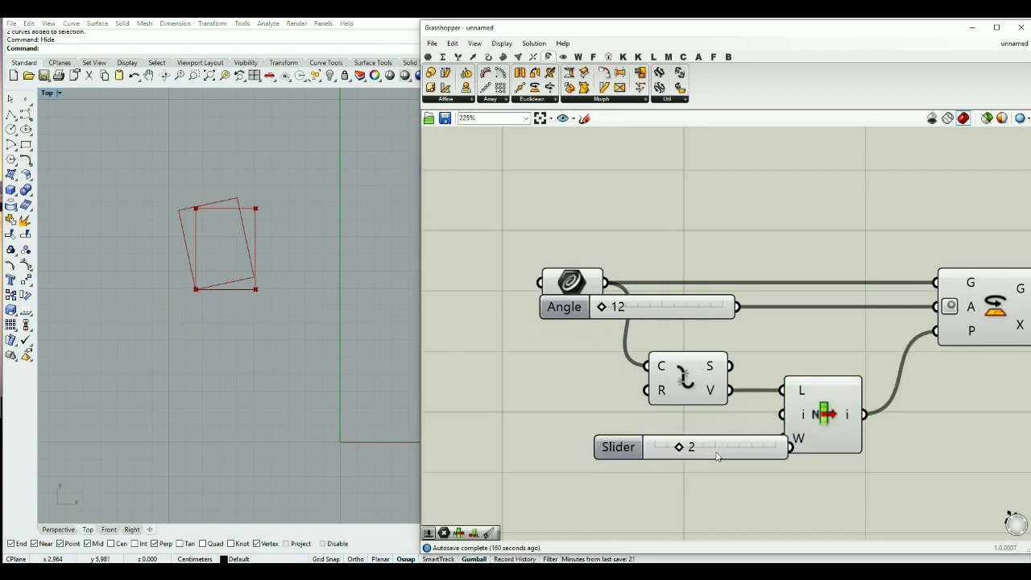
pyautogui.moveTo(790, 416); pyautogui.dragTo(736, 438)
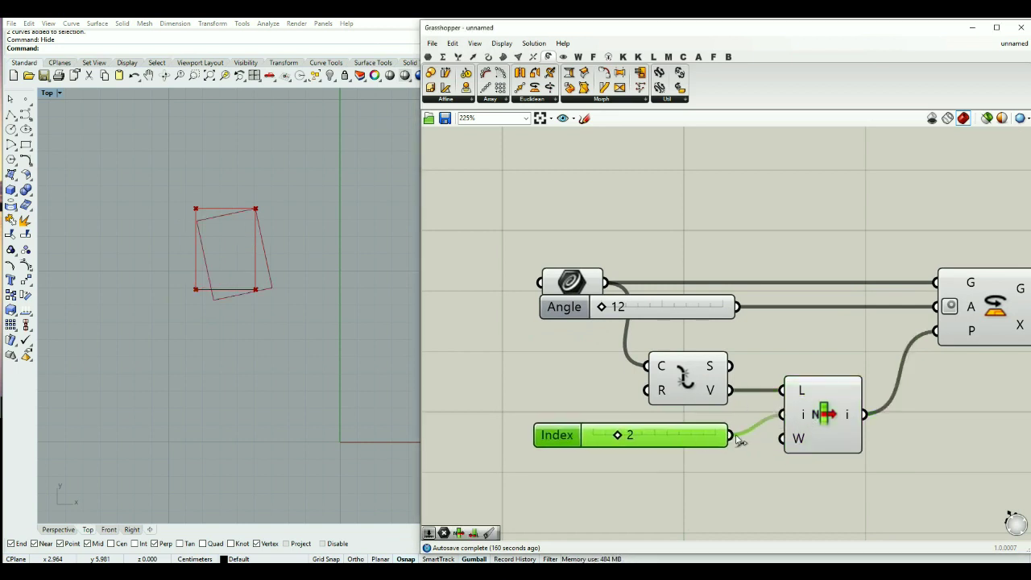
# - Set the Index slider to 4 and adjust the rotation's Angle slider
pyautogui.moveTo(668, 441); pyautogui.dragTo(643, 430)
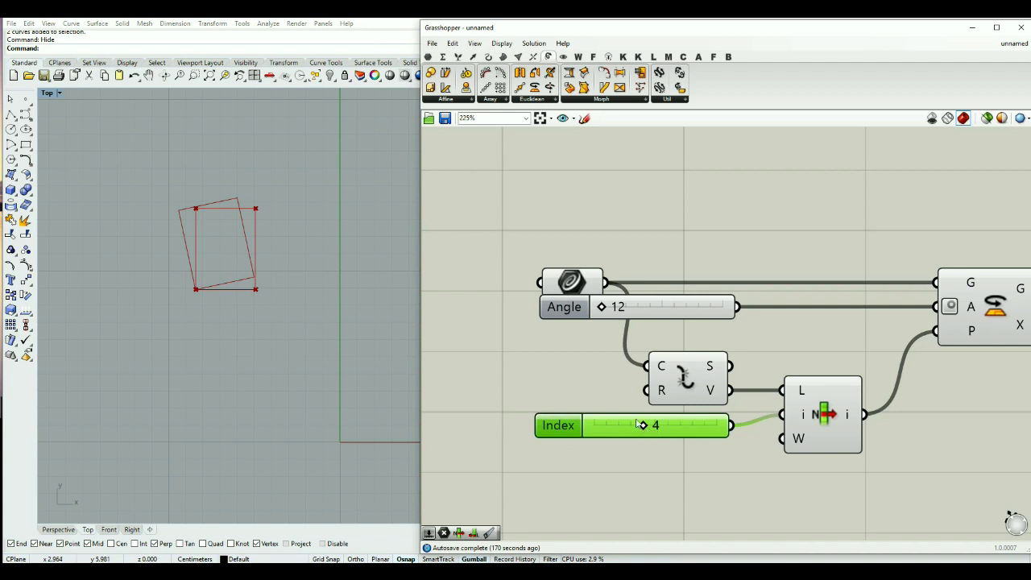
pyautogui.moveTo(604, 309); pyautogui.dragTo(721, 341)
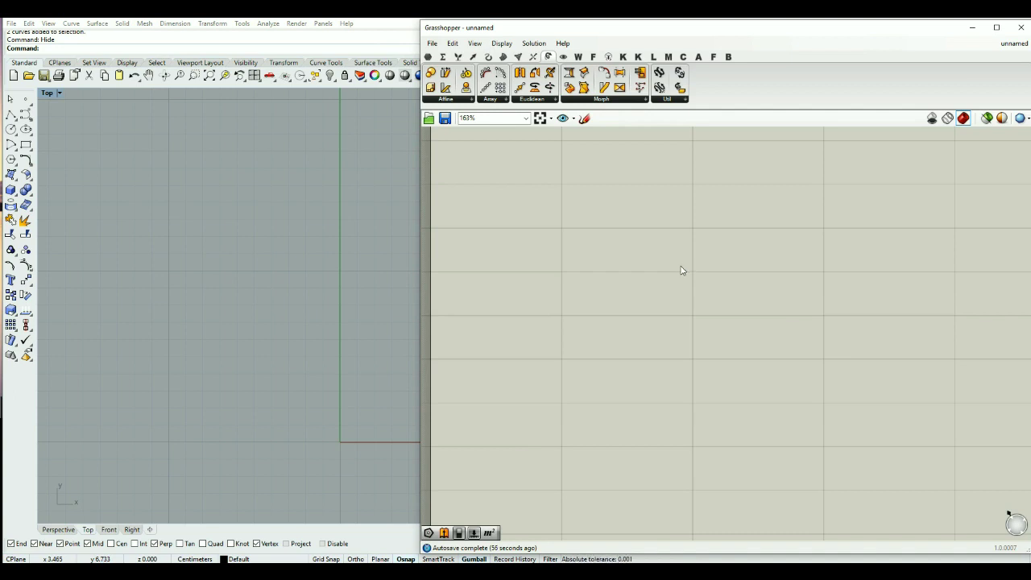
# - Add a uniform Scale component to an empty area of the canvas
pyautogui.doubleClick(681, 271)
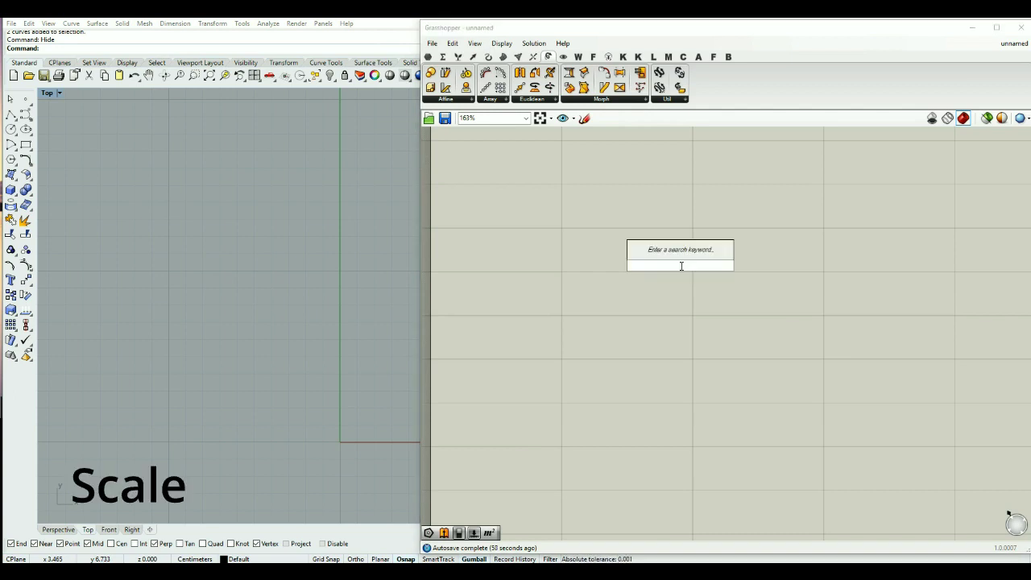
pyautogui.write('scale')
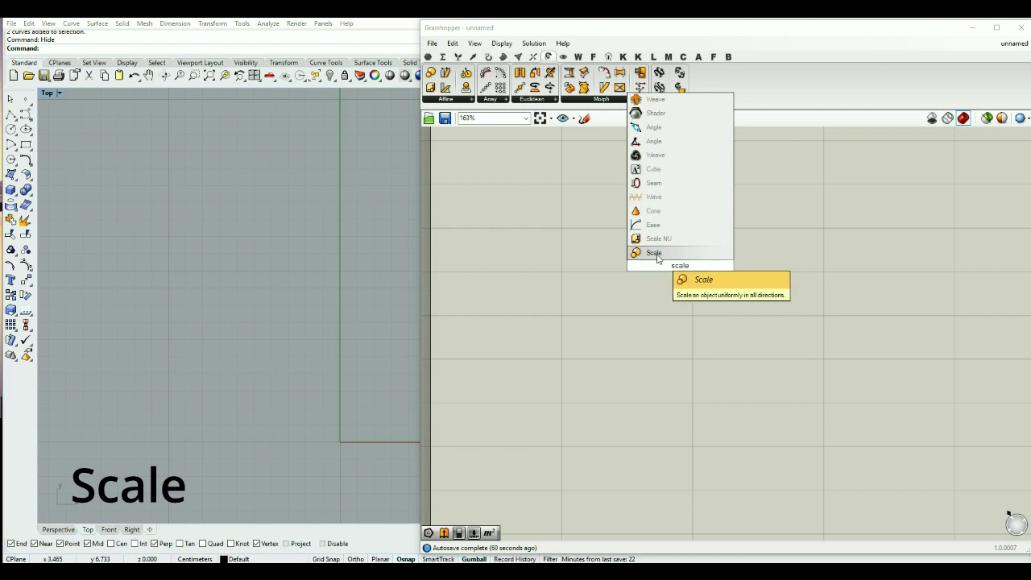
pyautogui.click(654, 253)
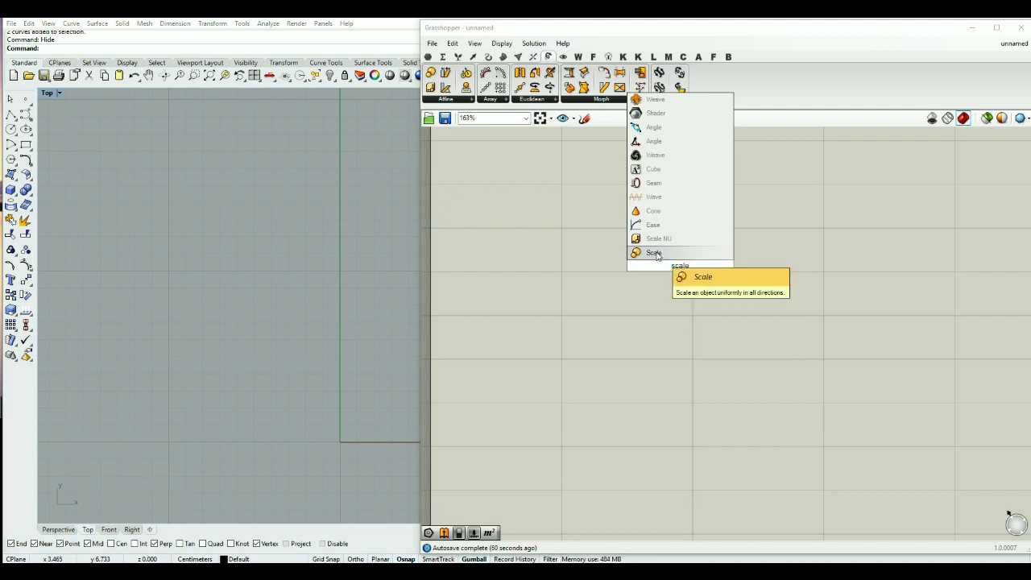
pyautogui.click(688, 270)
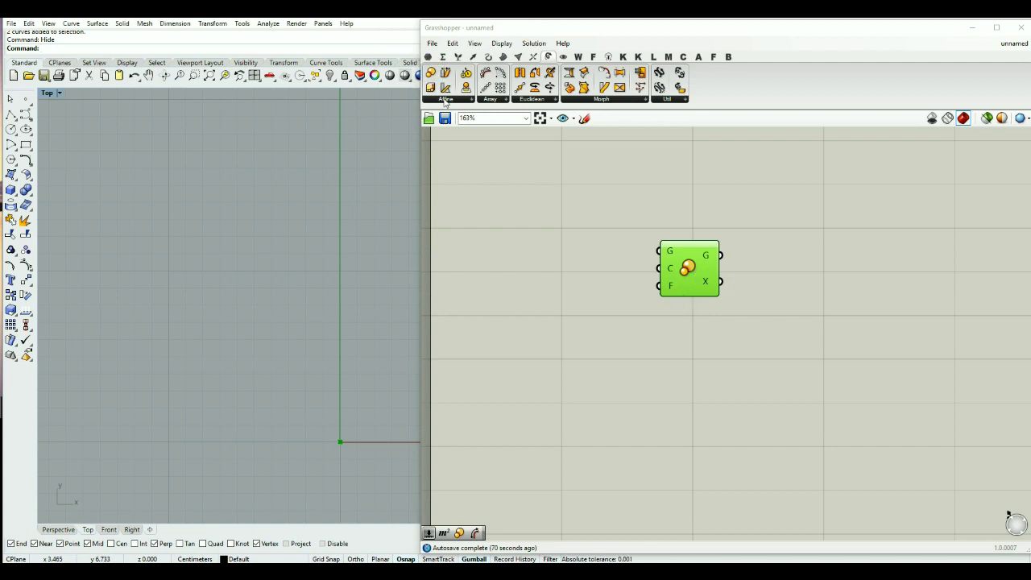
pyautogui.moveTo(687, 287); pyautogui.dragTo(724, 289)
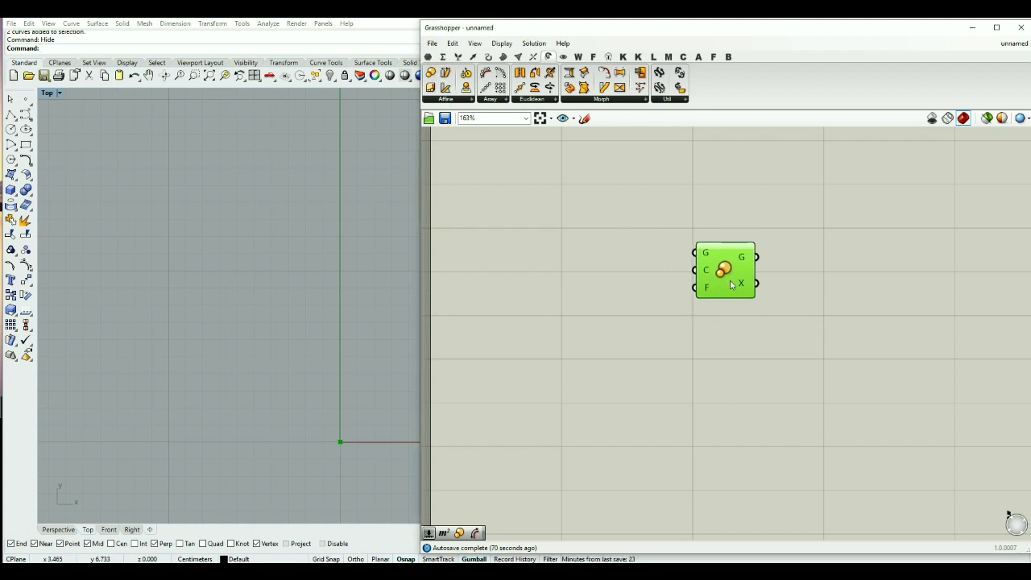
# - Add a Polygon component before the Scale component and space the two components apart
pyautogui.click(614, 260)
pyautogui.doubleClick(612, 260)
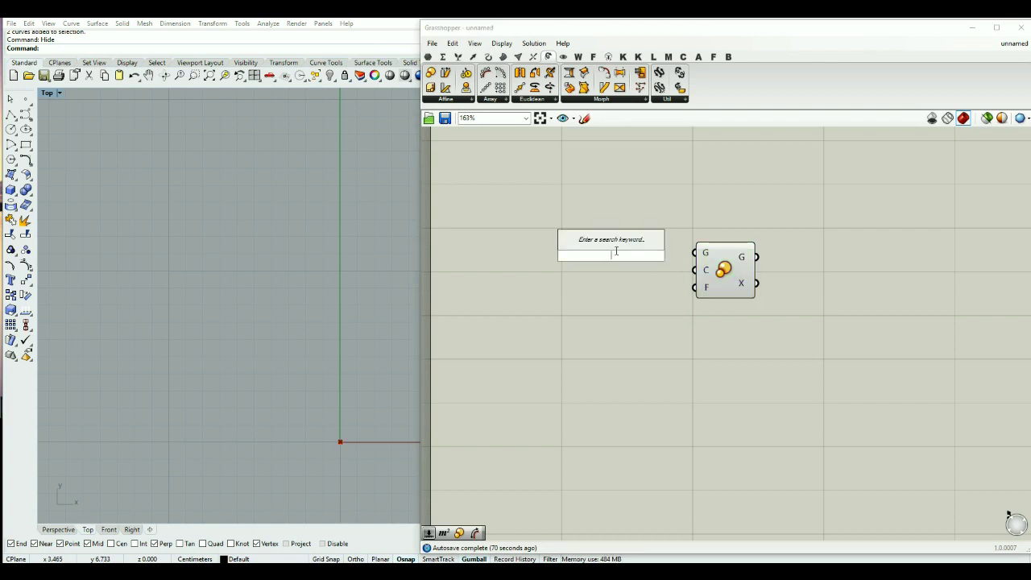
pyautogui.write('polygon')
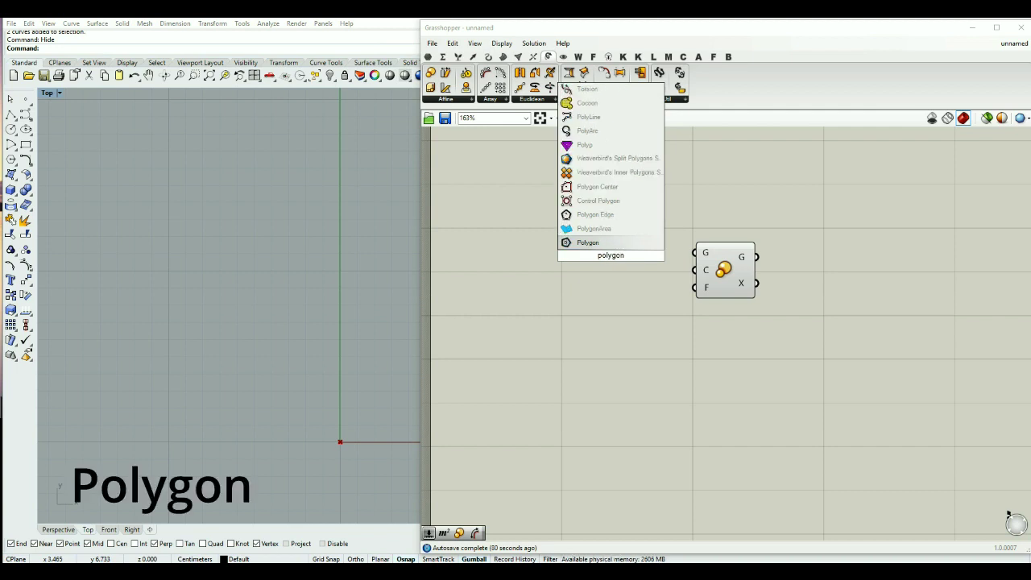
pyautogui.click(598, 245)
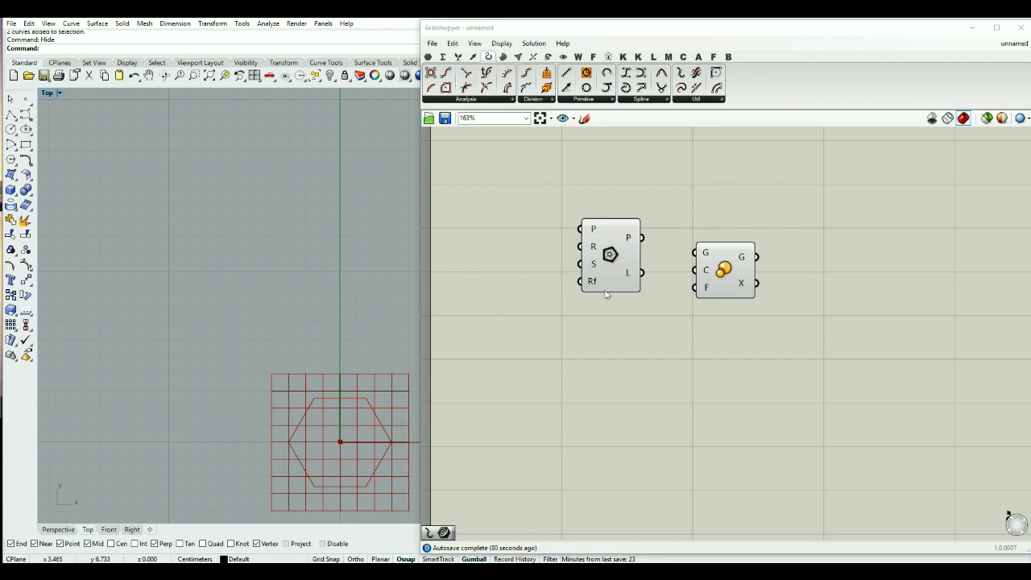
pyautogui.moveTo(606, 254); pyautogui.dragTo(611, 275)
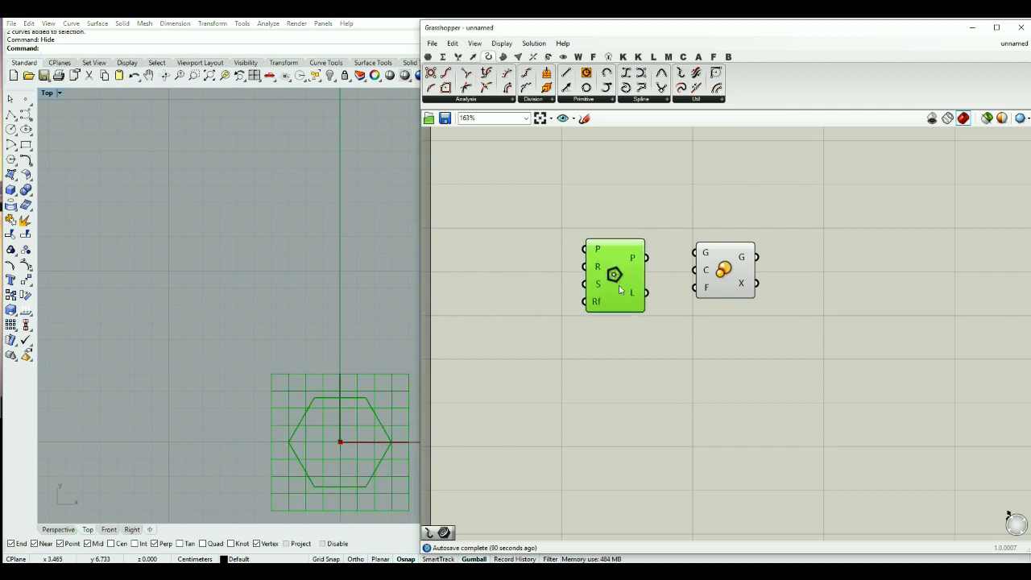
pyautogui.moveTo(724, 284); pyautogui.dragTo(785, 282)
pyautogui.moveTo(616, 267); pyautogui.dragTo(639, 265)
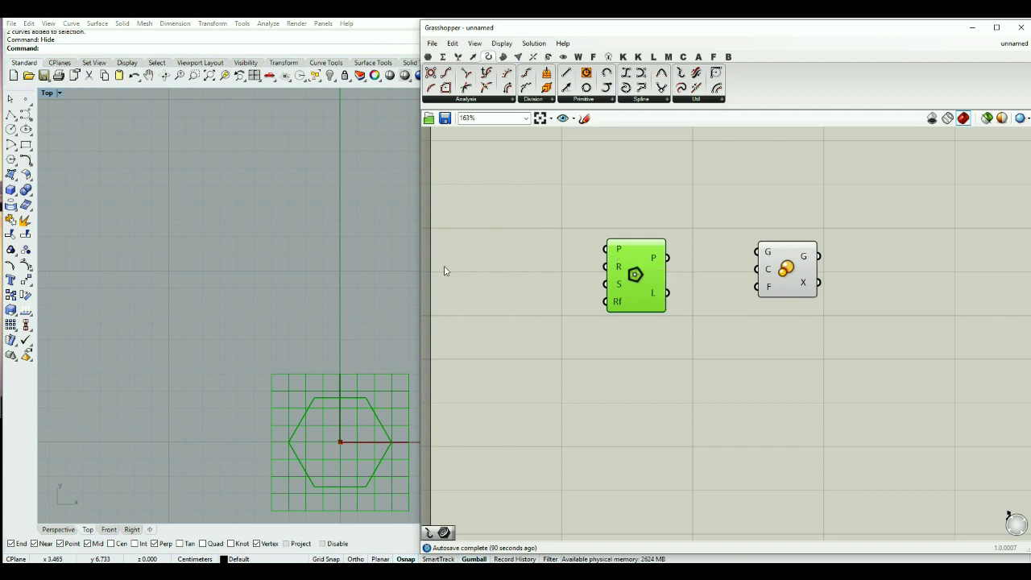
# - Place a point at about (-6.7, 12.1) in Rhino's Top view and reference it in a new Grasshopper Point parameter
pyautogui.click(26, 99)
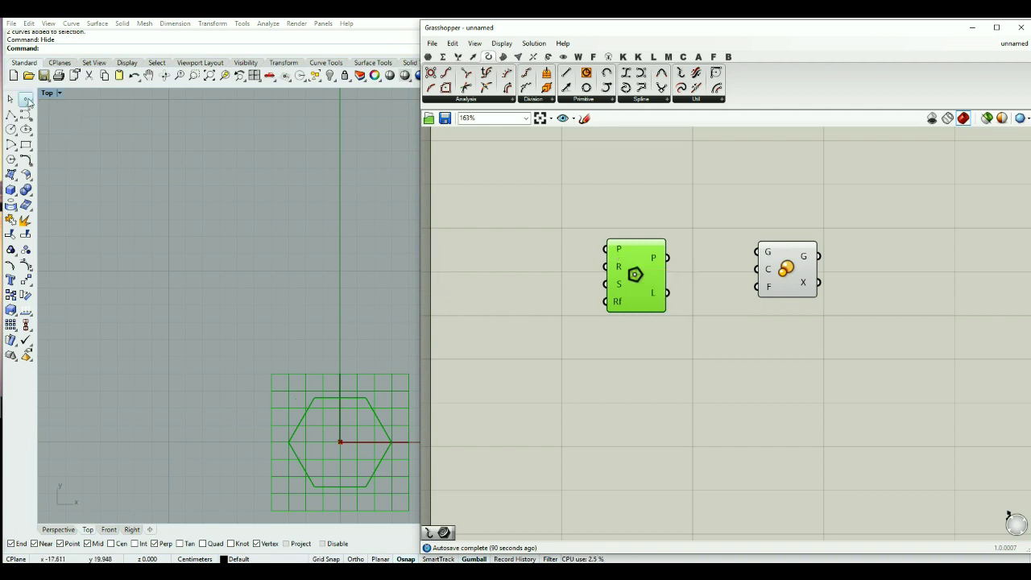
pyautogui.click(225, 235)
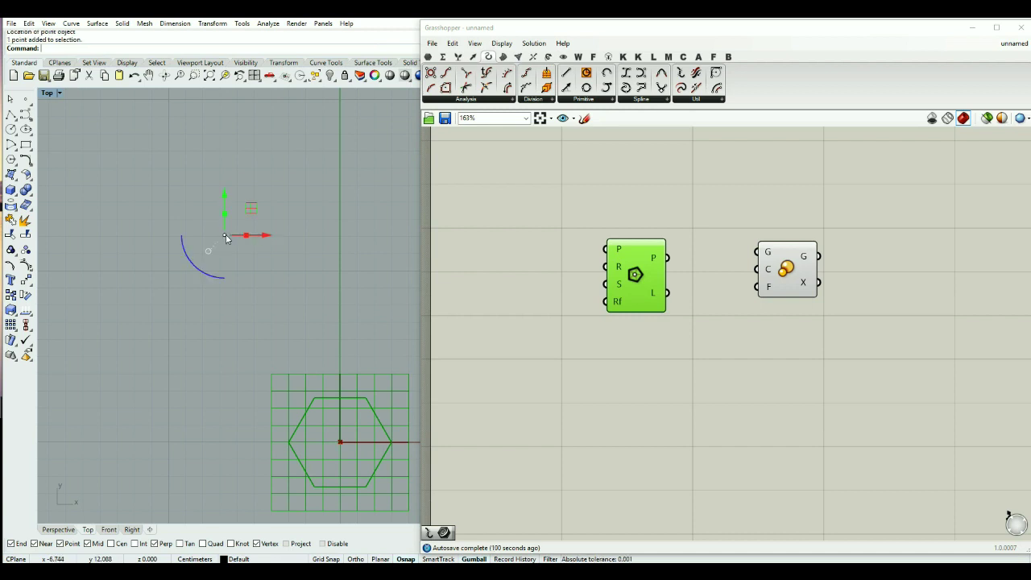
pyautogui.click(428, 56)
pyautogui.moveTo(452, 91); pyautogui.dragTo(552, 250)
pyautogui.rightClick(551, 249)
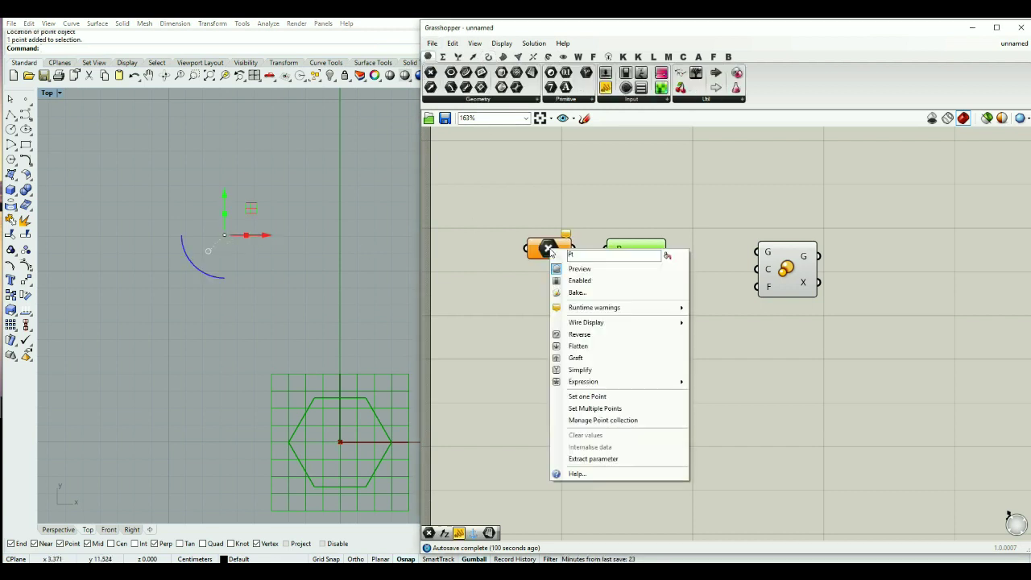
pyautogui.click(588, 397)
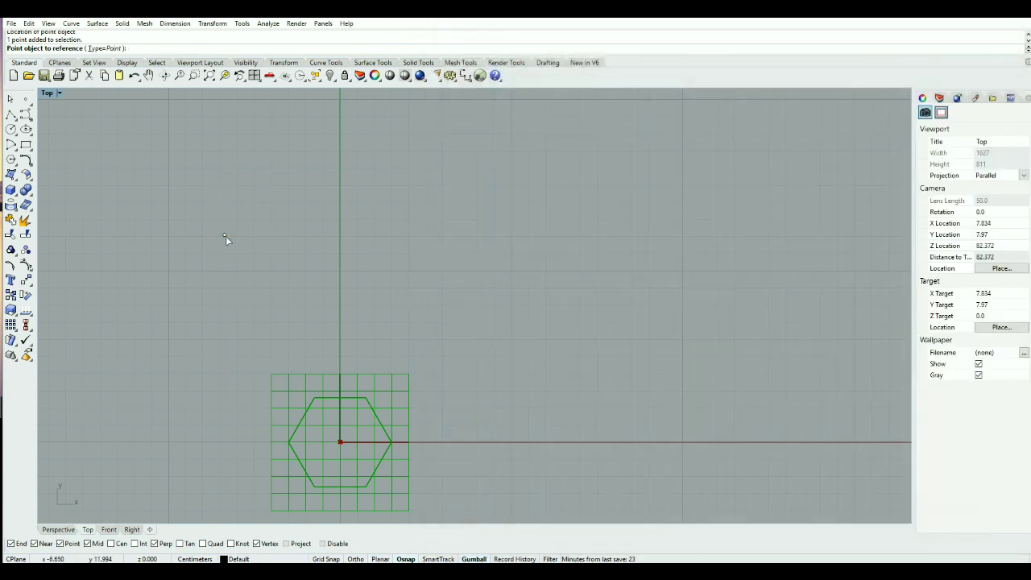
pyautogui.click(225, 234)
# - Connect the Point parameter to the Polygon's Plane input and hide the referenced point object in Rhino
pyautogui.moveTo(573, 249); pyautogui.dragTo(642, 269)
pyautogui.click(224, 235)
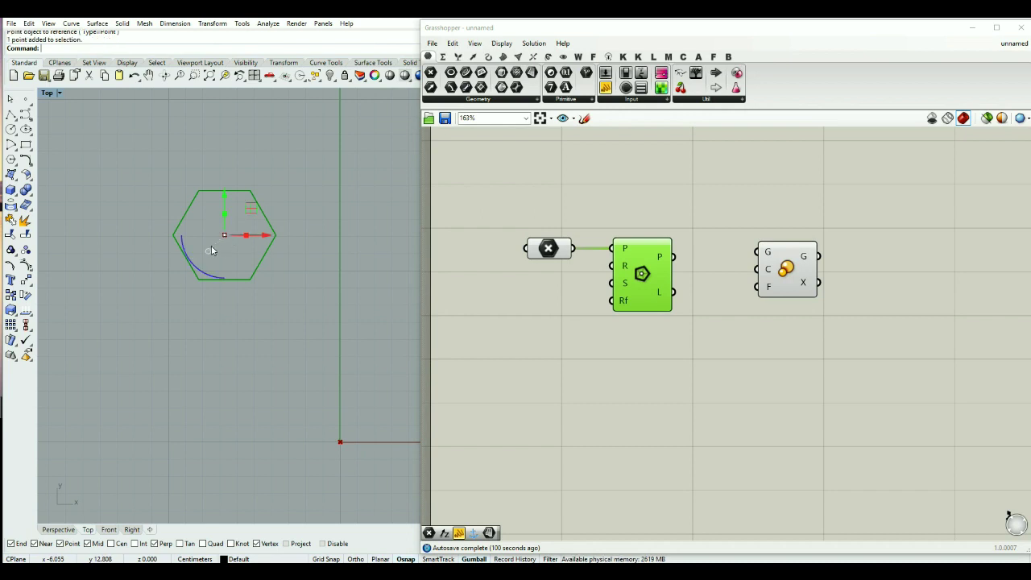
pyautogui.write('Hide')
pyautogui.press('Return')
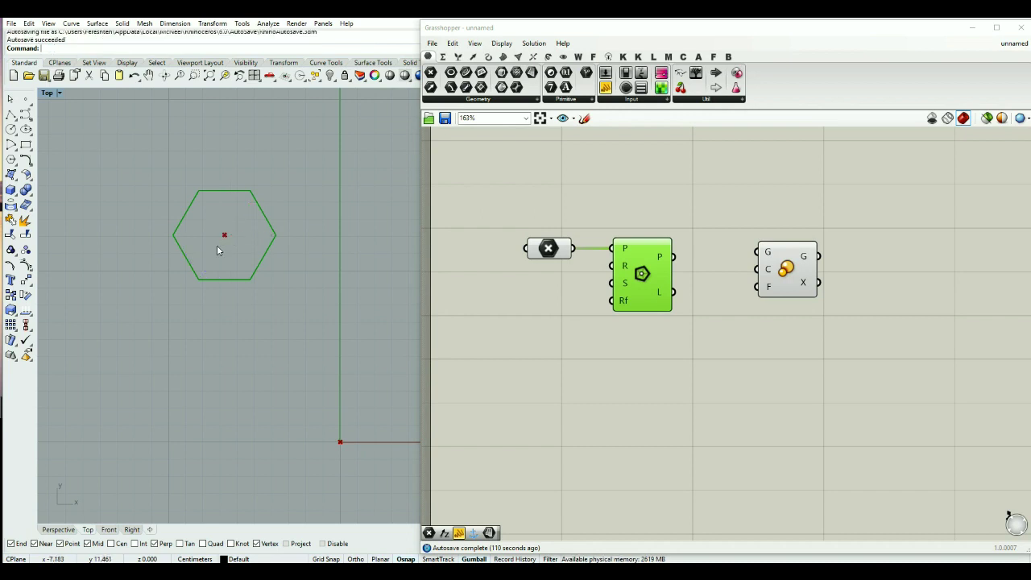
# - Turn off the viewport preview of the Point parameter
pyautogui.moveTo(509, 219); pyautogui.dragTo(564, 296)
pyautogui.middleClick(523, 261)
pyautogui.click(558, 229)
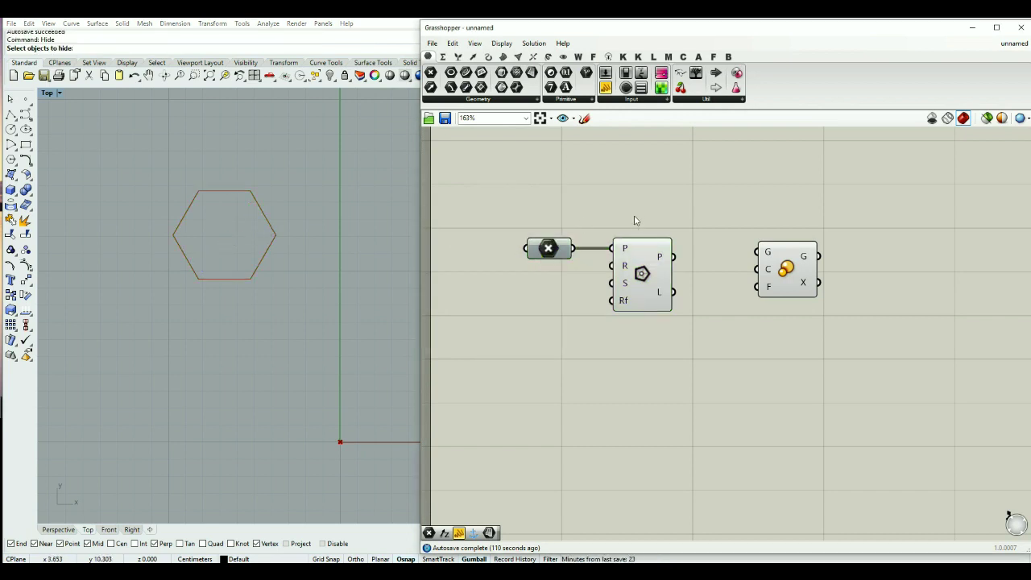
# - Create a number slider with value 12, connect it to the Polygon's Radius input, and set it to 4
pyautogui.moveTo(658, 302); pyautogui.dragTo(668, 302)
pyautogui.moveTo(634, 269)
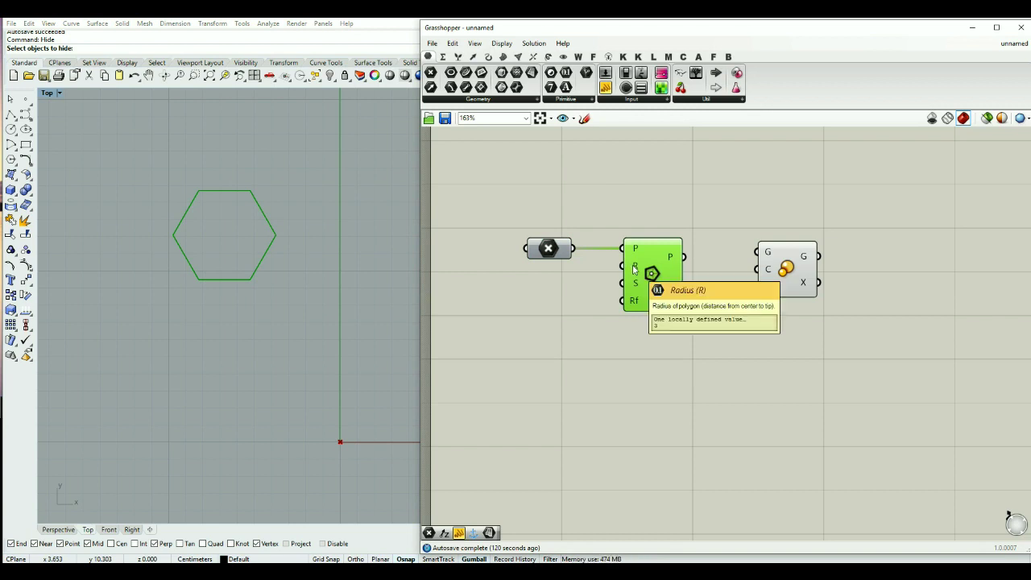
pyautogui.doubleClick(588, 268)
pyautogui.write('12')
pyautogui.press('Return')
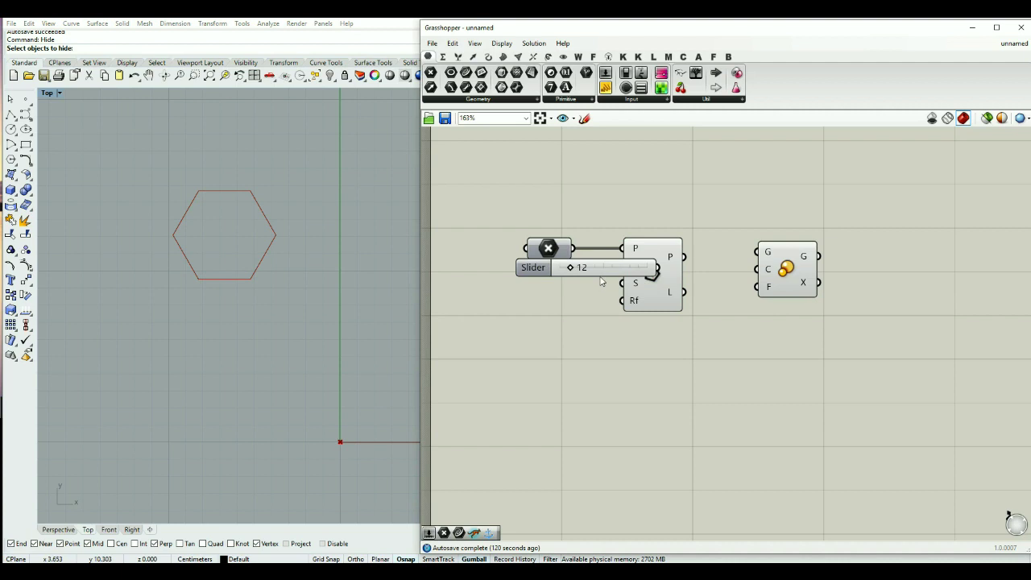
pyautogui.moveTo(627, 276); pyautogui.dragTo(597, 272)
pyautogui.moveTo(510, 272)
pyautogui.mouseDown()
pyautogui.moveTo(528, 276)
pyautogui.moveTo(507, 272)
pyautogui.mouseUp()
pyautogui.click(542, 313)
pyautogui.moveTo(633, 286)
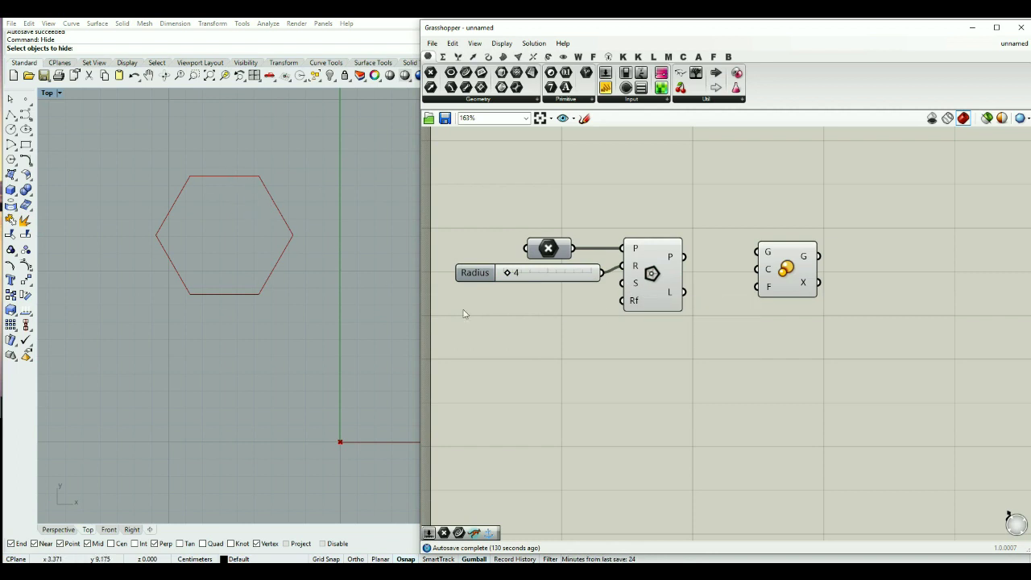
# - Create a slider with value 8, connect it to the Polygon's Segments input, and align it beneath the Radius slider
pyautogui.doubleClick(569, 304)
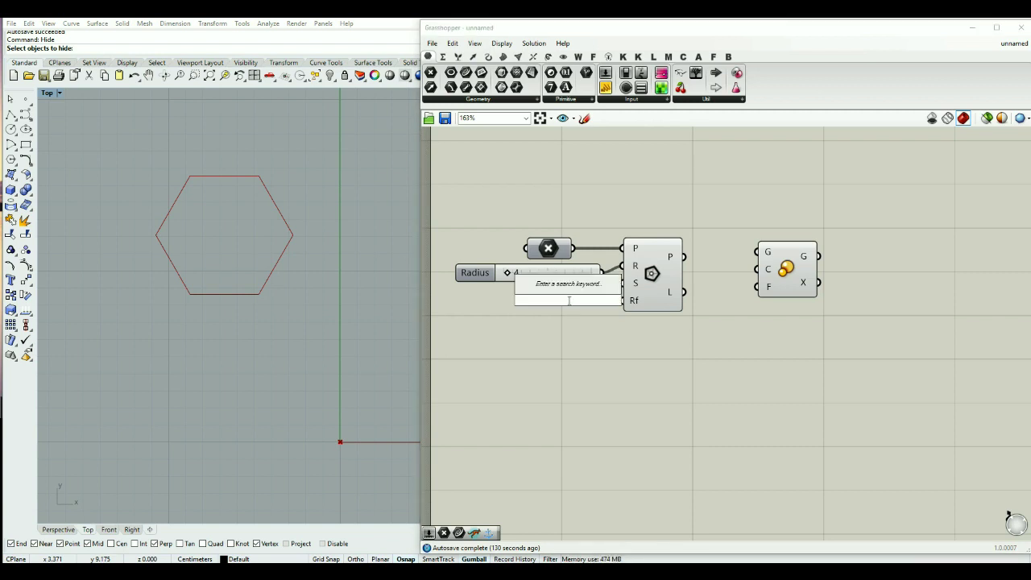
pyautogui.write('8')
pyautogui.press('Return')
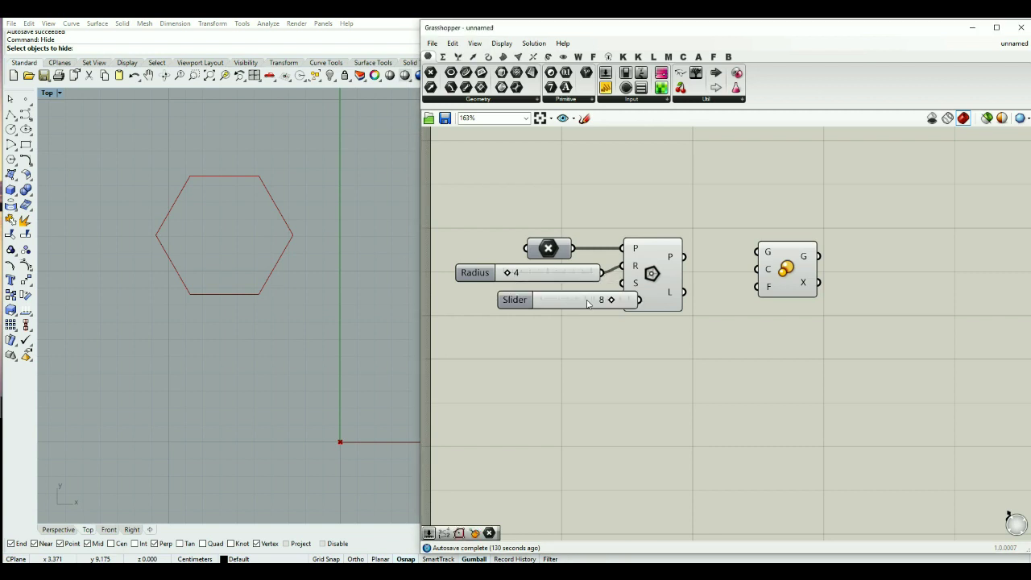
pyautogui.click(588, 296)
pyautogui.moveTo(604, 296); pyautogui.dragTo(622, 283)
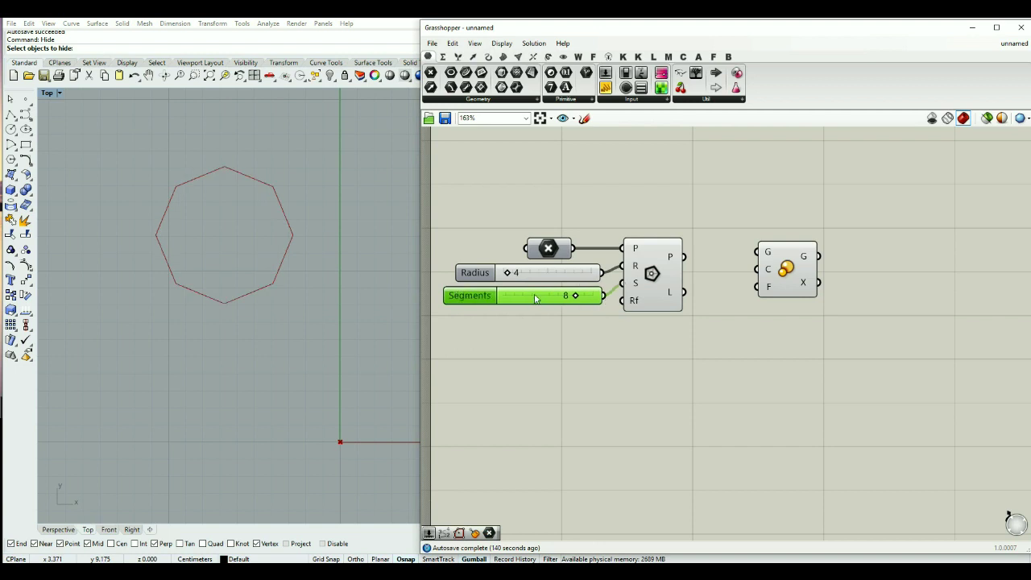
pyautogui.moveTo(535, 299); pyautogui.dragTo(534, 293)
pyautogui.click(590, 353)
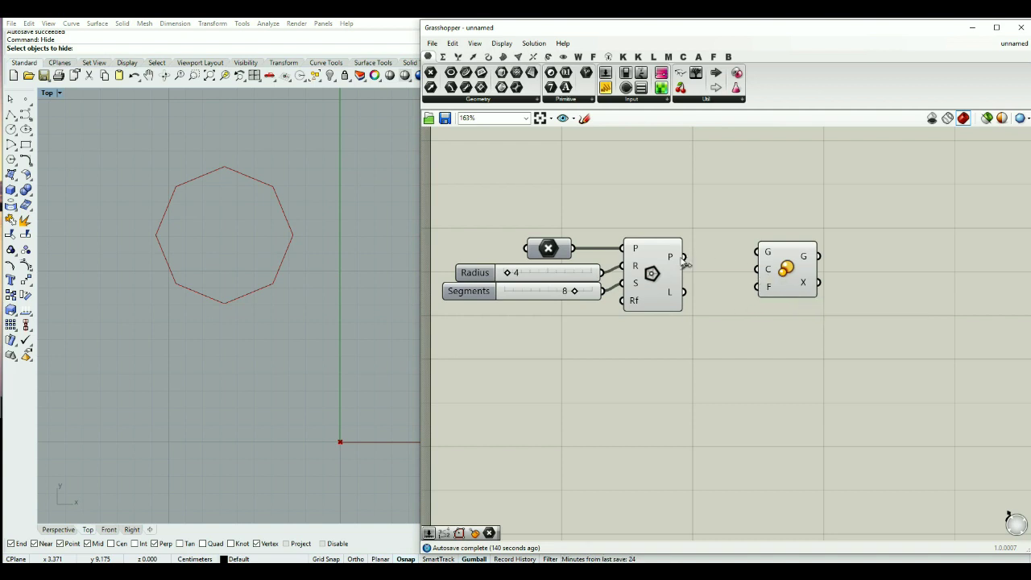
# - Connect the Polygon's polygon output to the Scale component's Geometry input
pyautogui.moveTo(683, 257); pyautogui.dragTo(817, 276)
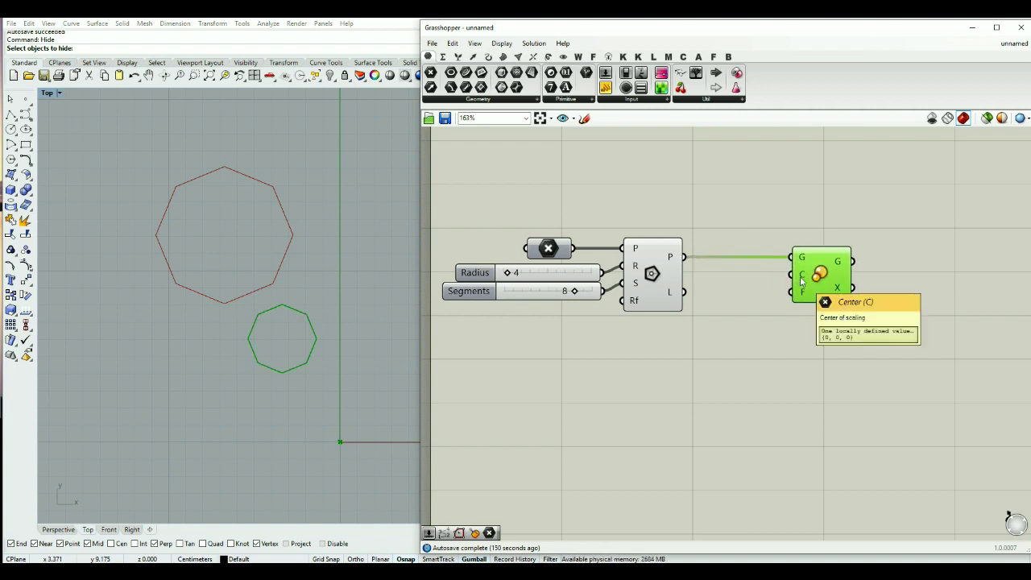
# - Add a Polygon Center component and connect the Polygon's polygon output to its input
pyautogui.click(548, 248)
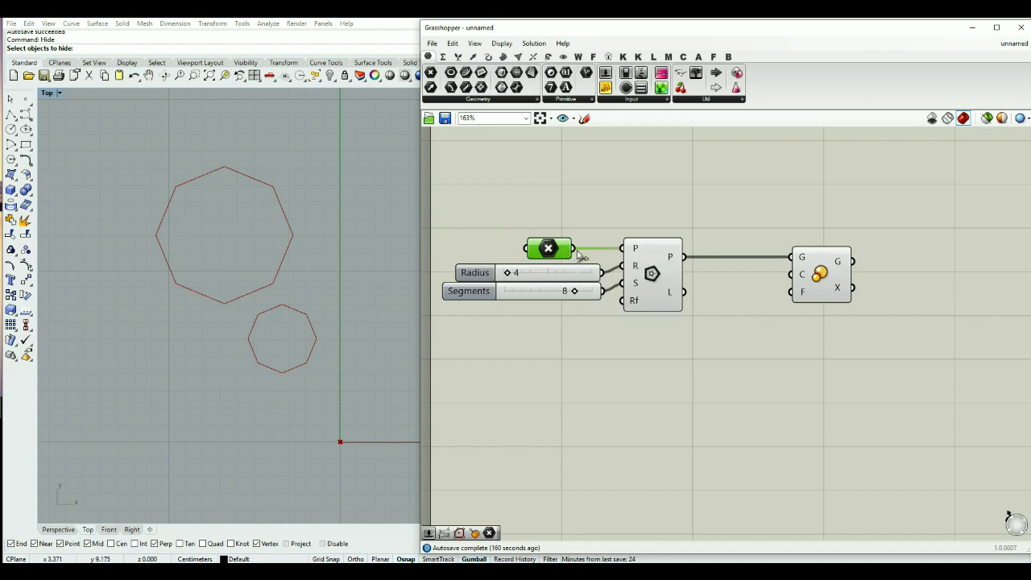
pyautogui.doubleClick(678, 353)
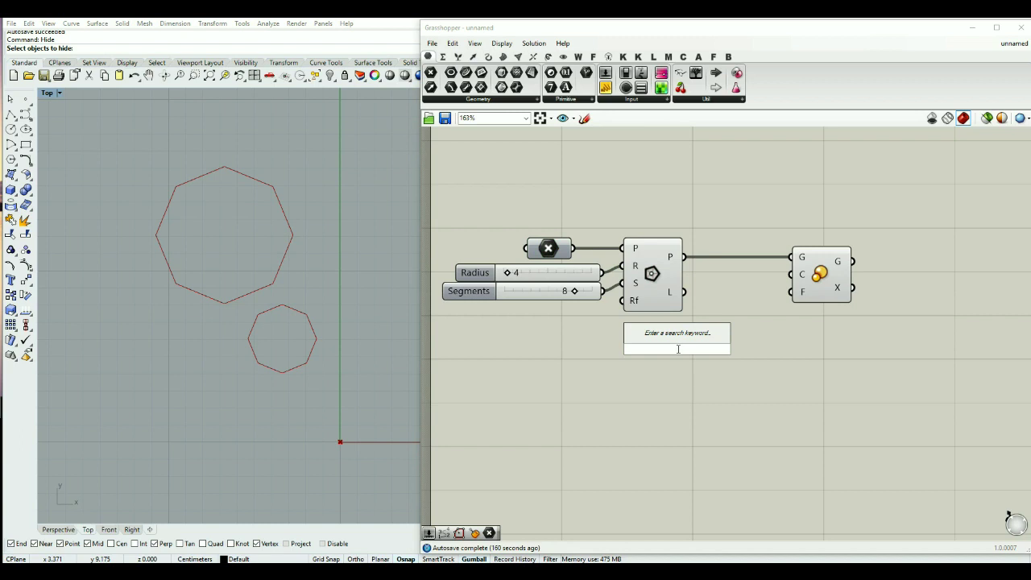
pyautogui.write('pol')
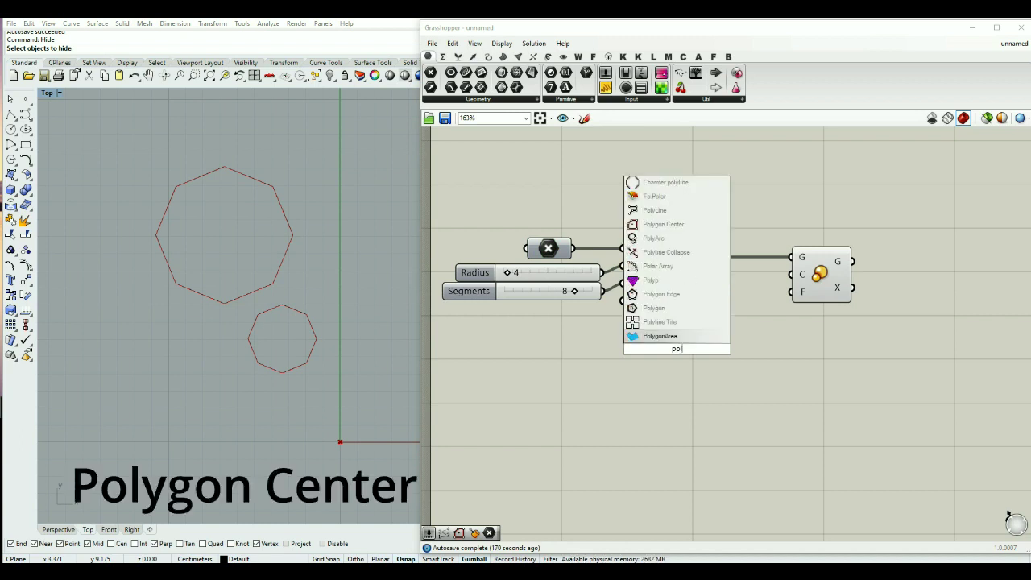
pyautogui.write('ygon cen')
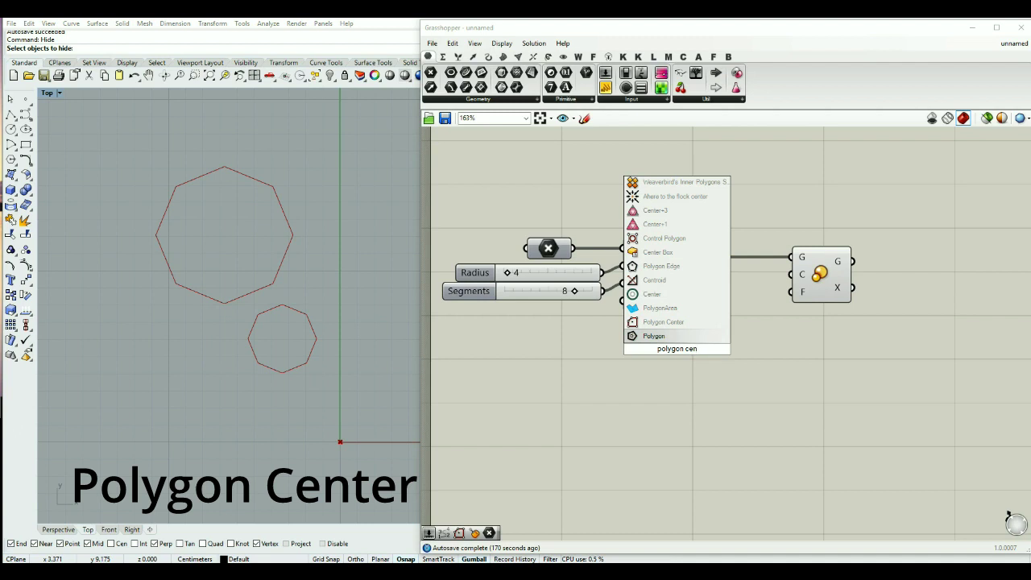
pyautogui.click(663, 321)
pyautogui.moveTo(684, 257); pyautogui.dragTo(740, 355)
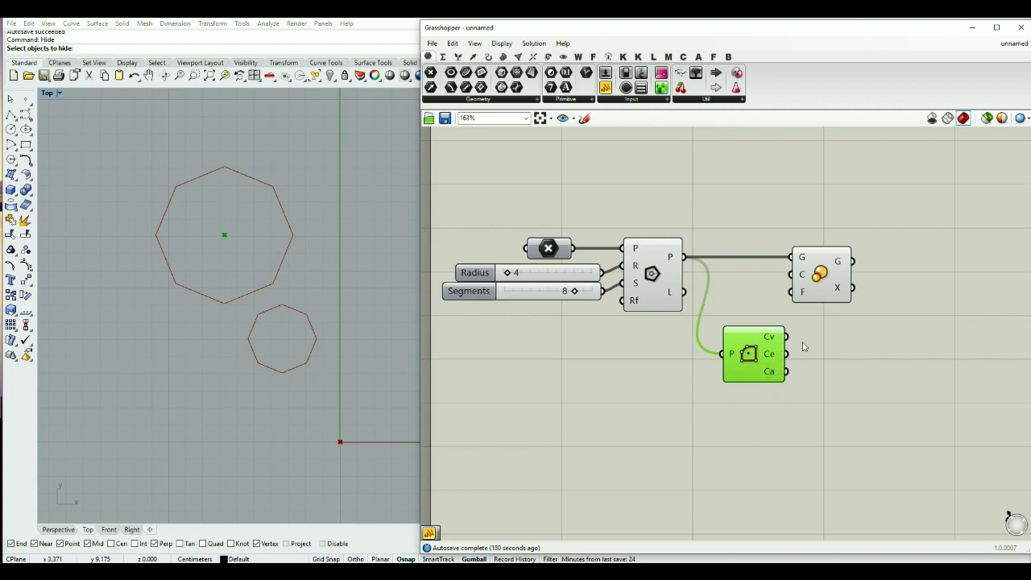
# - Connect the Polygon Center's Cv output to the Scale component's Center input and tidy the placement of both components
pyautogui.moveTo(830, 278); pyautogui.dragTo(855, 282)
pyautogui.moveTo(786, 337); pyautogui.dragTo(871, 292)
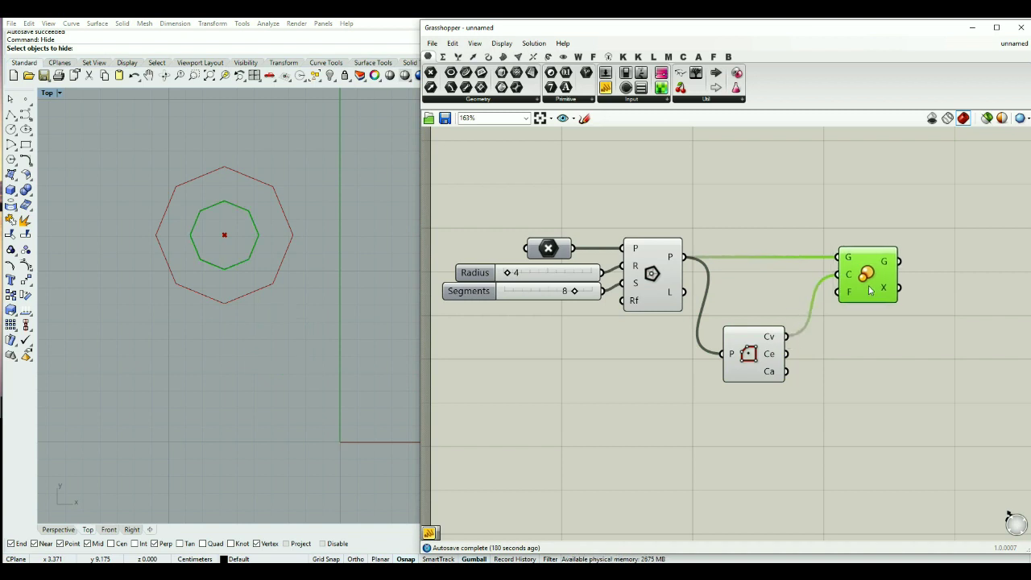
pyautogui.moveTo(849, 299)
pyautogui.moveTo(760, 351); pyautogui.dragTo(767, 307)
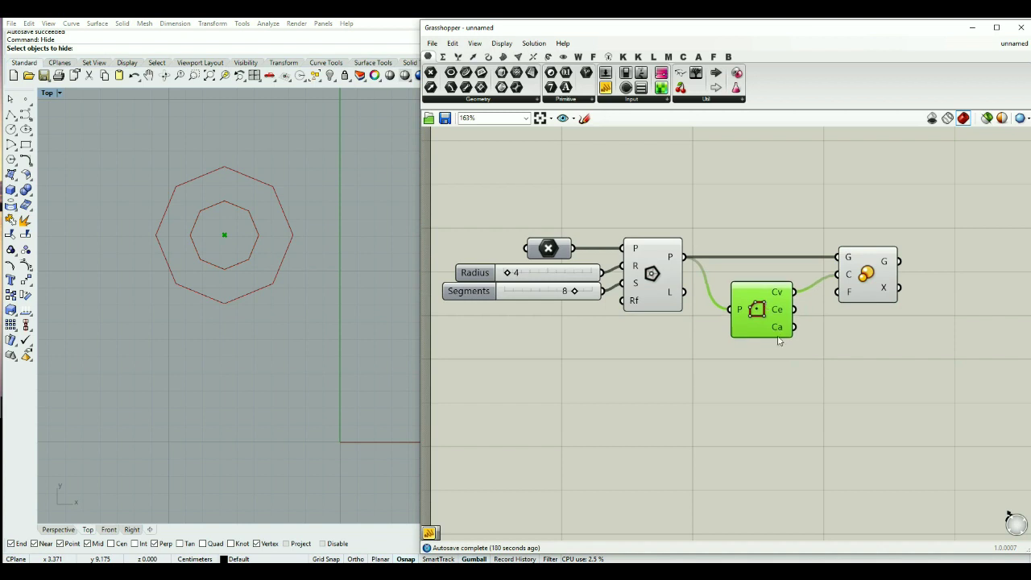
# - Create a number slider with value 1.3 and connect it to the Scale component's Factor input
pyautogui.doubleClick(768, 358)
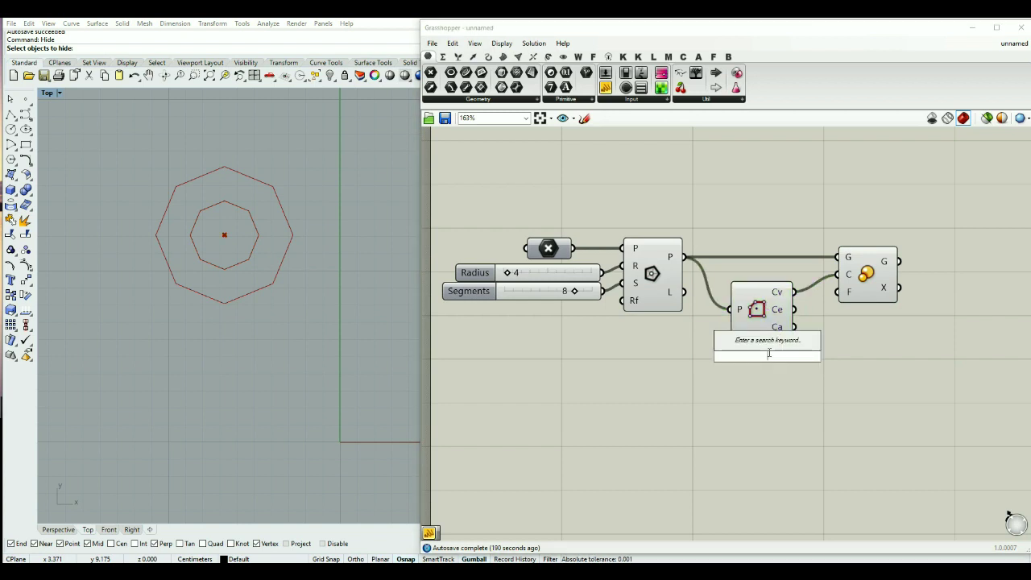
pyautogui.write('1.3')
pyautogui.press('Return')
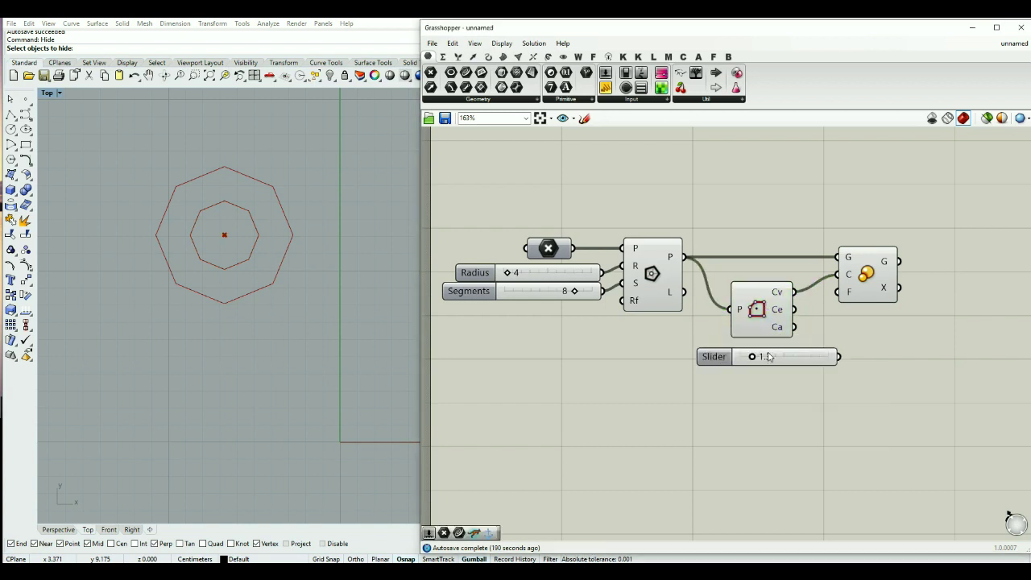
pyautogui.moveTo(808, 361); pyautogui.dragTo(838, 292)
# - Add a Custom Preview component above the Polygon and connect the polygon output to its Geometry input
pyautogui.click(641, 258)
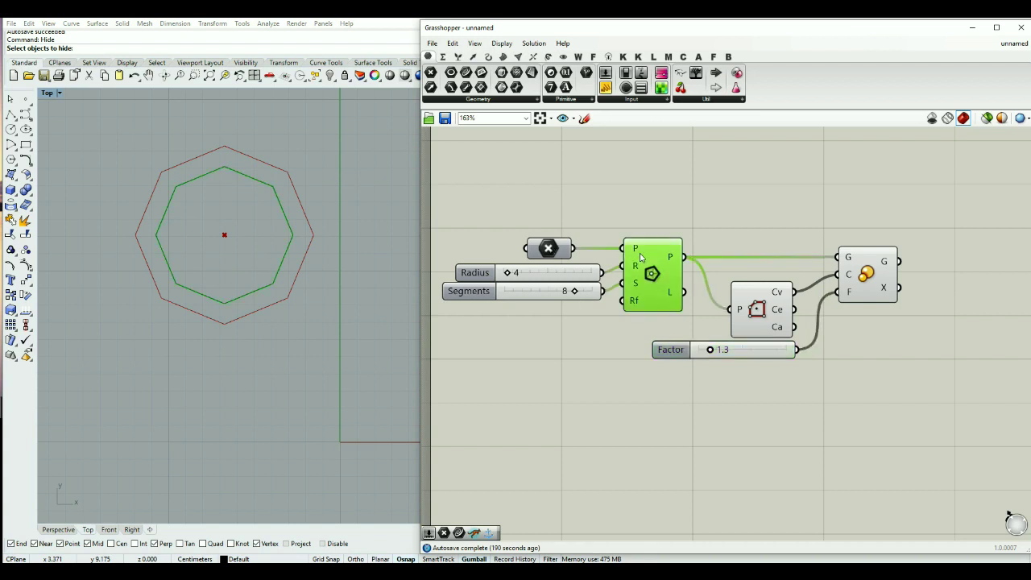
pyautogui.click(864, 275)
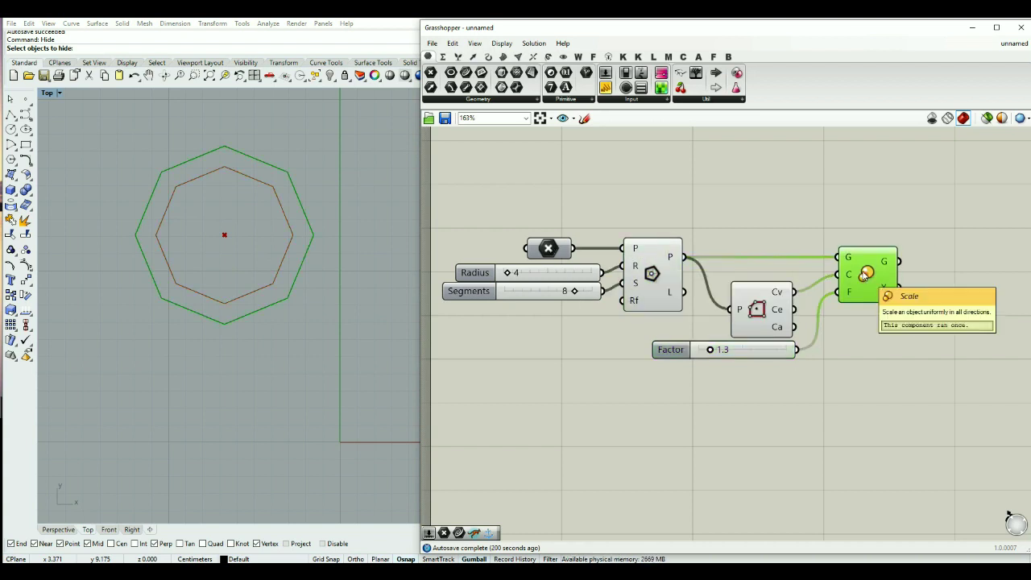
pyautogui.click(824, 207)
pyautogui.doubleClick(750, 208)
pyautogui.write('custom')
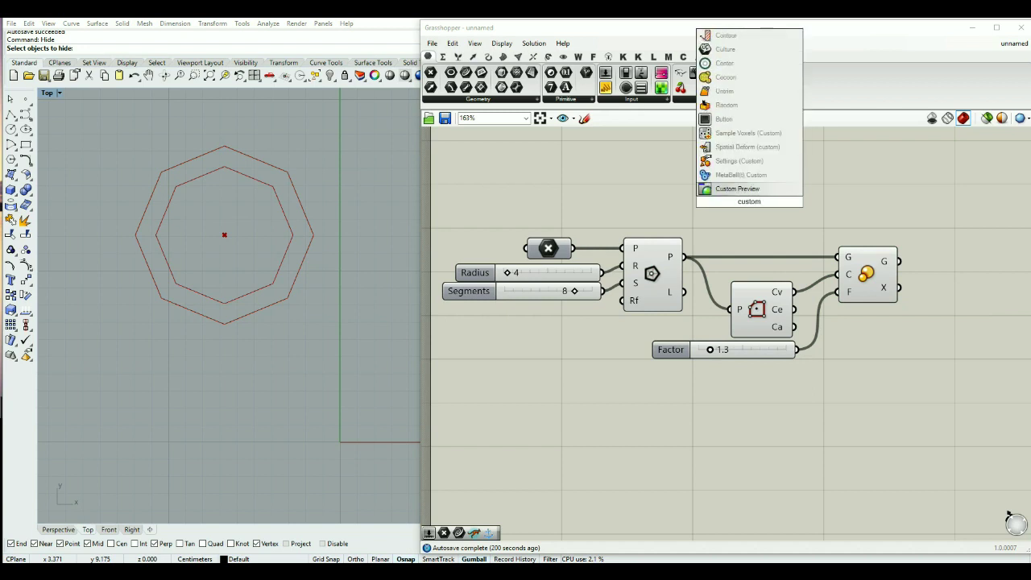
pyautogui.press('Return')
pyautogui.moveTo(745, 199); pyautogui.dragTo(742, 205)
pyautogui.moveTo(683, 257); pyautogui.dragTo(723, 190)
# - Add a Colour Swatch and connect it to the Custom Preview's Material input
pyautogui.doubleClick(652, 199)
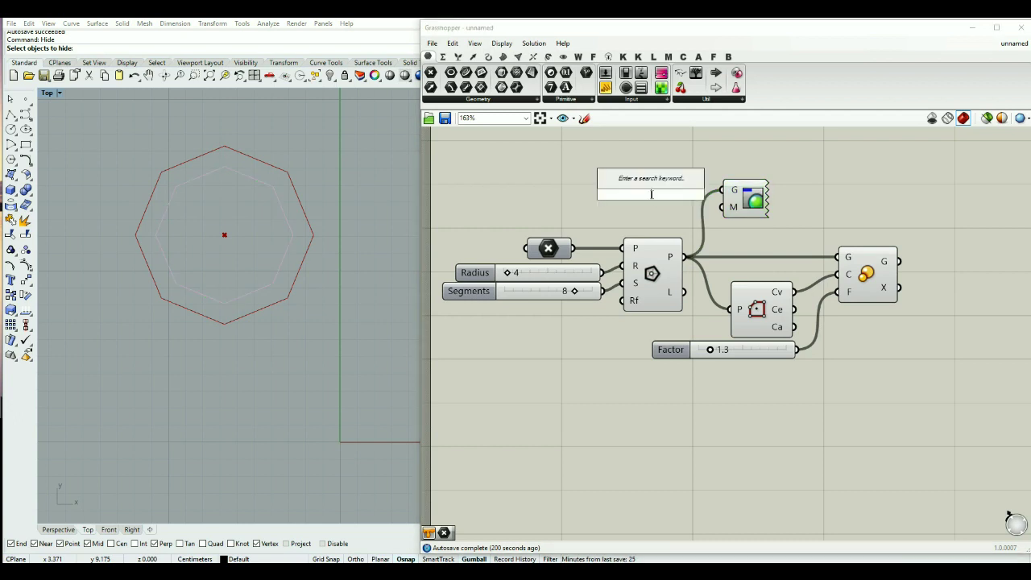
pyautogui.write('swa')
pyautogui.click(636, 153)
pyautogui.moveTo(691, 194); pyautogui.dragTo(722, 207)
pyautogui.click(648, 195)
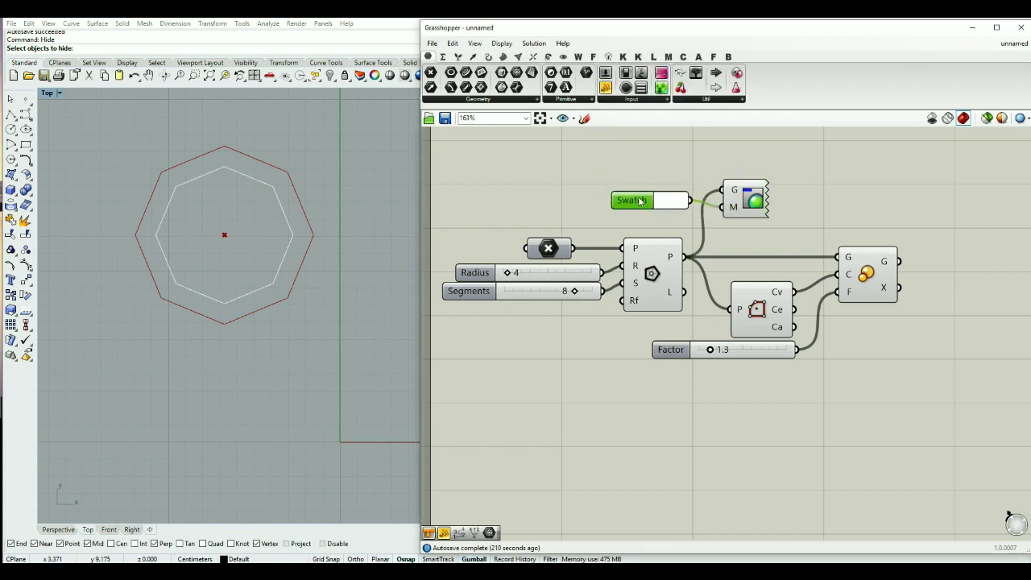
# - Turn off the viewport preview of the Polygon and Polygon Center components
pyautogui.click(652, 272)
pyautogui.middleClick(661, 268)
pyautogui.click(667, 256)
pyautogui.scroll(-1, 667, 257)
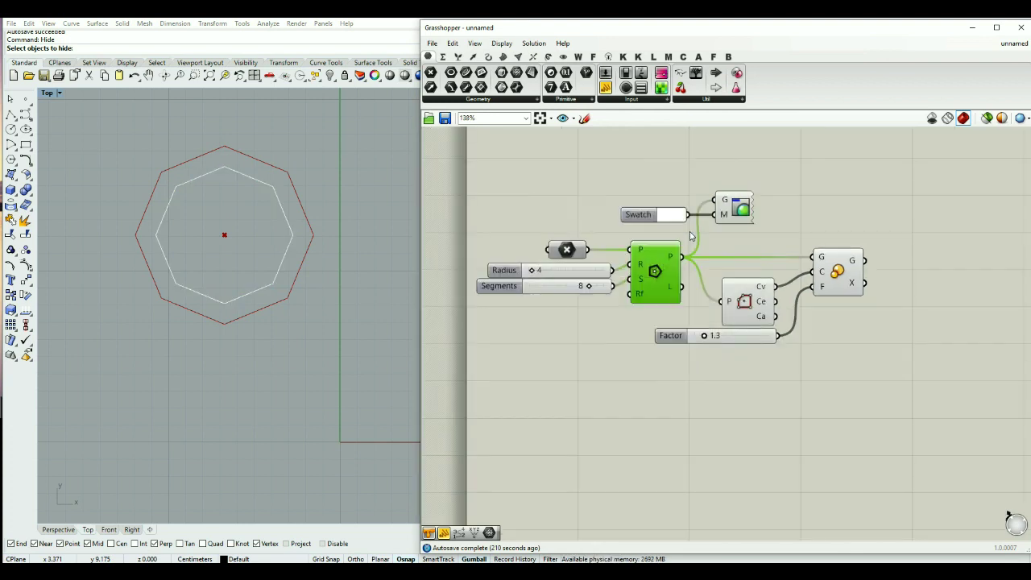
pyautogui.click(745, 301)
pyautogui.middleClick(745, 300)
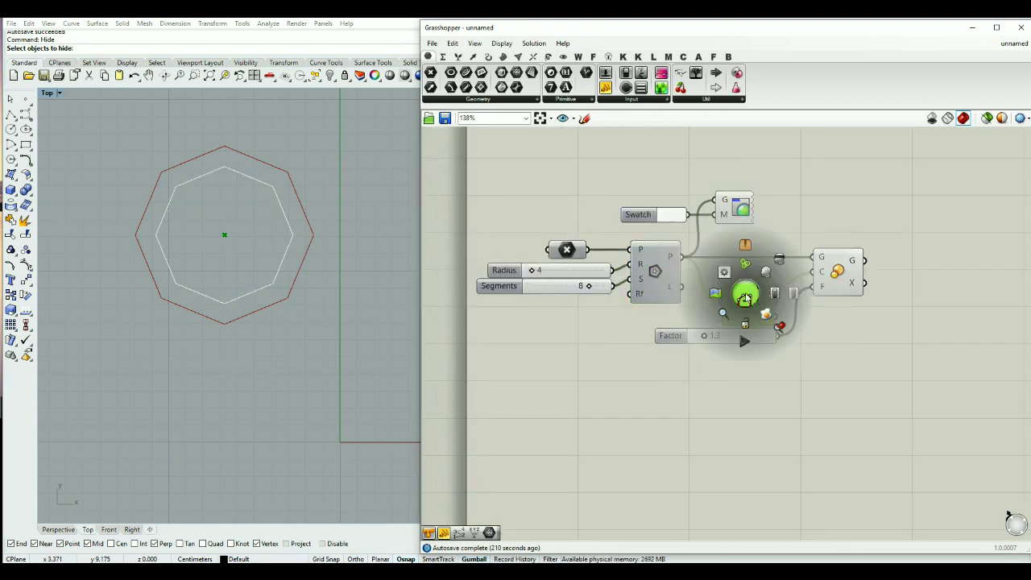
pyautogui.click(808, 194)
# - Duplicate the swatch and Custom Preview pair, connect the Scale's geometry output to the copy, and set its swatch to black
pyautogui.moveTo(802, 190); pyautogui.dragTo(617, 236)
pyautogui.keyDown('alt'); pyautogui.moveTo(692, 227); pyautogui.dragTo(912, 218); pyautogui.keyUp('alt')
pyautogui.click(938, 284)
pyautogui.click(871, 236)
pyautogui.moveTo(963, 363); pyautogui.dragTo(880, 363)
pyautogui.click(871, 195)
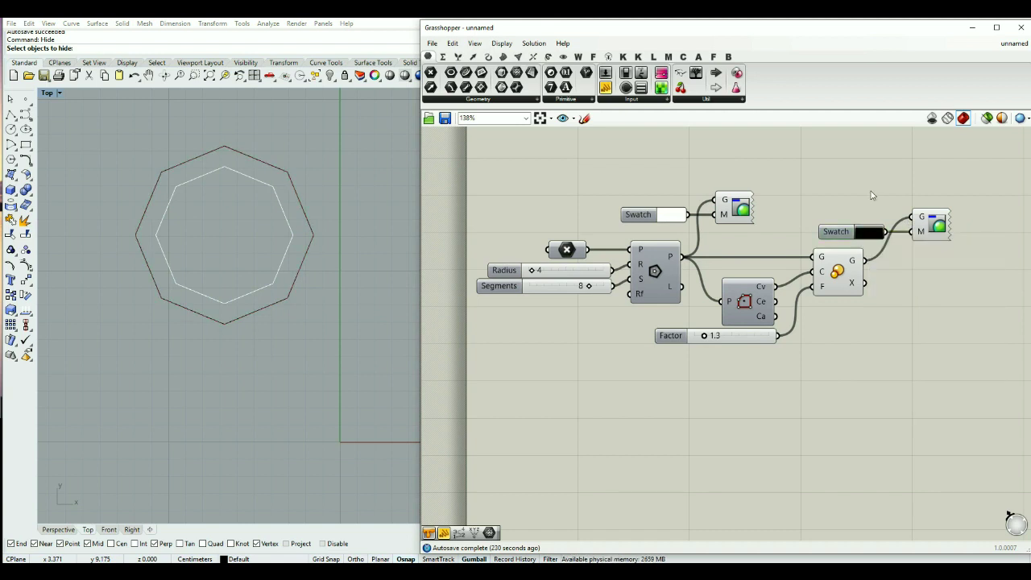
# - Add a Scale NU component and connect the polygon output to its Geometry input and the Polygon Center's Cv to its Plane input
pyautogui.doubleClick(902, 362)
pyautogui.write('sca')
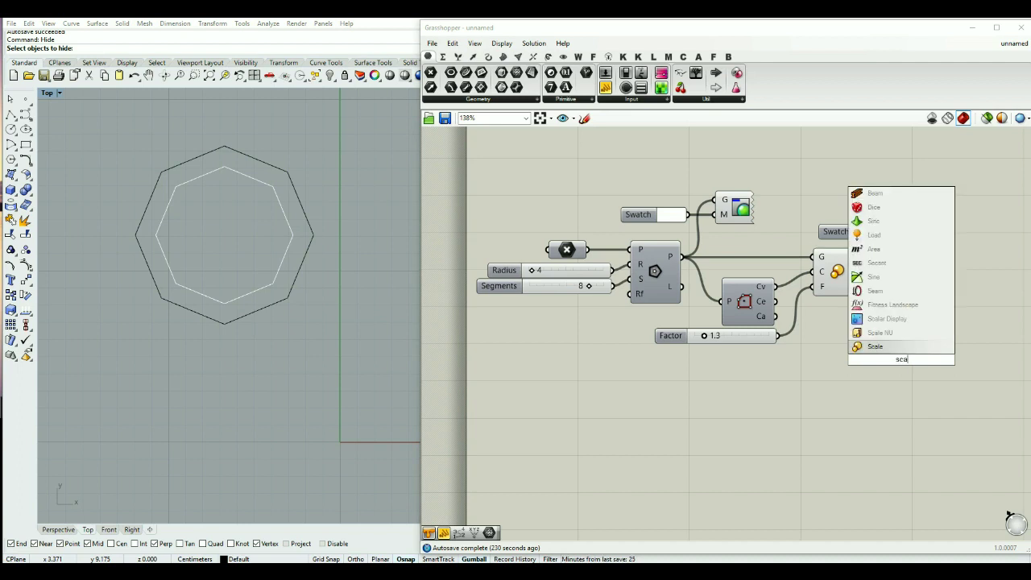
pyautogui.click(891, 338)
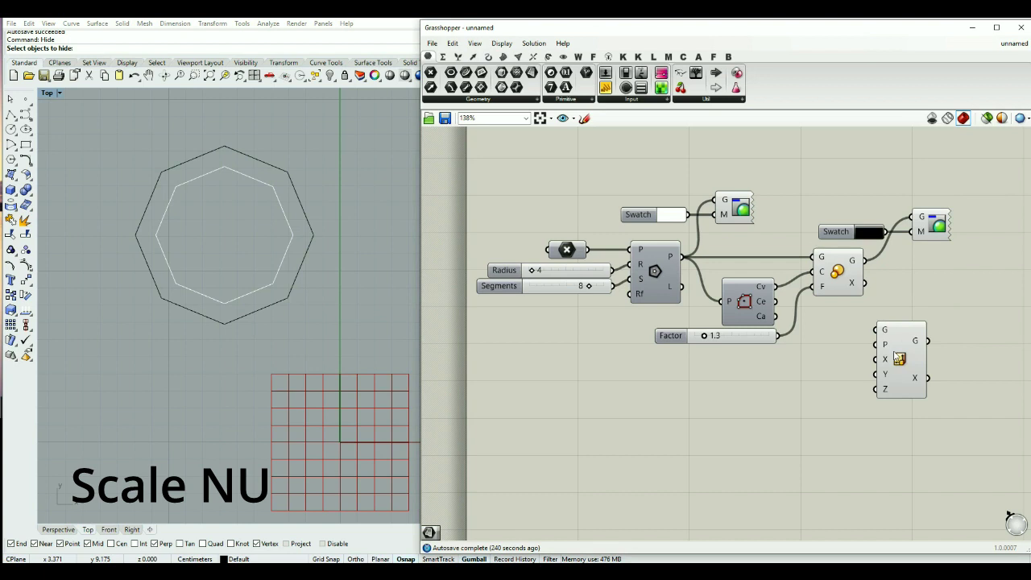
pyautogui.moveTo(886, 362); pyautogui.dragTo(947, 363)
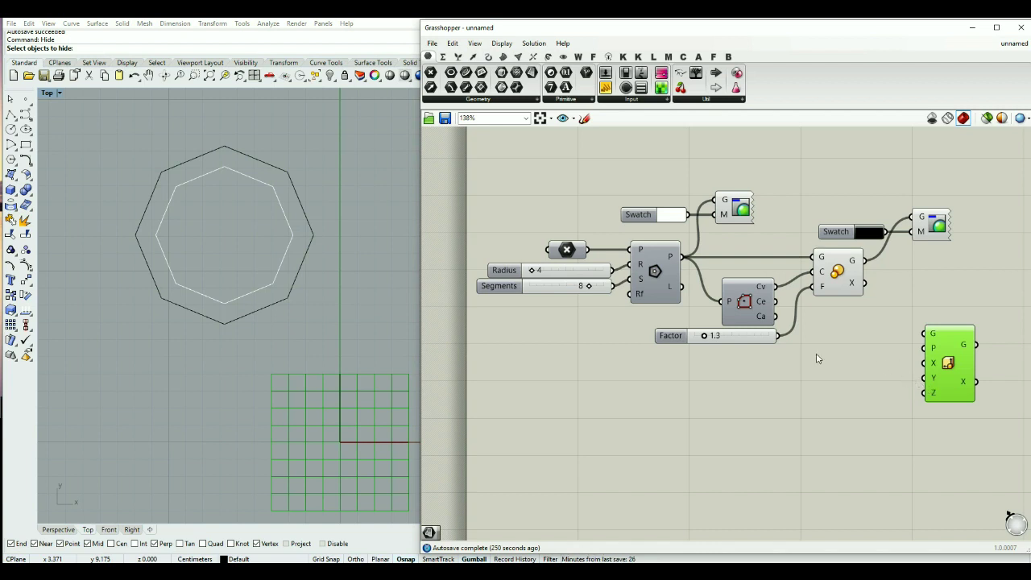
pyautogui.scroll(-2, 707, 305)
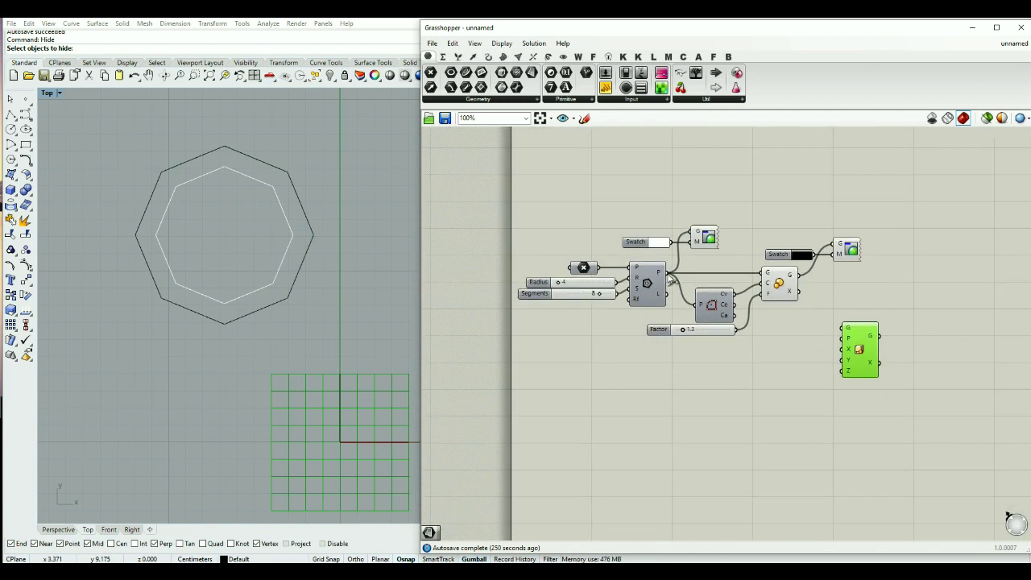
pyautogui.moveTo(669, 278); pyautogui.dragTo(839, 359)
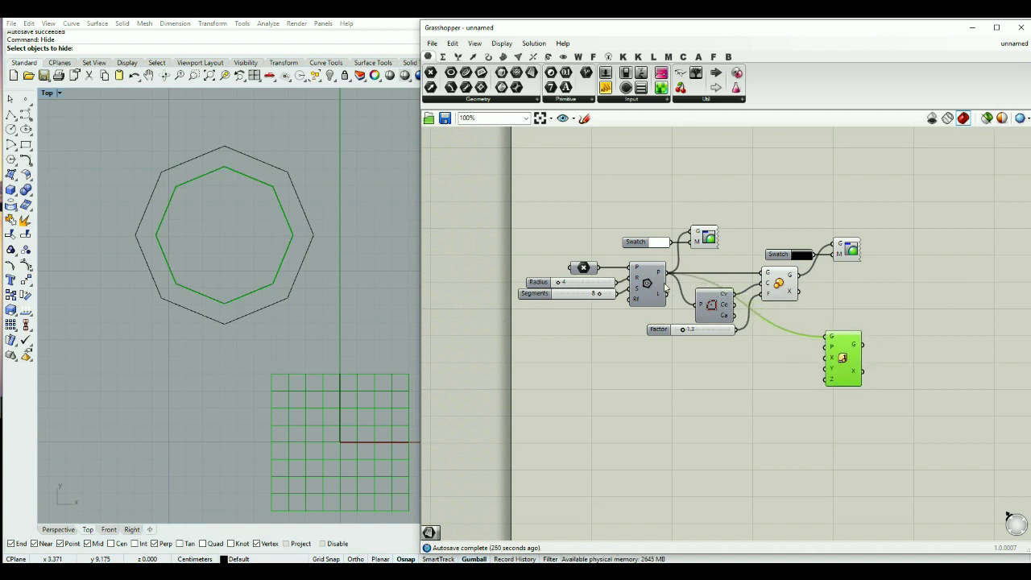
pyautogui.moveTo(733, 298); pyautogui.dragTo(792, 382)
# - Make two copies of the 1.3 Factor slider and connect them to the Scale NU component's Scale X and Scale Y inputs
pyautogui.click(707, 334)
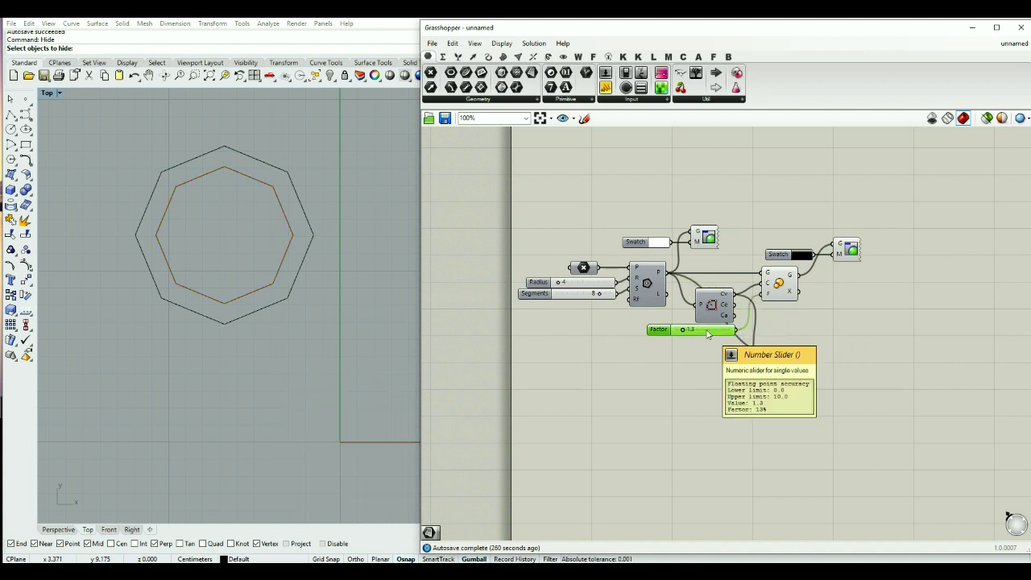
pyautogui.keyDown('alt'); pyautogui.moveTo(707, 334); pyautogui.dragTo(723, 377); pyautogui.keyUp('alt')
pyautogui.hotkey('ctrl', 'v')
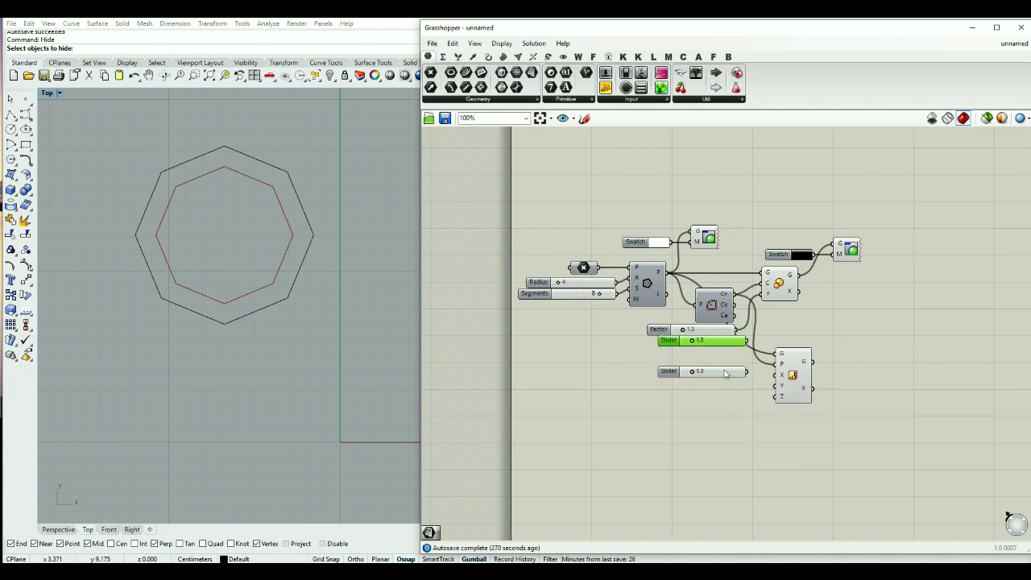
pyautogui.moveTo(720, 346); pyautogui.dragTo(721, 391)
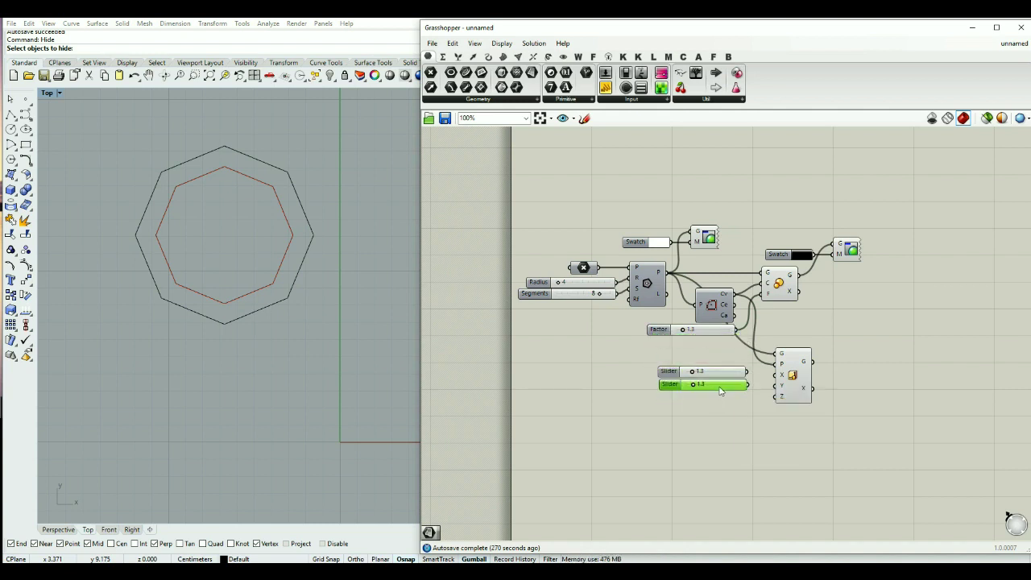
pyautogui.scroll(2, 755, 385)
pyautogui.click(815, 390)
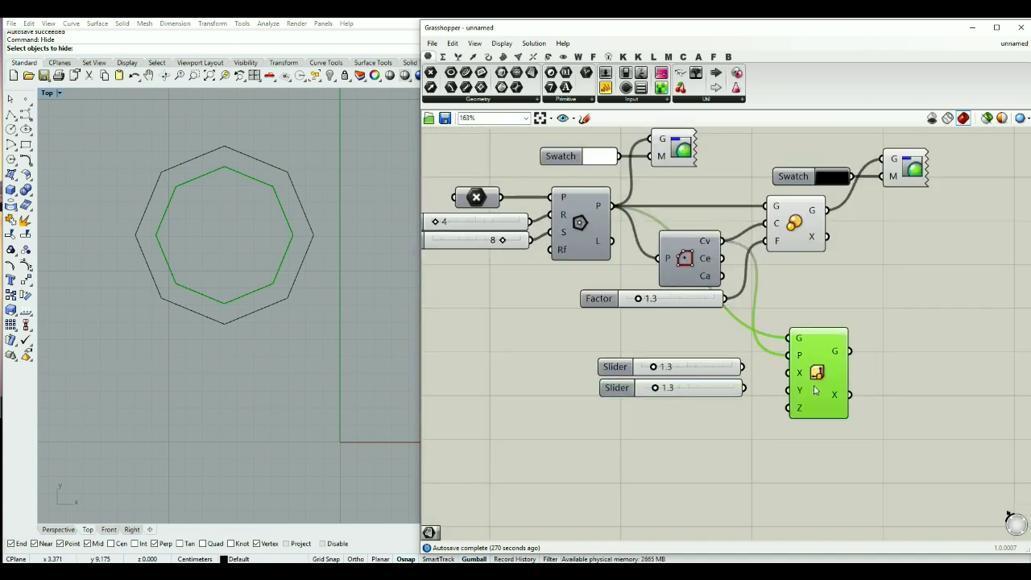
pyautogui.moveTo(817, 387); pyautogui.dragTo(817, 383)
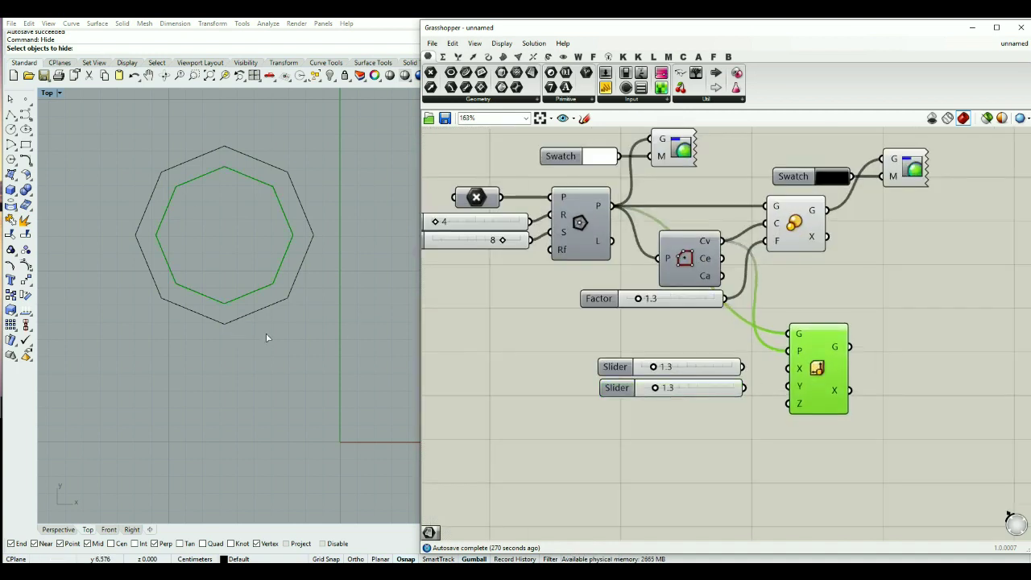
pyautogui.moveTo(742, 367); pyautogui.dragTo(789, 386)
# - Set the Scale Y slider to 2.0 and the Scale X slider to 2.5
pyautogui.moveTo(660, 389); pyautogui.dragTo(665, 368)
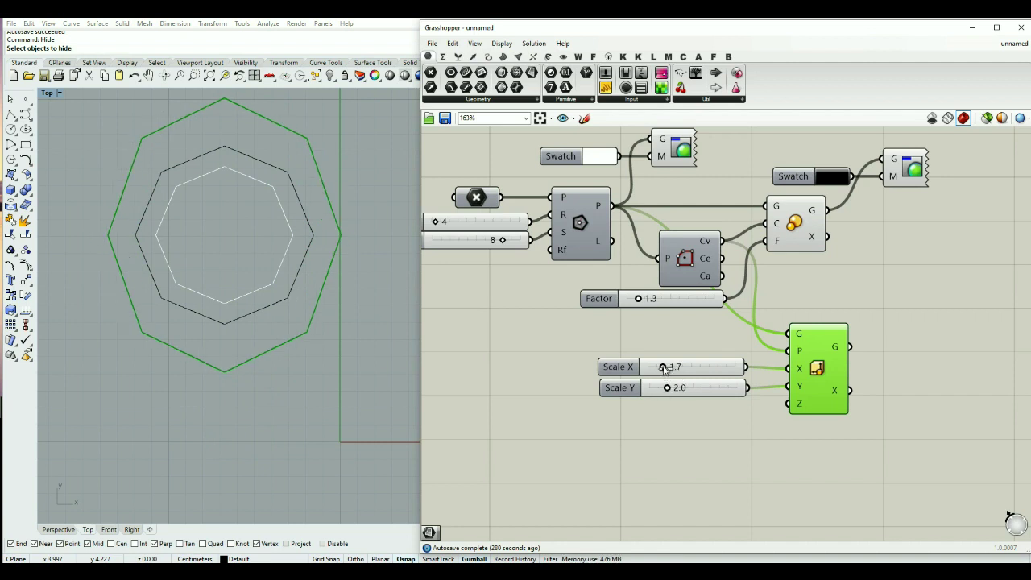
pyautogui.moveTo(664, 368); pyautogui.dragTo(671, 368)
pyautogui.moveTo(395, 362); pyautogui.dragTo(395, 407, button='right')
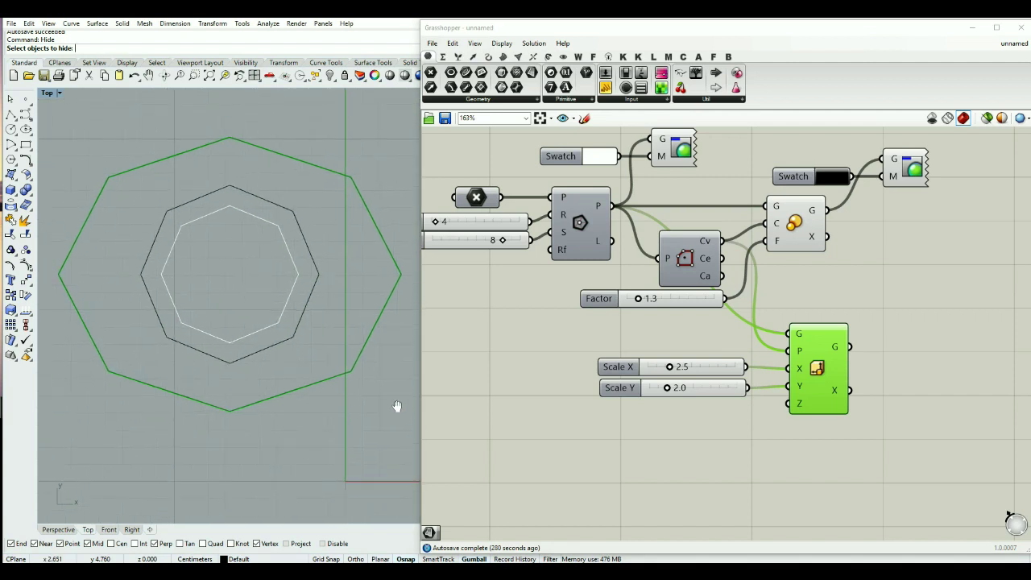
pyautogui.scroll(-4, 354, 385)
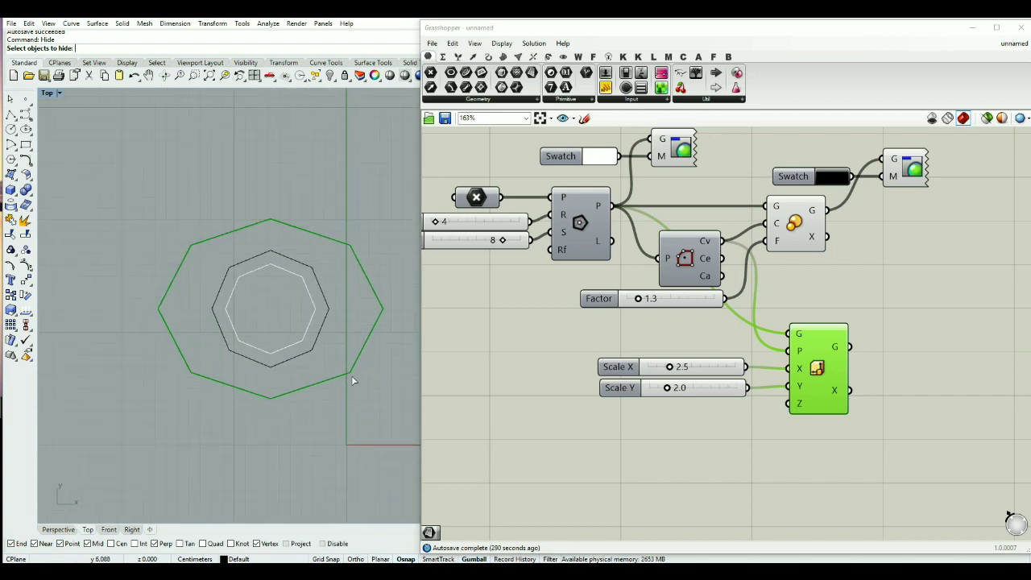
pyautogui.scroll(2, 396, 319)
pyautogui.scroll(-1, 363, 300)
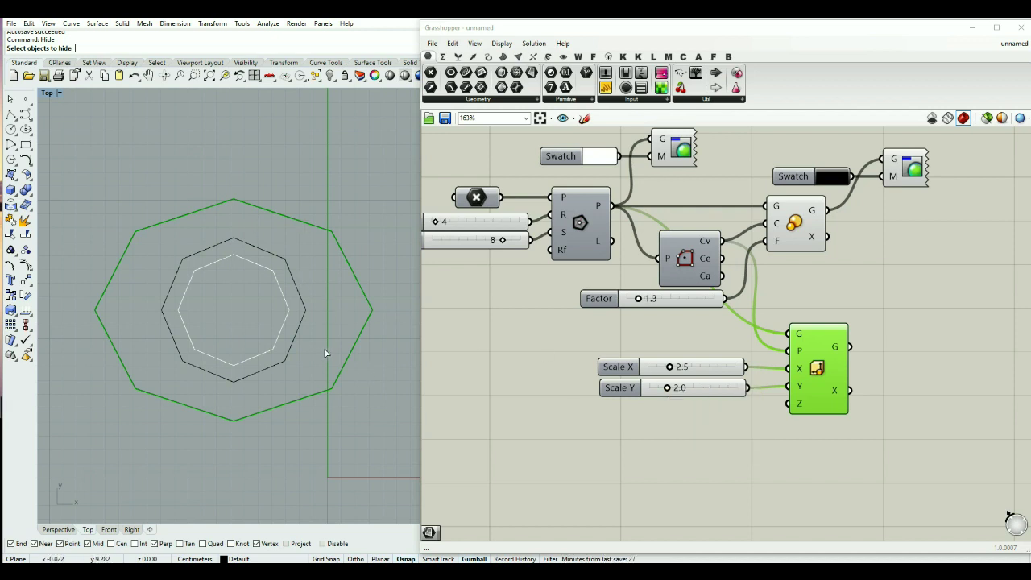
# - Delete all components of the polygon scaling definition from the Grasshopper canvas
pyautogui.scroll(-3, 892, 286)
pyautogui.moveTo(938, 169); pyautogui.dragTo(705, 382)
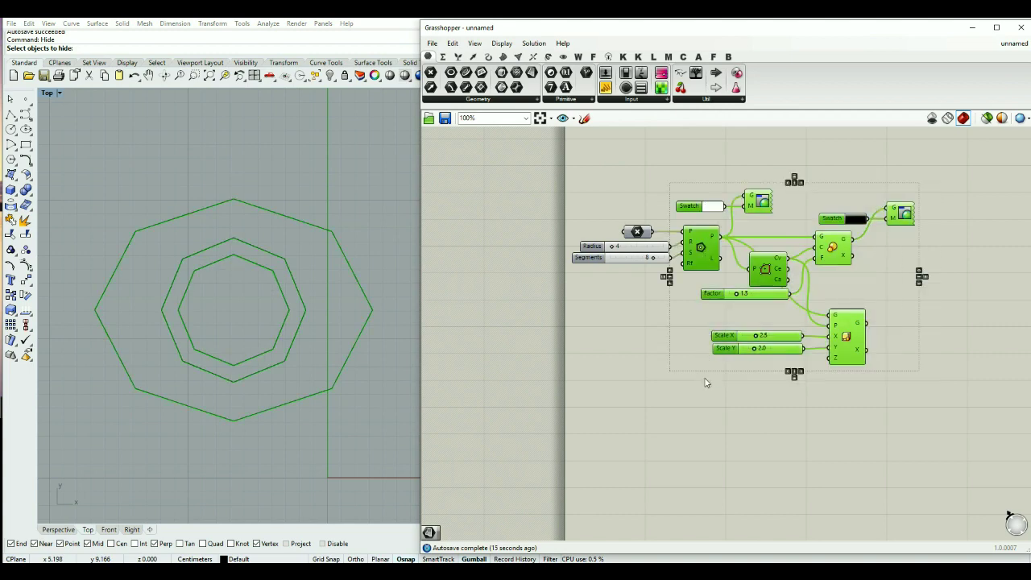
pyautogui.press('Delete')
pyautogui.moveTo(698, 238); pyautogui.dragTo(666, 274)
pyautogui.press('Delete')
pyautogui.moveTo(671, 201); pyautogui.dragTo(638, 234)
pyautogui.press('Delete')
# - Draw a small, roughly square rectangle in Rhino's Top viewport, to the left of the Y axis
pyautogui.click(26, 144)
pyautogui.click(158, 236)
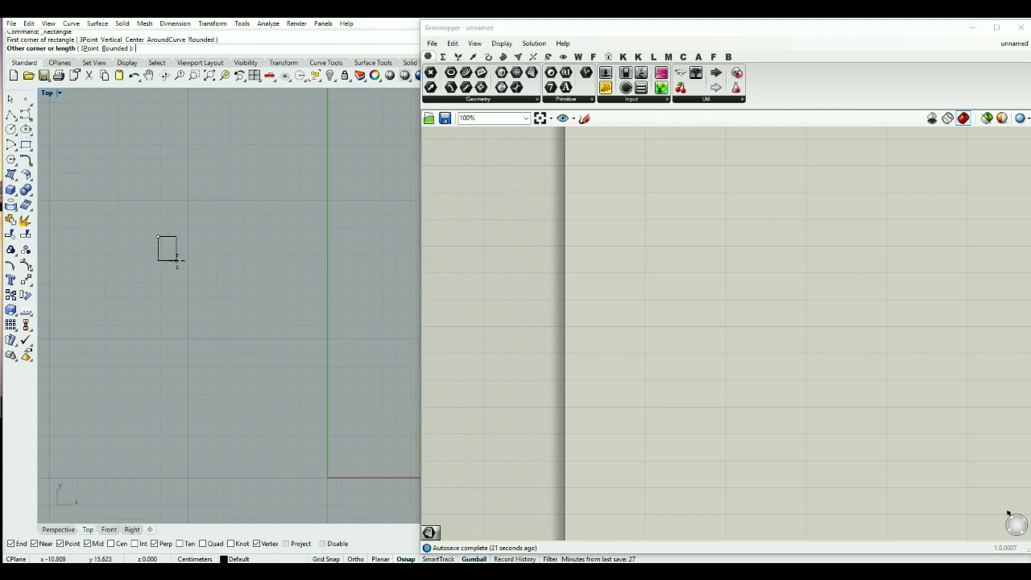
pyautogui.click(187, 266)
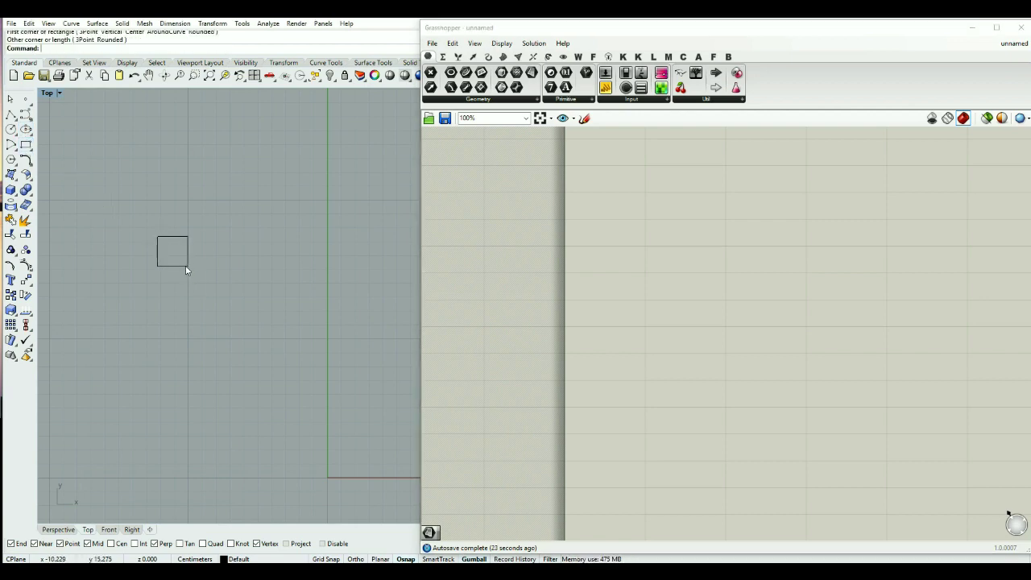
pyautogui.click(654, 267)
pyautogui.scroll(-5, 764, 293)
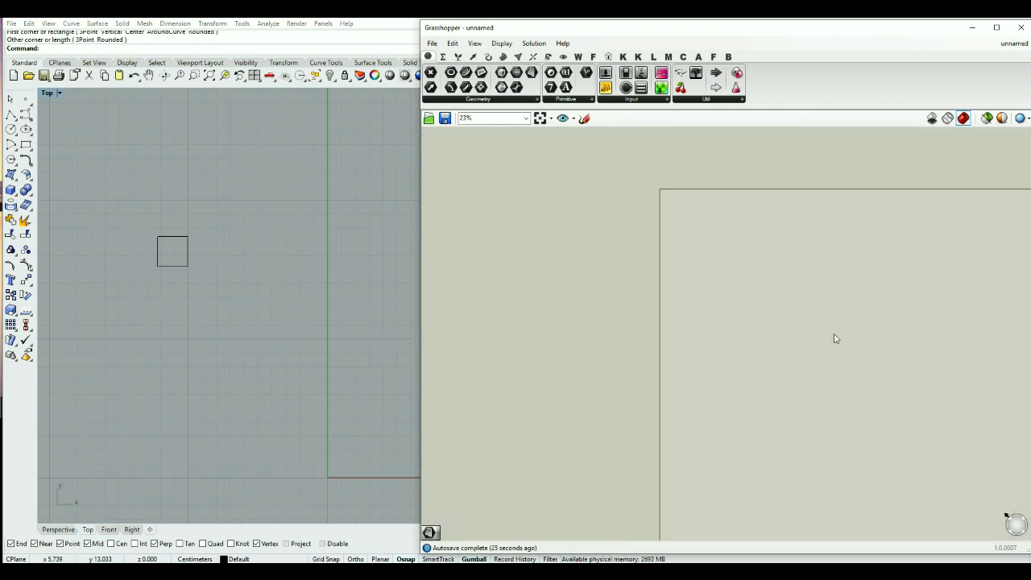
# - Add a Curve parameter to the Grasshopper canvas and set the small Rhino square as its curve
pyautogui.moveTo(835, 338); pyautogui.dragTo(602, 263, button='right')
pyautogui.moveTo(452, 72); pyautogui.dragTo(562, 234)
pyautogui.rightClick(562, 234)
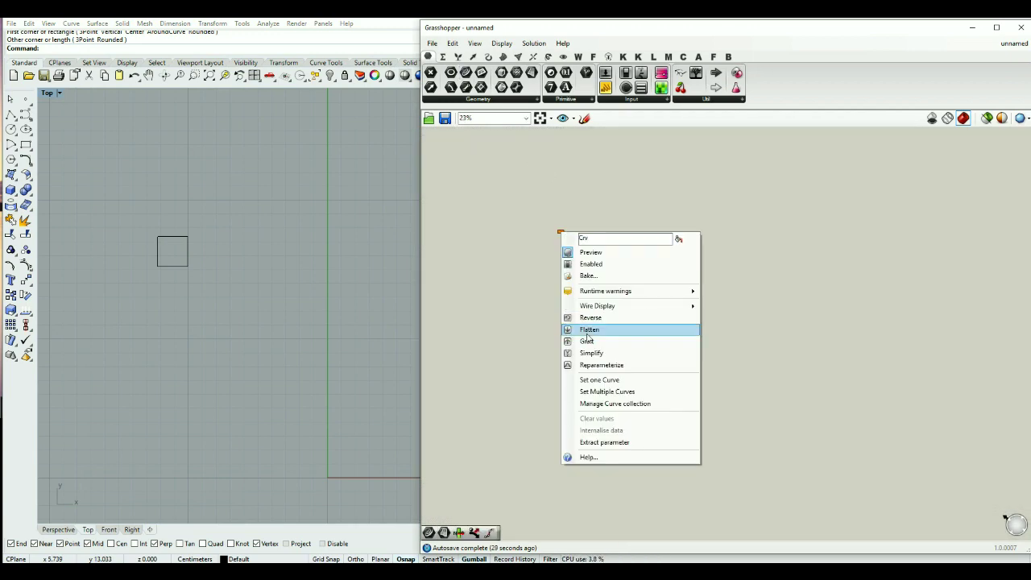
pyautogui.click(596, 381)
pyautogui.click(188, 258)
# - Hide the original square in the Rhino Top viewport
pyautogui.scroll(5, 239, 267)
pyautogui.click(217, 274)
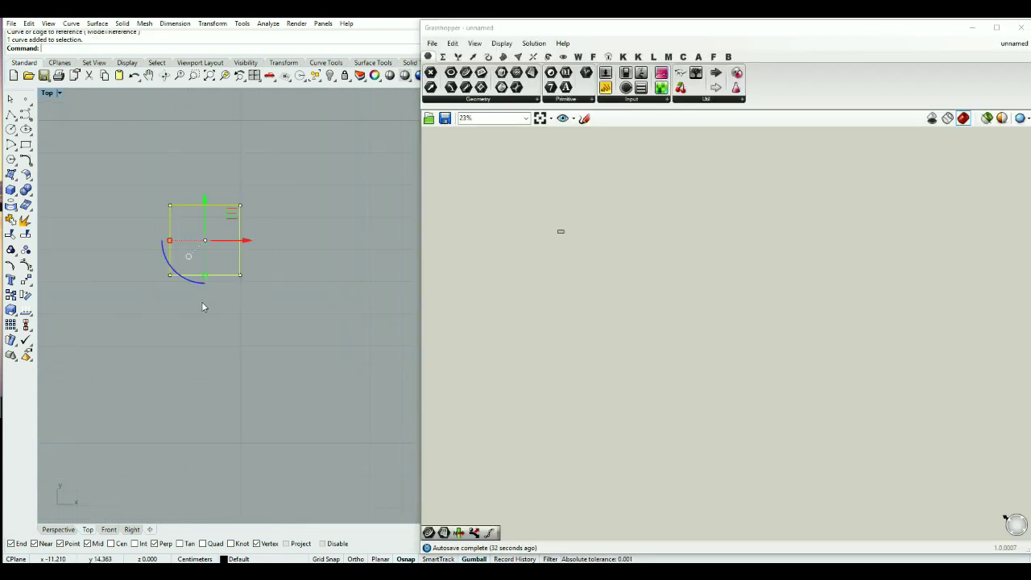
pyautogui.press('Return')
# - Add a Move component and connect the Curve parameter to its Geometry input
pyautogui.click(538, 224)
pyautogui.scroll(3, 539, 224)
pyautogui.scroll(6, 604, 251)
pyautogui.doubleClick(714, 287)
pyautogui.write('move')
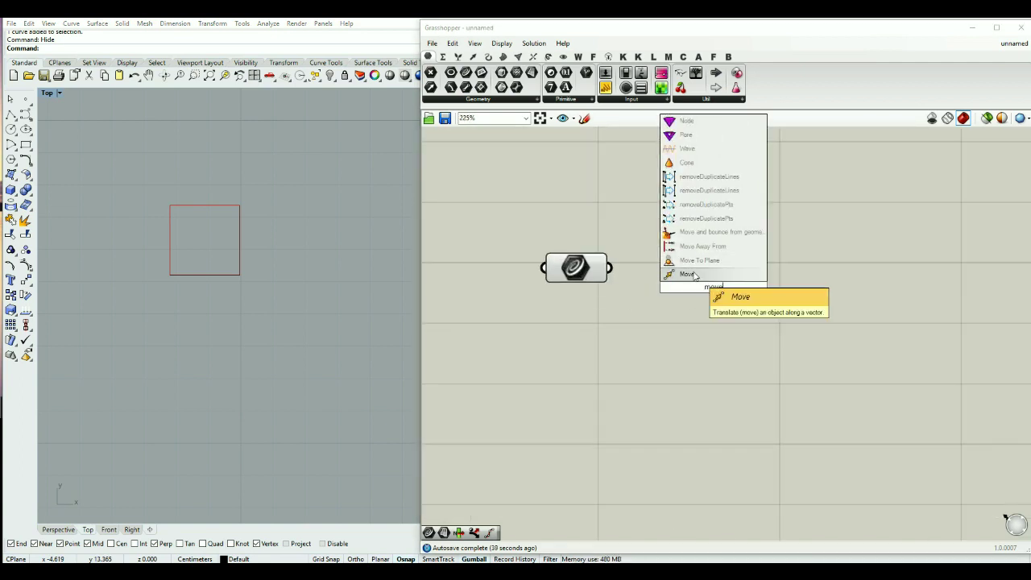
pyautogui.click(694, 276)
pyautogui.moveTo(610, 268); pyautogui.dragTo(844, 288)
# - Add a Unit X component and connect its vector output to the Move component's T input
pyautogui.doubleClick(727, 346)
pyautogui.write('x')
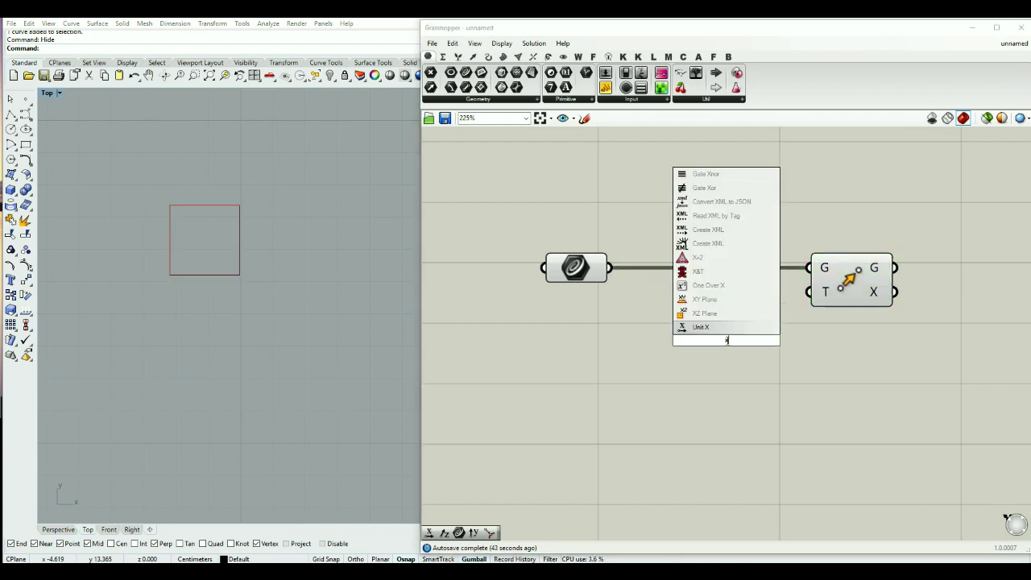
pyautogui.press('Return')
pyautogui.moveTo(809, 293); pyautogui.dragTo(768, 340)
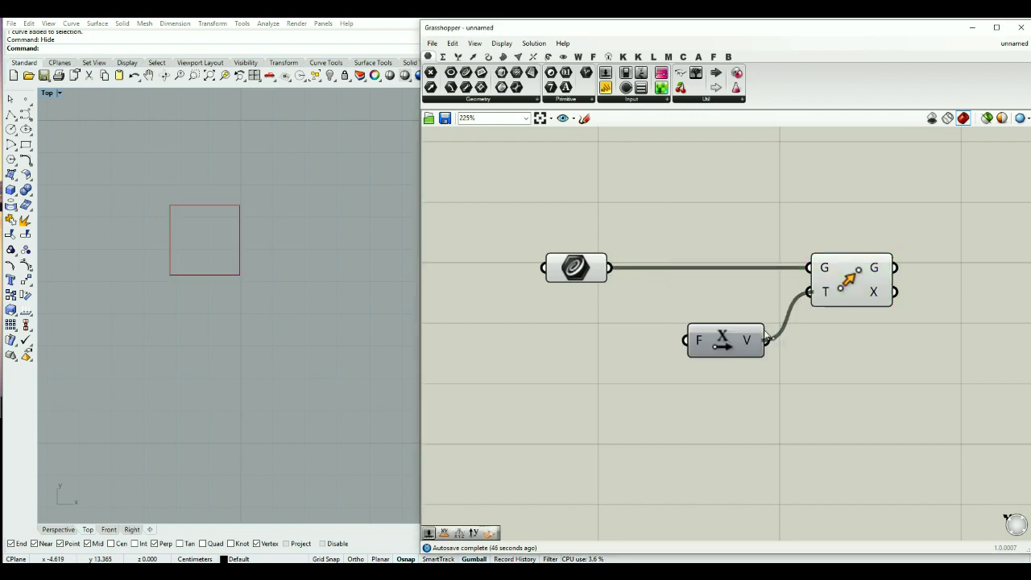
# - Add a number slider for the Unit X component's Factor input, set it to 2, and space out the components
pyautogui.doubleClick(603, 339)
pyautogui.write('12')
pyautogui.press('Return')
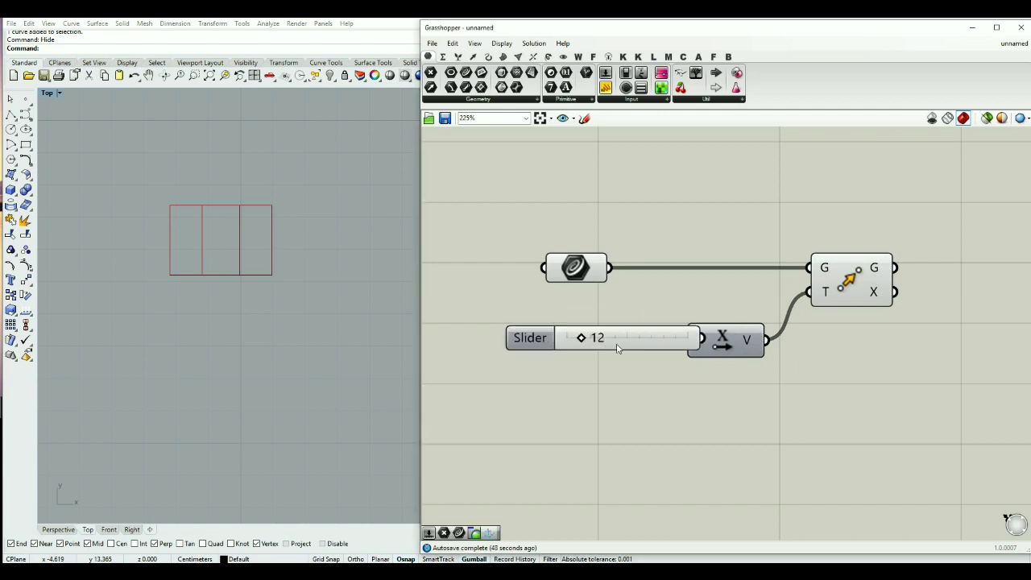
pyautogui.moveTo(617, 348); pyautogui.dragTo(572, 347)
pyautogui.moveTo(677, 345); pyautogui.dragTo(741, 340)
pyautogui.click(696, 394)
pyautogui.moveTo(575, 271); pyautogui.dragTo(563, 272)
pyautogui.moveTo(834, 288); pyautogui.dragTo(839, 288)
pyautogui.moveTo(545, 338)
pyautogui.mouseDown()
pyautogui.moveTo(555, 338)
pyautogui.moveTo(532, 341)
pyautogui.mouseUp()
pyautogui.click(672, 398)
# - Place a Linear Array component below the Move definition and check the list of available Array components
pyautogui.scroll(-1, 677, 407)
pyautogui.doubleClick(680, 417)
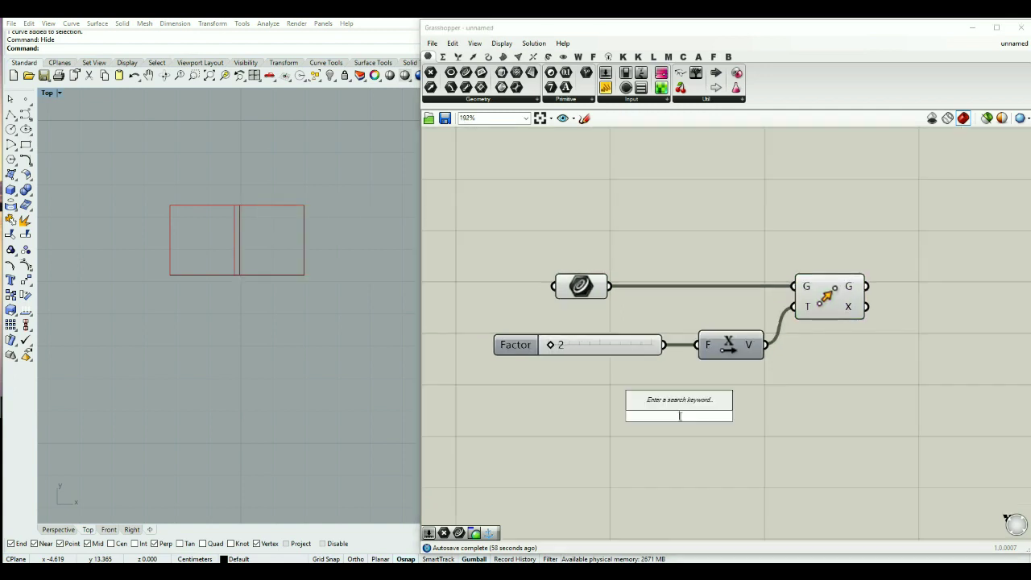
pyautogui.write('arr')
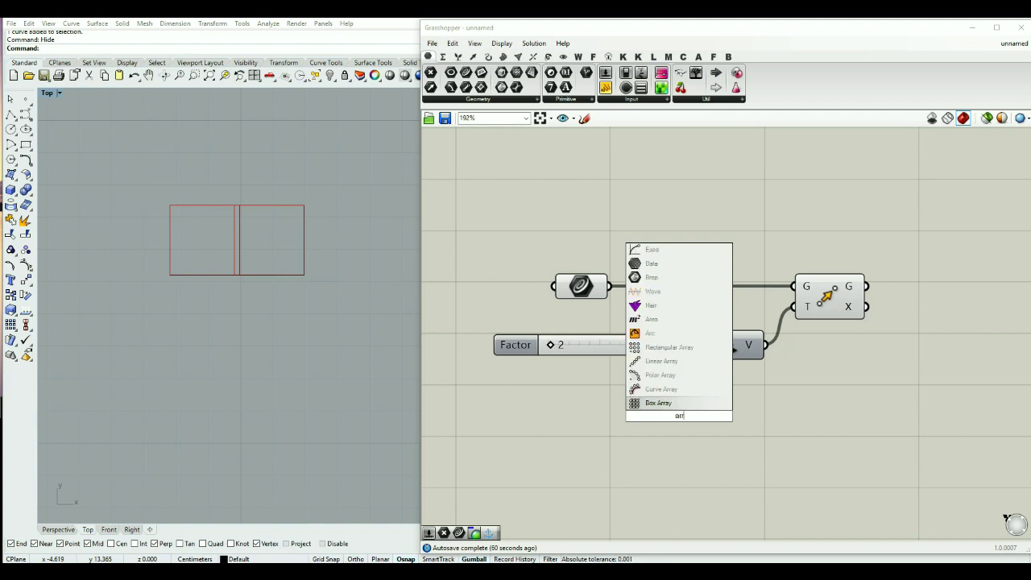
pyautogui.click(665, 368)
pyautogui.moveTo(663, 435); pyautogui.dragTo(716, 467)
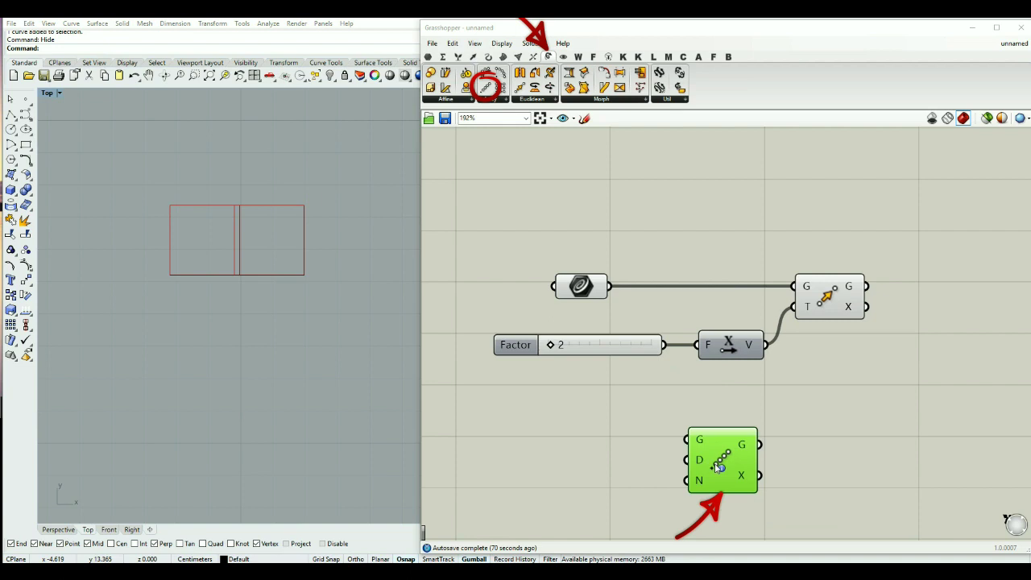
pyautogui.click(498, 100)
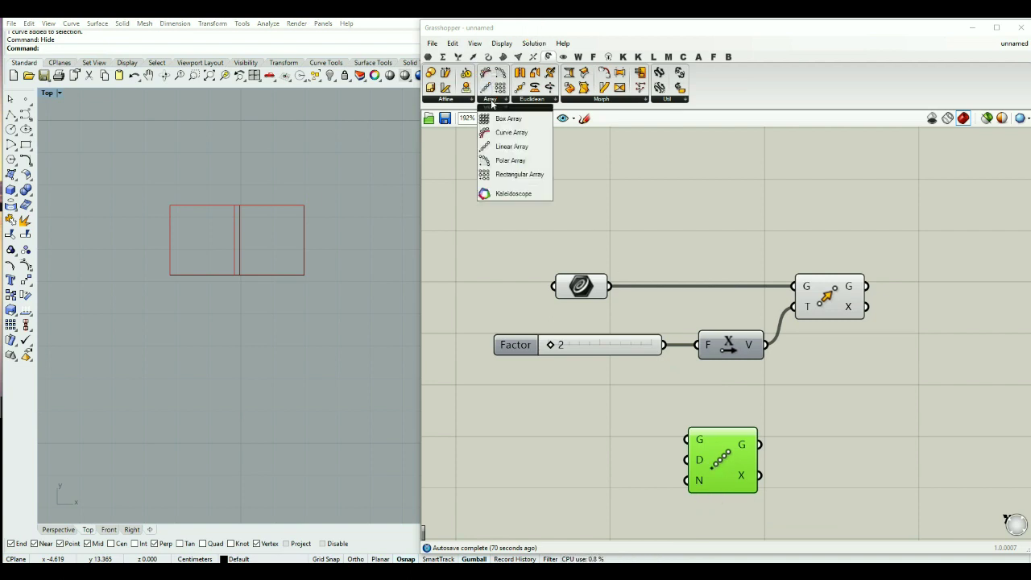
pyautogui.click(822, 444)
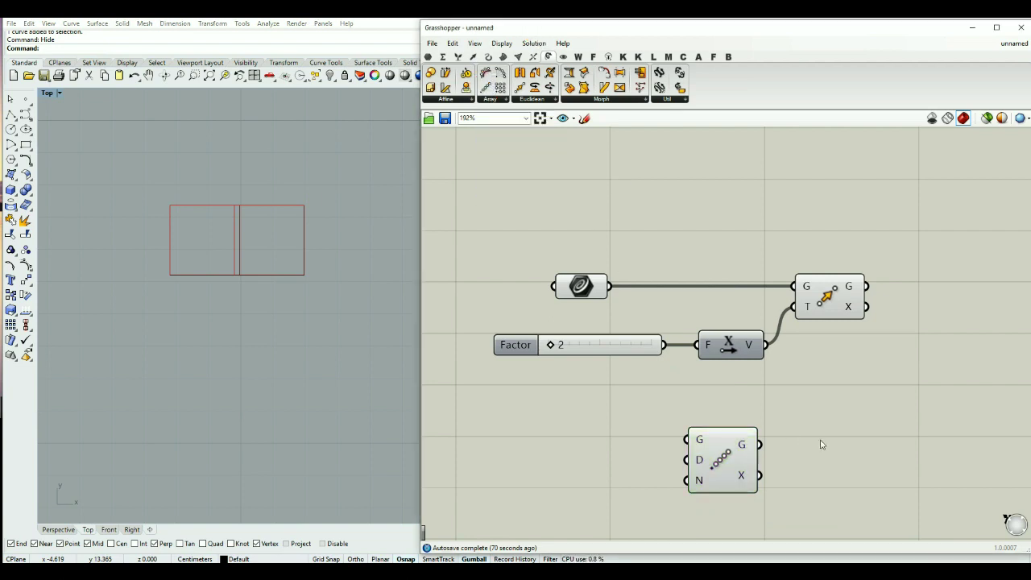
# - Connect the curve to the Linear Array's Geometry input and turn off the Move component's preview
pyautogui.scroll(-2, 703, 347)
pyautogui.moveTo(725, 385); pyautogui.dragTo(709, 340, button='right')
pyautogui.moveTo(619, 252); pyautogui.dragTo(675, 363)
pyautogui.click(778, 259)
pyautogui.middleClick(782, 256)
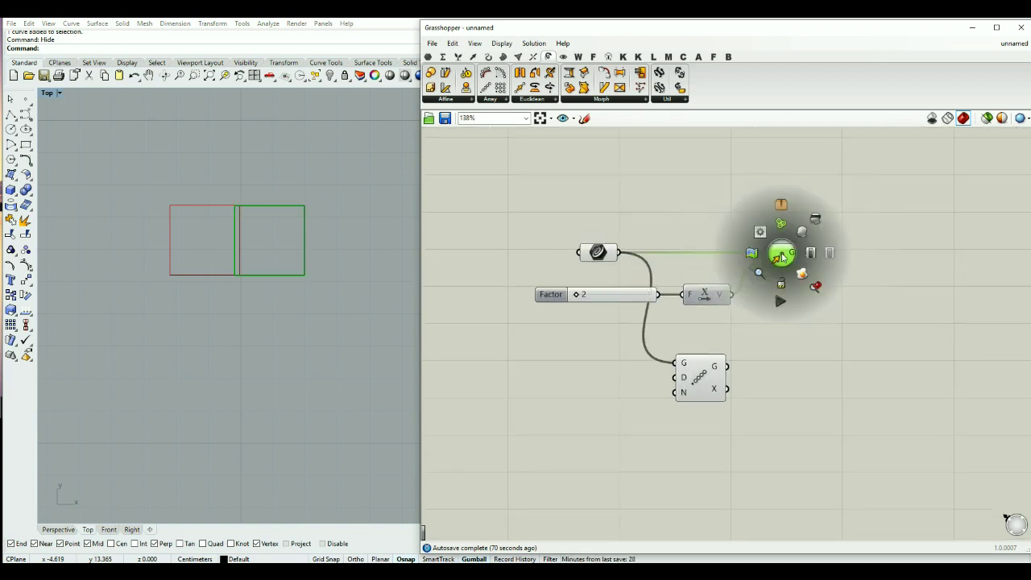
pyautogui.click(814, 219)
pyautogui.moveTo(723, 390); pyautogui.dragTo(812, 393)
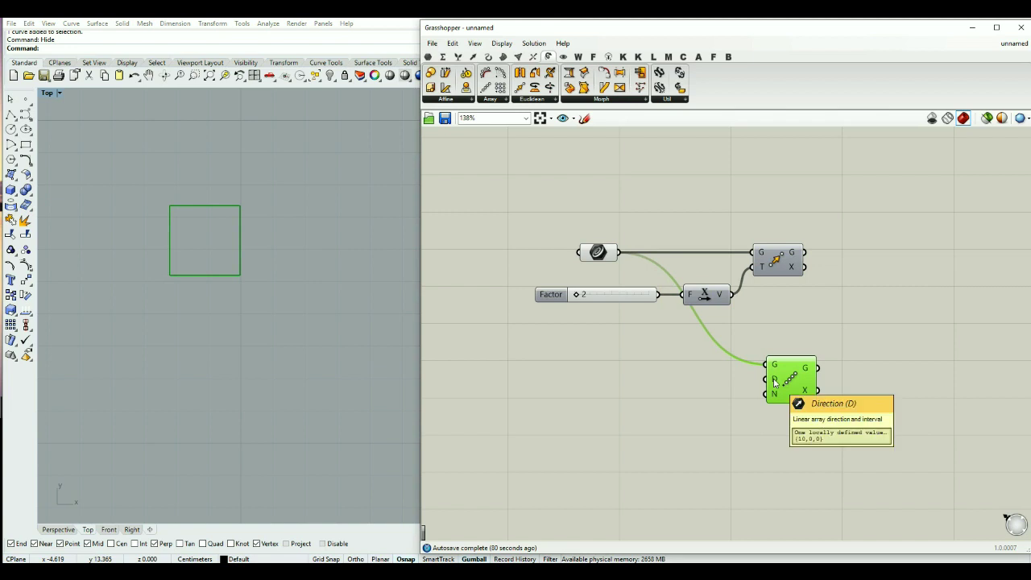
# - Duplicate the Unit X component and connect the copy to the Linear Array's Direction input, aligning it beside that input
pyautogui.click(716, 297)
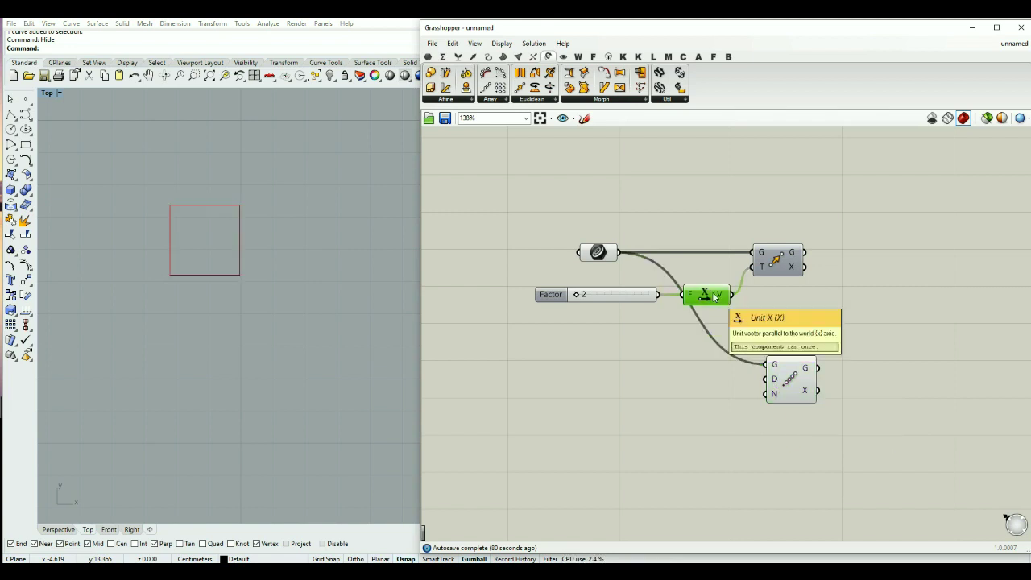
pyautogui.keyDown('alt'); pyautogui.moveTo(714, 297); pyautogui.dragTo(764, 385); pyautogui.keyUp('alt')
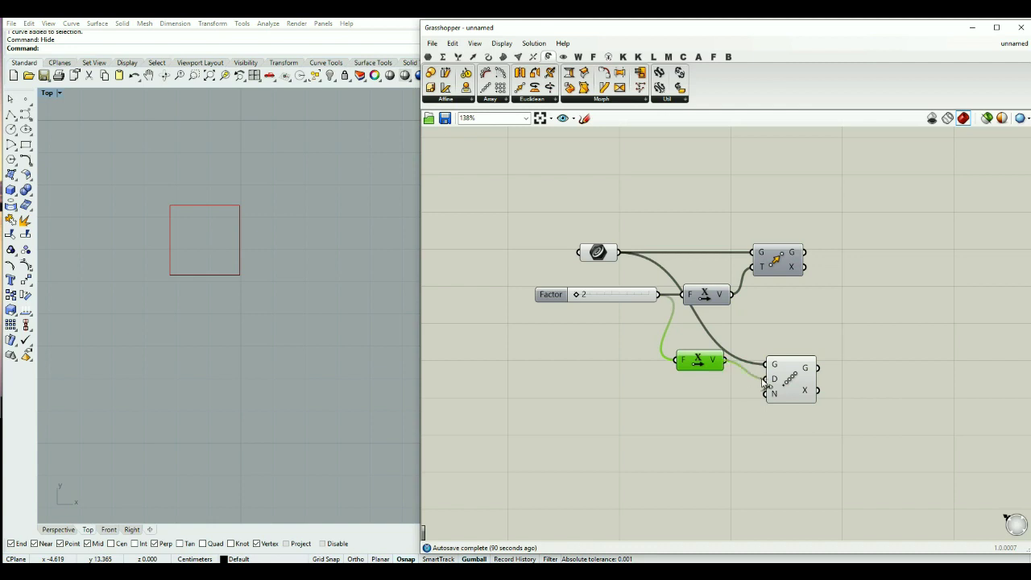
pyautogui.moveTo(709, 364); pyautogui.dragTo(725, 383)
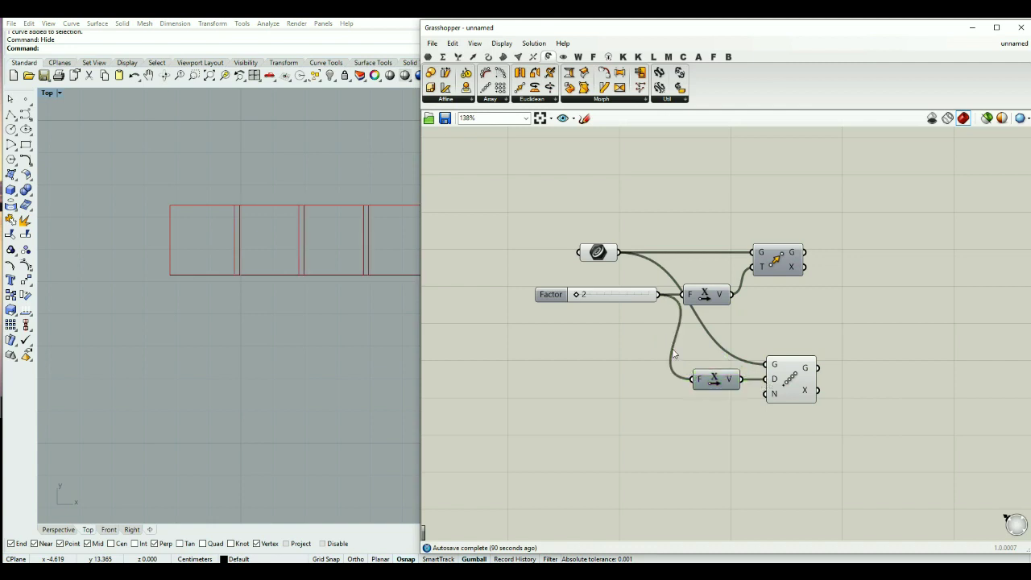
# - Disconnect the Factor 2 slider from the copied Unit X component
pyautogui.rightClick(698, 377)
pyautogui.moveTo(730, 393)
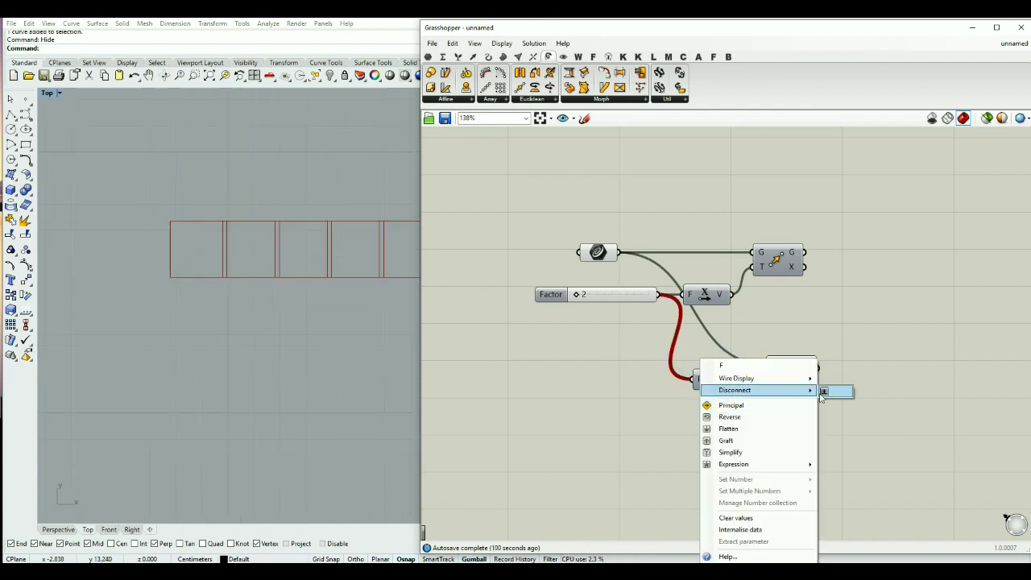
pyautogui.click(834, 392)
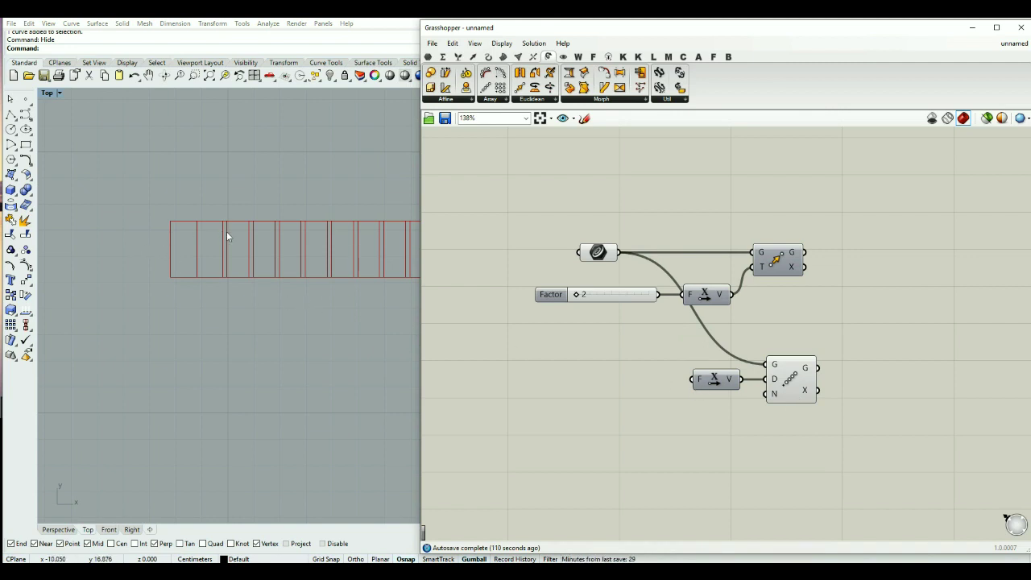
pyautogui.scroll(-2, 170, 266)
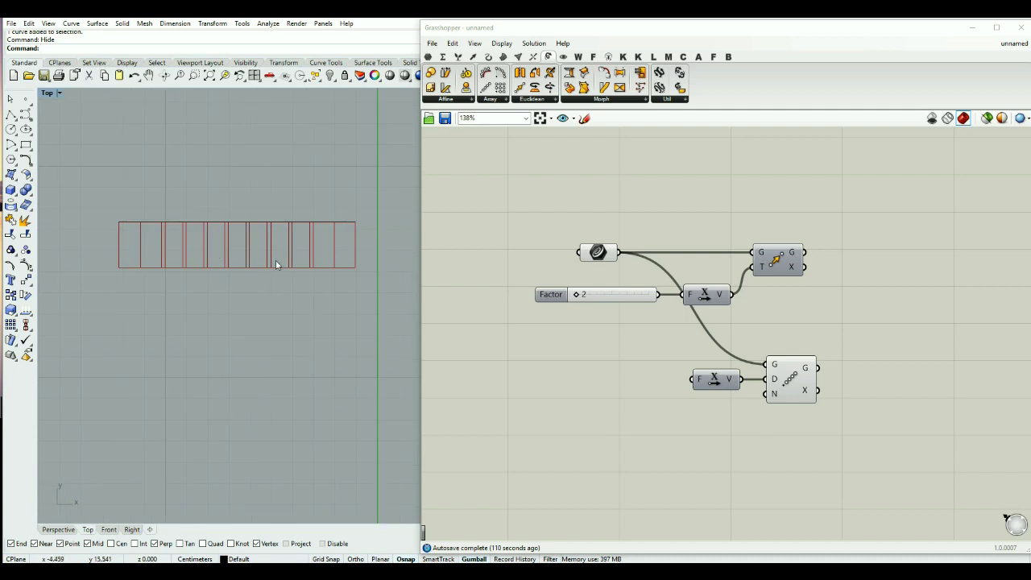
# - Add a number slider set to 3 and connect it to the copied Unit X component's Factor input
pyautogui.doubleClick(619, 383)
pyautogui.write('3')
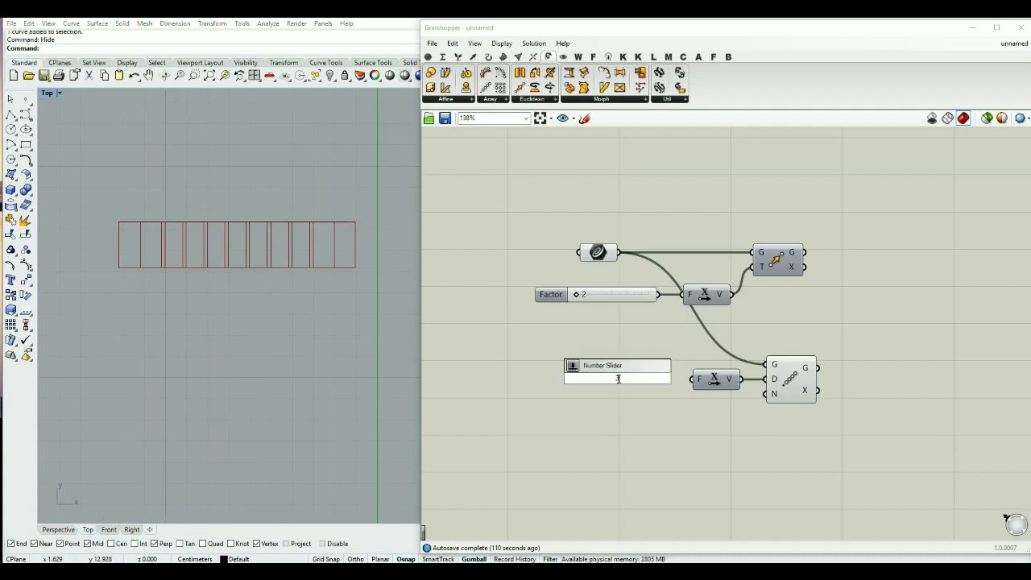
pyautogui.press('Return')
pyautogui.moveTo(692, 383); pyautogui.dragTo(609, 385)
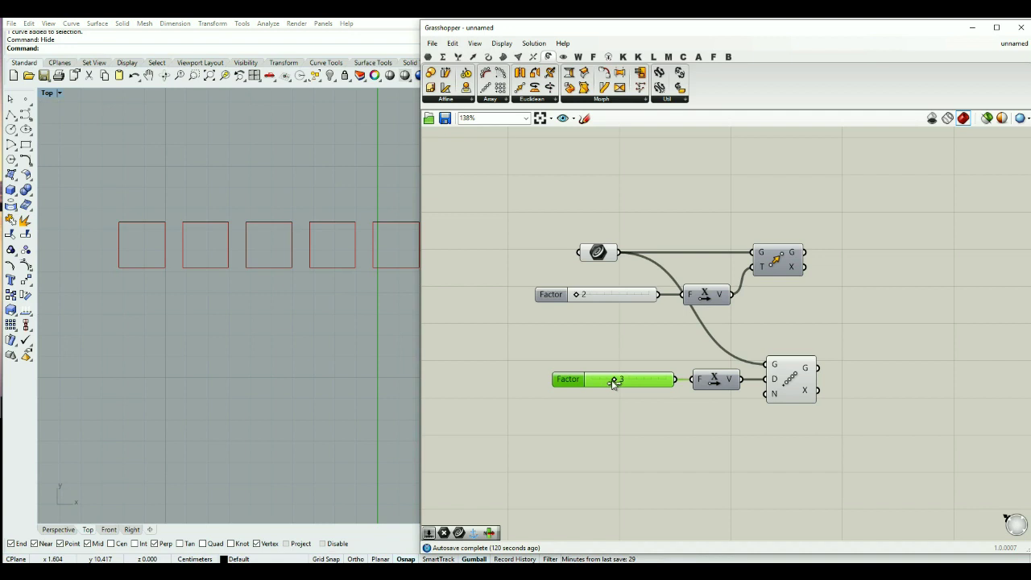
pyautogui.moveTo(612, 385); pyautogui.dragTo(645, 407)
pyautogui.scroll(-2, 178, 342)
pyautogui.scroll(-2, 339, 316)
pyautogui.moveTo(336, 325); pyautogui.dragTo(264, 306, button='right')
# - Add a number slider for the Linear Array's Count input and set it to 7
pyautogui.doubleClick(733, 412)
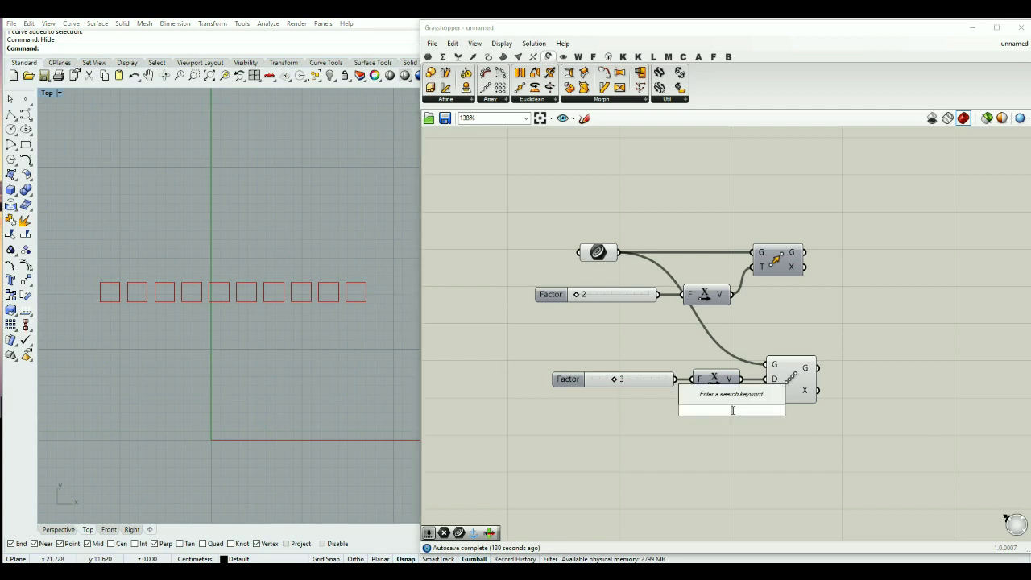
pyautogui.write('4')
pyautogui.press('Return')
pyautogui.moveTo(773, 415)
pyautogui.mouseDown()
pyautogui.moveTo(665, 410)
pyautogui.moveTo(714, 412)
pyautogui.moveTo(702, 411)
pyautogui.mouseUp()
pyautogui.moveTo(702, 411); pyautogui.dragTo(663, 358, button='right')
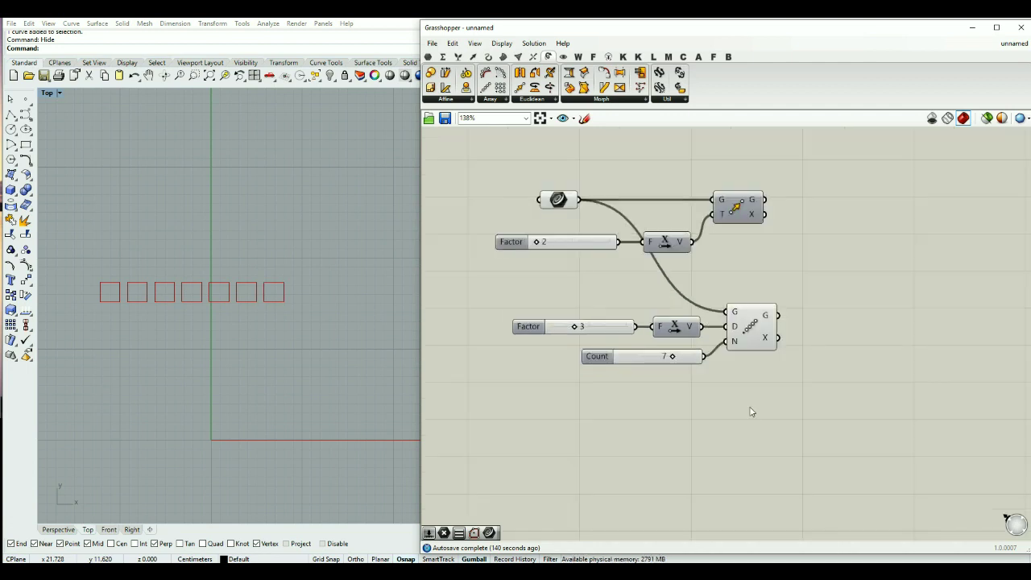
# - Place a Rectangular Array component below the Linear Array component
pyautogui.doubleClick(751, 412)
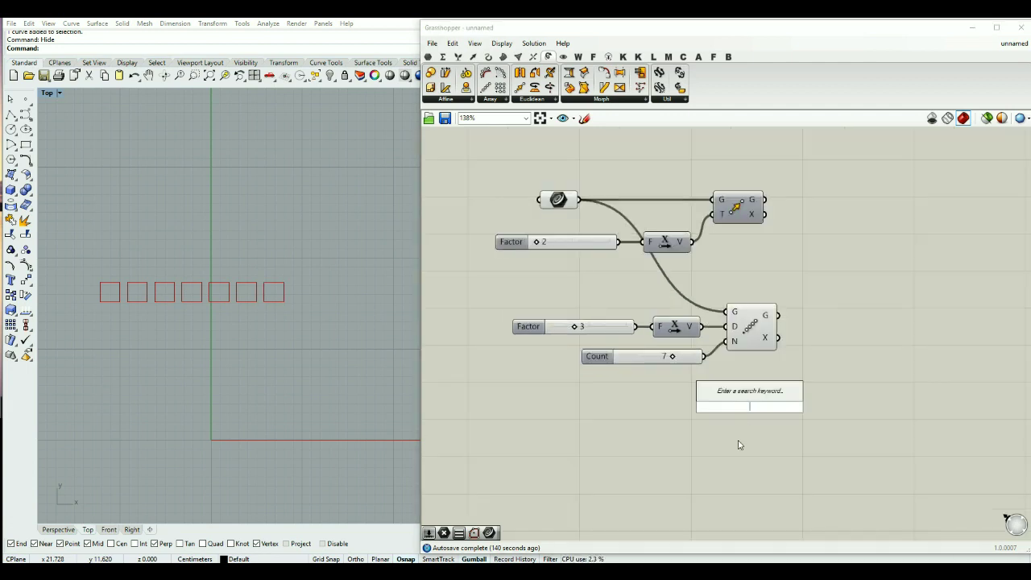
pyautogui.click(490, 100)
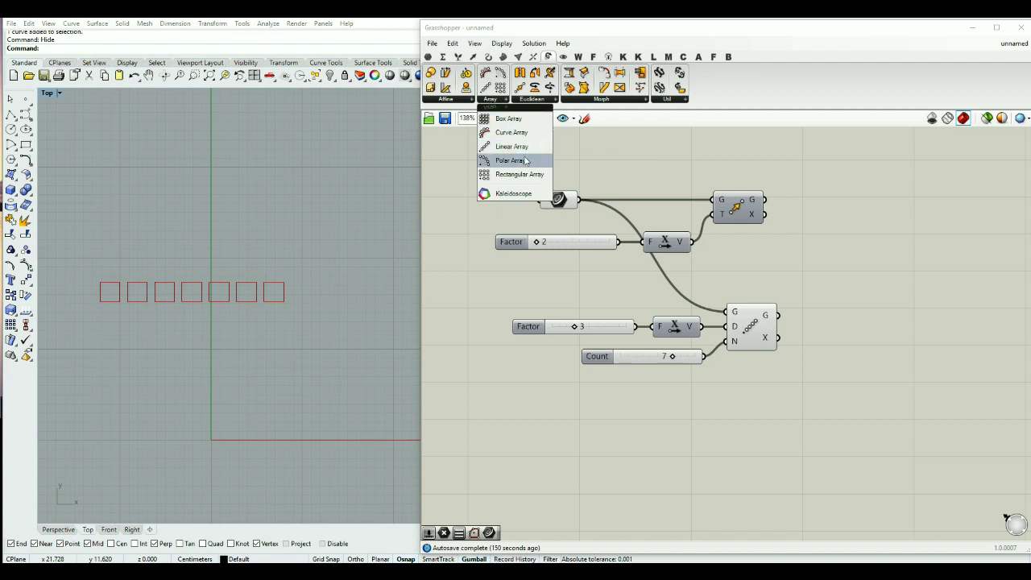
pyautogui.moveTo(520, 174); pyautogui.dragTo(759, 440)
pyautogui.click(766, 442)
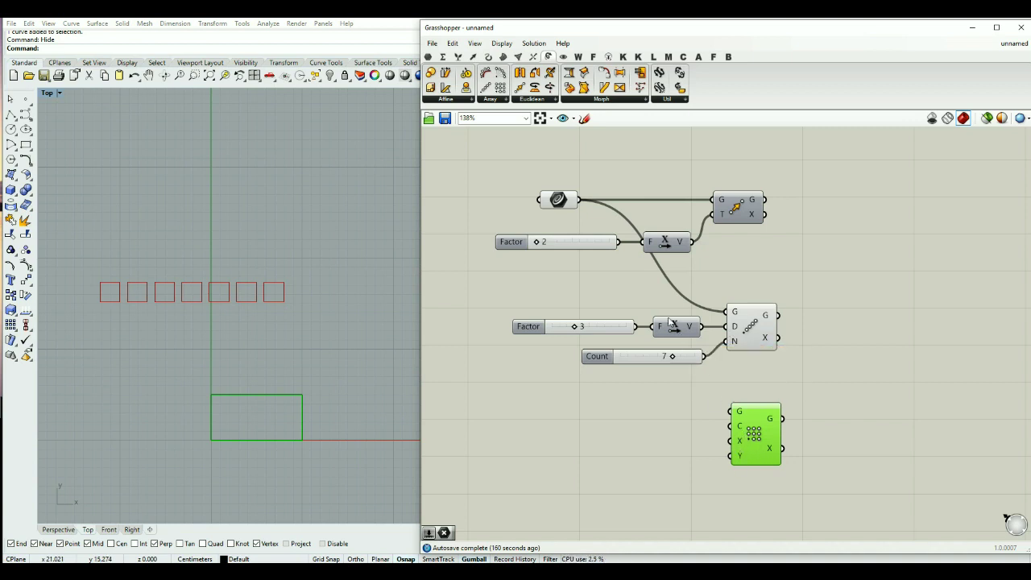
# - Connect the curve to the Rectangular Array's Geometry input and turn off the Linear Array's preview
pyautogui.moveTo(578, 200); pyautogui.dragTo(729, 411)
pyautogui.middleClick(748, 327)
pyautogui.scroll(-3, 756, 306)
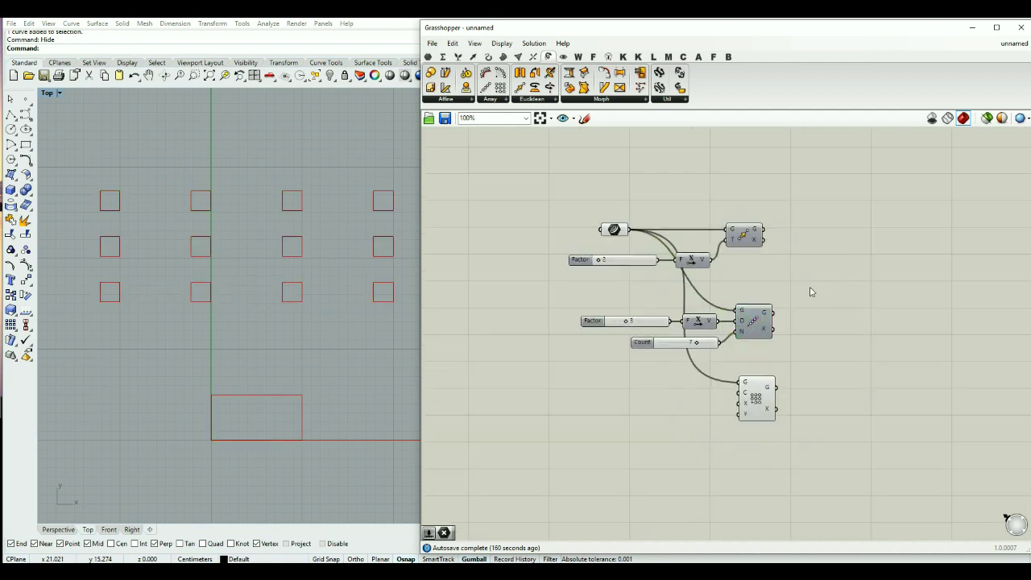
pyautogui.scroll(1, 709, 374)
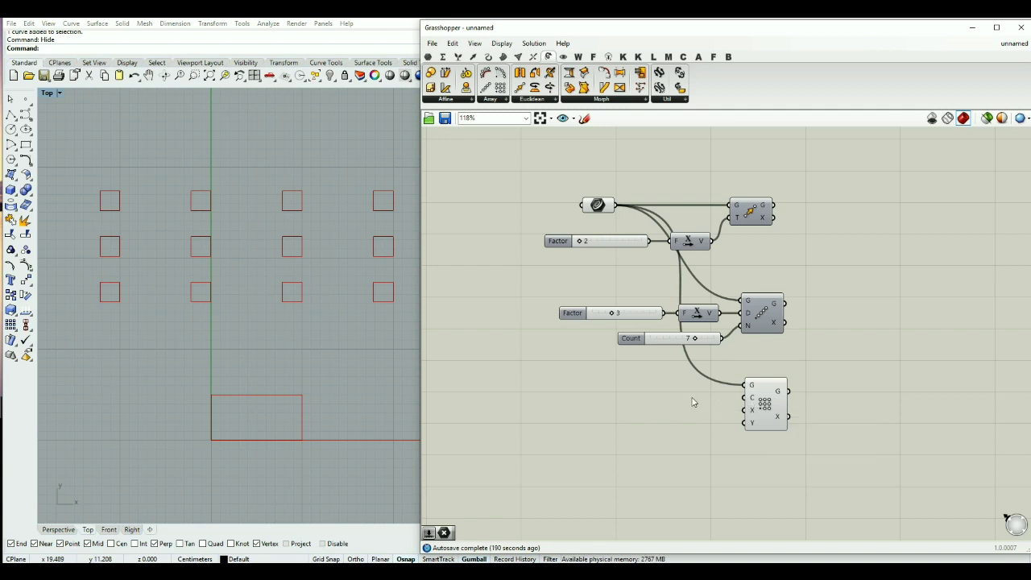
# - Add a Rectangle component that creates a rectangle on a plane, placed beside the Rectangular Array's inputs
pyautogui.doubleClick(649, 403)
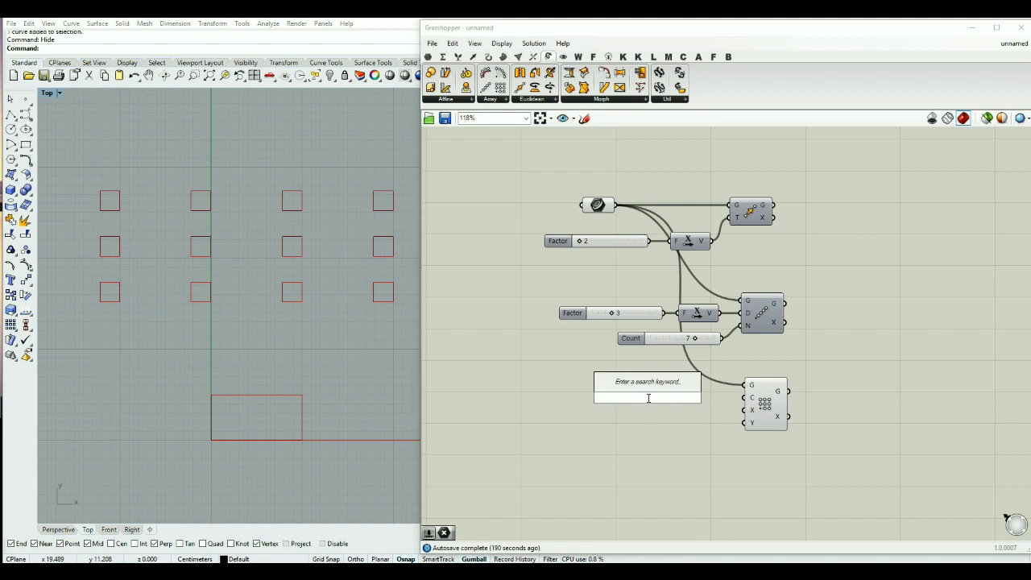
pyautogui.write('rect')
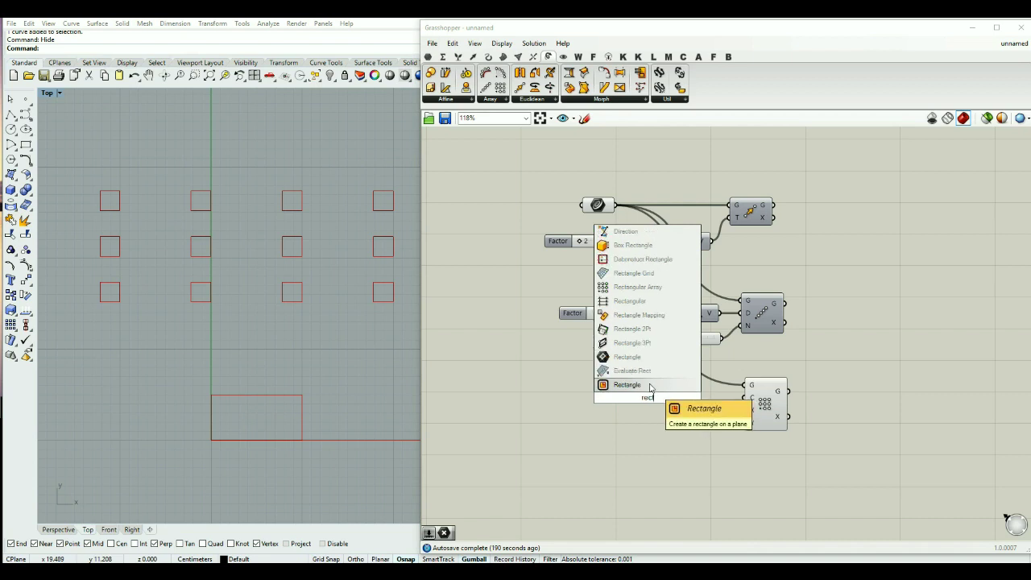
pyautogui.click(672, 387)
pyautogui.moveTo(644, 401); pyautogui.dragTo(657, 403)
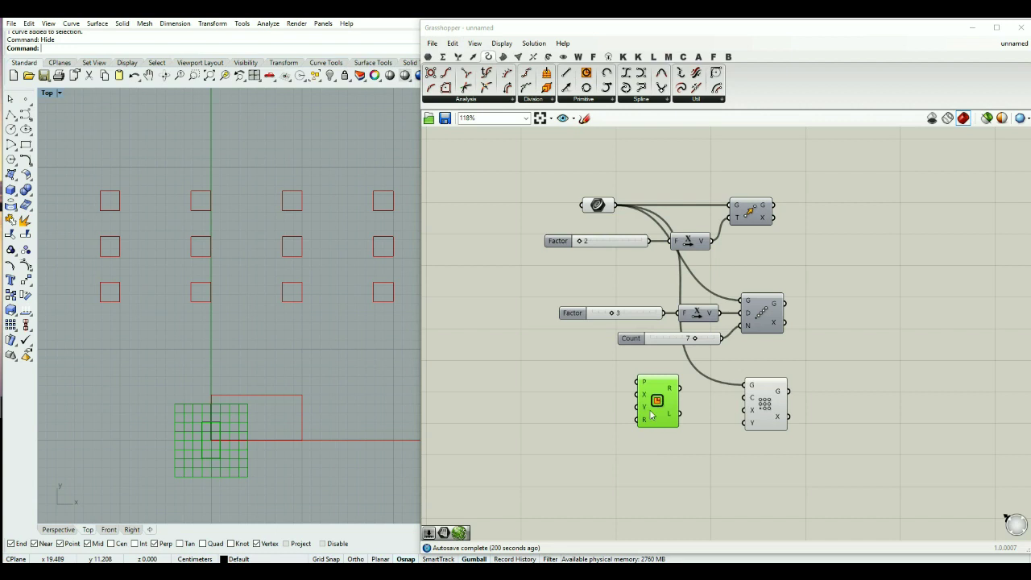
pyautogui.moveTo(657, 400); pyautogui.dragTo(642, 404)
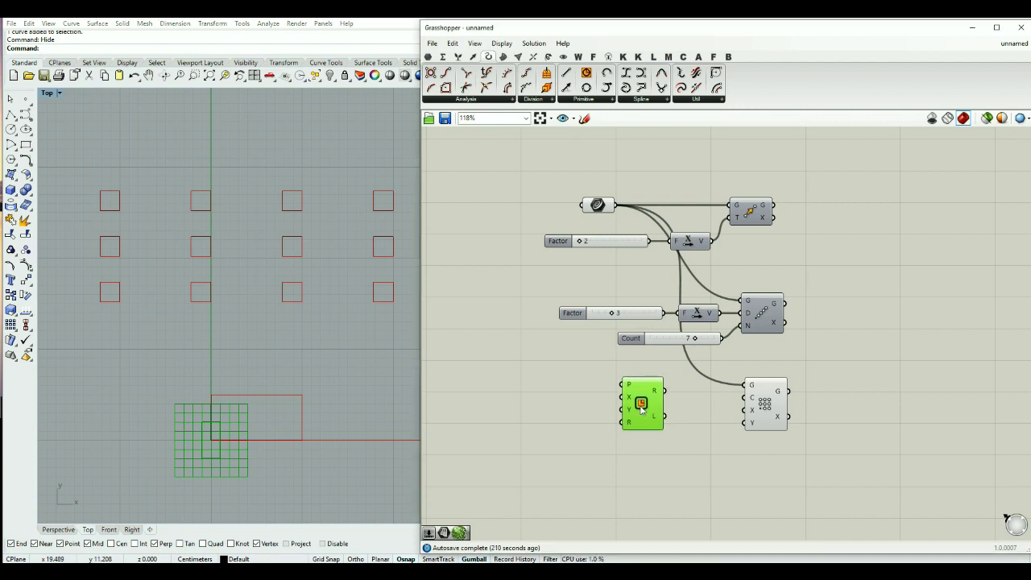
pyautogui.scroll(2, 637, 405)
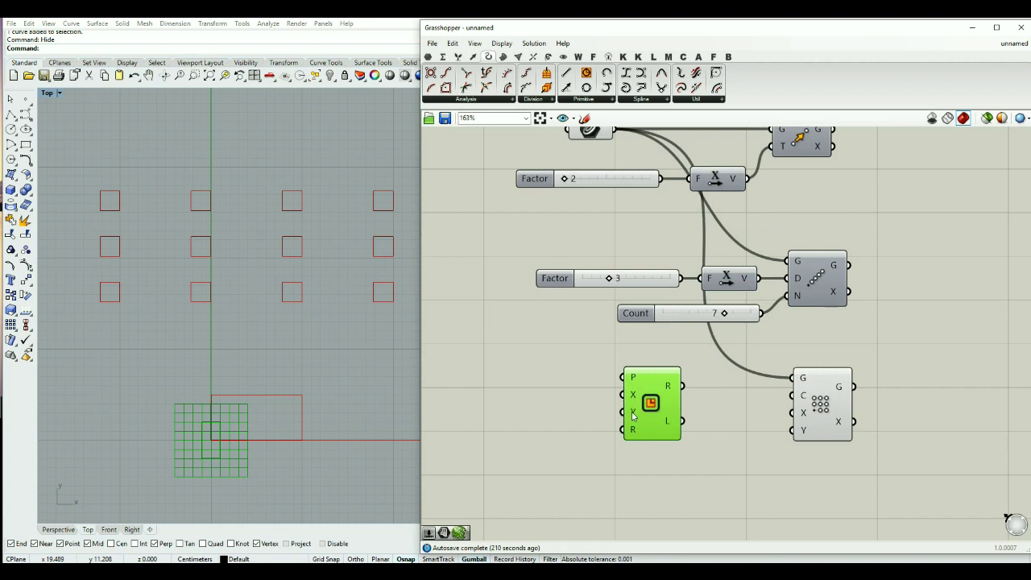
# - Add a number slider set to 5 and connect it to the Rectangle component's X and Y size inputs
pyautogui.doubleClick(575, 407)
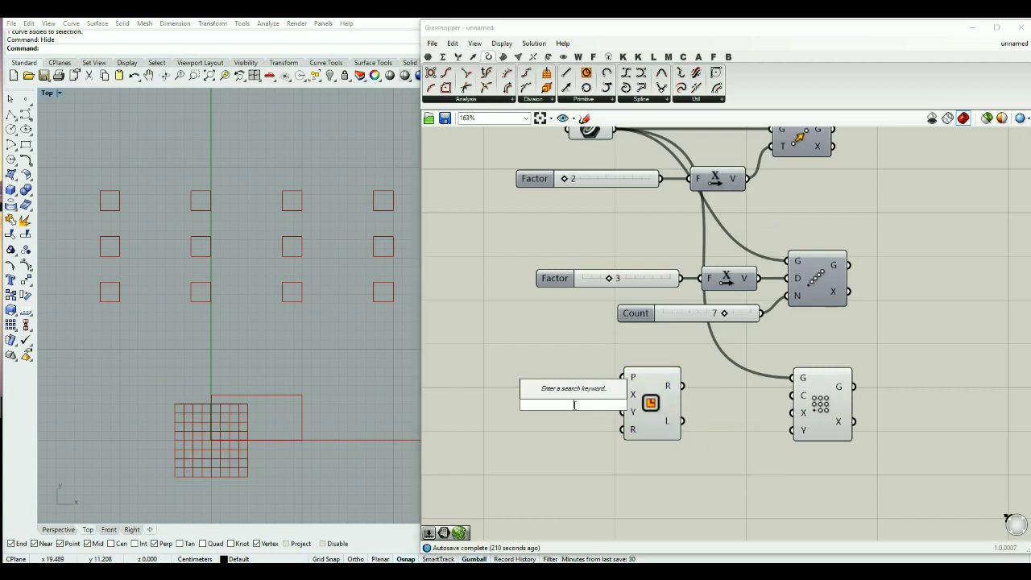
pyautogui.write('5')
pyautogui.press('Return')
pyautogui.moveTo(603, 403); pyautogui.dragTo(579, 407)
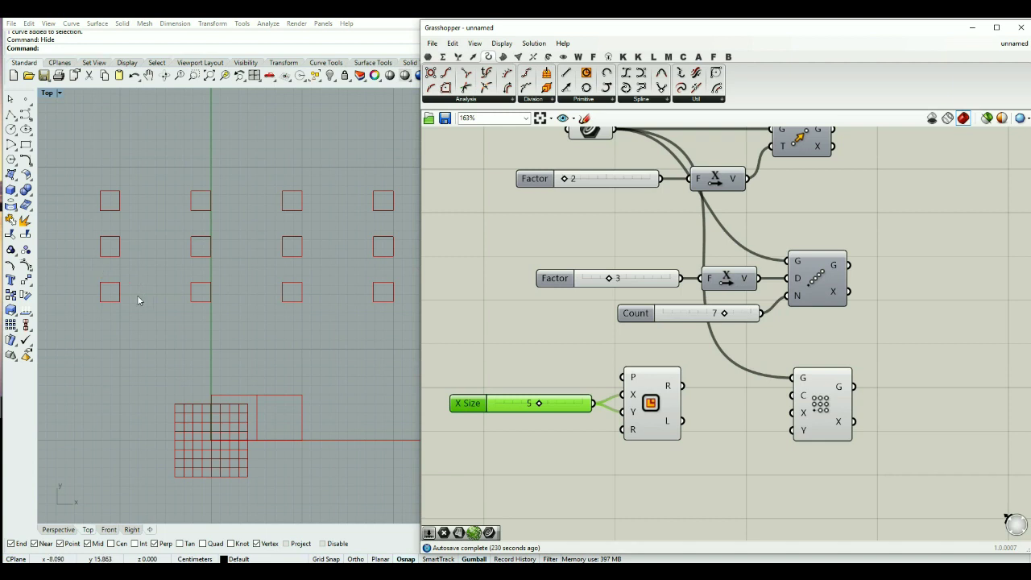
# - Connect the Rectangle's output to the Rectangular Array's Cell input and shift the Rectangle component slightly down
pyautogui.moveTo(662, 389); pyautogui.dragTo(793, 395)
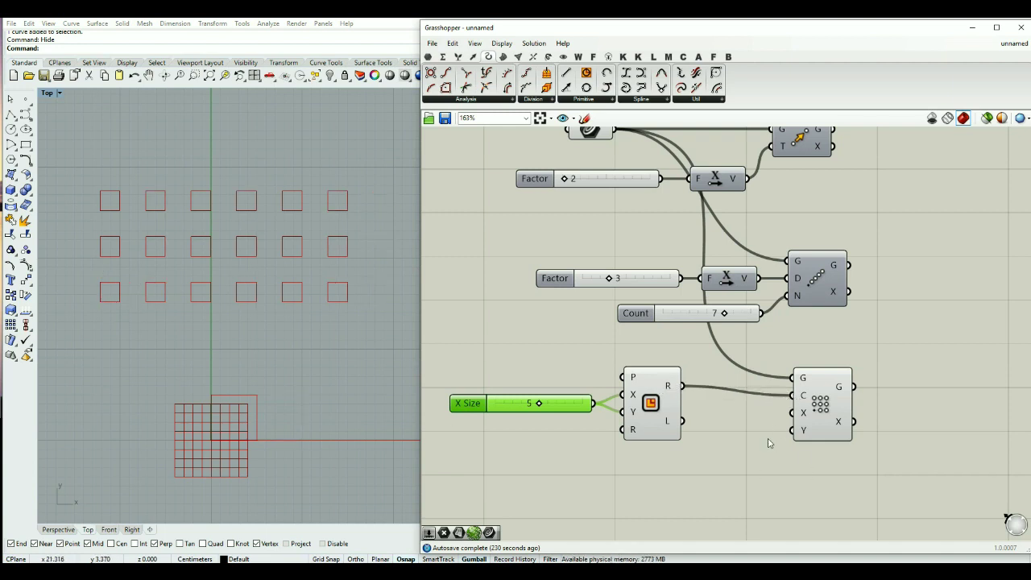
pyautogui.click(662, 420)
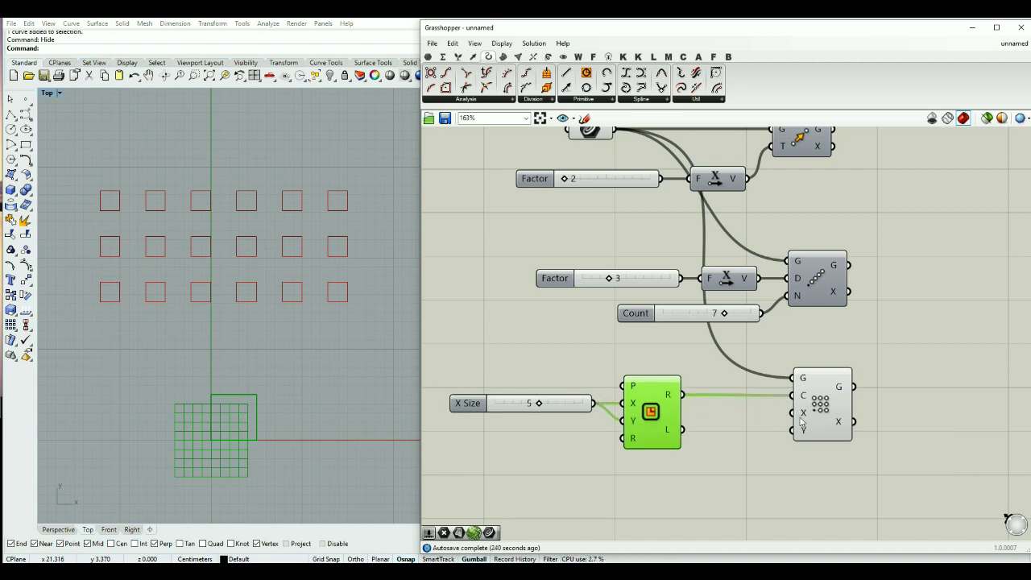
pyautogui.moveTo(803, 434)
pyautogui.moveTo(804, 416)
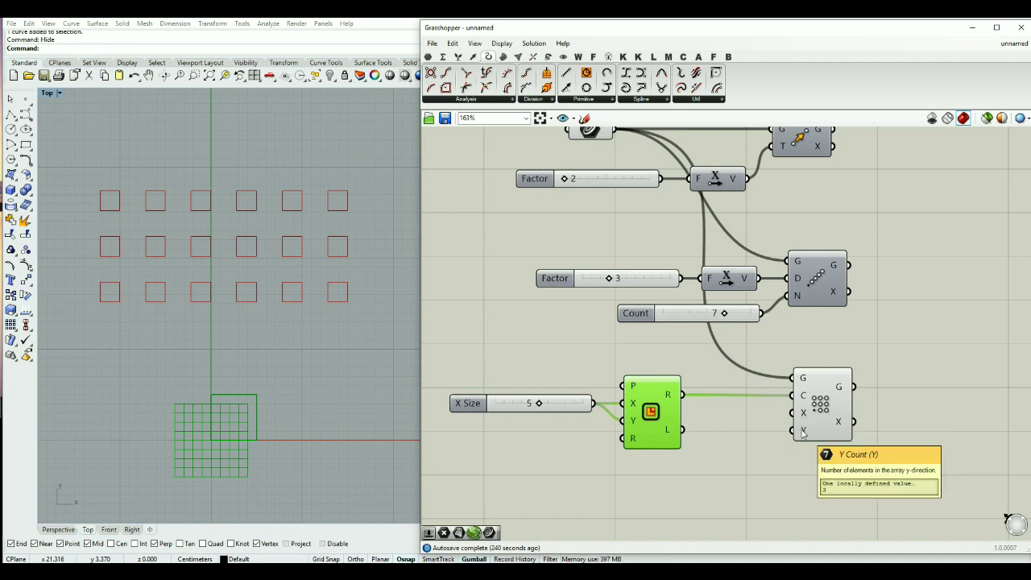
# - Add a number slider set to 4 and connect it to the Rectangular Array's X Count input
pyautogui.doubleClick(734, 453)
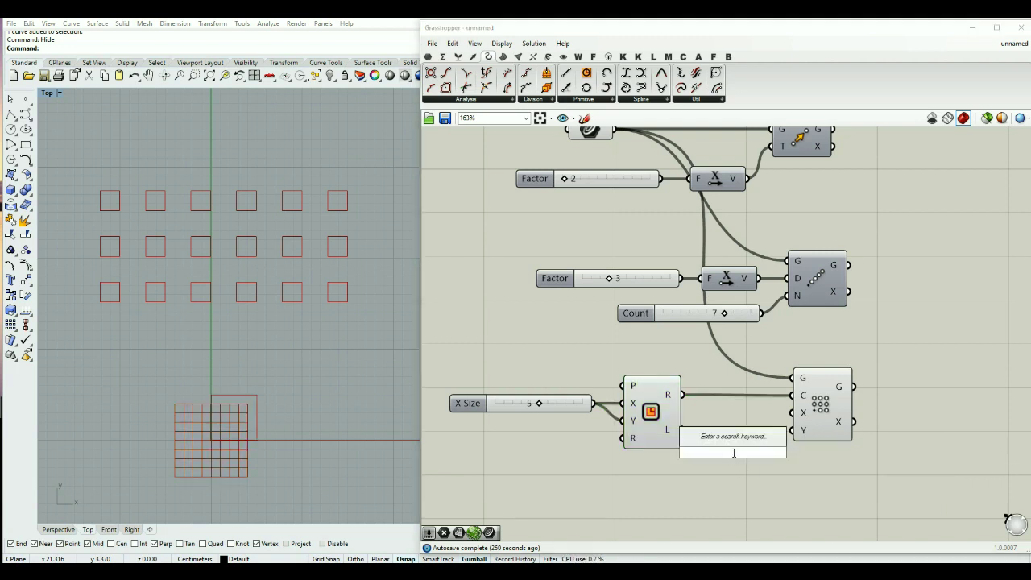
pyautogui.write('4')
pyautogui.press('Return')
pyautogui.moveTo(744, 462); pyautogui.dragTo(728, 466)
pyautogui.moveTo(793, 413); pyautogui.dragTo(756, 460)
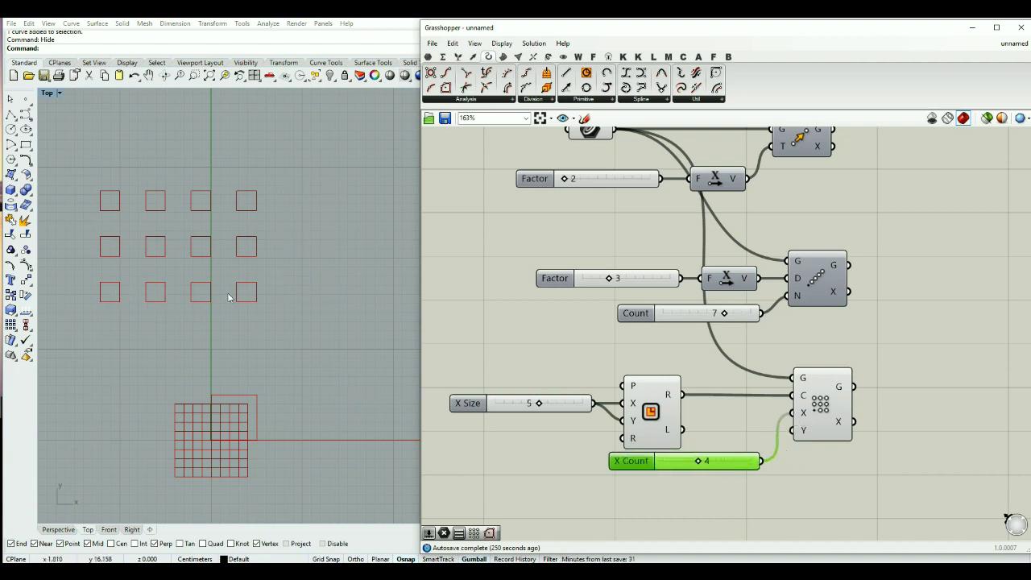
# - Turn off the preview of the Rectangle component
pyautogui.scroll(2, 301, 336)
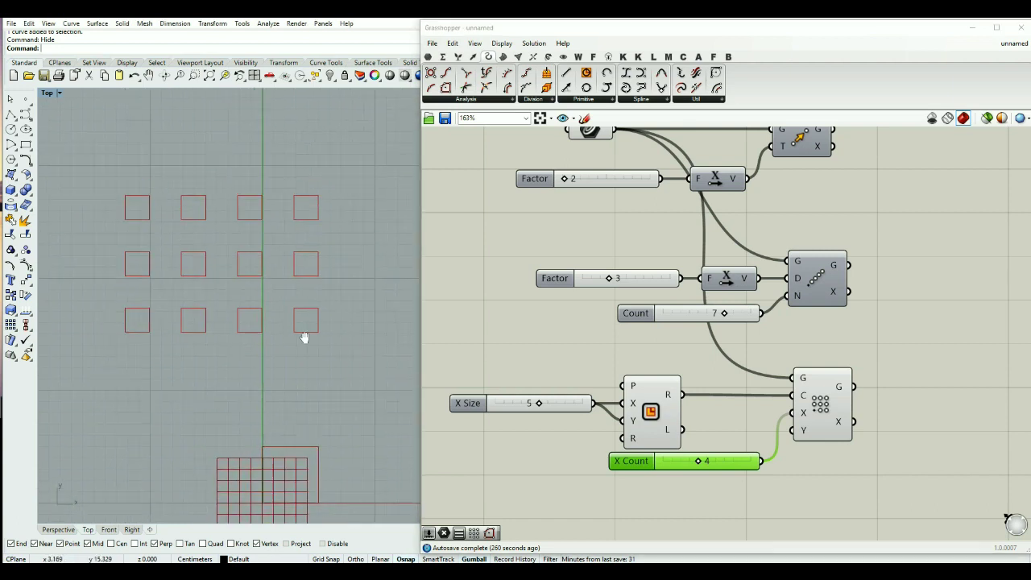
pyautogui.click(655, 411)
pyautogui.middleClick(654, 411)
pyautogui.click(689, 372)
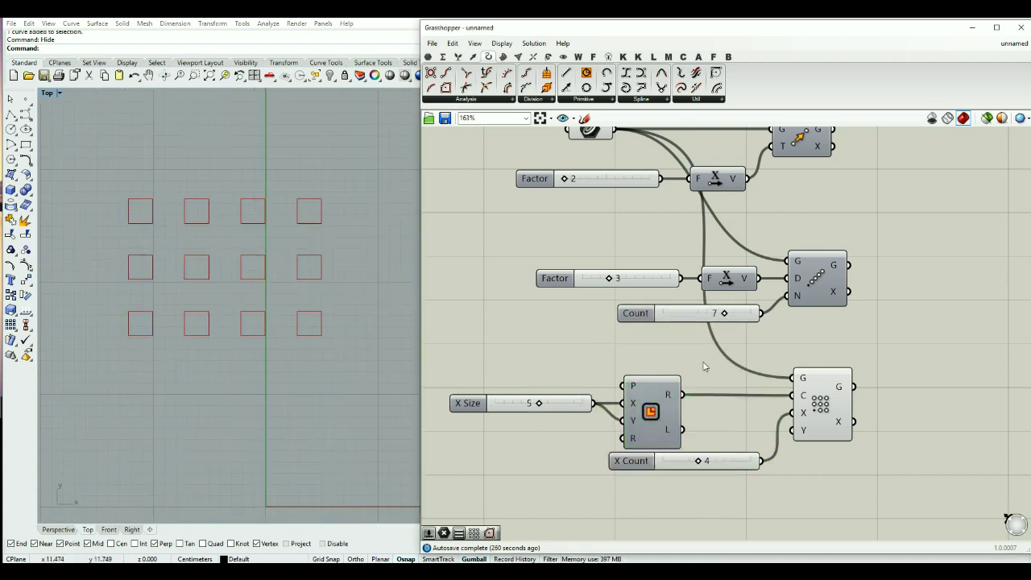
# - Add a slider set to 7, connect it to the Rectangular Array's Y Count input, and place it directly under the X Count slider
pyautogui.doubleClick(702, 469)
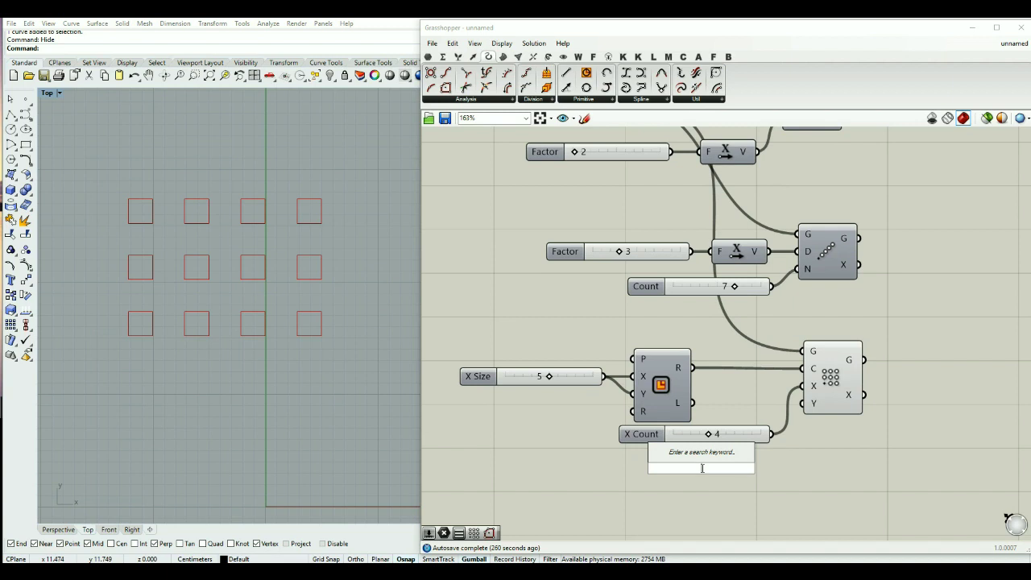
pyautogui.write('7')
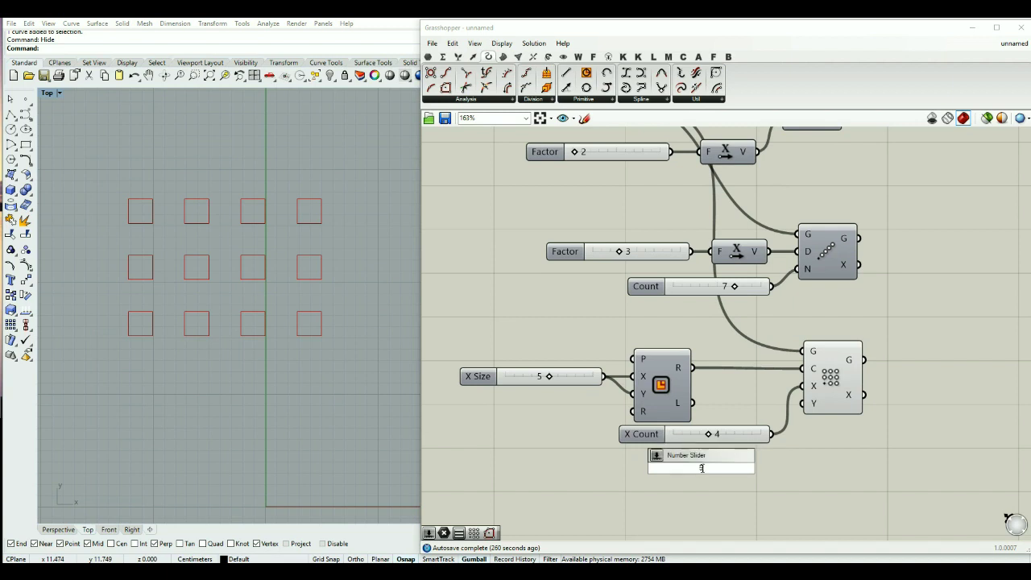
pyautogui.press('BackSpace')
pyautogui.write('7')
pyautogui.press('Return')
pyautogui.moveTo(804, 404); pyautogui.dragTo(783, 468)
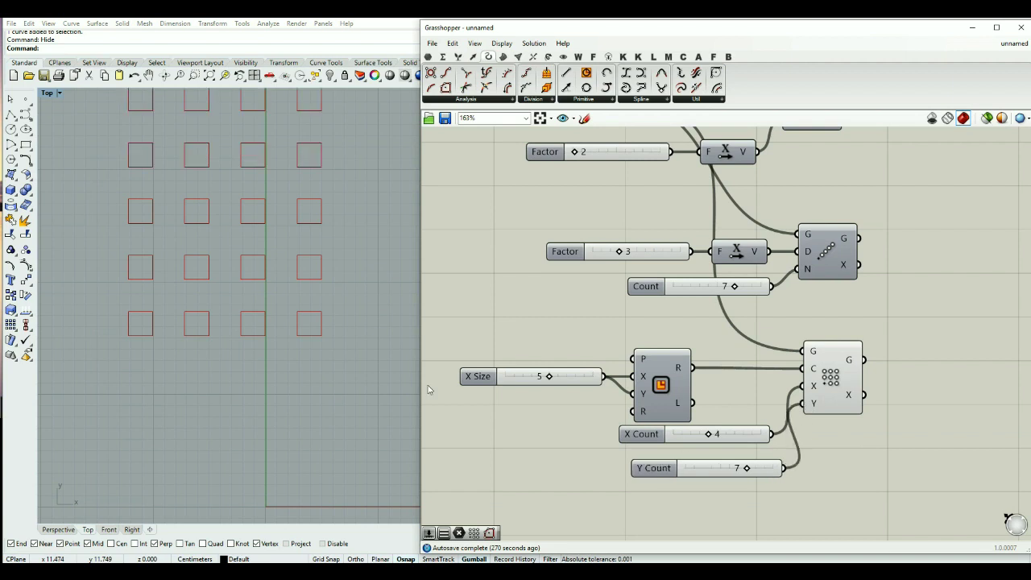
pyautogui.scroll(-2, 290, 481)
pyautogui.moveTo(290, 481); pyautogui.dragTo(350, 382, button='right')
pyautogui.moveTo(771, 474); pyautogui.dragTo(757, 461)
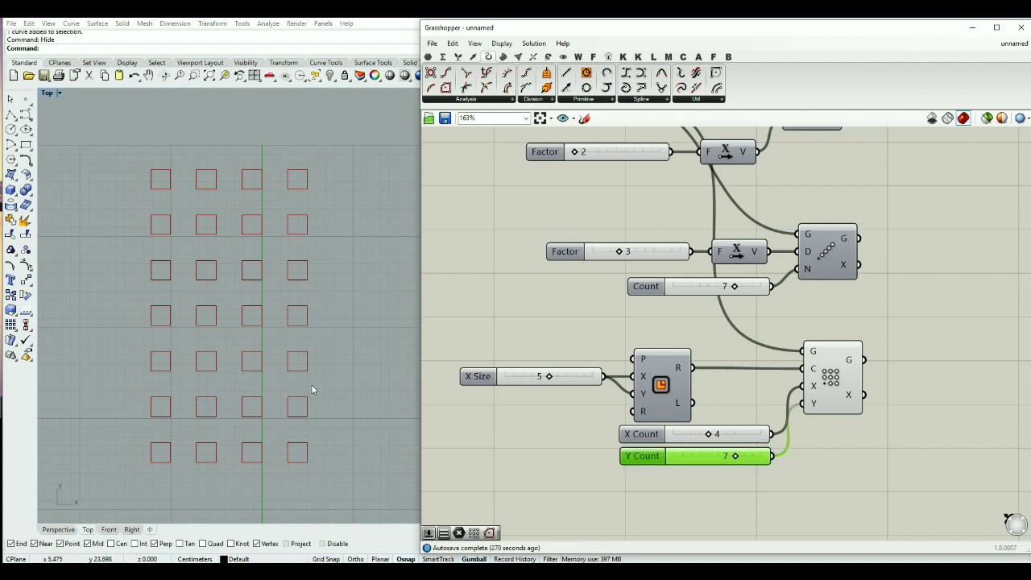
# - Group the referenced curve parameter on its own
pyautogui.scroll(-2, 567, 297)
pyautogui.click(617, 182)
pyautogui.middleClick(633, 183)
pyautogui.click(697, 158)
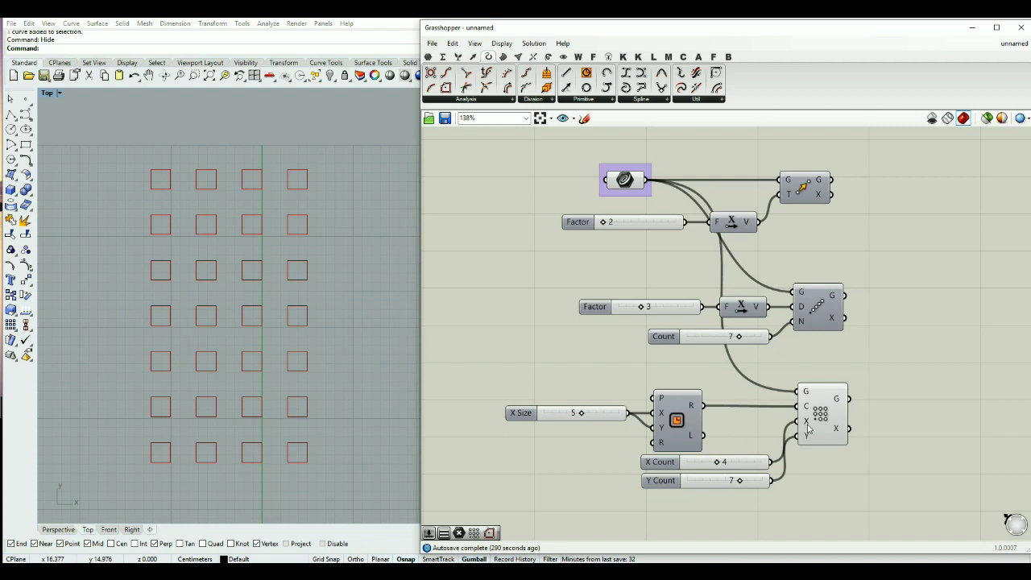
# - Turn off the preview of the Rectangular Array component
pyautogui.click(714, 463)
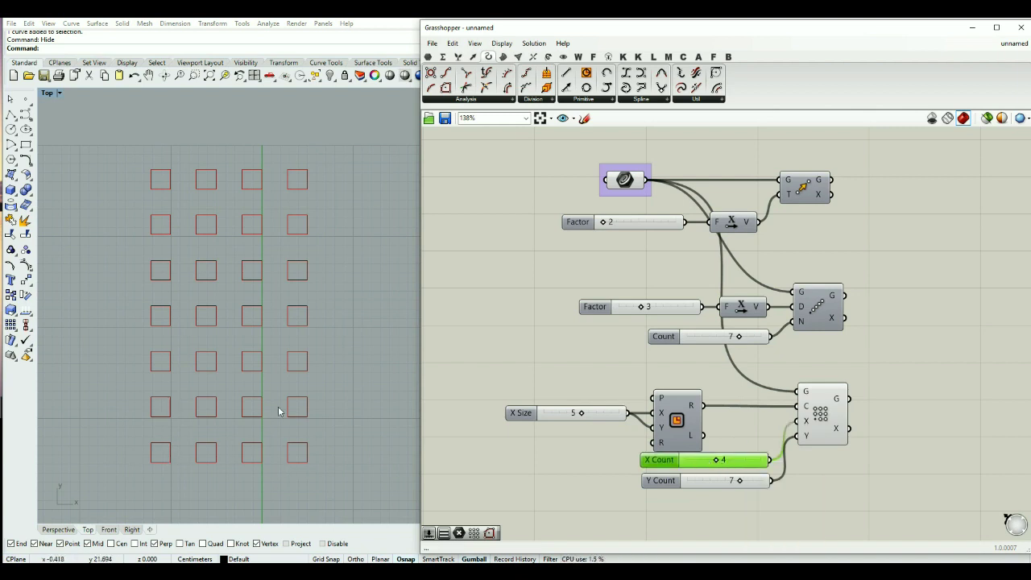
pyautogui.scroll(-1, 630, 137)
pyautogui.click(816, 383)
pyautogui.middleClick(818, 385)
pyautogui.click(856, 347)
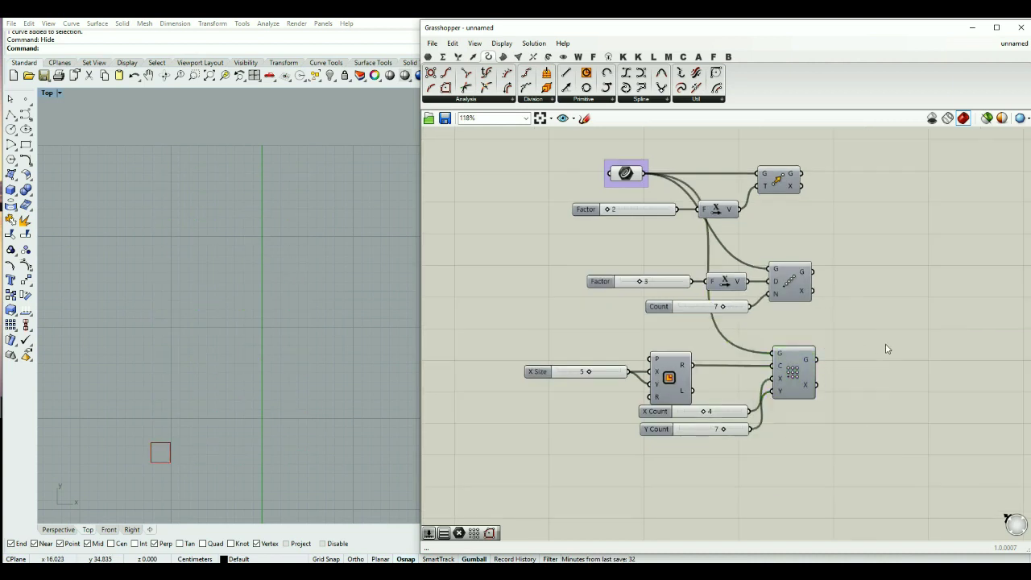
# - Place a Box Array component below the Rectangular Array and connect the curve to its Geometry input
pyautogui.click(548, 56)
pyautogui.click(490, 98)
pyautogui.click(509, 118)
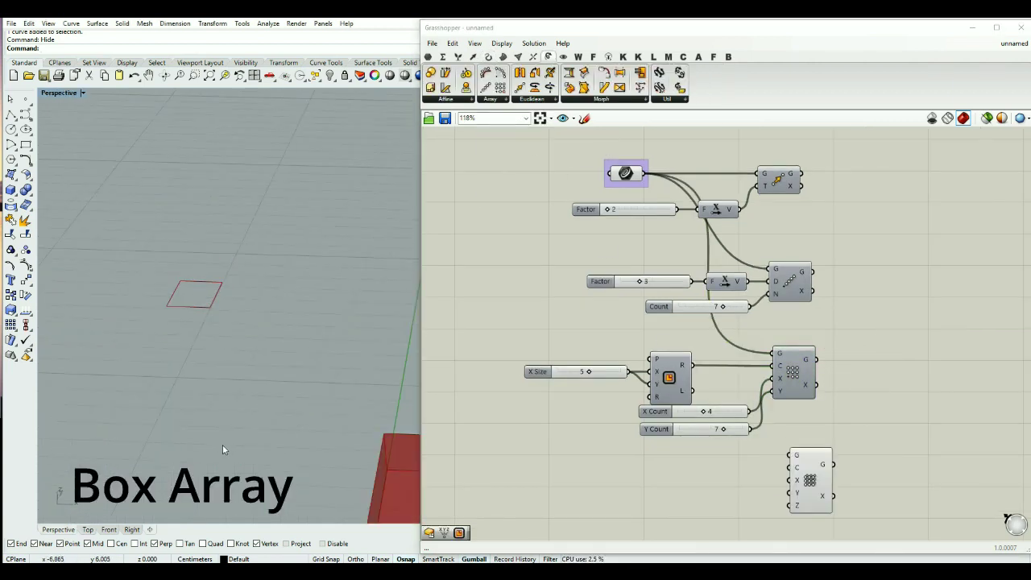
pyautogui.moveTo(223, 444); pyautogui.dragTo(246, 340, button='right')
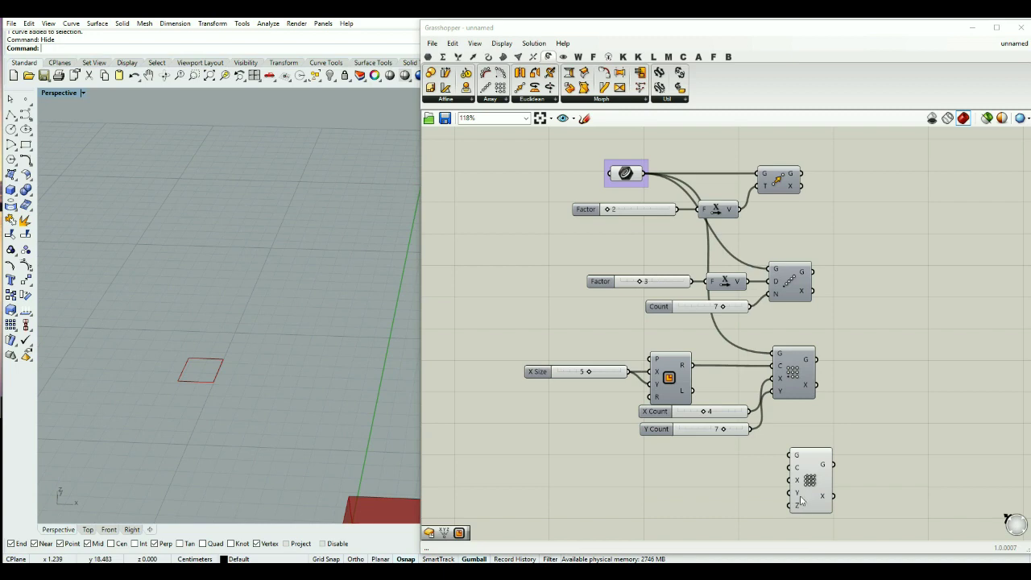
pyautogui.moveTo(646, 173); pyautogui.dragTo(792, 457)
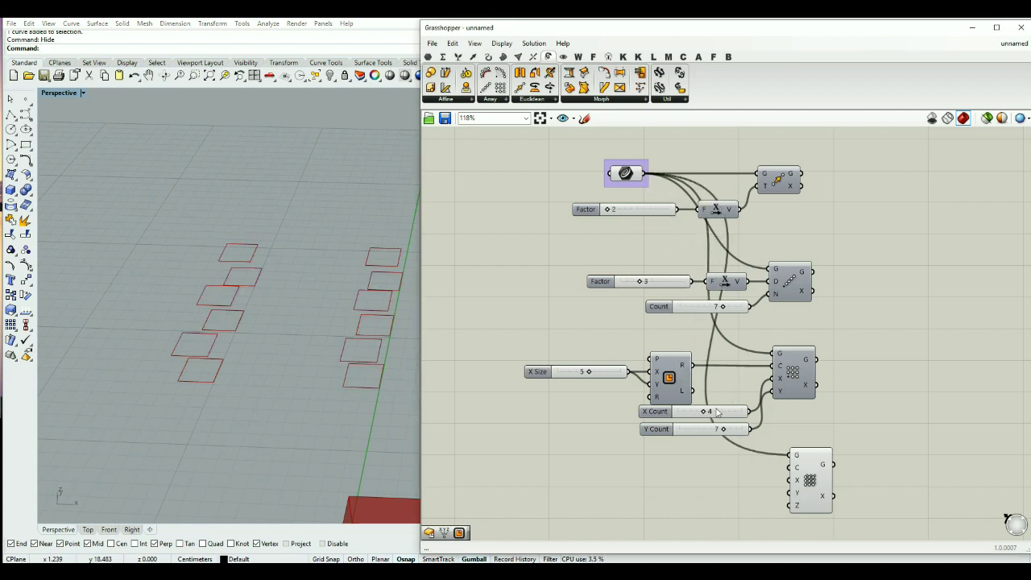
# - Move the Box Array component farther from the other components to make room beside its inputs
pyautogui.moveTo(787, 464); pyautogui.dragTo(806, 442, button='right')
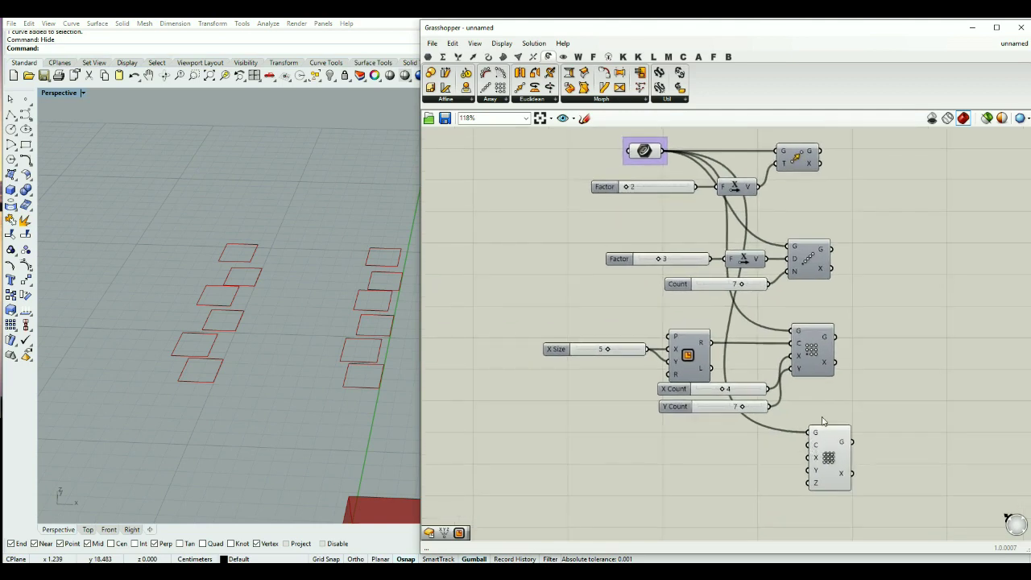
pyautogui.moveTo(828, 457)
pyautogui.mouseDown()
pyautogui.moveTo(870, 481)
pyautogui.moveTo(827, 476)
pyautogui.mouseUp()
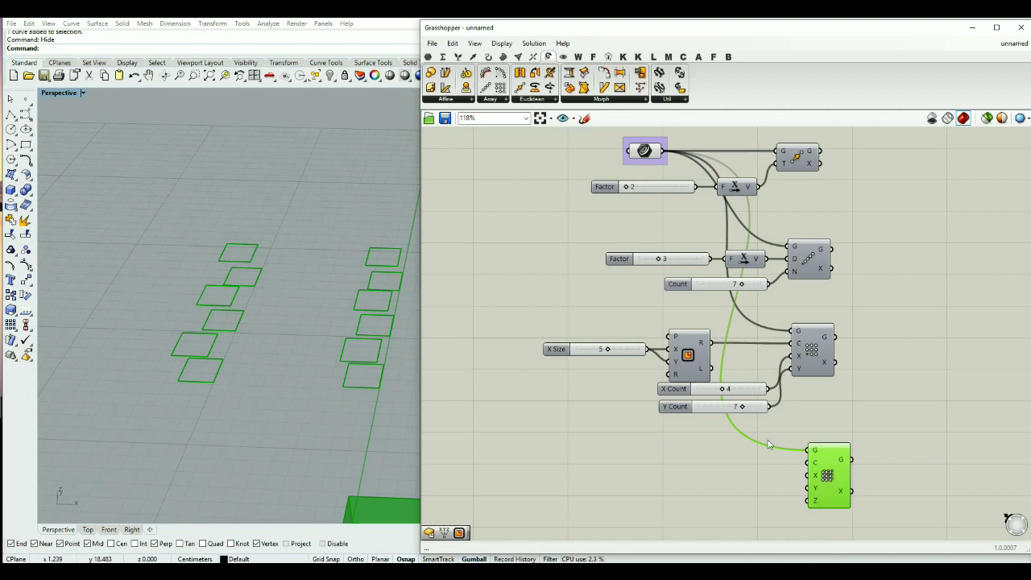
pyautogui.moveTo(835, 484); pyautogui.dragTo(910, 486)
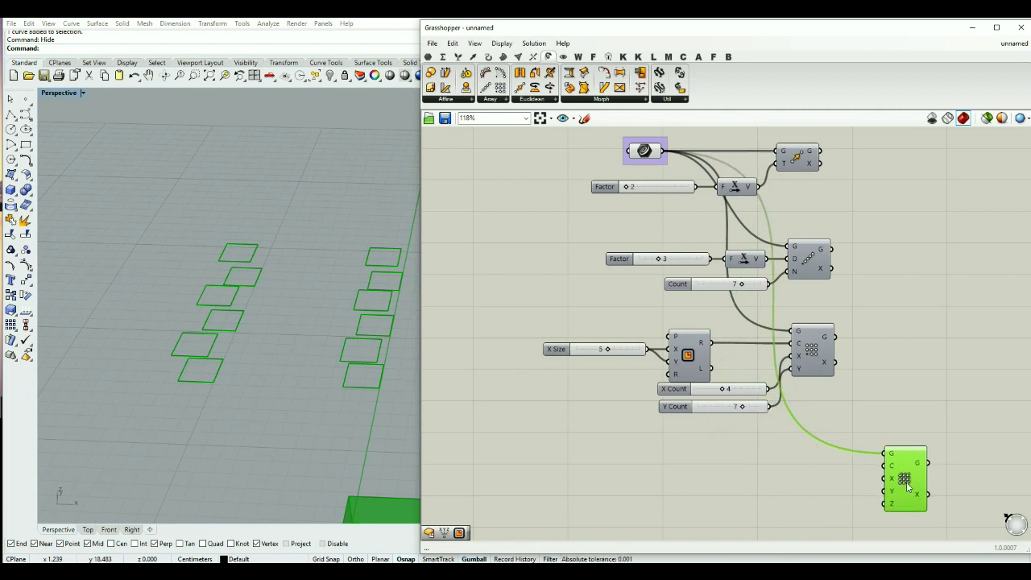
pyautogui.click(672, 372)
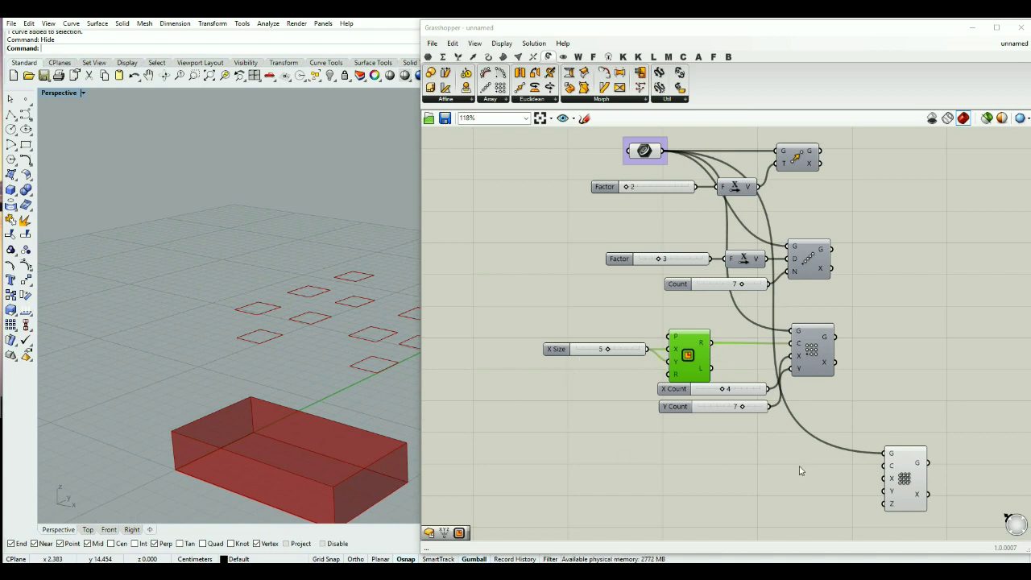
pyautogui.moveTo(187, 416); pyautogui.dragTo(233, 444, button='right')
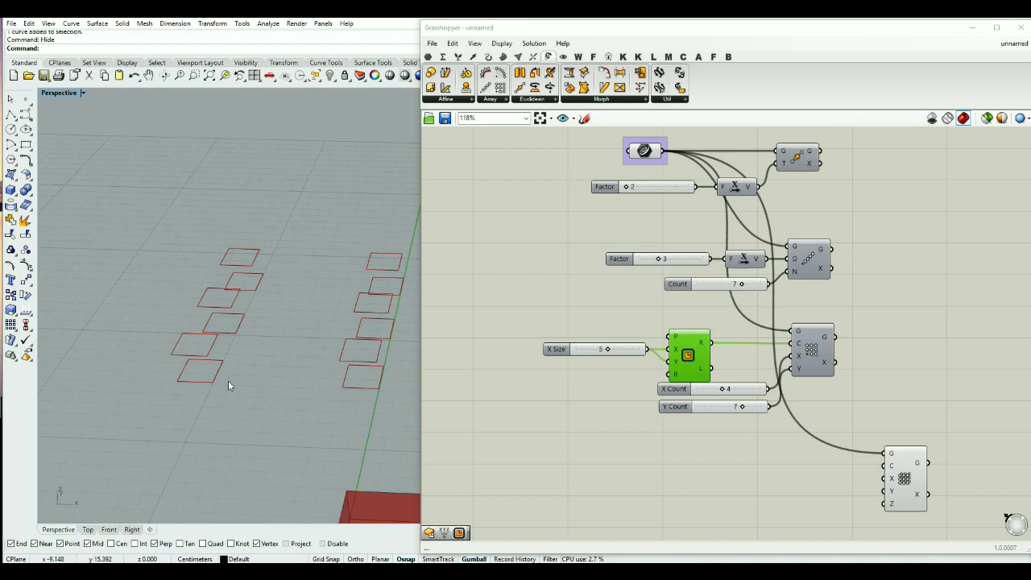
# - Add a Box Rectangle component beside the Box Array and connect the Rectangle's output to its Rectangle input
pyautogui.click(728, 471)
pyautogui.write('box')
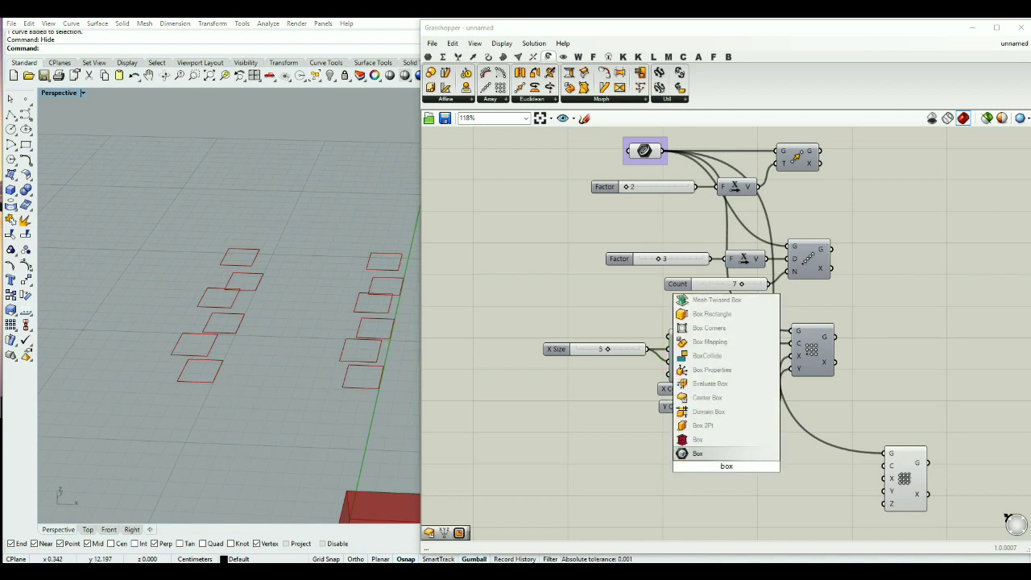
pyautogui.click(700, 314)
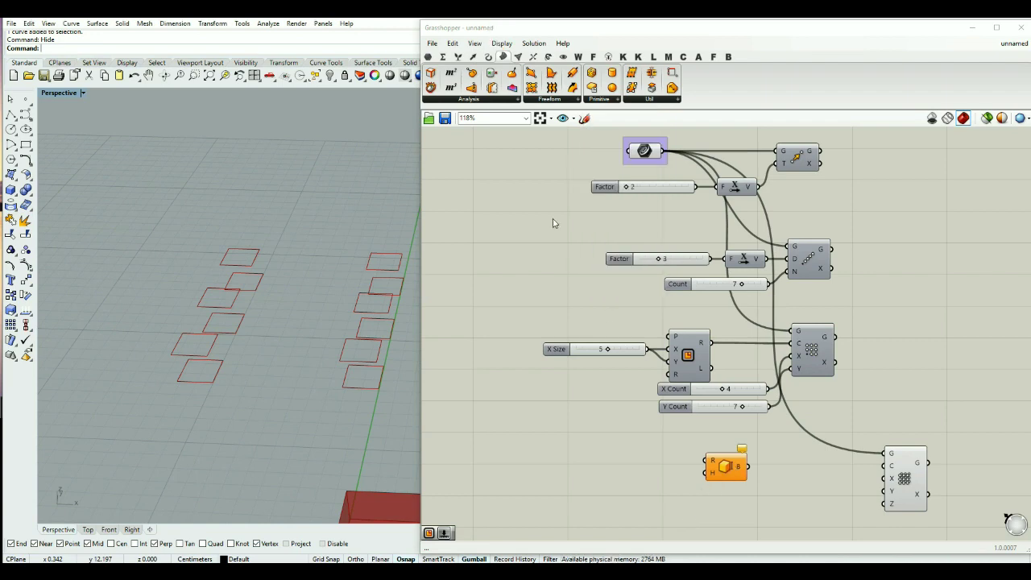
pyautogui.moveTo(738, 481); pyautogui.dragTo(788, 480)
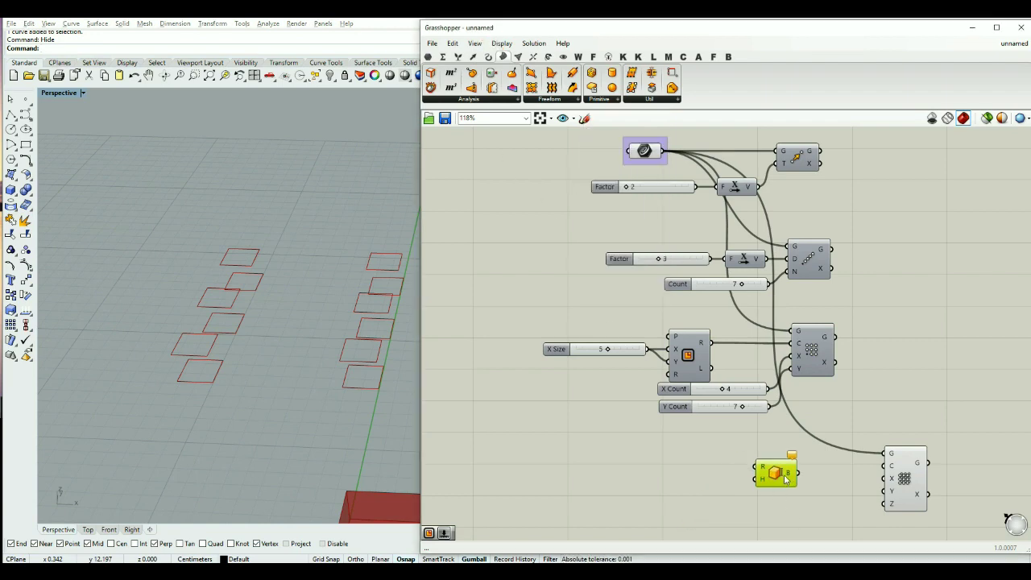
pyautogui.moveTo(819, 481); pyautogui.dragTo(764, 405, button='right')
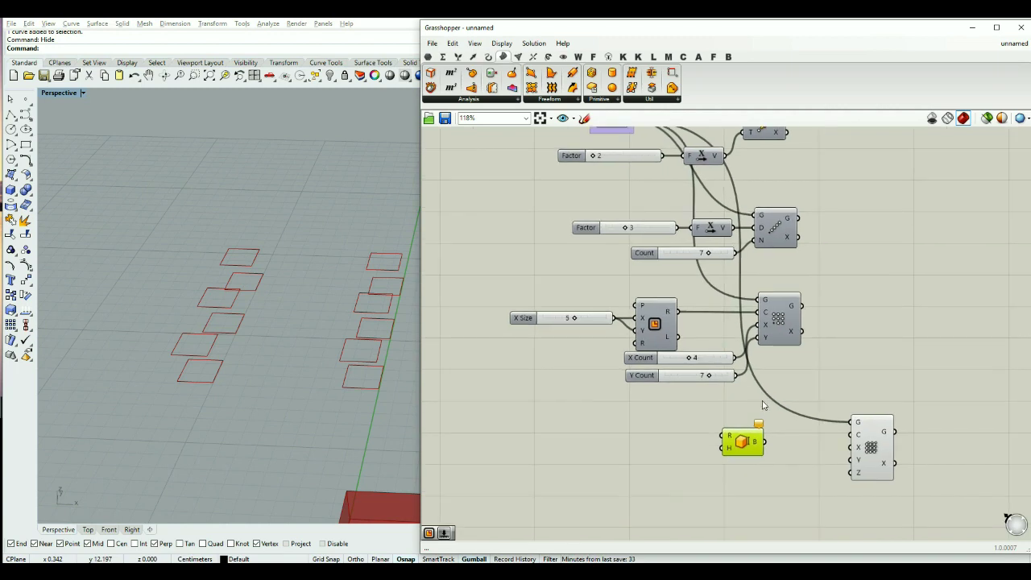
pyautogui.moveTo(682, 315); pyautogui.dragTo(716, 441)
# - Add a slider set to 3 for the Box Rectangle's Height and connect the resulting box to the Box Array's Cell input
pyautogui.doubleClick(674, 454)
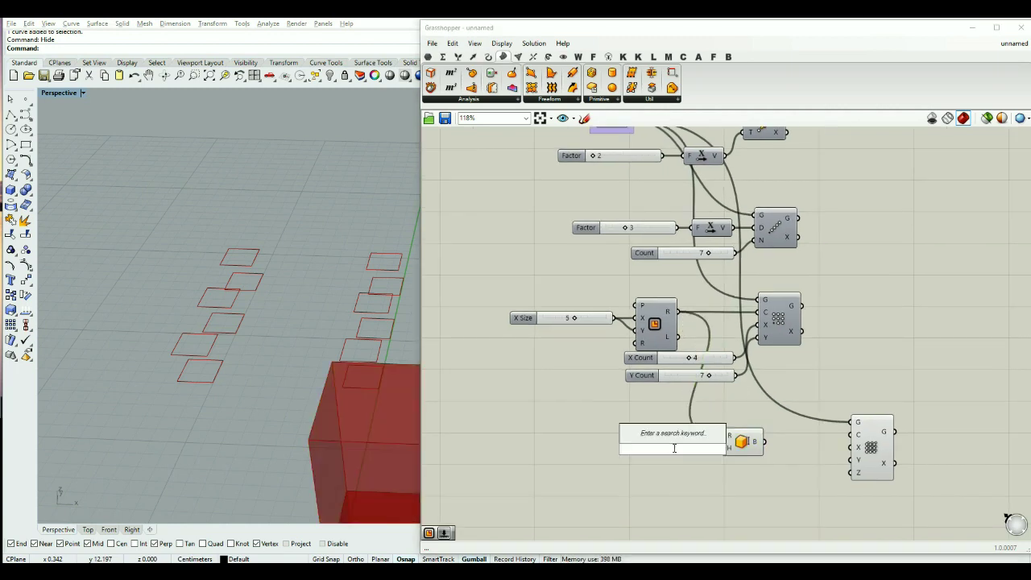
pyautogui.write('3')
pyautogui.press('Return')
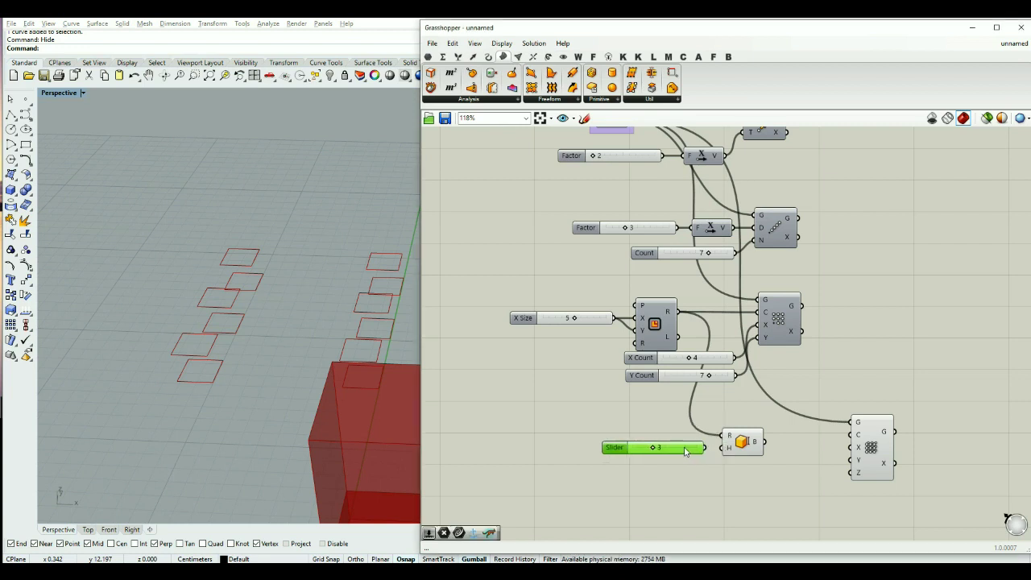
pyautogui.moveTo(719, 453); pyautogui.dragTo(853, 442)
pyautogui.click(778, 436)
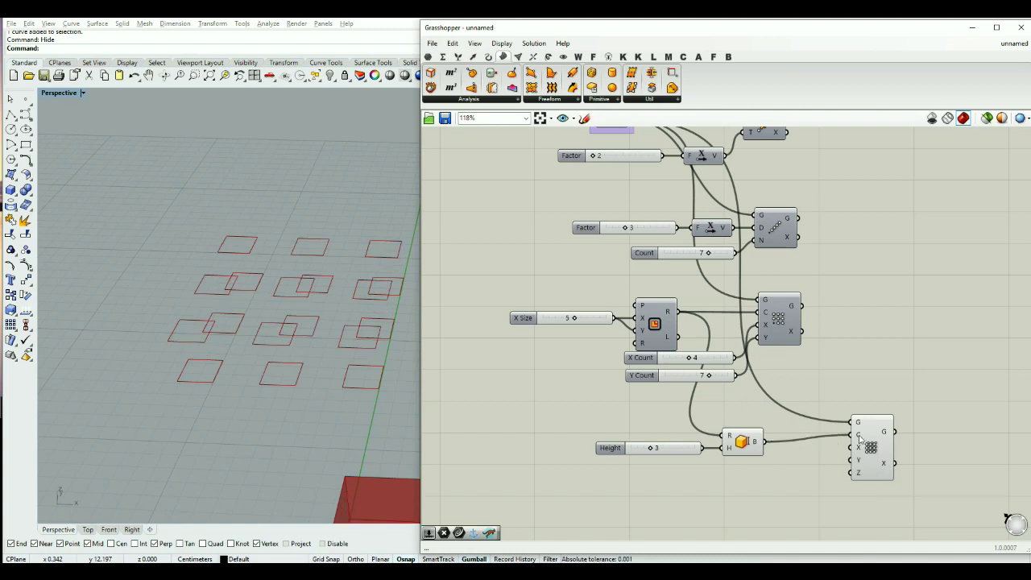
# - Place copied sliders set to 4, 7 and 3 below the Box Rectangle and connect them to the Box Array's X, Y and Z Count inputs
pyautogui.click(874, 461)
pyautogui.moveTo(823, 479); pyautogui.dragTo(829, 454, button='right')
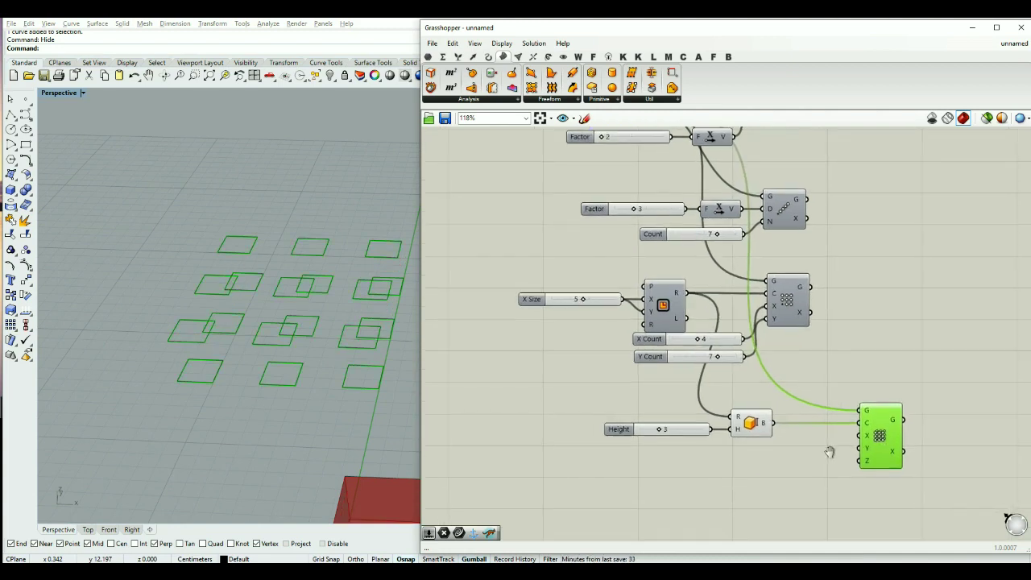
pyautogui.moveTo(354, 411); pyautogui.dragTo(356, 389, button='right')
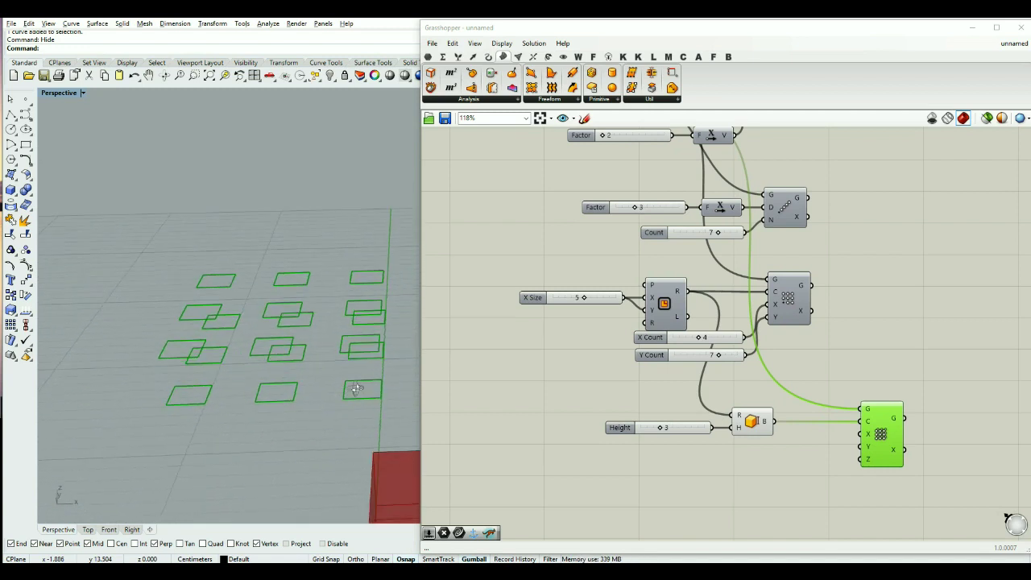
pyautogui.moveTo(263, 363); pyautogui.dragTo(391, 378, button='right')
pyautogui.moveTo(689, 376); pyautogui.dragTo(669, 337)
pyautogui.keyDown('alt'); pyautogui.moveTo(722, 356); pyautogui.dragTo(784, 465); pyautogui.keyUp('alt')
pyautogui.click(784, 465)
pyautogui.keyDown('alt'); pyautogui.moveTo(786, 466); pyautogui.dragTo(759, 481); pyautogui.keyUp('alt')
pyautogui.click(787, 488)
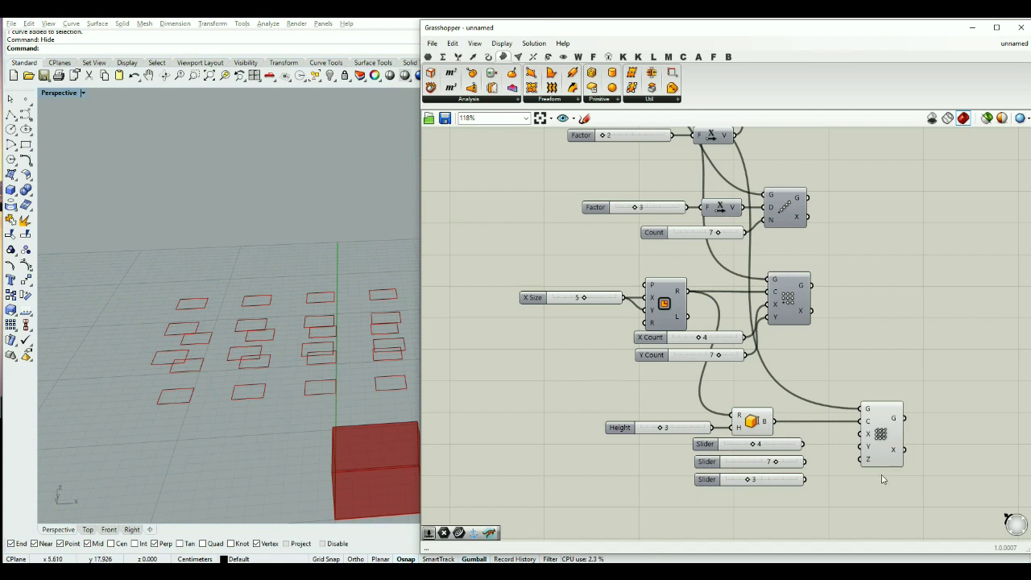
pyautogui.moveTo(864, 461); pyautogui.dragTo(804, 480)
pyautogui.moveTo(864, 447)
pyautogui.mouseDown()
pyautogui.moveTo(804, 462)
pyautogui.moveTo(864, 434)
pyautogui.mouseUp()
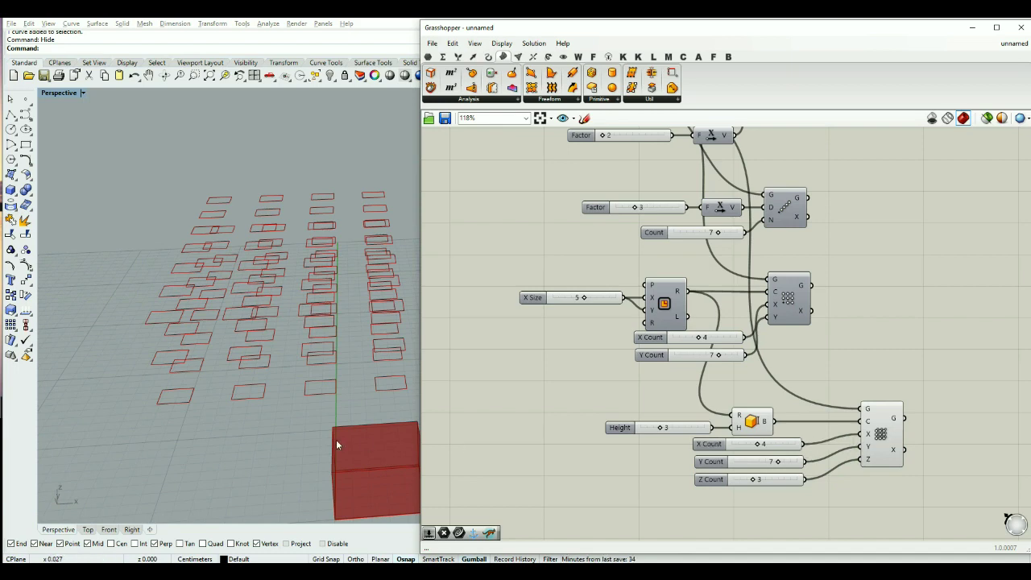
# - Turn off the preview of the Box Rectangle component
pyautogui.scroll(-5, 241, 397)
pyautogui.moveTo(265, 398); pyautogui.dragTo(292, 369, button='right')
pyautogui.scroll(5, 355, 339)
pyautogui.moveTo(355, 339); pyautogui.dragTo(344, 442, button='right')
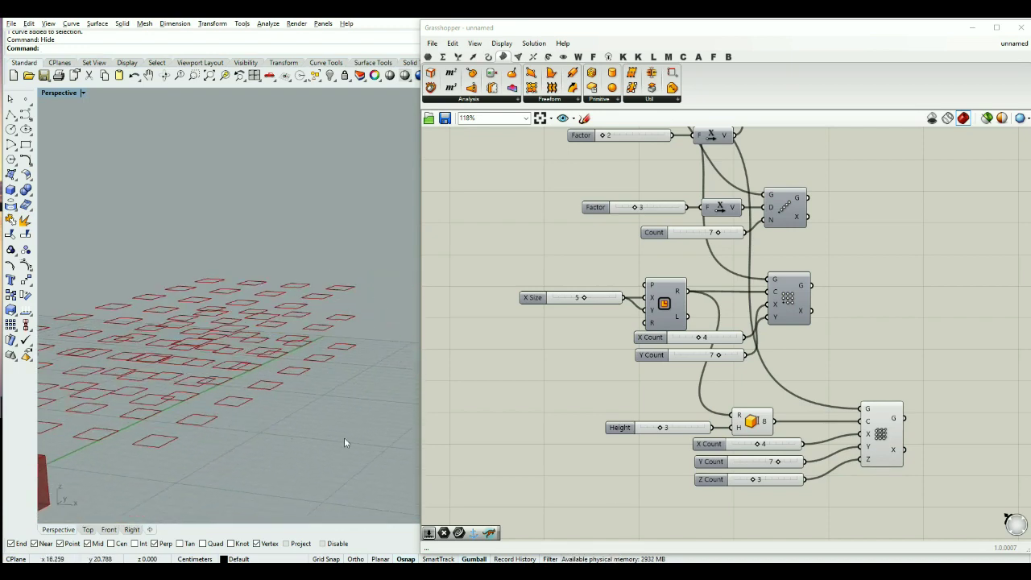
pyautogui.middleClick(751, 421)
pyautogui.scroll(-6, 751, 419)
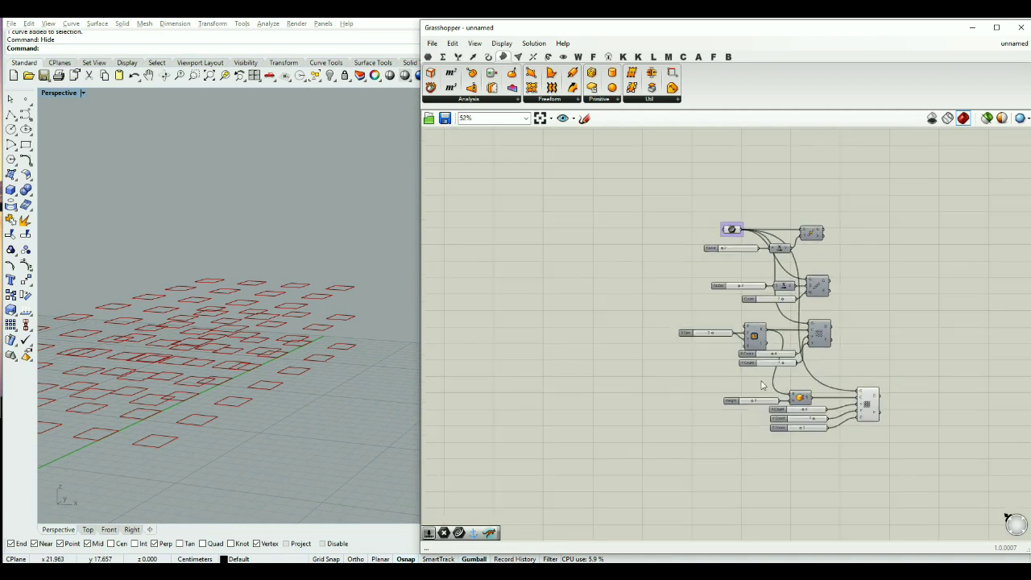
# - Add a Surface parameter beside the Box Array and connect the array's Geometry output to it
pyautogui.moveTo(291, 439); pyautogui.dragTo(233, 405, button='right')
pyautogui.scroll(-3, 306, 447)
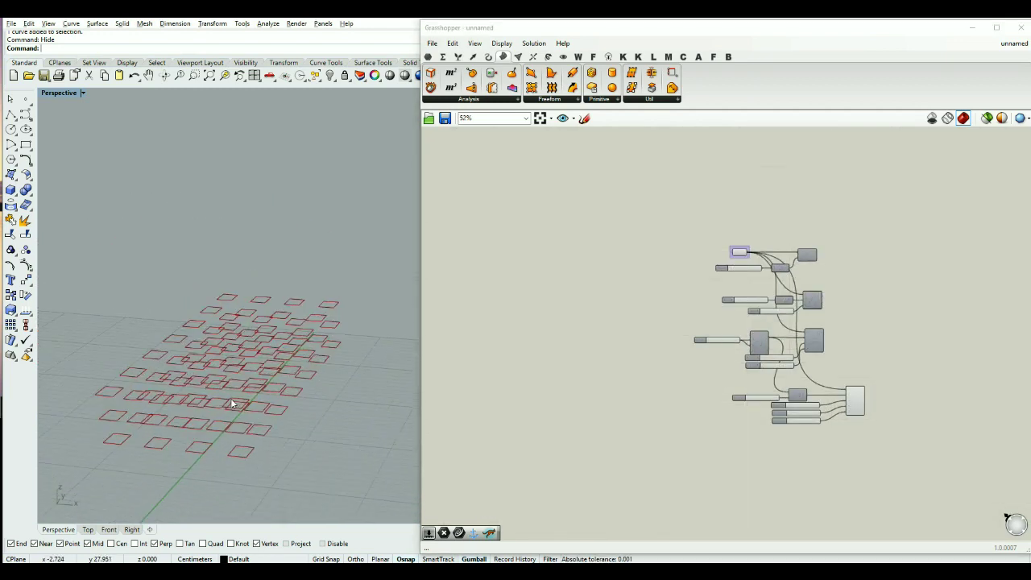
pyautogui.scroll(5, 890, 401)
pyautogui.doubleClick(885, 404)
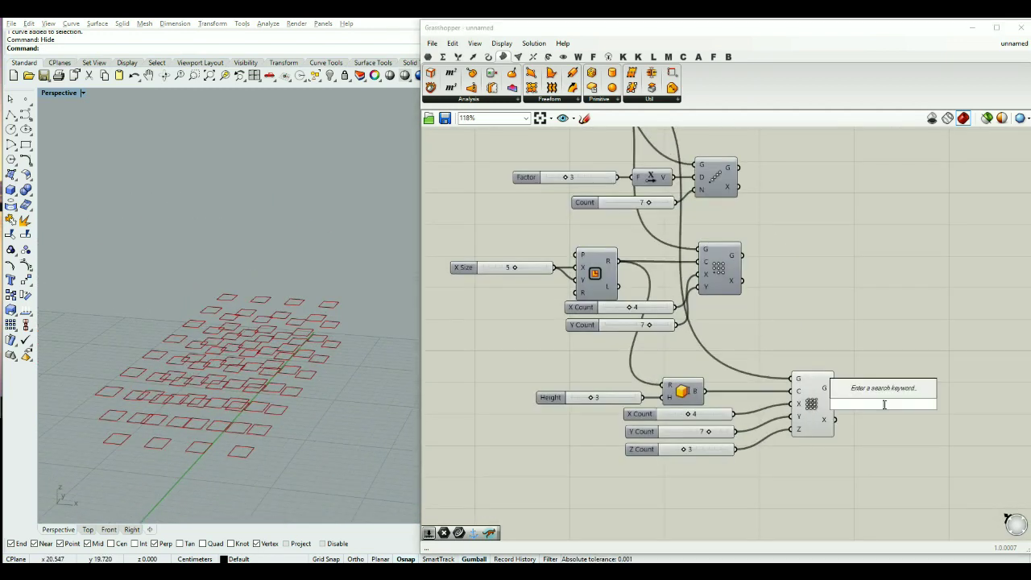
pyautogui.write('surfa')
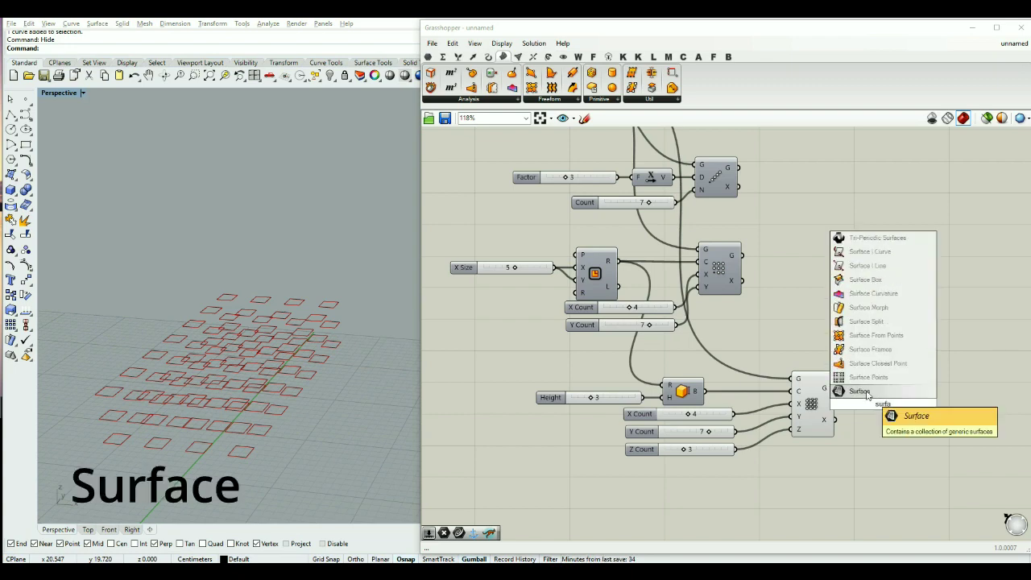
pyautogui.press('Return')
pyautogui.moveTo(882, 404); pyautogui.dragTo(870, 388)
# - Examine the arrayed surfaces from the Top view and in perspective
pyautogui.moveTo(278, 386); pyautogui.dragTo(133, 508, button='right')
pyautogui.click(87, 531)
pyautogui.scroll(-3, 323, 455)
pyautogui.click(56, 530)
pyautogui.moveTo(253, 486); pyautogui.dragTo(360, 394, button='right')
pyautogui.scroll(3, 299, 361)
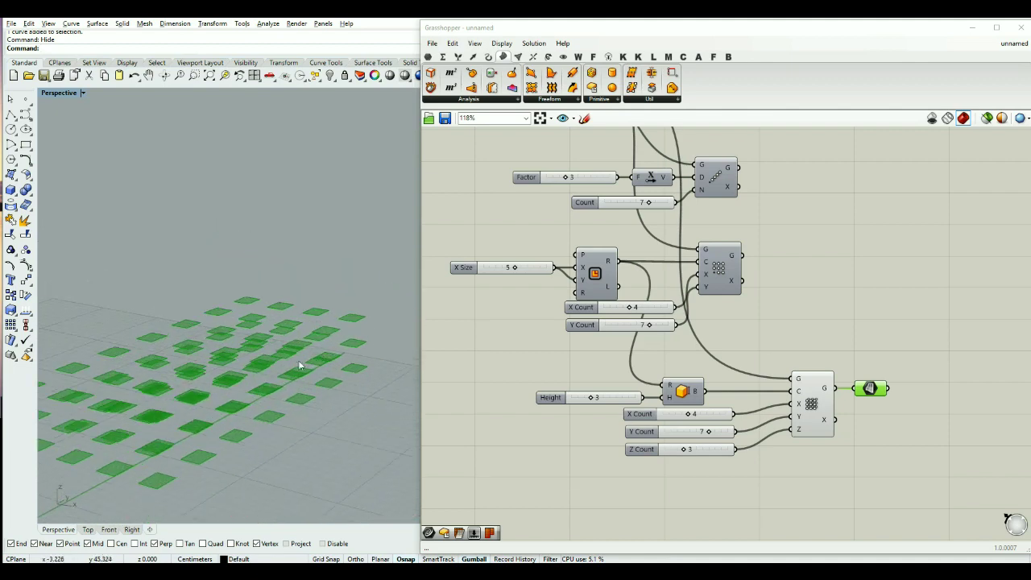
# - Set the Box Array's X, Y and Z Count sliders to 3, 5 and 6
pyautogui.scroll(1, 701, 431)
pyautogui.scroll(2, 701, 431)
pyautogui.moveTo(713, 435); pyautogui.dragTo(649, 409)
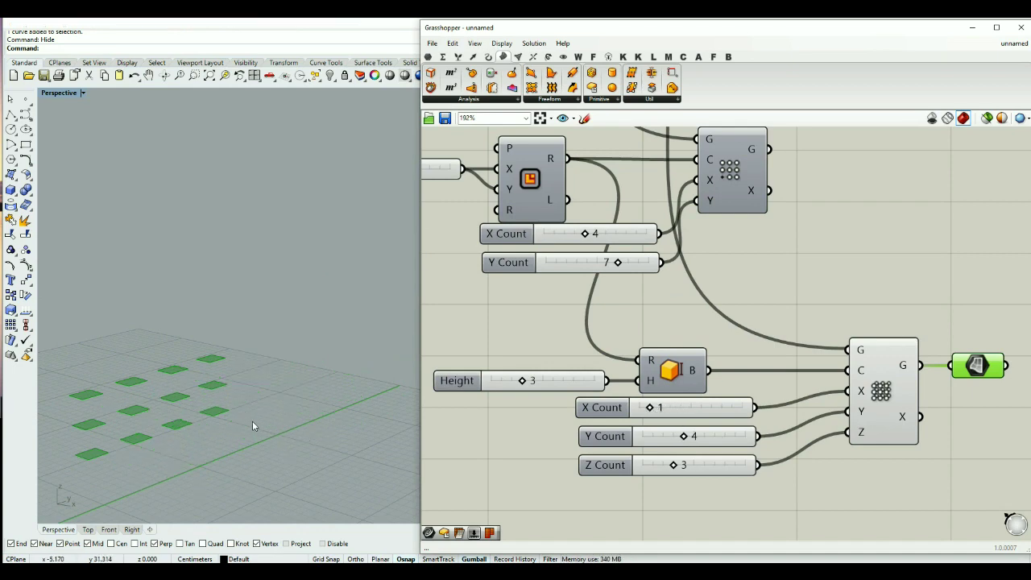
pyautogui.scroll(-5, 254, 422)
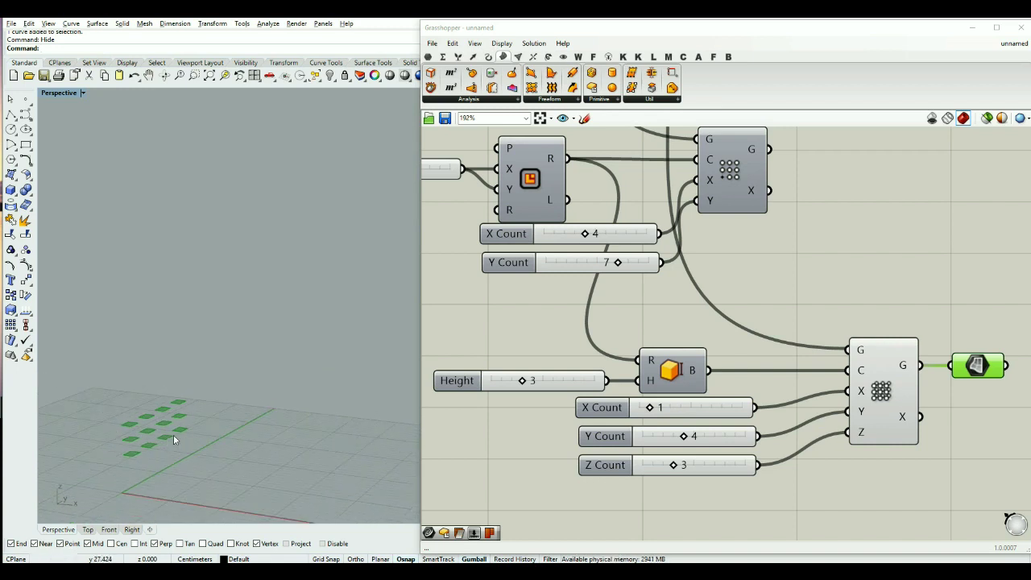
pyautogui.moveTo(125, 444); pyautogui.dragTo(235, 490, button='right')
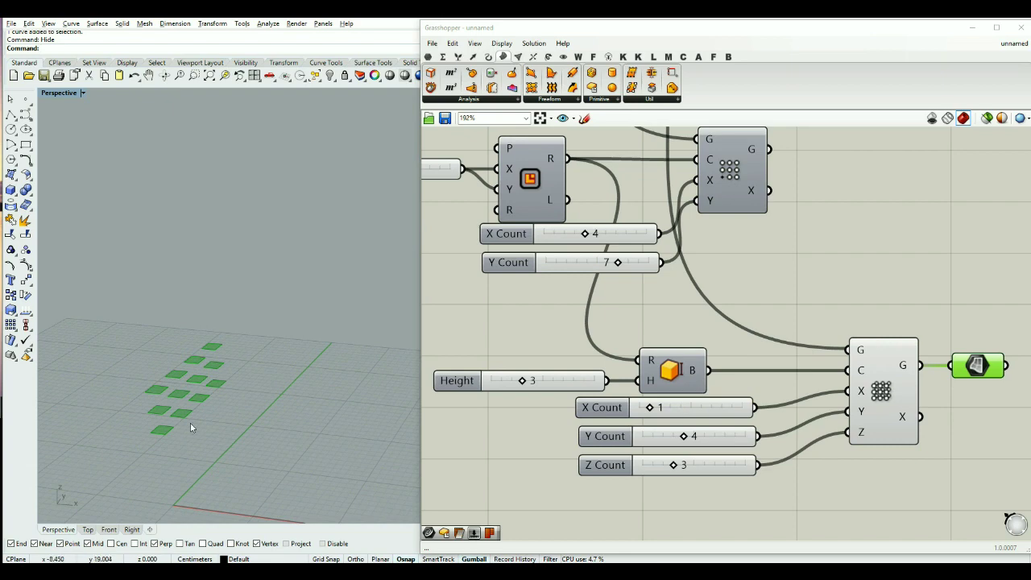
pyautogui.moveTo(649, 406); pyautogui.dragTo(702, 477)
pyautogui.click(741, 520)
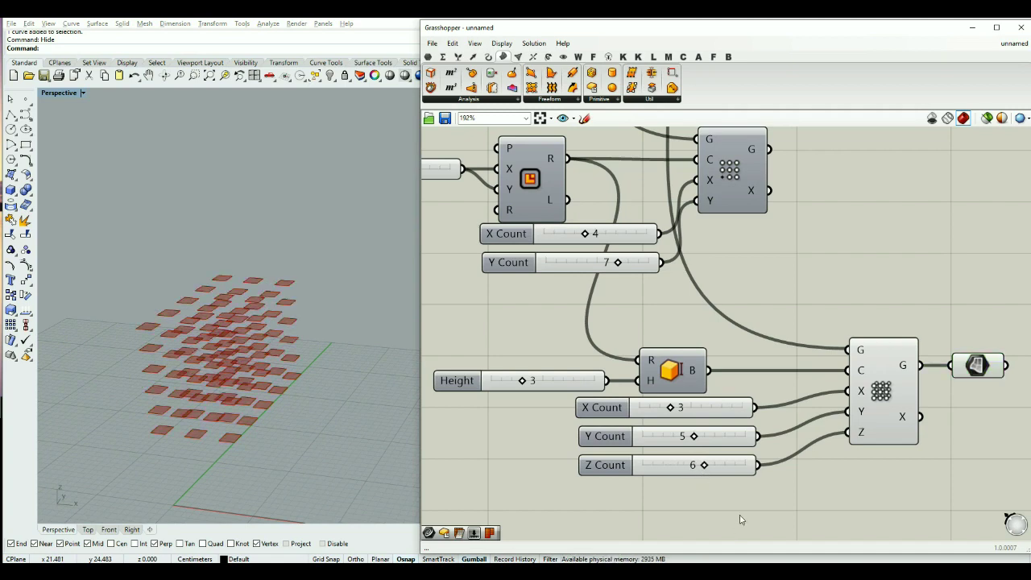
# - Add a Polar Array component and turn off the preview of the earlier move and array components
pyautogui.click(548, 57)
pyautogui.click(490, 98)
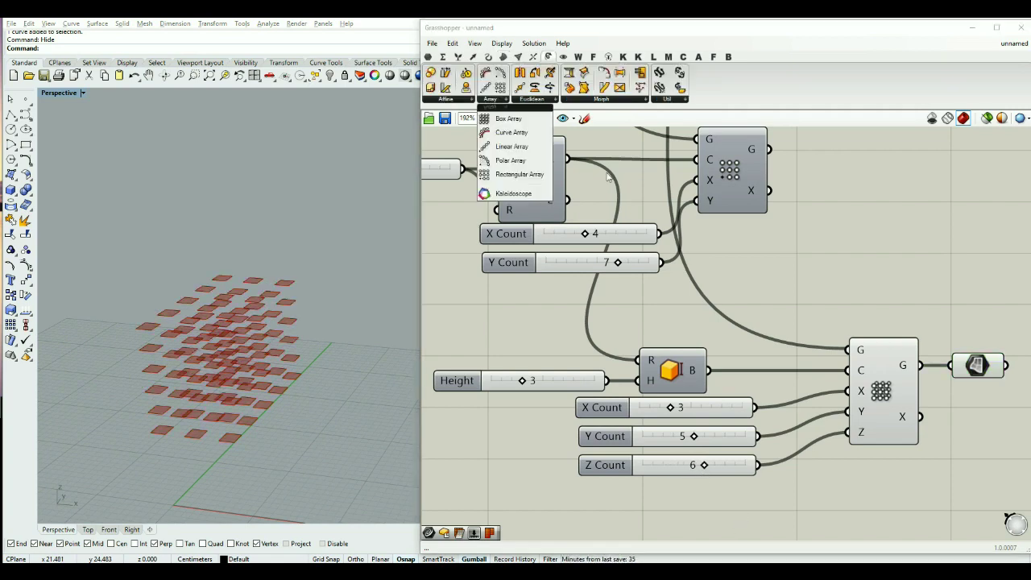
pyautogui.click(523, 162)
pyautogui.scroll(-4, 919, 389)
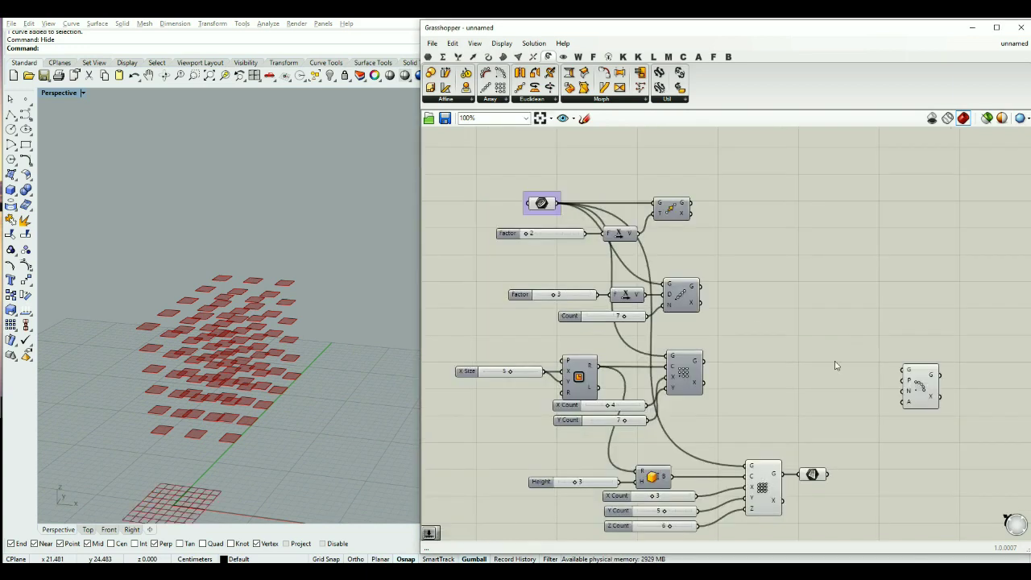
pyautogui.moveTo(825, 283); pyautogui.dragTo(538, 535)
pyautogui.middleClick(563, 513)
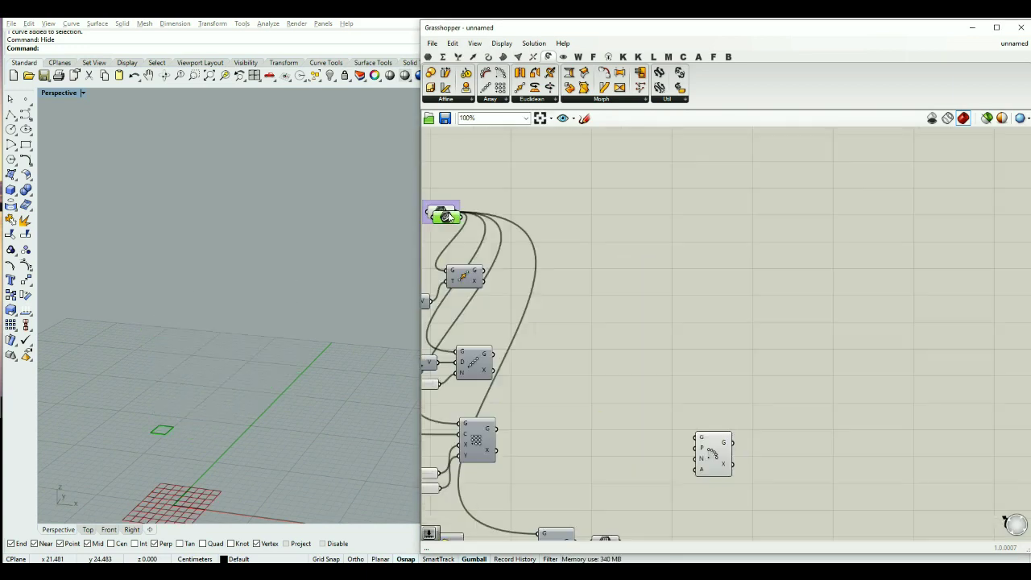
# - Place a copy of the square's Curve parameter beside the Polar Array and connect it to the Geometry input
pyautogui.moveTo(462, 216); pyautogui.dragTo(398, 229)
pyautogui.hotkey('ctrl', 'c')
pyautogui.hotkey('ctrl', 'v')
pyautogui.moveTo(709, 260); pyautogui.dragTo(736, 263)
pyautogui.moveTo(713, 454); pyautogui.dragTo(865, 312)
pyautogui.scroll(4, 753, 276)
pyautogui.moveTo(1002, 353); pyautogui.dragTo(871, 300)
pyautogui.moveTo(745, 246); pyautogui.dragTo(810, 256)
pyautogui.moveTo(846, 297); pyautogui.dragTo(866, 287)
pyautogui.scroll(-3, 277, 369)
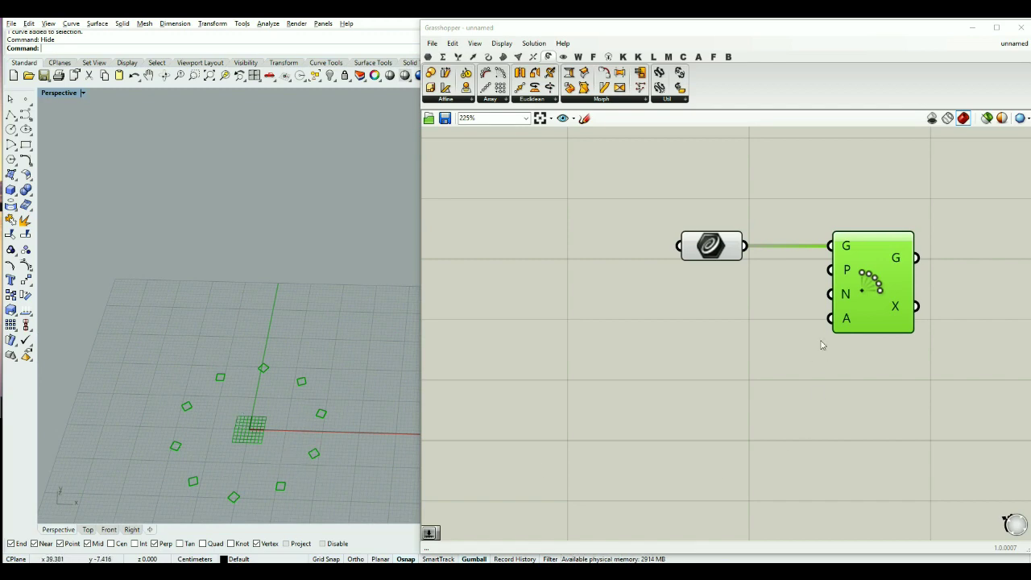
pyautogui.moveTo(865, 294); pyautogui.dragTo(886, 294)
# - Show the polar array around the origin in the Top view
pyautogui.moveTo(867, 274)
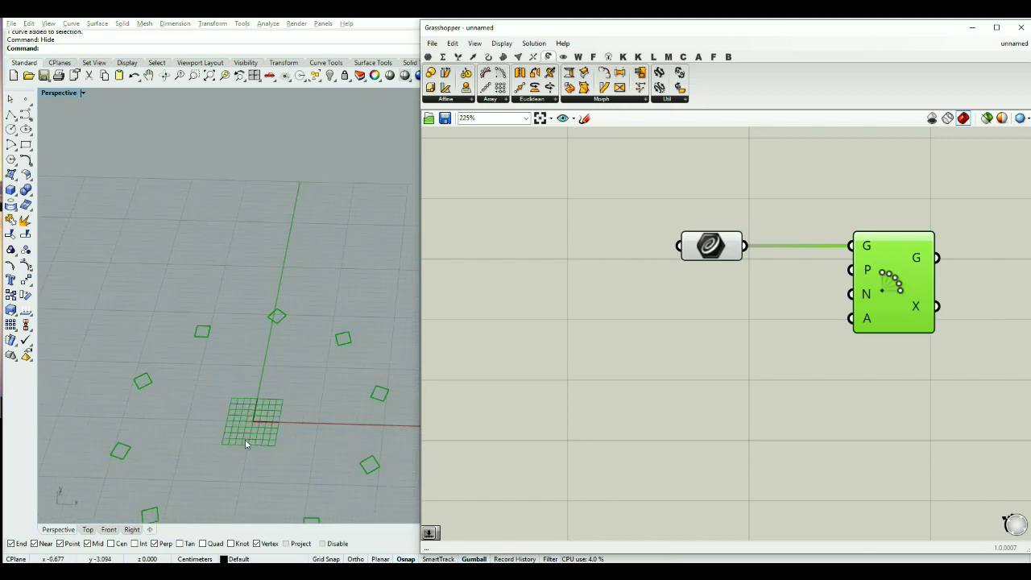
pyautogui.click(88, 530)
pyautogui.scroll(-6, 293, 400)
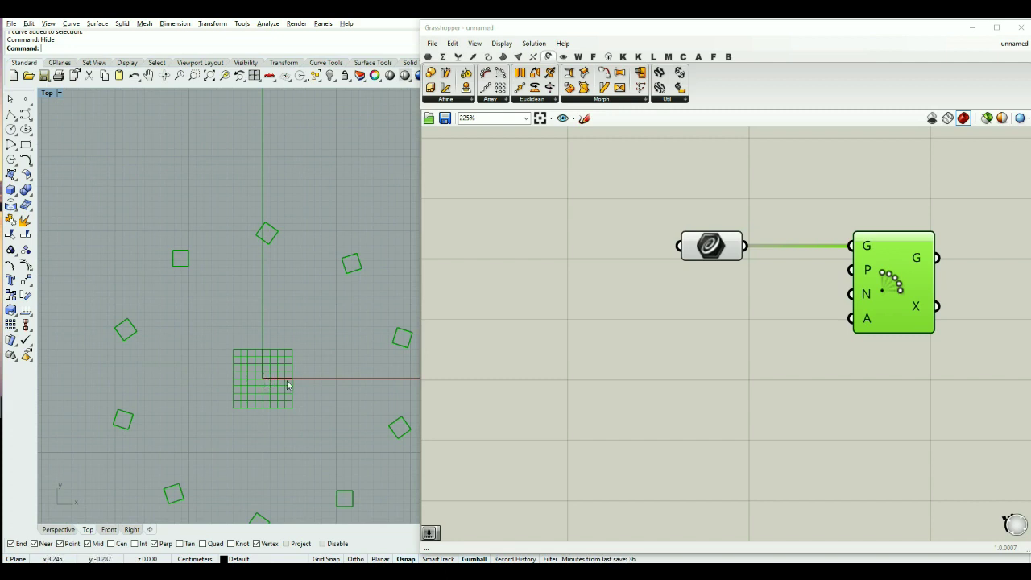
pyautogui.moveTo(343, 384); pyautogui.dragTo(332, 368, button='right')
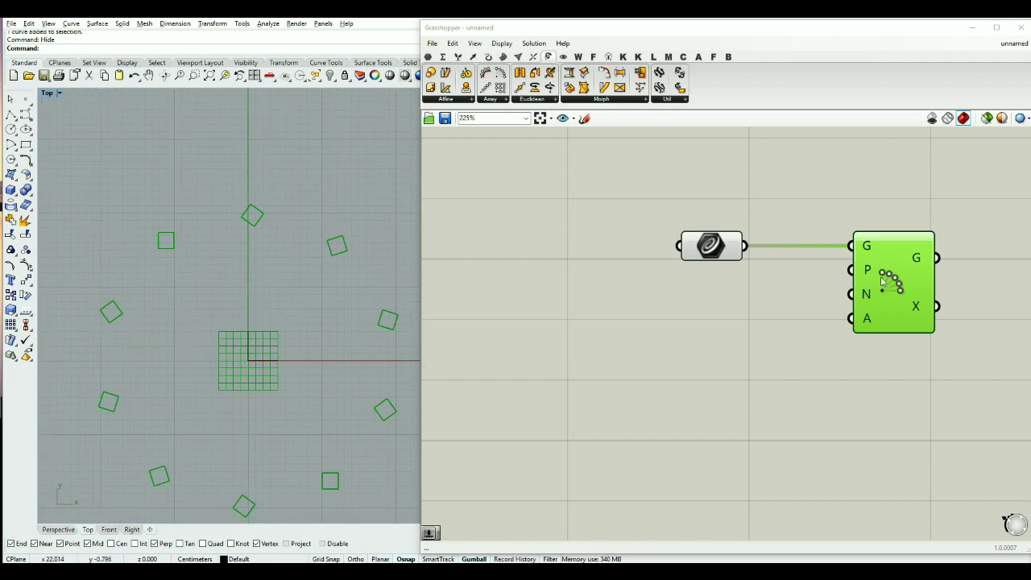
pyautogui.moveTo(864, 297)
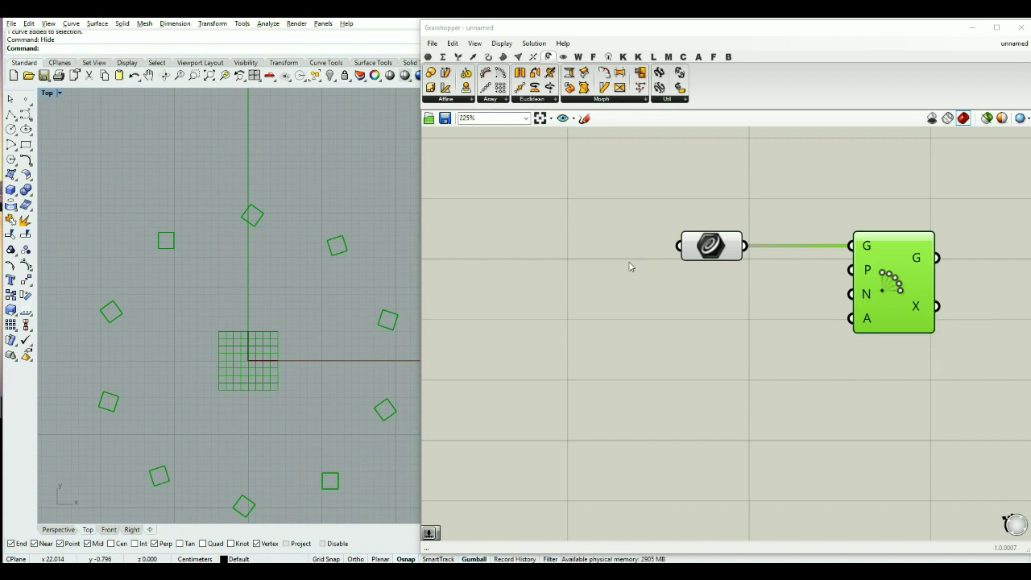
# - Add a slider set to 4 and connect it to the Polar Array's Count input
pyautogui.doubleClick(742, 317)
pyautogui.write('4')
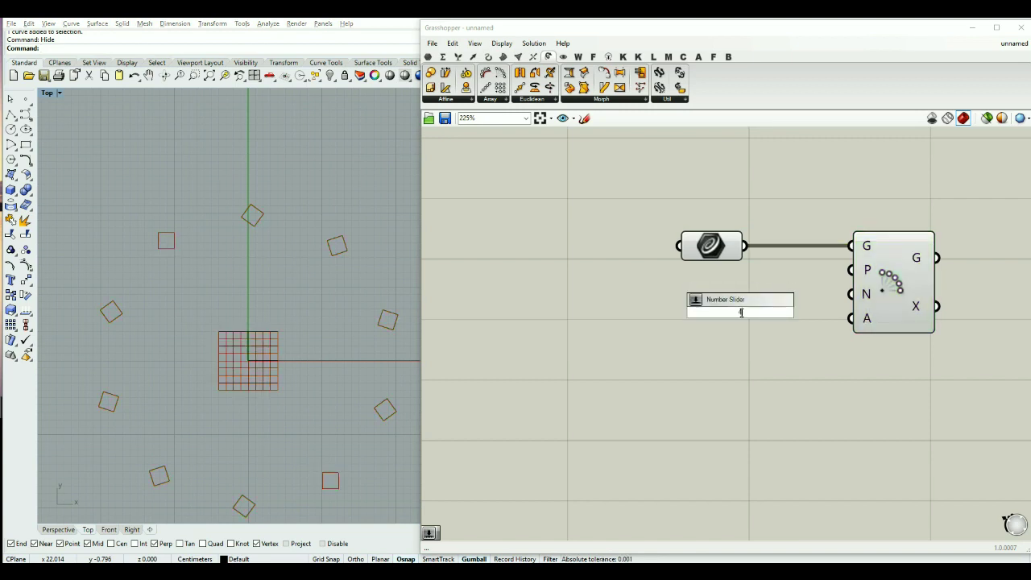
pyautogui.press('Return')
pyautogui.moveTo(820, 307); pyautogui.dragTo(851, 294)
pyautogui.moveTo(785, 310); pyautogui.dragTo(776, 305)
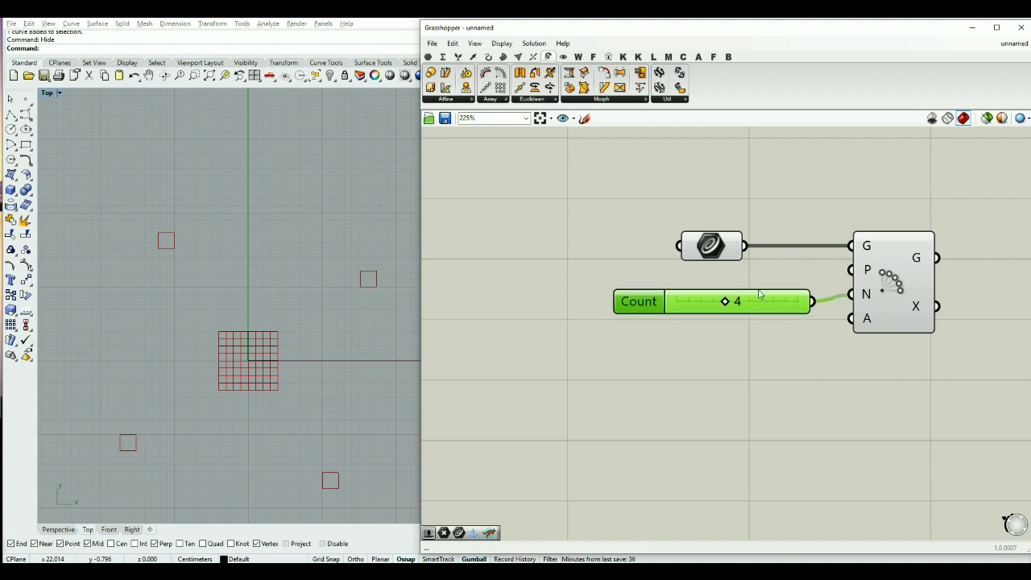
pyautogui.click(724, 251)
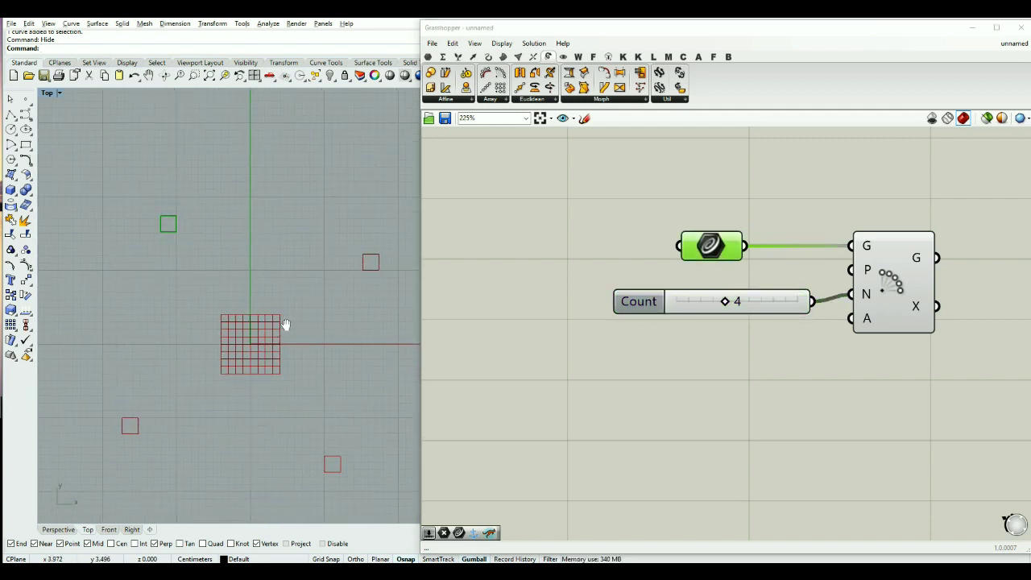
pyautogui.click(887, 313)
pyautogui.click(879, 396)
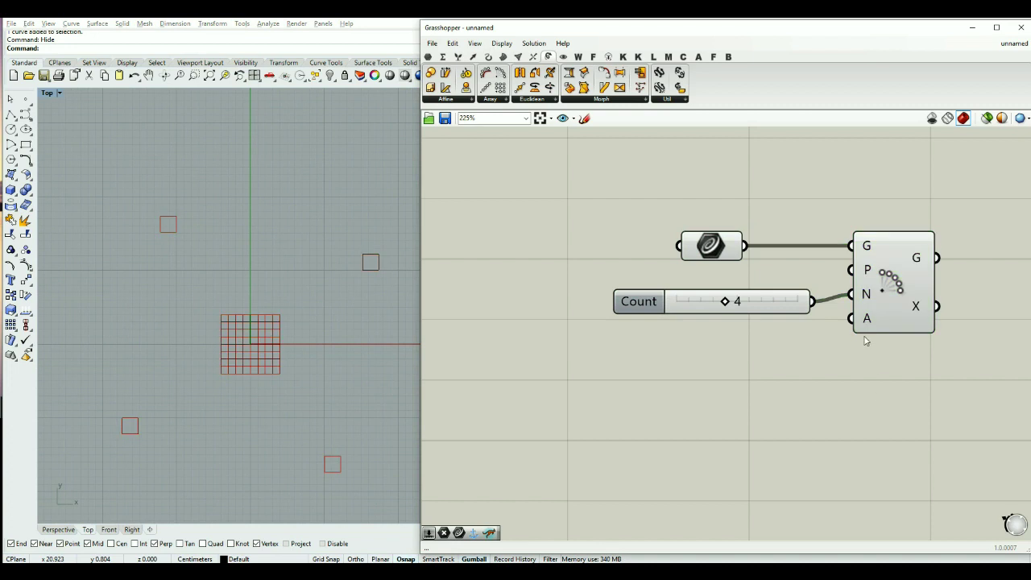
# - Add a slider set to 90, switch the Polar Array's Angle input to degrees, and connect the slider to it
pyautogui.moveTo(864, 322)
pyautogui.doubleClick(785, 349)
pyautogui.write('90')
pyautogui.press('Return')
pyautogui.moveTo(794, 356); pyautogui.dragTo(734, 350)
pyautogui.rightClick(859, 326)
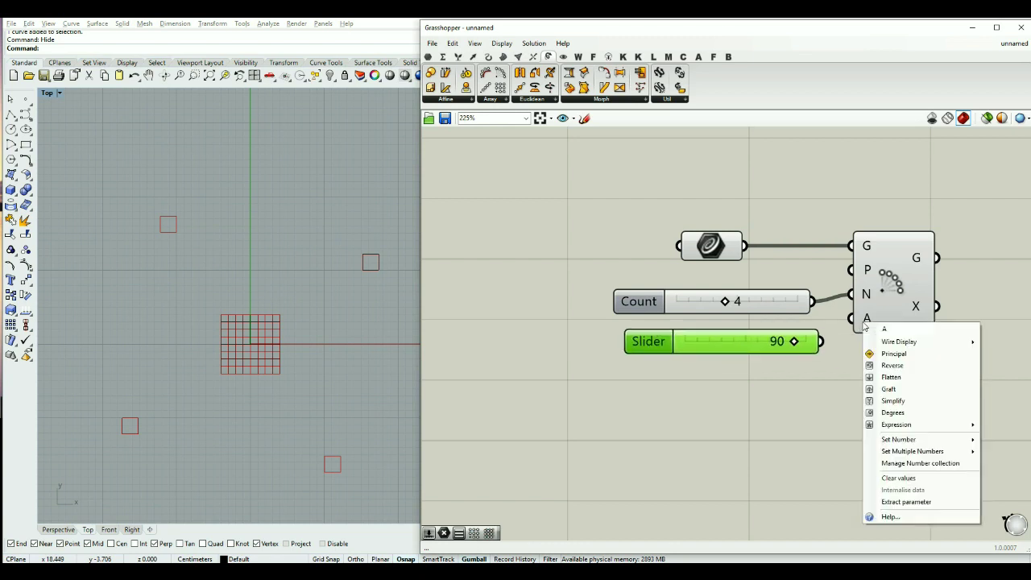
pyautogui.click(882, 408)
pyautogui.moveTo(821, 341); pyautogui.dragTo(868, 324)
pyautogui.click(853, 372)
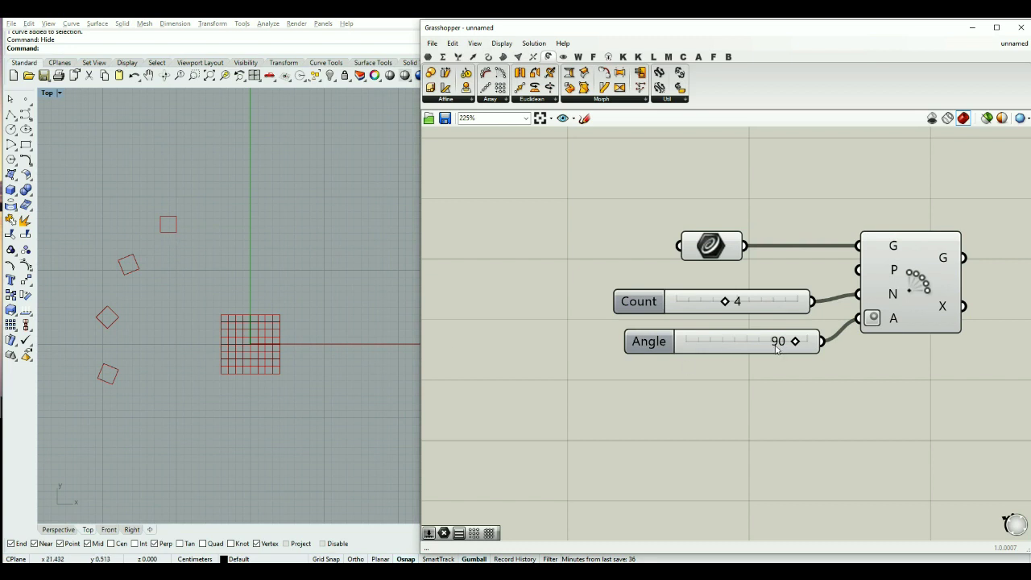
# - Set the Angle slider's maximum to 200
pyautogui.moveTo(796, 342); pyautogui.dragTo(826, 366)
pyautogui.doubleClick(652, 345)
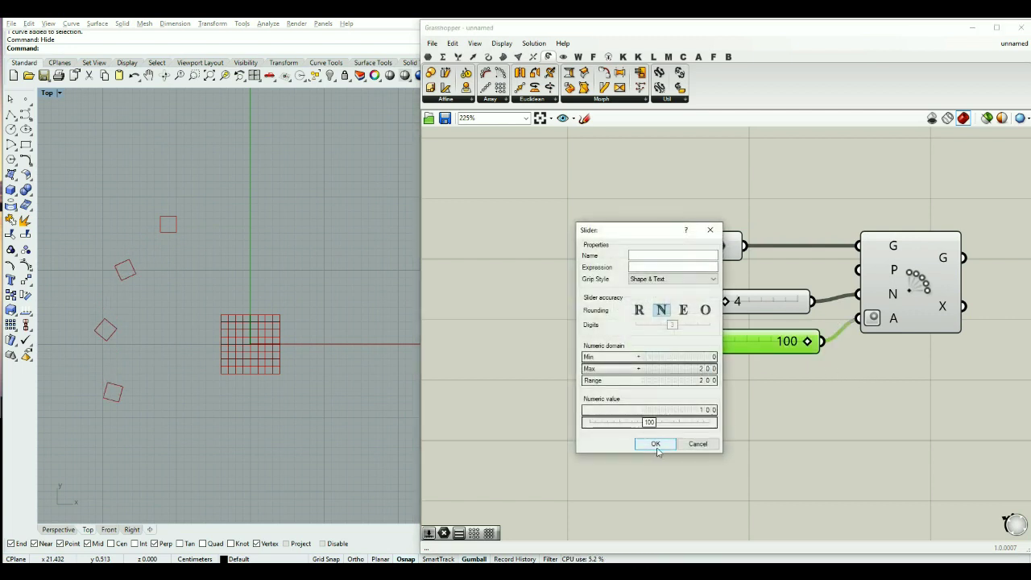
pyautogui.click(656, 444)
# - Set the Polar Array's Count slider to 7 and its Angle slider to 64
pyautogui.moveTo(738, 346); pyautogui.dragTo(782, 338)
pyautogui.moveTo(726, 301); pyautogui.dragTo(760, 309)
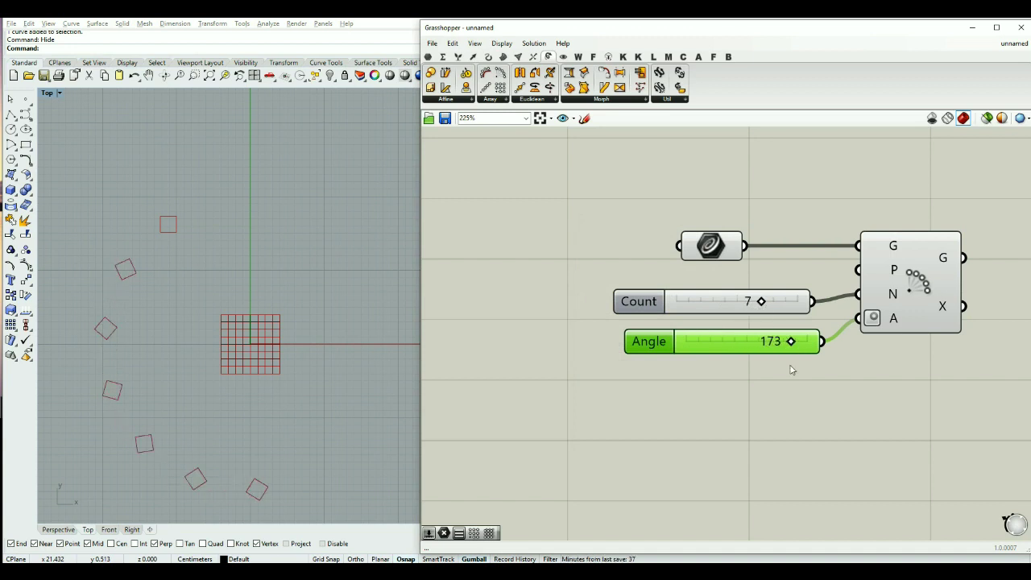
pyautogui.moveTo(791, 345); pyautogui.dragTo(732, 342)
pyautogui.moveTo(727, 342); pyautogui.dragTo(724, 342)
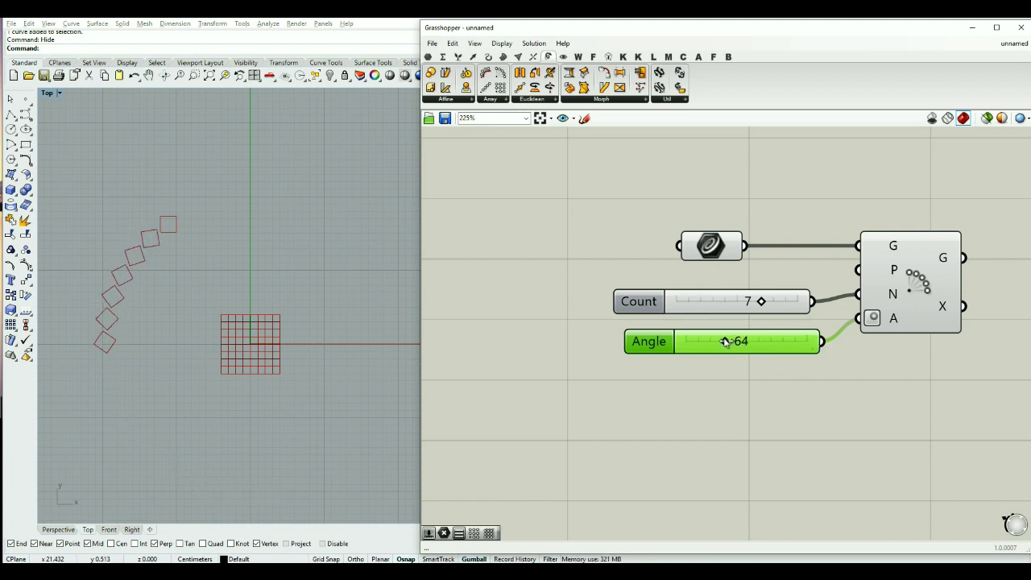
pyautogui.click(730, 419)
# - Add a Curve Array component below the Polar Array
pyautogui.click(906, 280)
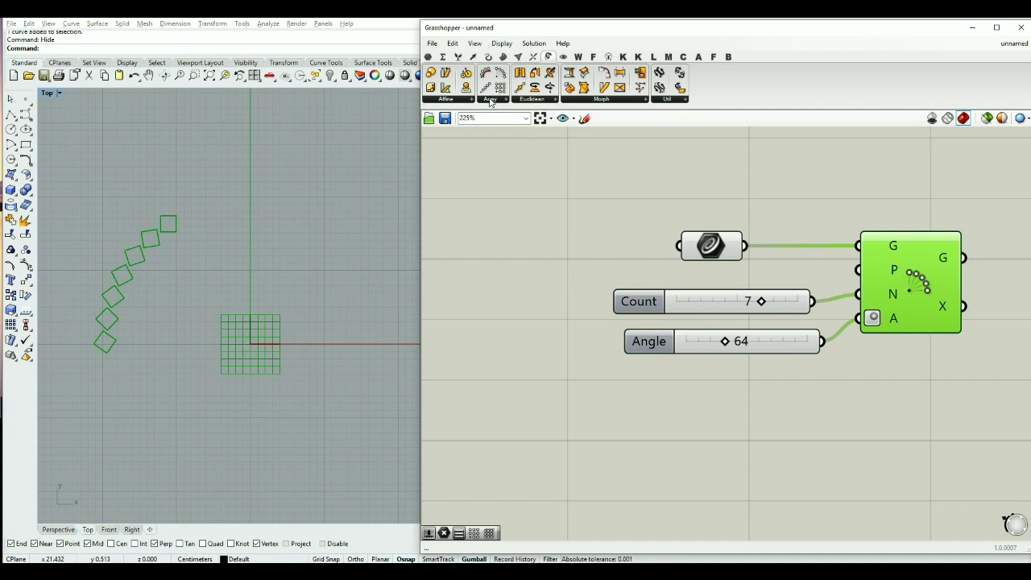
pyautogui.click(468, 130)
pyautogui.click(490, 98)
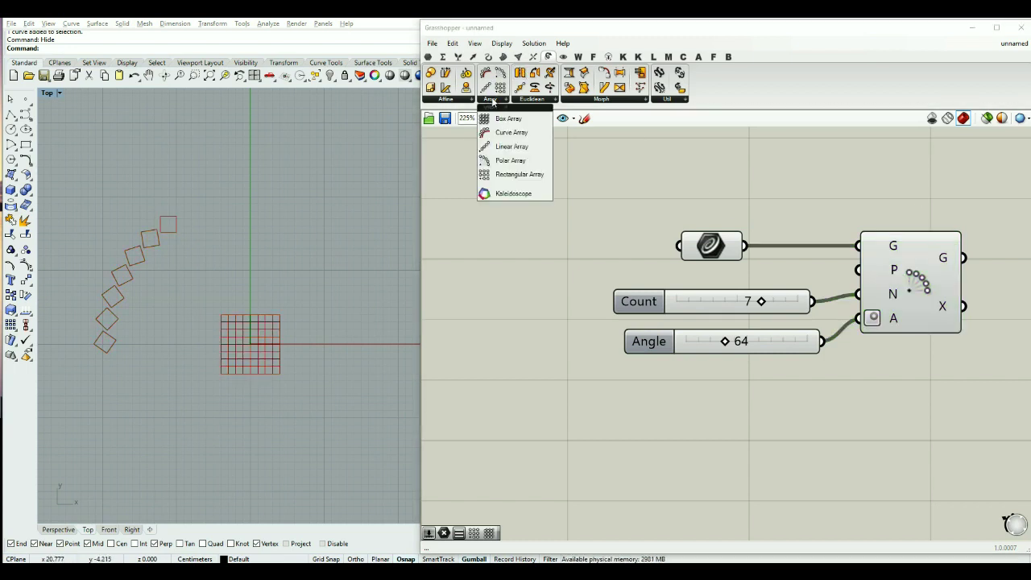
pyautogui.click(520, 133)
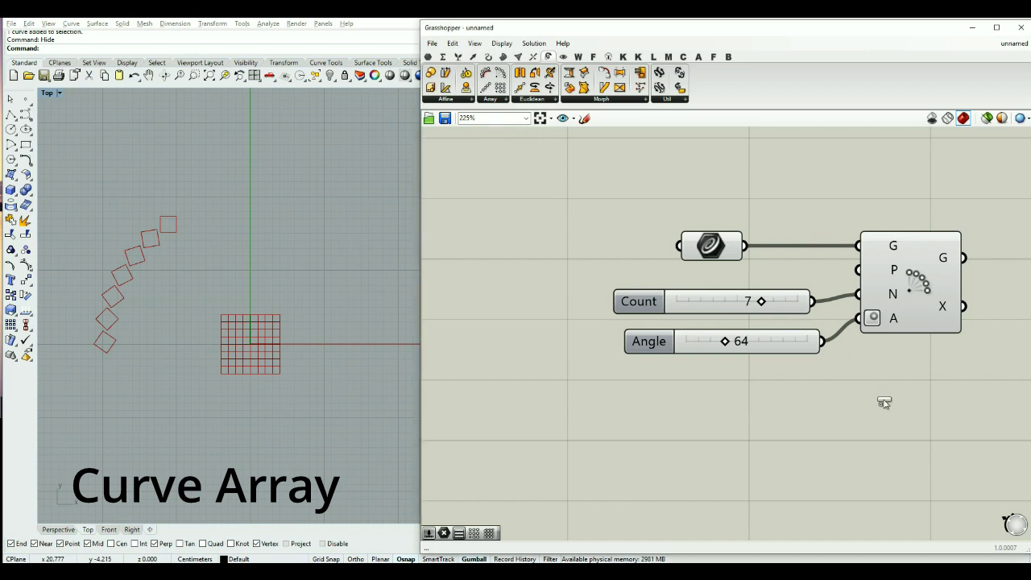
pyautogui.click(910, 419)
# - Turn off the Polar Array's preview and connect the square's Curve parameter to the Curve Array's Geometry input
pyautogui.click(923, 268)
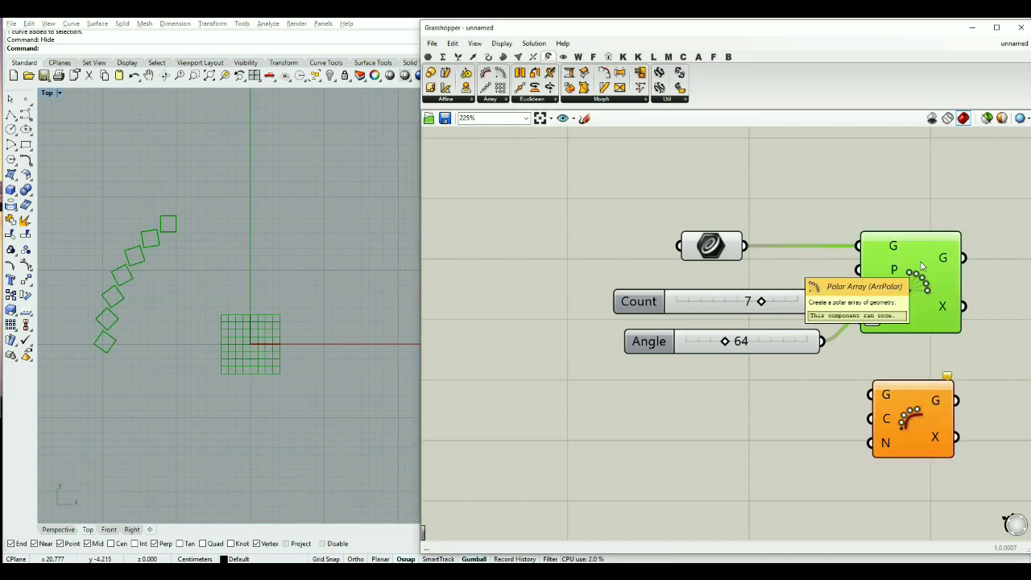
pyautogui.middleClick(924, 266)
pyautogui.click(967, 222)
pyautogui.moveTo(949, 280); pyautogui.dragTo(898, 244, button='right')
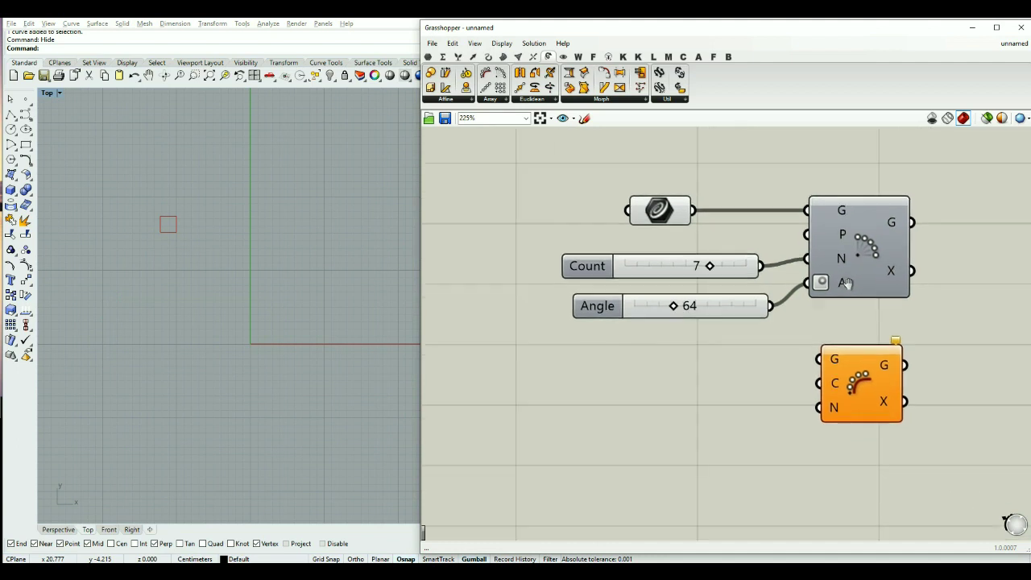
pyautogui.moveTo(693, 211); pyautogui.dragTo(882, 394)
# - Draw an S-shaped control point curve with eight points in the Top view, rising past the square and crossing the Y axis
pyautogui.click(25, 115)
pyautogui.click(89, 341)
pyautogui.click(116, 278)
pyautogui.click(189, 291)
pyautogui.click(203, 266)
pyautogui.click(211, 238)
pyautogui.click(238, 211)
pyautogui.click(279, 195)
pyautogui.click(301, 153)
pyautogui.press('Return')
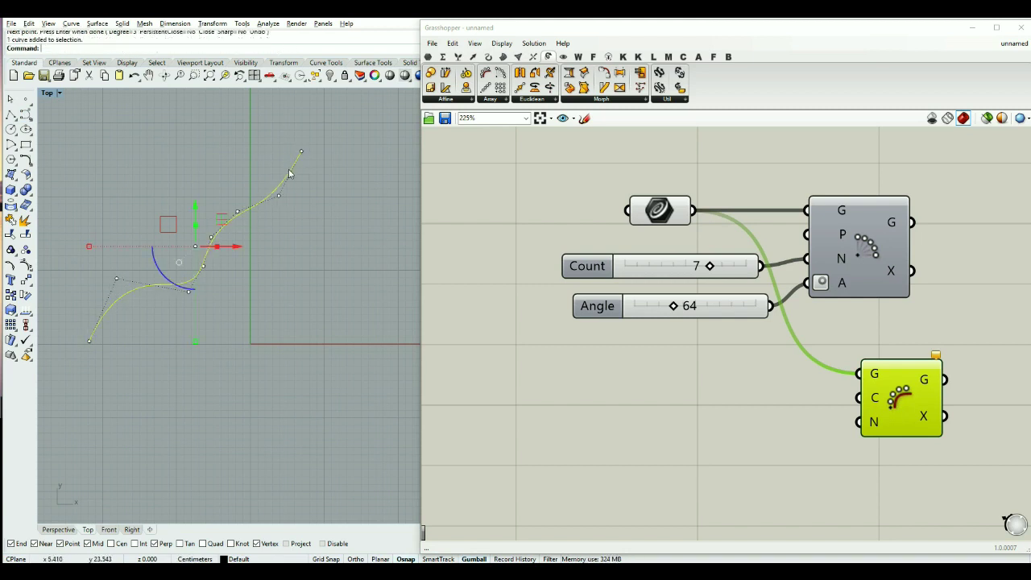
# - Add a Curve parameter, reference the drawn control point curve in it, and connect it to the Curve Array's Curve input
pyautogui.click(428, 57)
pyautogui.moveTo(466, 73); pyautogui.dragTo(750, 380)
pyautogui.rightClick(750, 380)
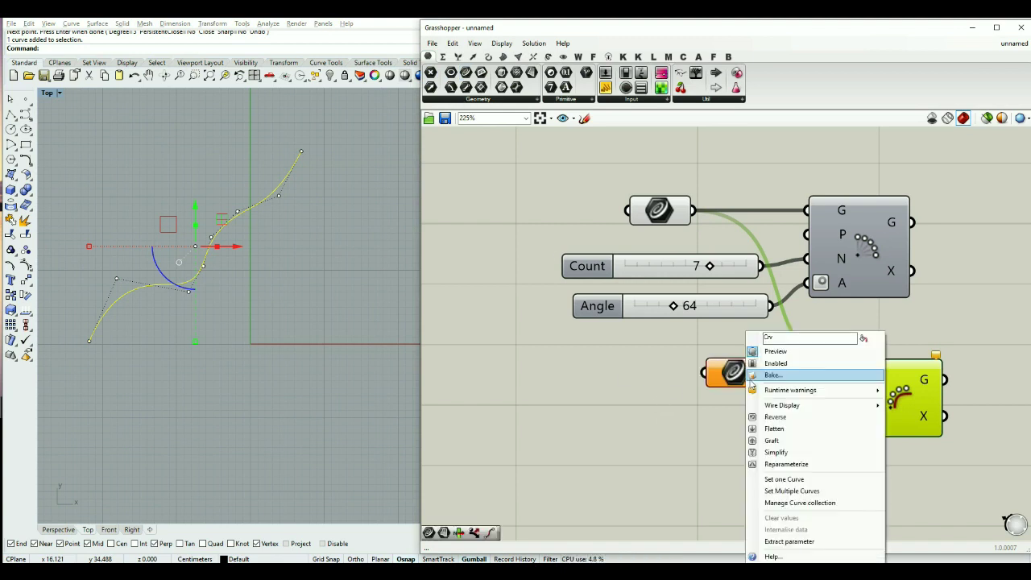
pyautogui.click(784, 480)
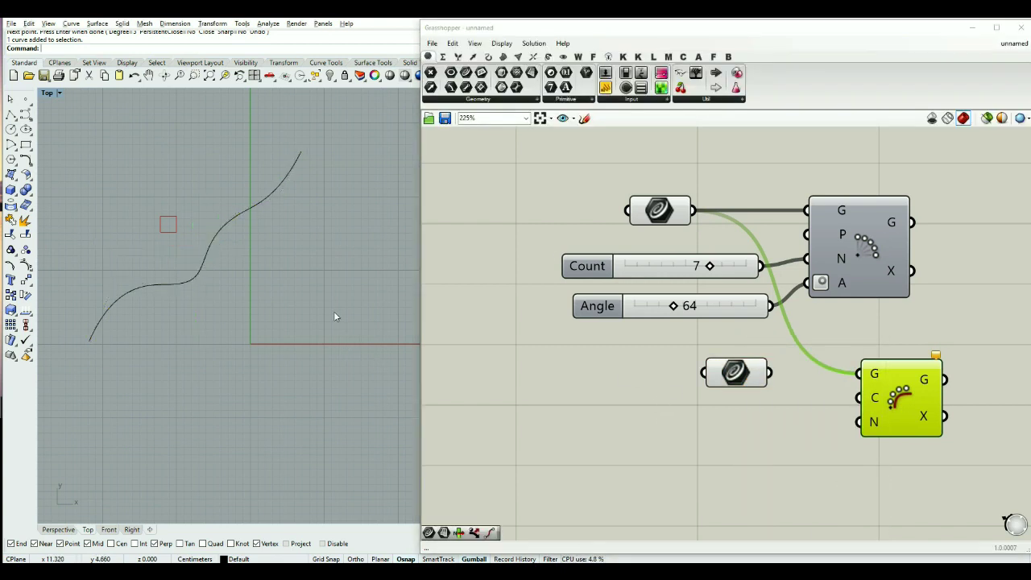
pyautogui.click(119, 300)
pyautogui.moveTo(733, 376); pyautogui.dragTo(859, 398)
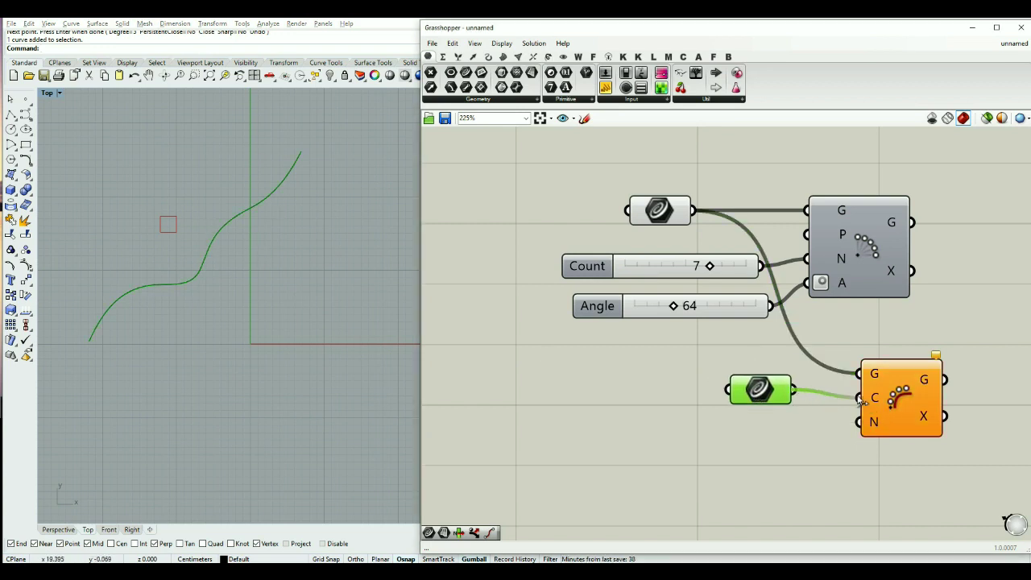
pyautogui.moveTo(764, 392); pyautogui.dragTo(781, 401)
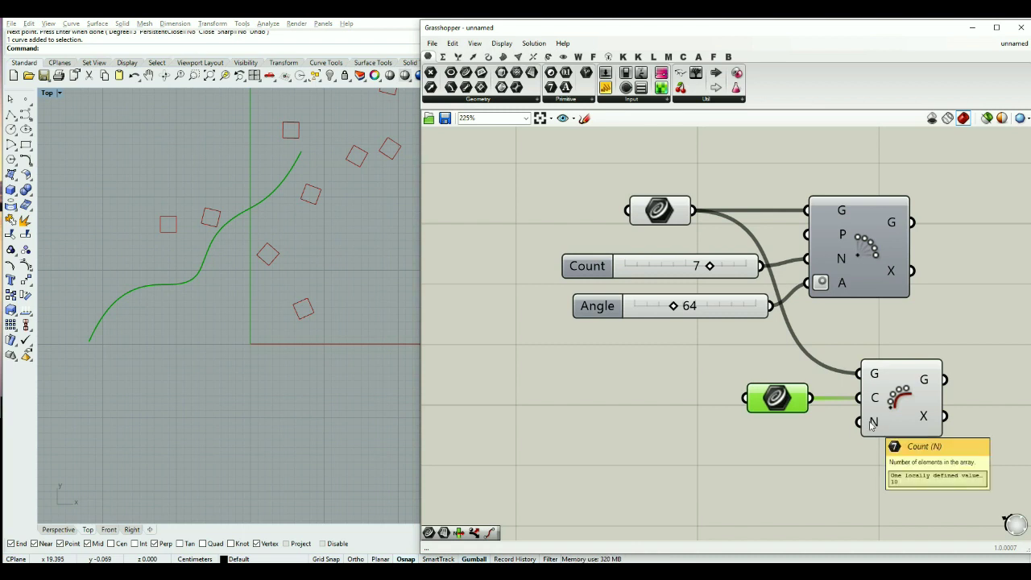
# - Add a number slider with the value 4 and connect it to the Curve Array's Count input
pyautogui.doubleClick(798, 443)
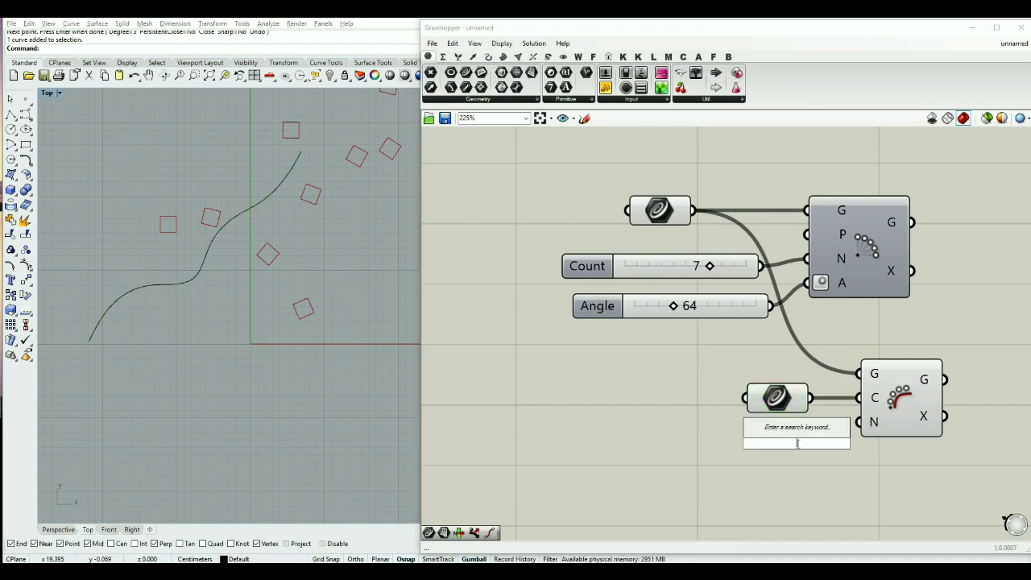
pyautogui.write('4')
pyautogui.press('Return')
pyautogui.moveTo(858, 448); pyautogui.dragTo(802, 444)
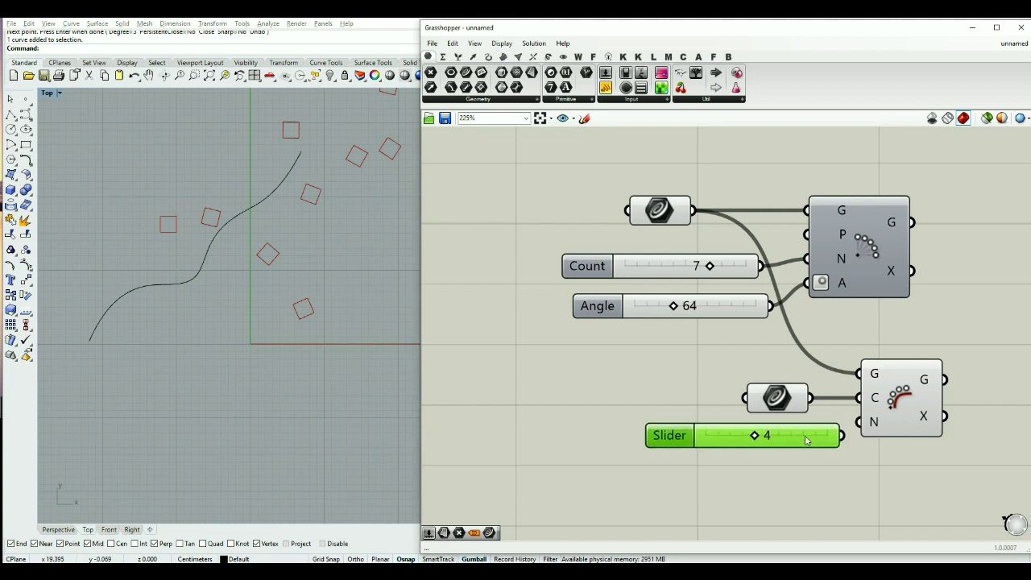
pyautogui.moveTo(859, 422); pyautogui.dragTo(842, 436)
# - Move the S-shaped path curve in the Top view so its lower end starts beside the square
pyautogui.scroll(-3, 242, 307)
pyautogui.click(247, 305)
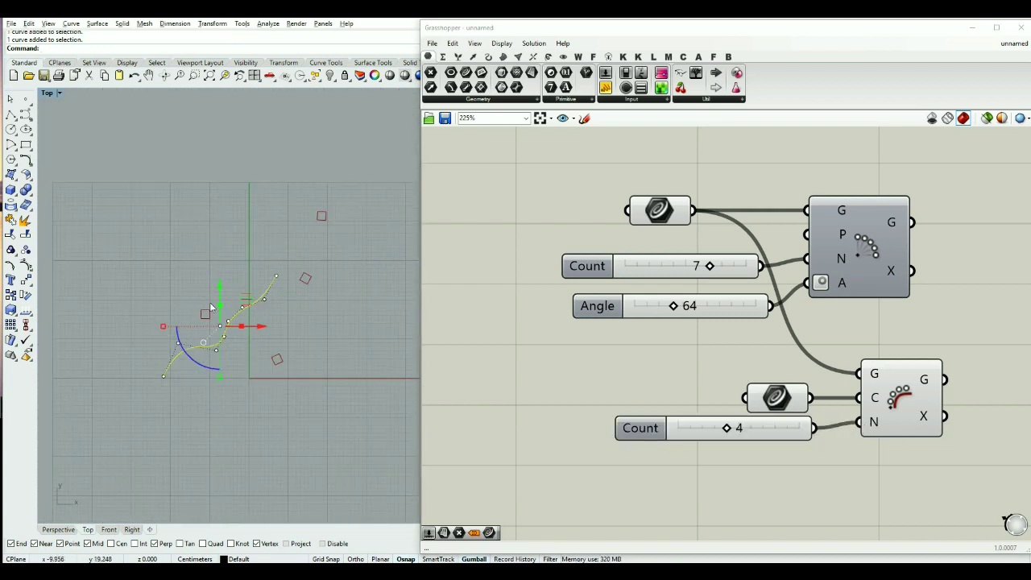
pyautogui.moveTo(251, 304); pyautogui.dragTo(295, 240)
pyautogui.click(325, 336)
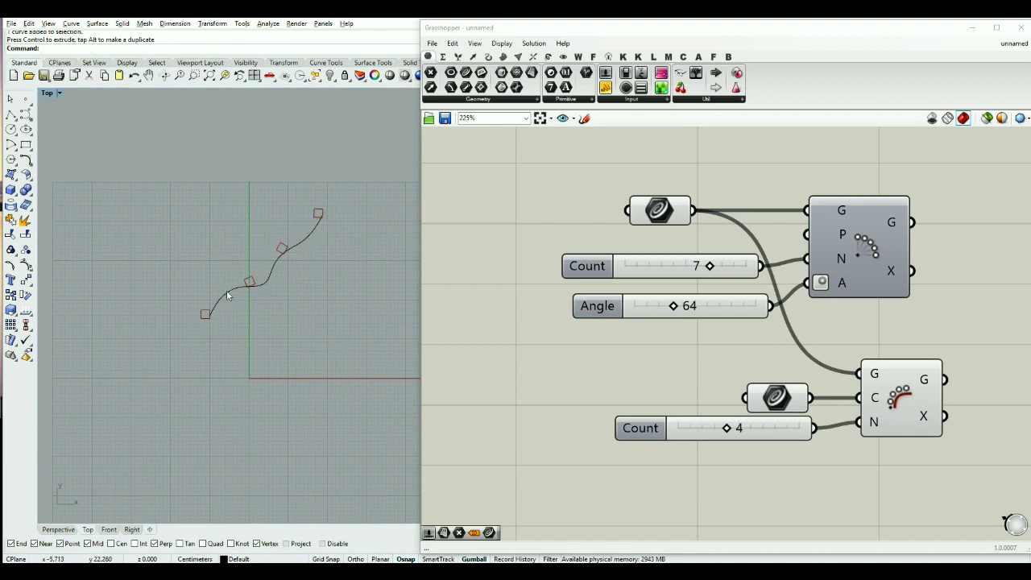
pyautogui.scroll(4, 205, 310)
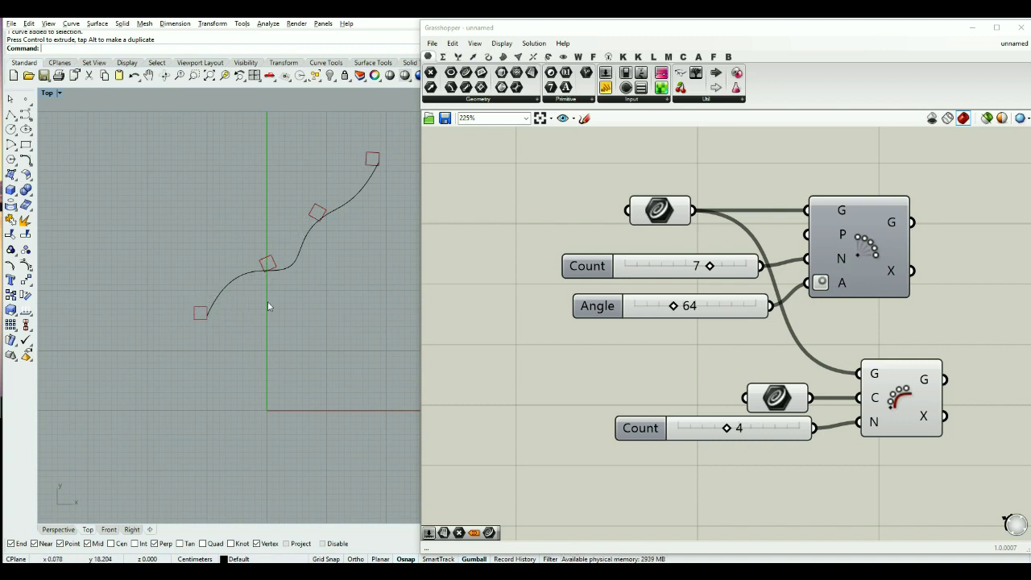
# - Rotate the path curve clockwise in the Top view so it descends across the Y axis toward positive X
pyautogui.click(288, 272)
pyautogui.moveTo(268, 275); pyautogui.dragTo(314, 320)
pyautogui.click(314, 320)
pyautogui.scroll(-3, 241, 290)
pyautogui.scroll(1, 176, 316)
# - Move the rotated path curve so its upper end starts at the referenced square
pyautogui.click(199, 303)
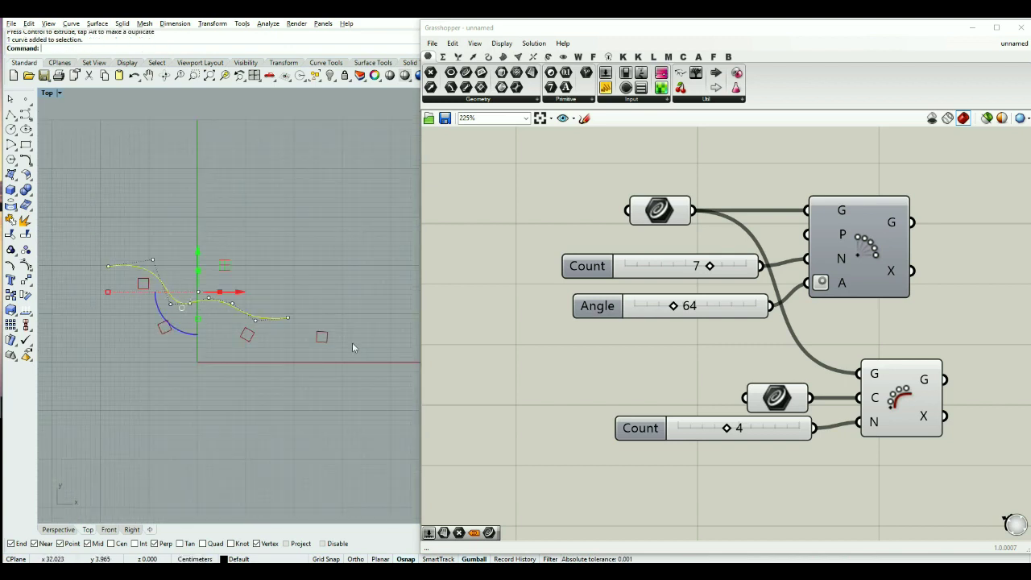
pyautogui.click(763, 401)
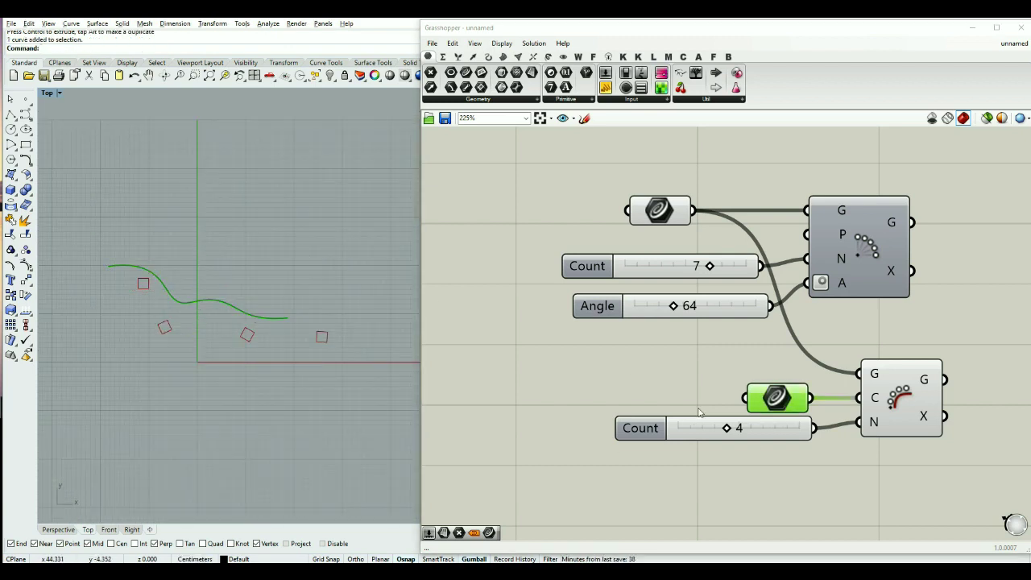
pyautogui.click(712, 385)
pyautogui.click(657, 210)
pyautogui.click(209, 304)
pyautogui.moveTo(224, 265); pyautogui.dragTo(259, 289)
pyautogui.click(347, 440)
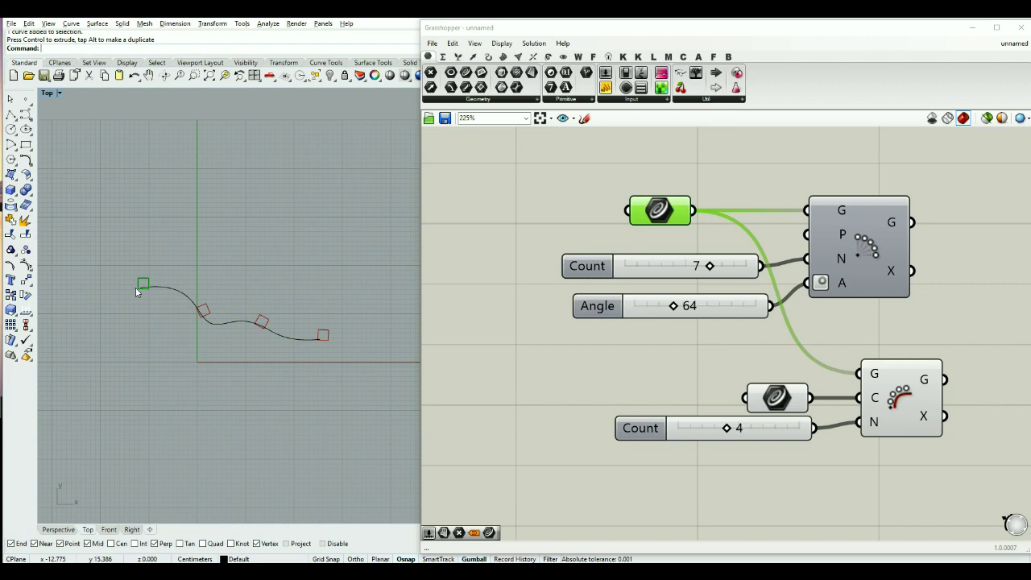
# - Delete all array components with their inputs, keeping the square's Curve parameter and the Move component with its Unit X and Factor slider
pyautogui.click(629, 355)
pyautogui.scroll(-10, 673, 364)
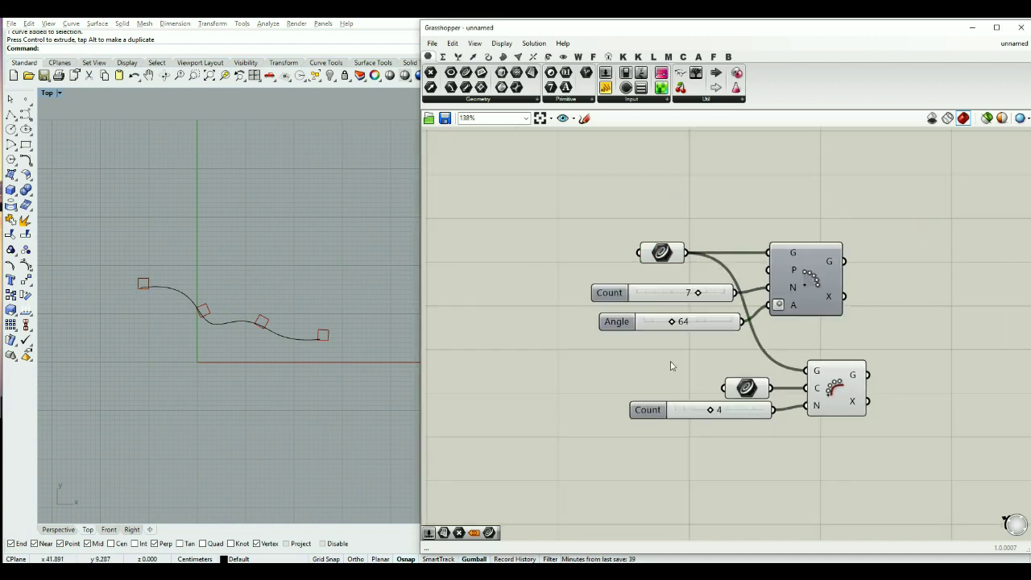
pyautogui.scroll(5, 813, 351)
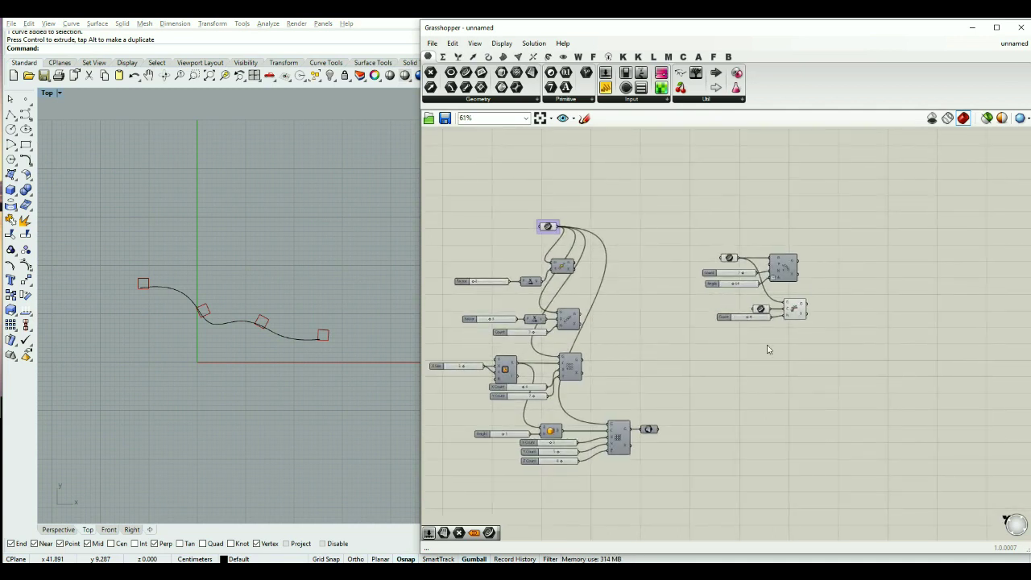
pyautogui.moveTo(867, 246); pyautogui.dragTo(432, 488)
pyautogui.press('Delete')
pyautogui.press('Delete')
pyautogui.moveTo(651, 315); pyautogui.dragTo(479, 362)
pyautogui.press('Delete')
pyautogui.scroll(2, 548, 228)
pyautogui.moveTo(548, 227); pyautogui.dragTo(492, 279)
pyautogui.click(561, 329)
pyautogui.moveTo(562, 329); pyautogui.dragTo(673, 330, button='right')
# - Delete the drawn path curve from the Top view
pyautogui.click(290, 335)
pyautogui.press('Delete')
pyautogui.scroll(3, 137, 298)
pyautogui.scroll(2, 144, 289)
pyautogui.moveTo(221, 301); pyautogui.dragTo(253, 306, button='right')
pyautogui.click(633, 333)
pyautogui.scroll(3, 618, 320)
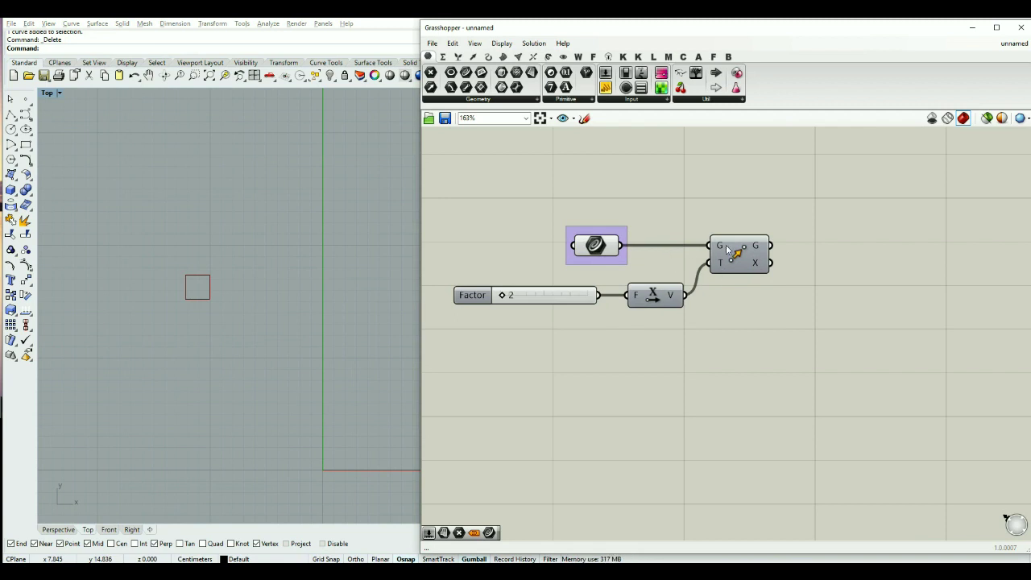
# - Add a Panel, connect it to the Unit X Factor input, and delete the Factor slider
pyautogui.moveTo(631, 330); pyautogui.dragTo(745, 336, button='right')
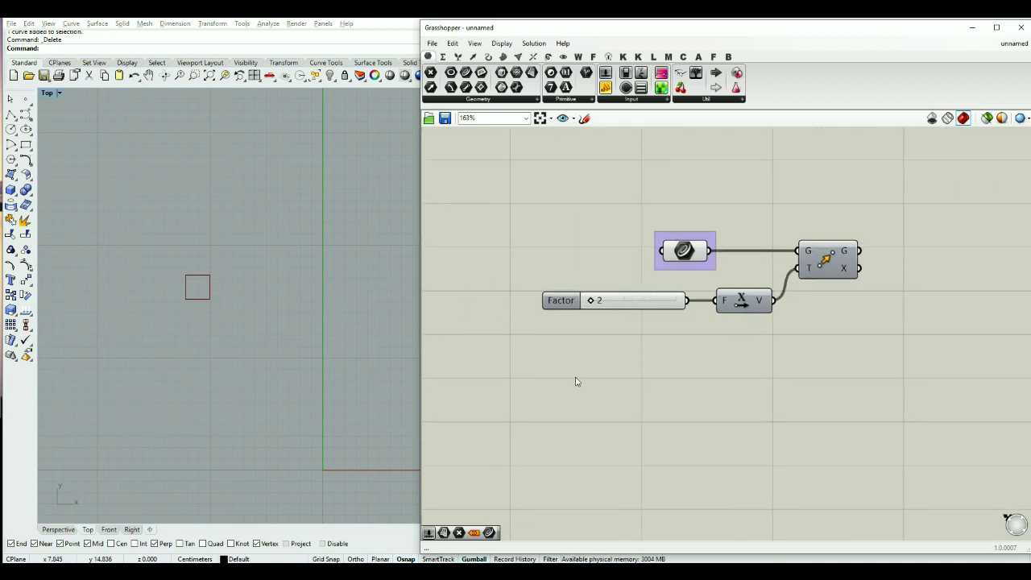
pyautogui.moveTo(606, 87); pyautogui.dragTo(686, 394)
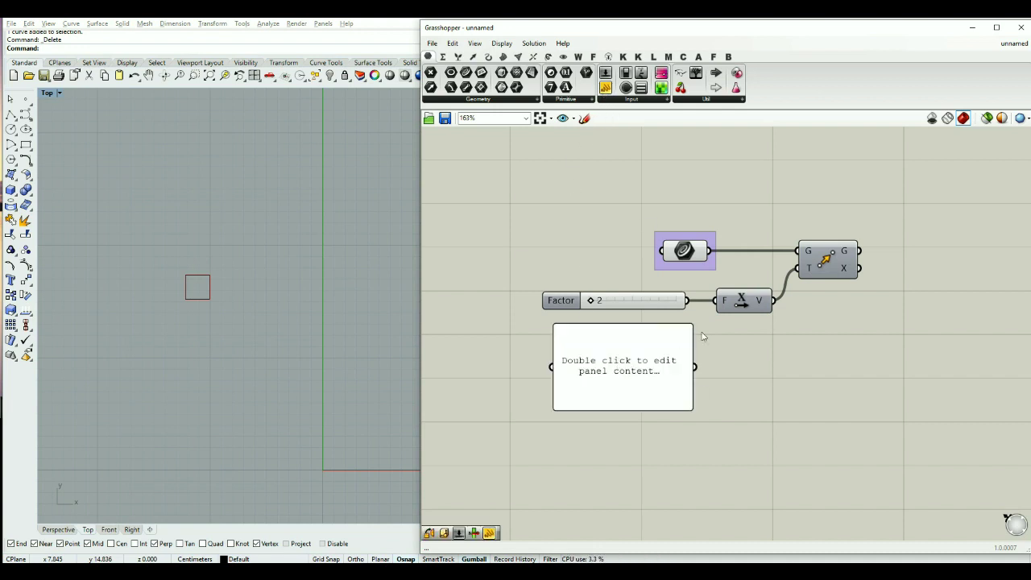
pyautogui.moveTo(716, 301); pyautogui.dragTo(694, 367)
pyautogui.click(652, 298)
pyautogui.press('Delete')
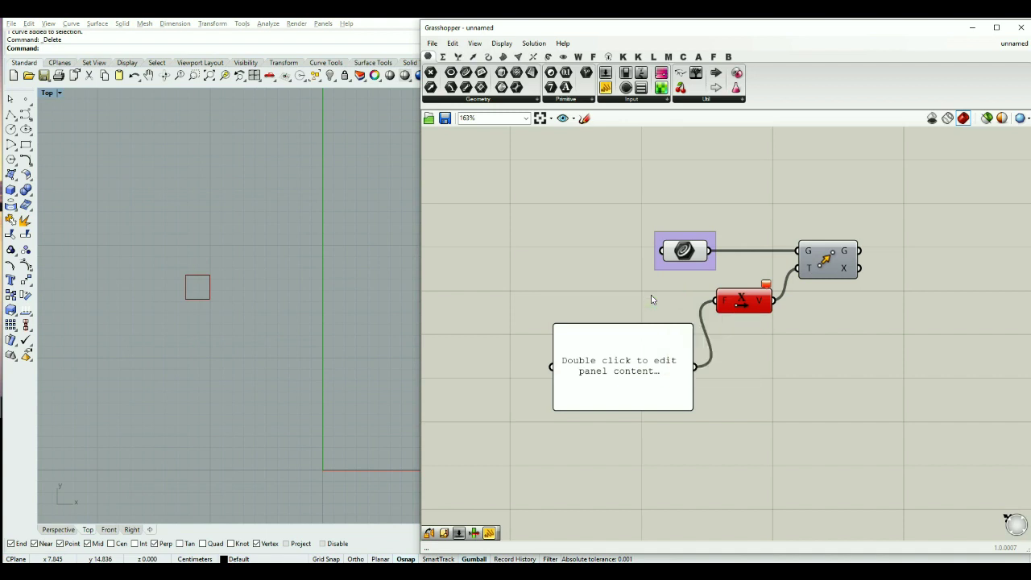
# - Enter 2, 5, 7 and 10 on separate lines in the panel and make each line a separate item
pyautogui.click(634, 360)
pyautogui.doubleClick(634, 361)
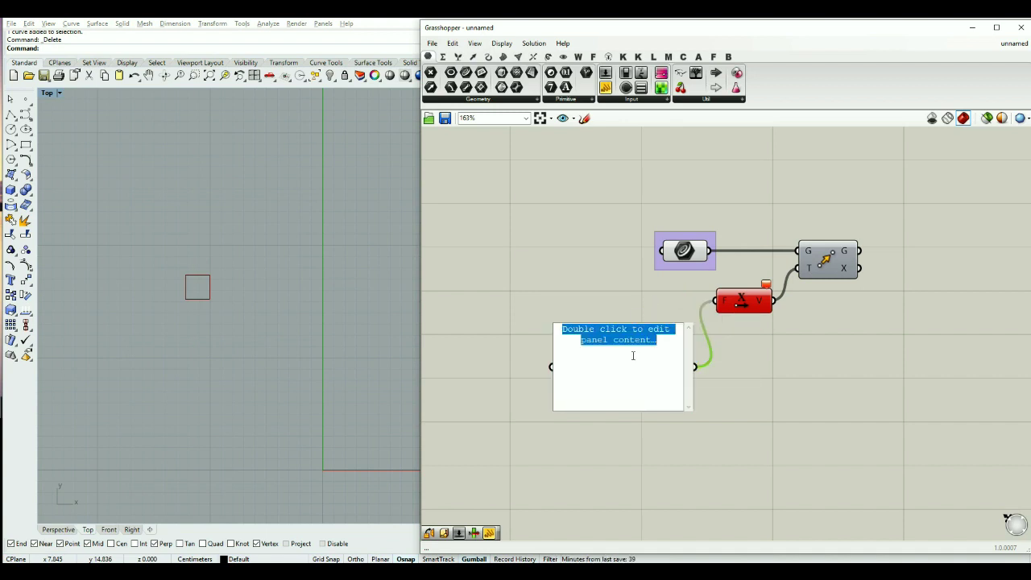
pyautogui.write('2')
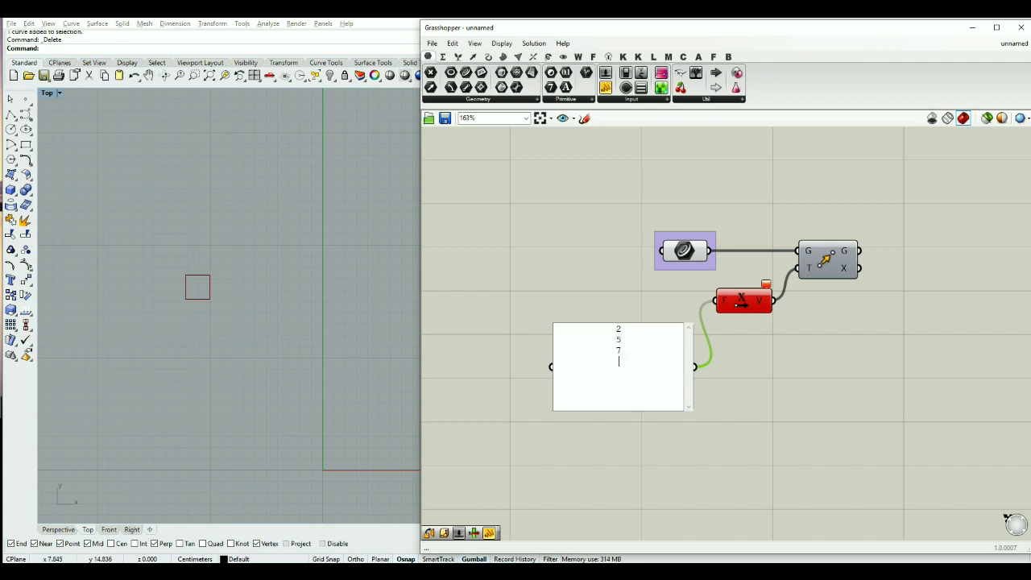
pyautogui.click(778, 382)
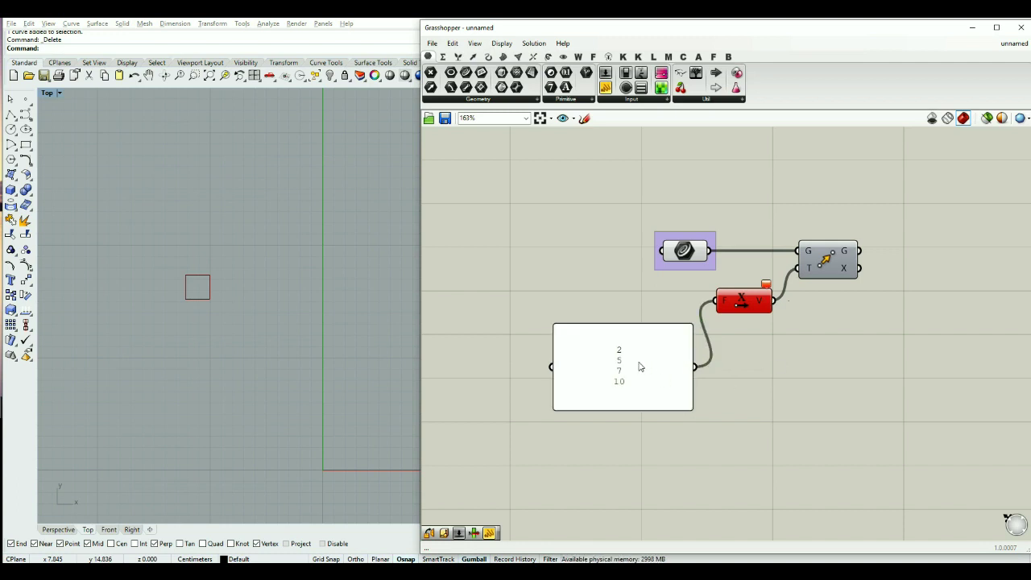
pyautogui.rightClick(635, 364)
pyautogui.click(663, 334)
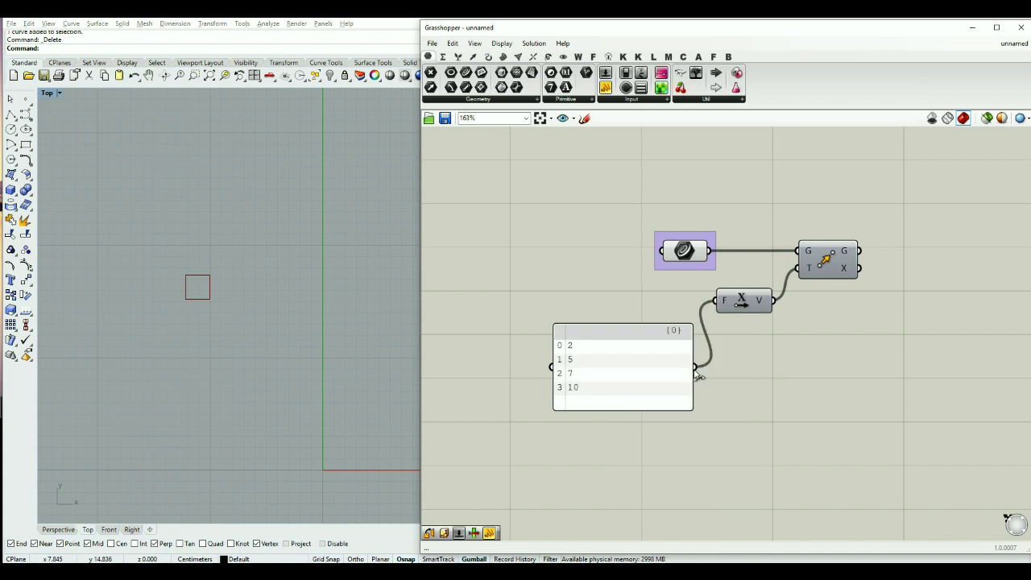
# - Place the panel closer under the Curve parameter and move the Unit X component down beside it
pyautogui.moveTo(649, 340)
pyautogui.mouseDown()
pyautogui.moveTo(637, 304)
pyautogui.moveTo(672, 323)
pyautogui.moveTo(646, 323)
pyautogui.mouseUp()
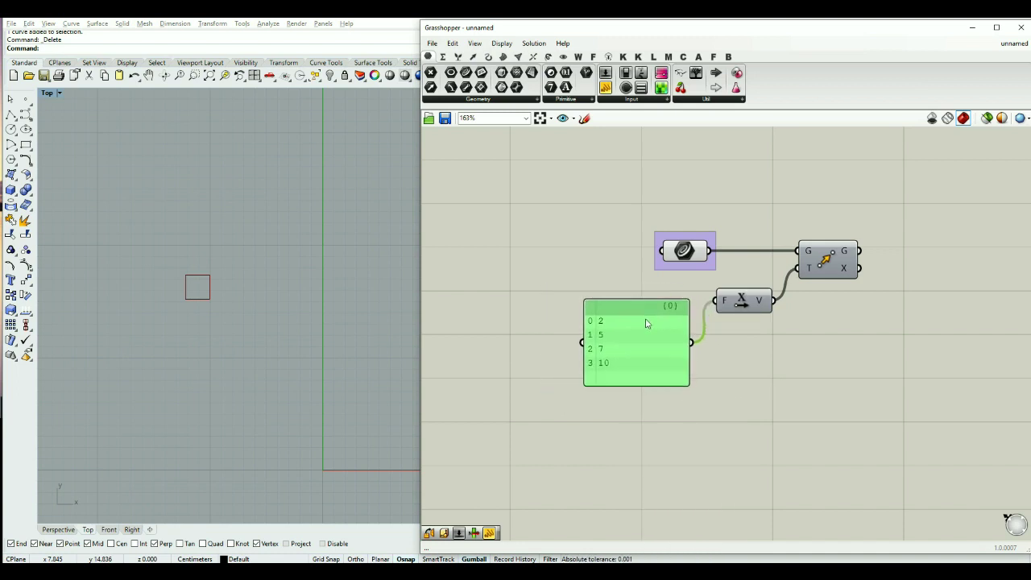
pyautogui.moveTo(743, 308); pyautogui.dragTo(745, 352)
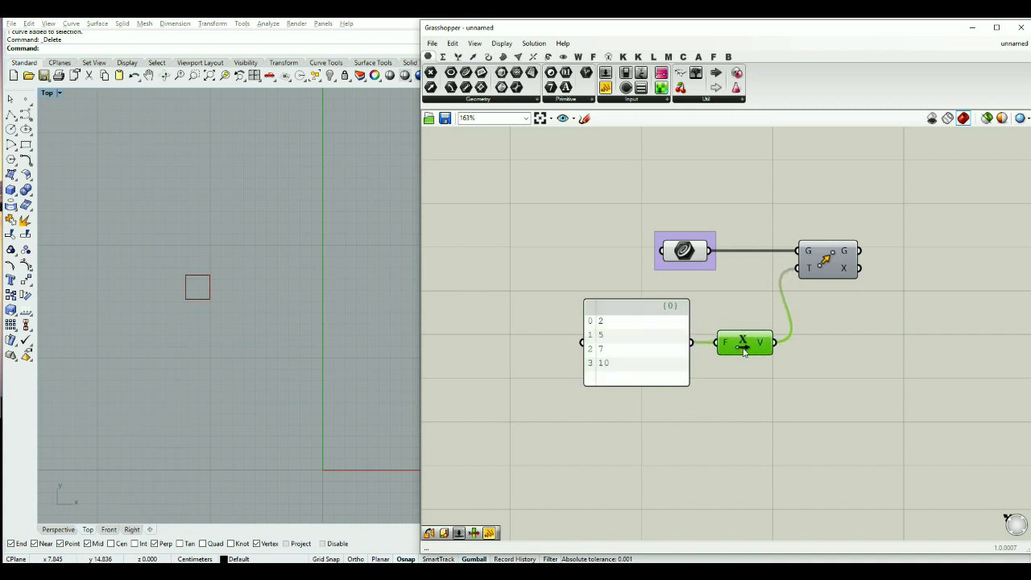
pyautogui.click(806, 306)
# - Turn on the Move component's preview and compare its moved squares with the original square
pyautogui.click(828, 259)
pyautogui.scroll(-3, 830, 256)
pyautogui.middleClick(832, 251)
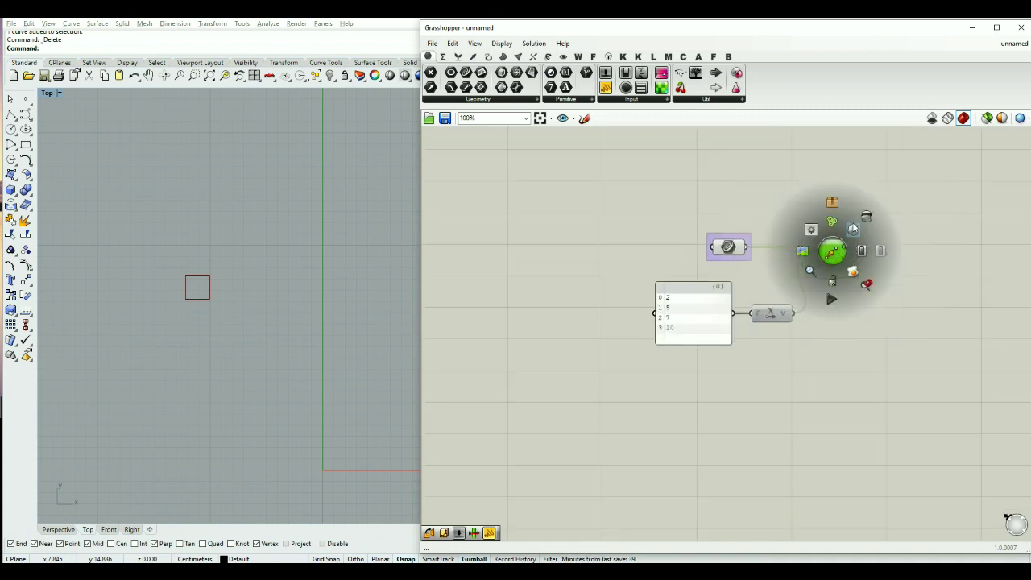
pyautogui.click(854, 229)
pyautogui.scroll(-1, 857, 224)
pyautogui.scroll(2, 310, 298)
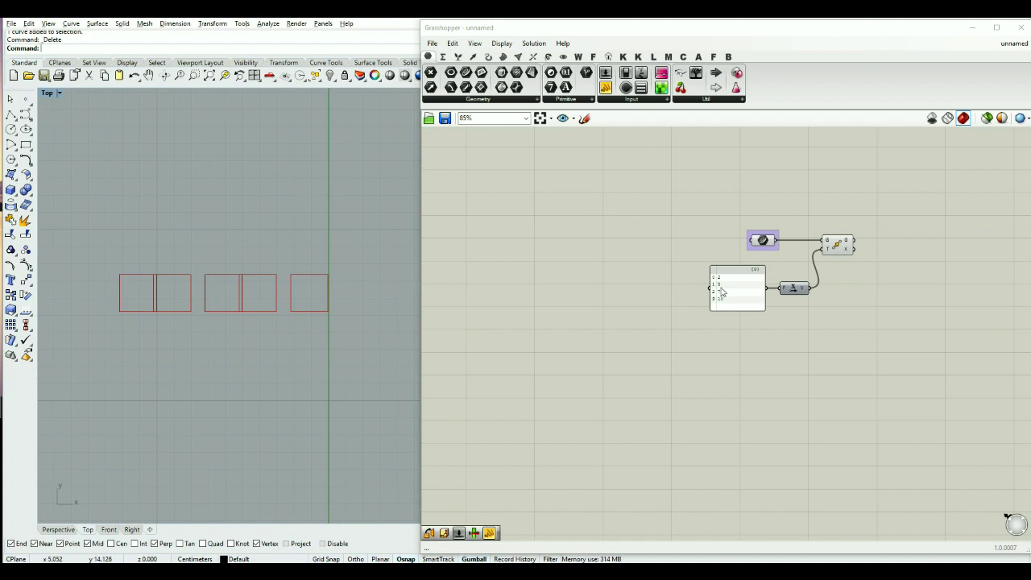
pyautogui.click(832, 248)
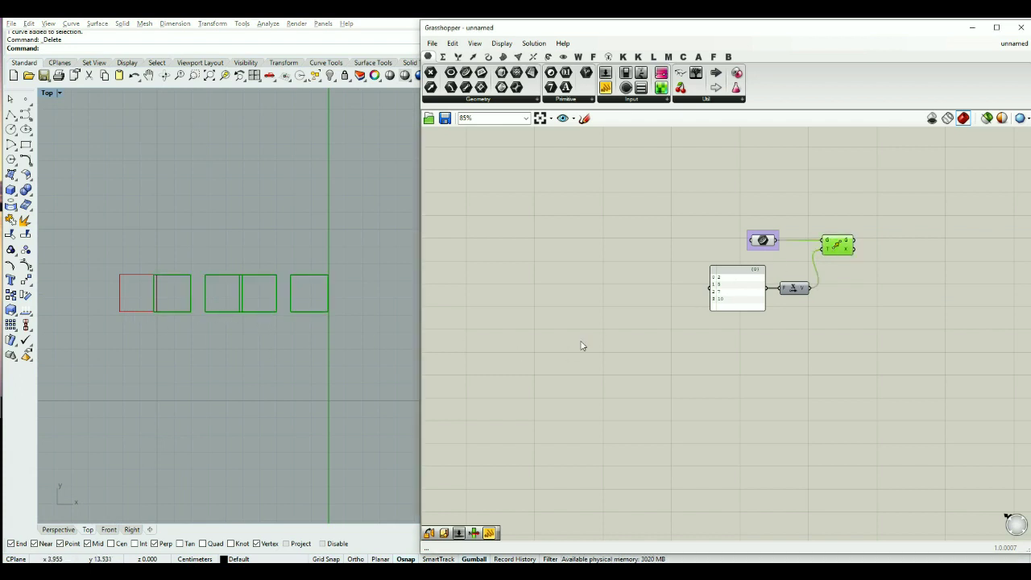
pyautogui.click(763, 241)
pyautogui.click(739, 258)
# - Replace the panel's values with 2, 4, 6, 8, 10 and 12, one per line
pyautogui.scroll(3, 736, 274)
pyautogui.doubleClick(721, 318)
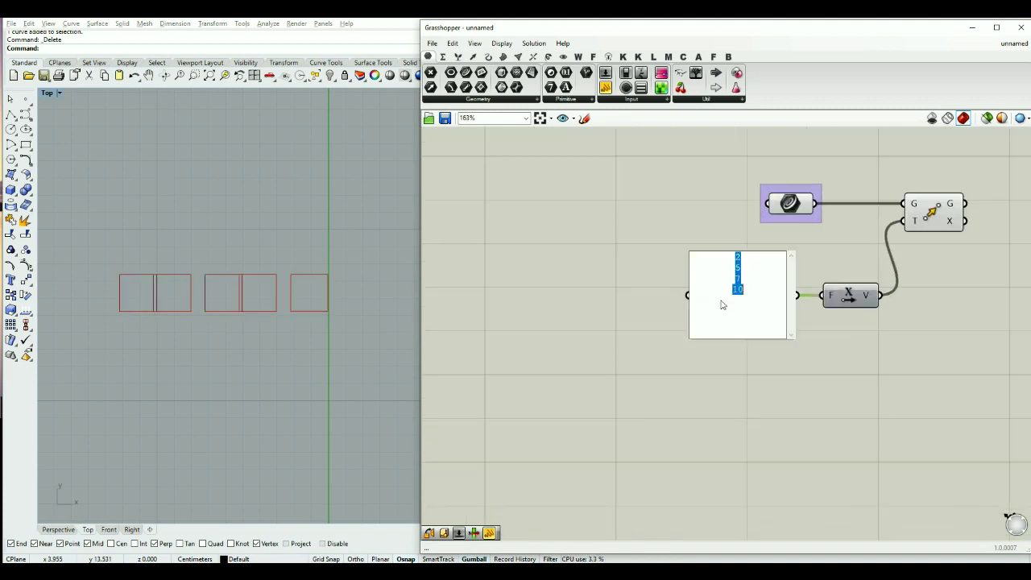
pyautogui.click(751, 293)
pyautogui.moveTo(741, 288); pyautogui.dragTo(735, 268)
pyautogui.write('4')
pyautogui.press('Return')
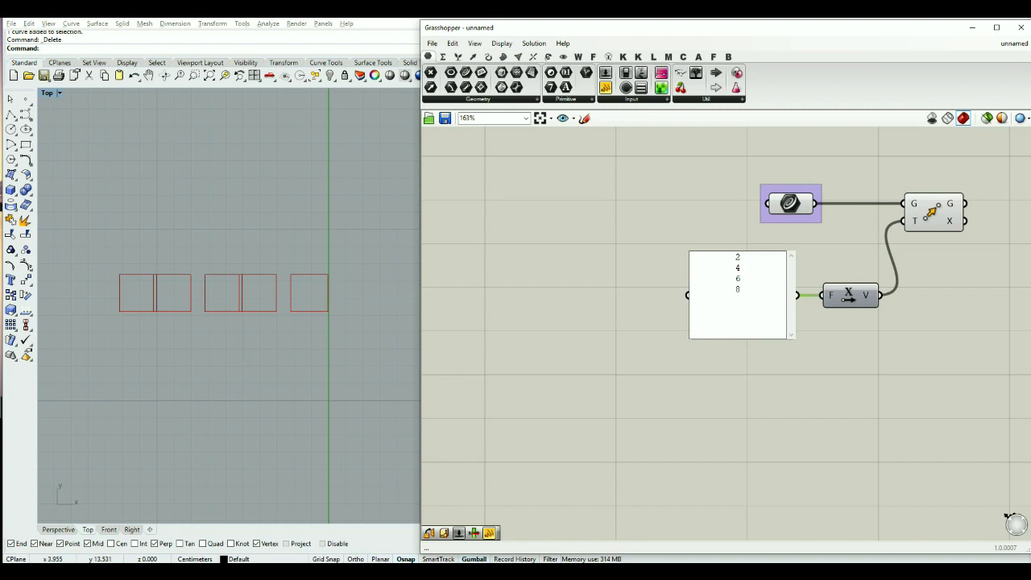
pyautogui.write('10')
pyautogui.press('Return')
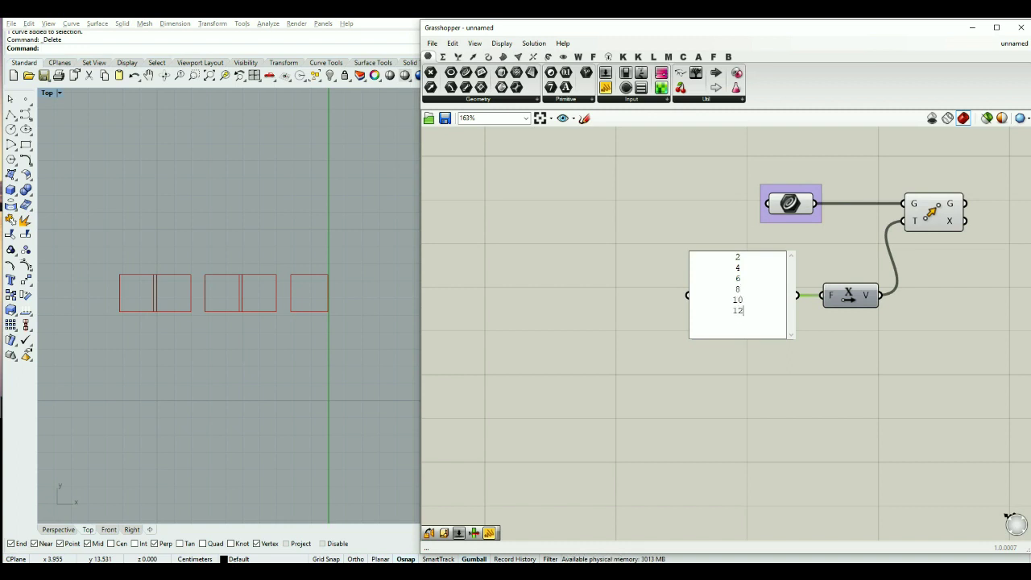
pyautogui.write('12')
pyautogui.click(824, 390)
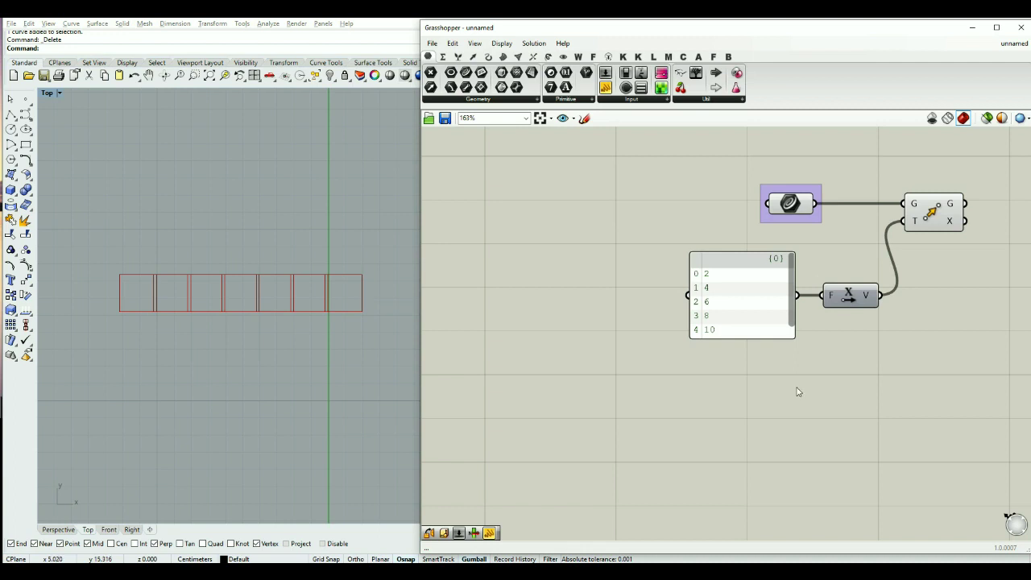
# - Replace the panel's values with 5, 10, 15 and 20, one per line
pyautogui.doubleClick(728, 313)
pyautogui.click(757, 379)
pyautogui.doubleClick(750, 303)
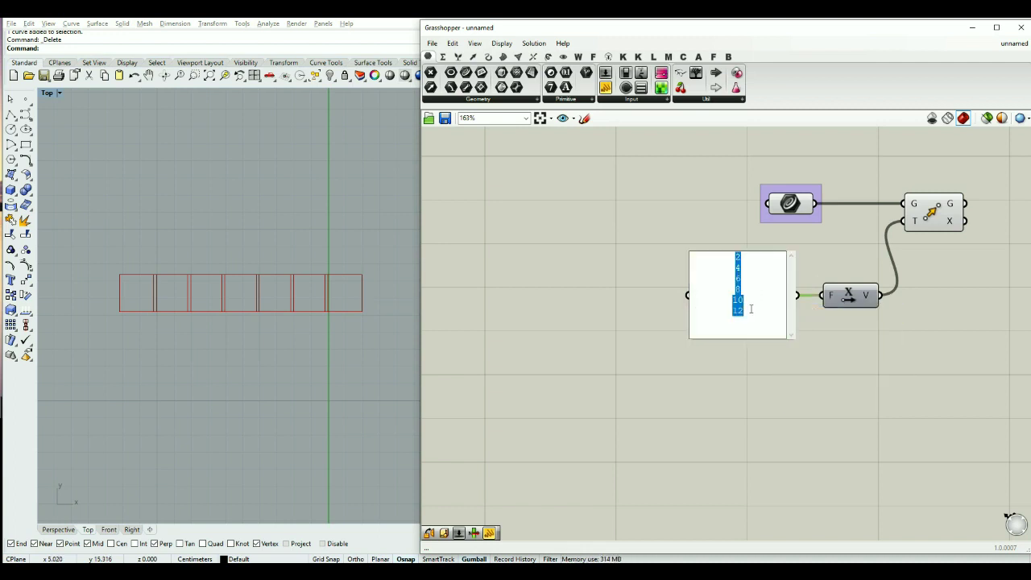
pyautogui.write('5')
pyautogui.press('Return')
pyautogui.write('10')
pyautogui.press('Return')
pyautogui.write('1')
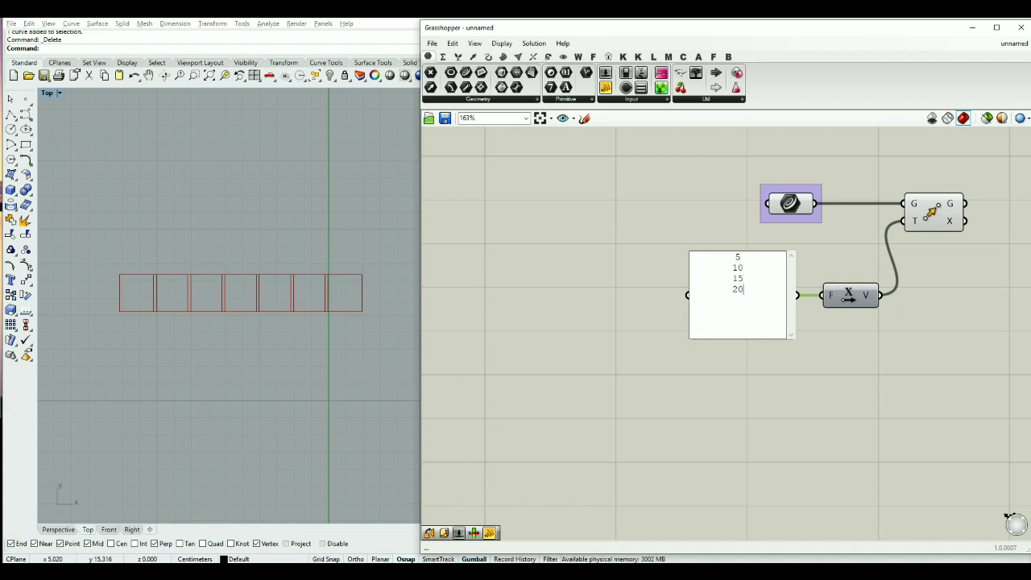
pyautogui.click(789, 372)
pyautogui.scroll(-4, 203, 341)
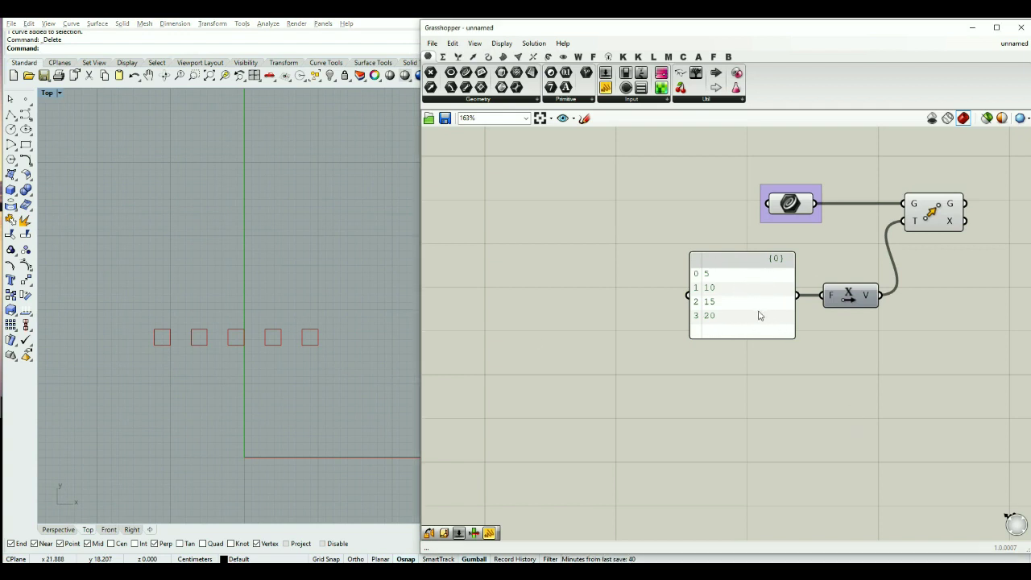
# - Delete the panel and add a Series component below Unit X
pyautogui.moveTo(843, 349); pyautogui.dragTo(739, 343, button='right')
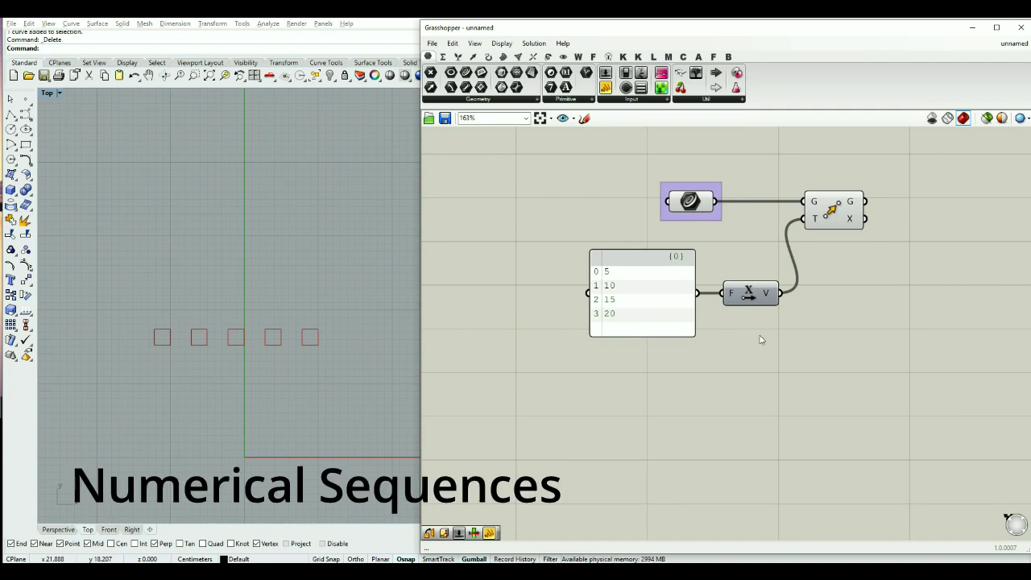
pyautogui.doubleClick(700, 381)
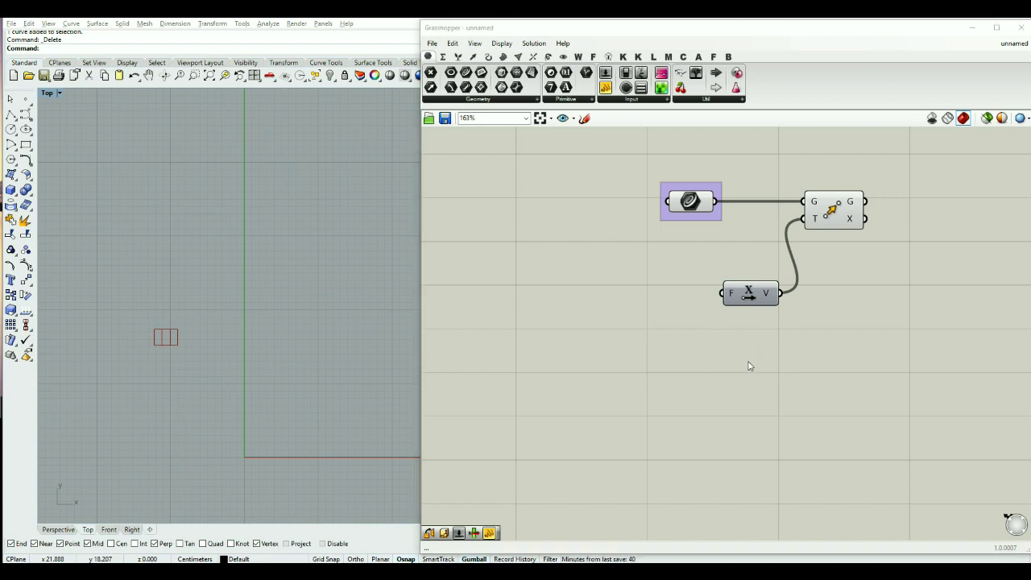
pyautogui.doubleClick(750, 365)
pyautogui.write('seri')
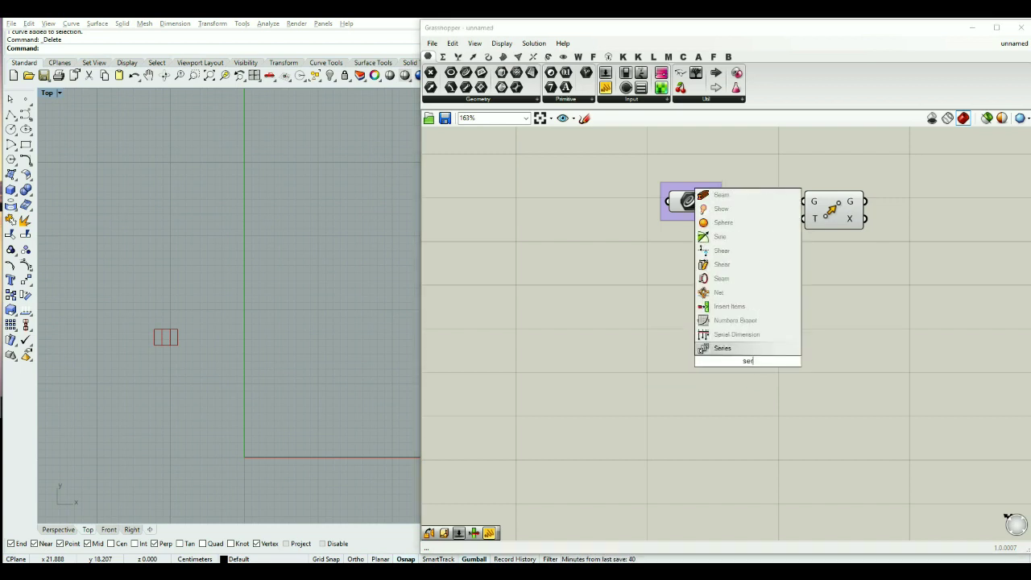
pyautogui.click(728, 347)
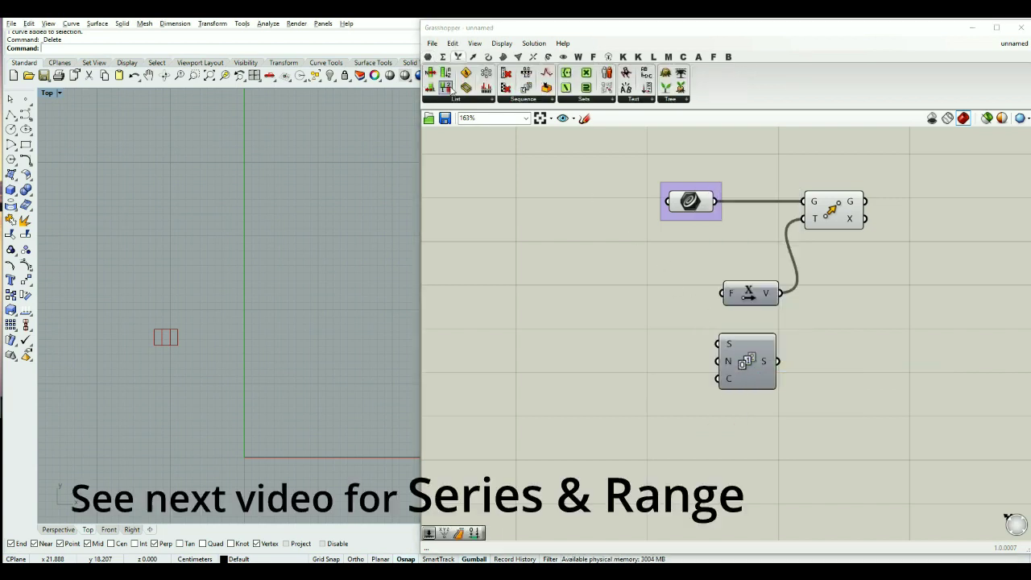
pyautogui.moveTo(461, 62)
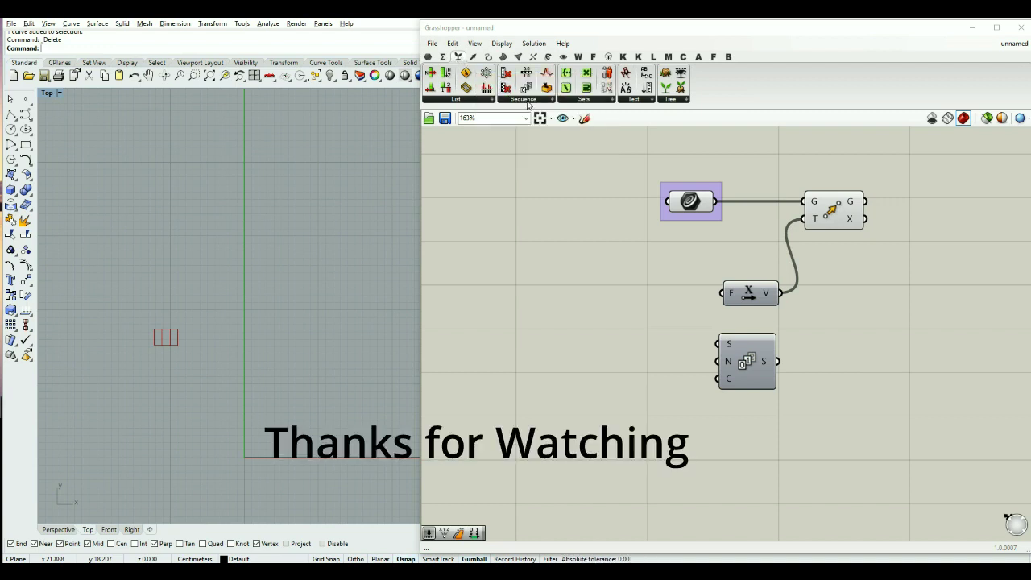
pyautogui.click(528, 101)
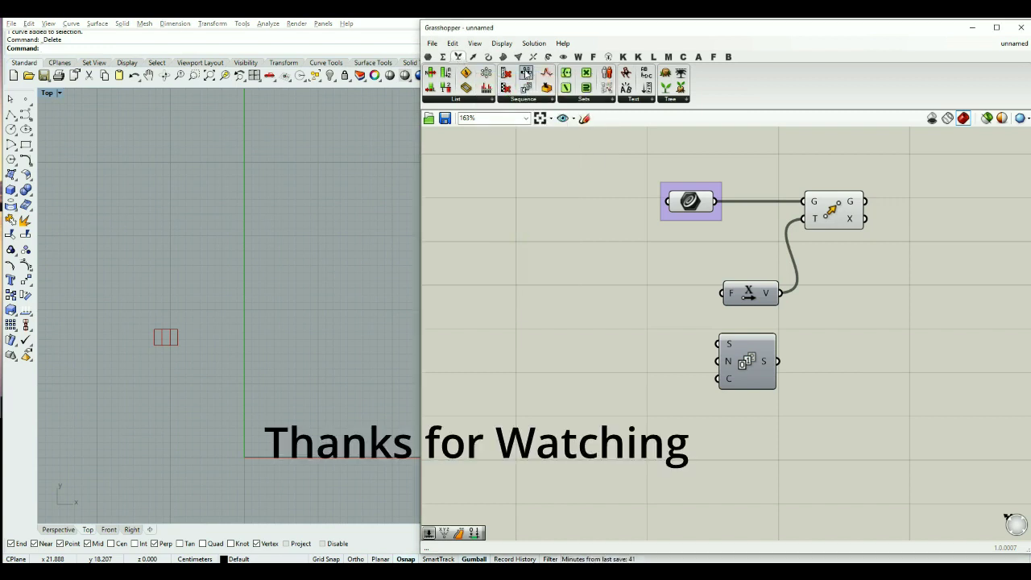